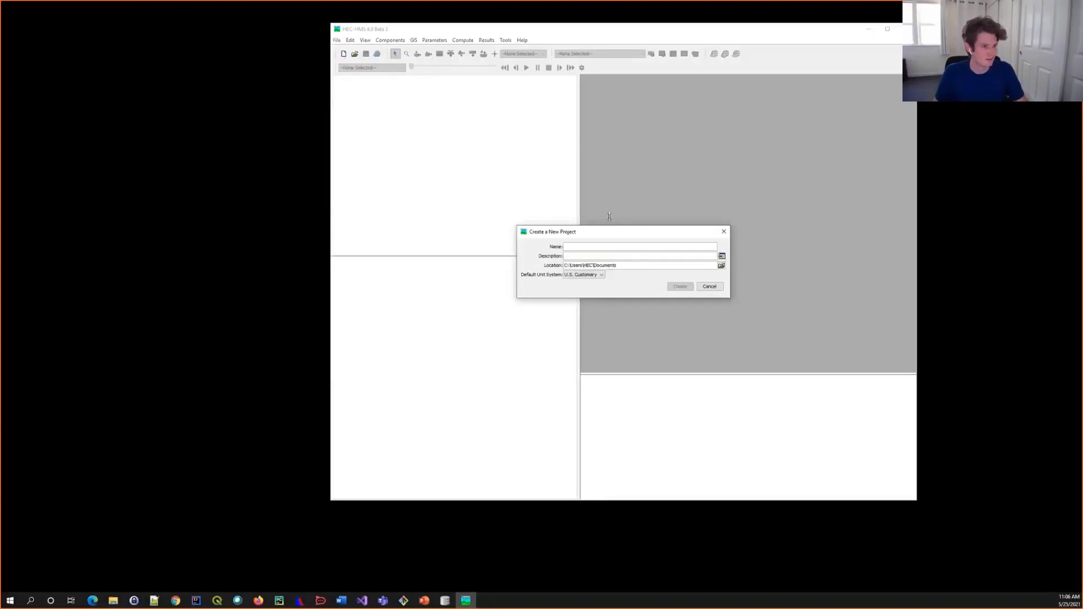
Create a project named DentonCk in C:\Projects and check its generated folder in File Explorer.
type("DentonCk")
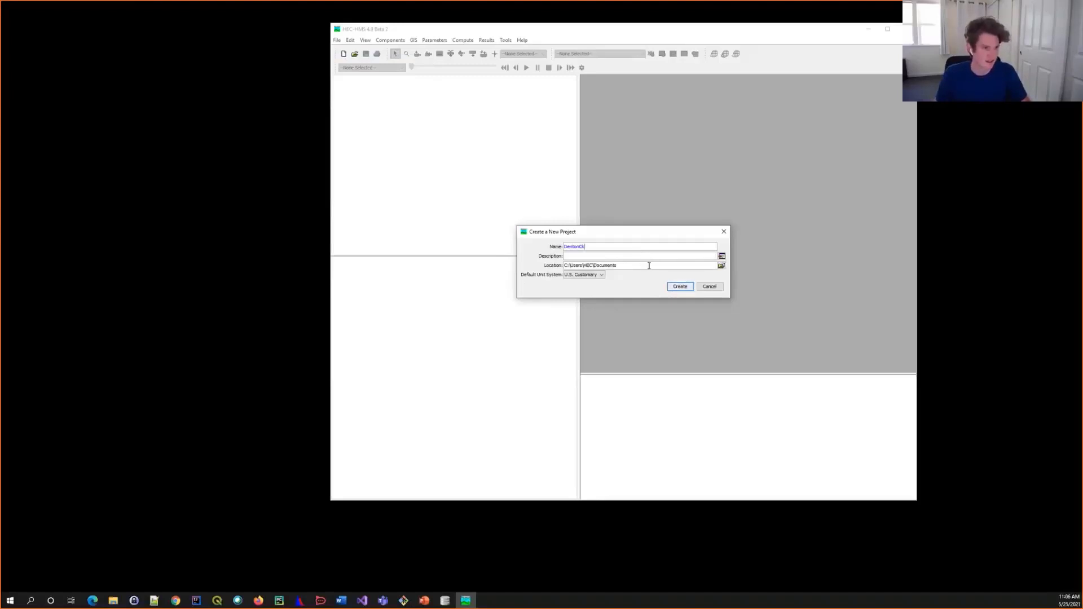
left_click_drag(625, 266, 571, 265)
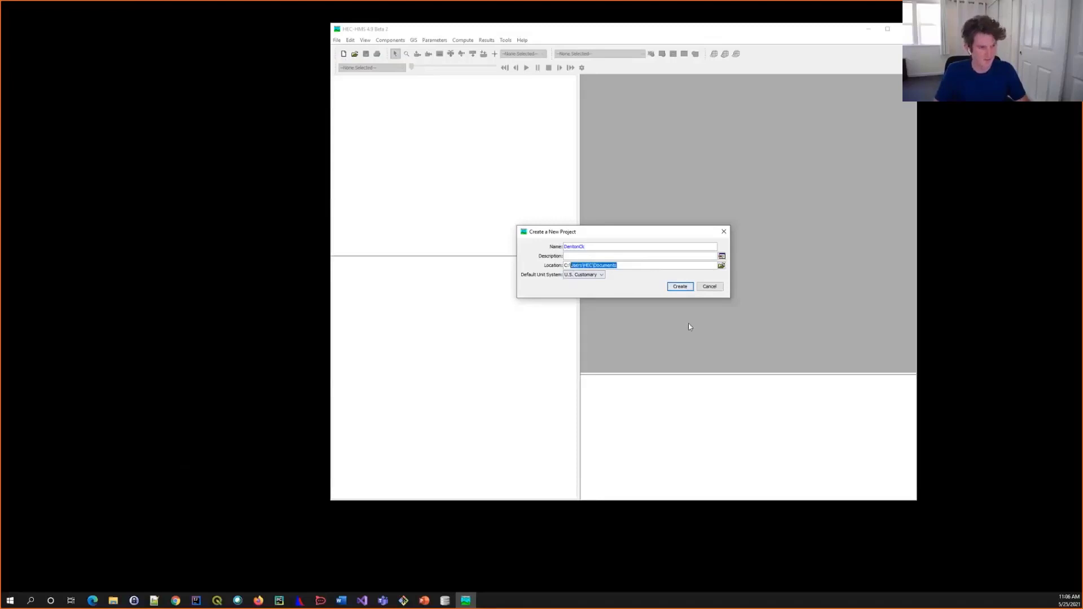
type("Projects")
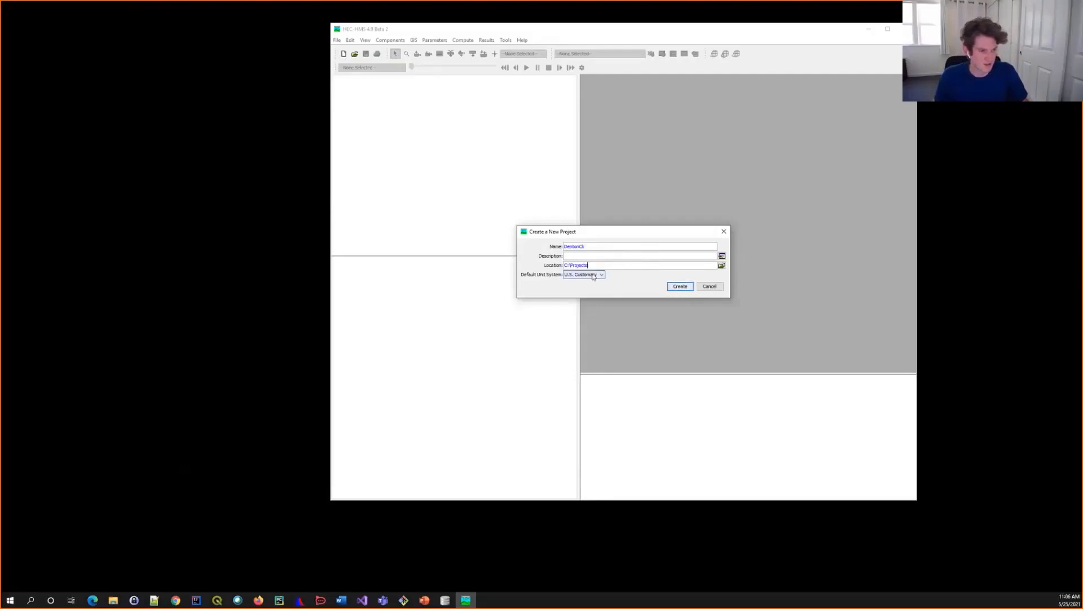
left_click(677, 287)
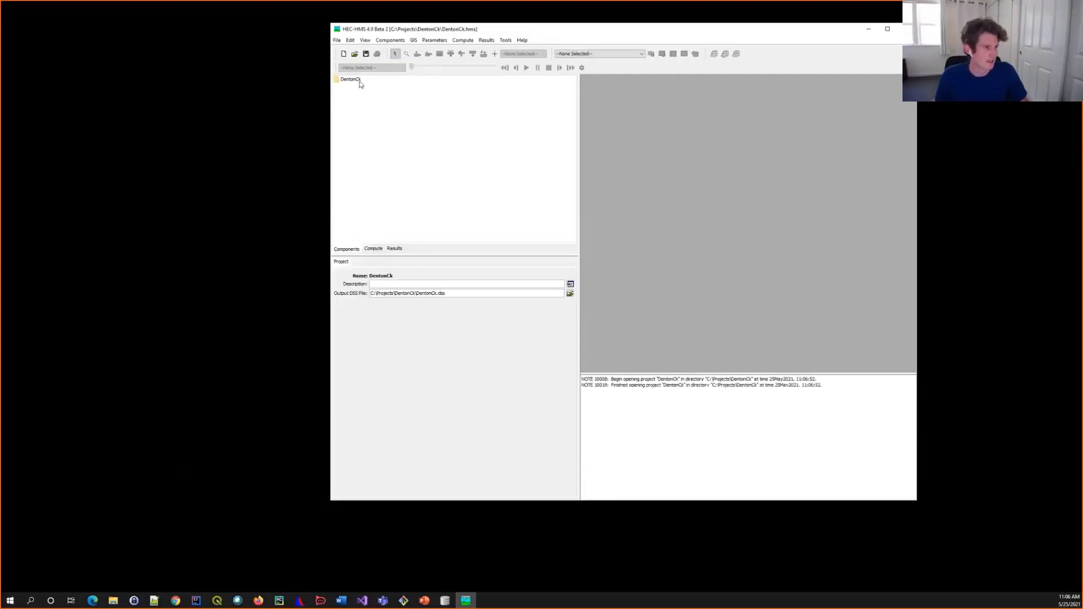
left_click(112, 600)
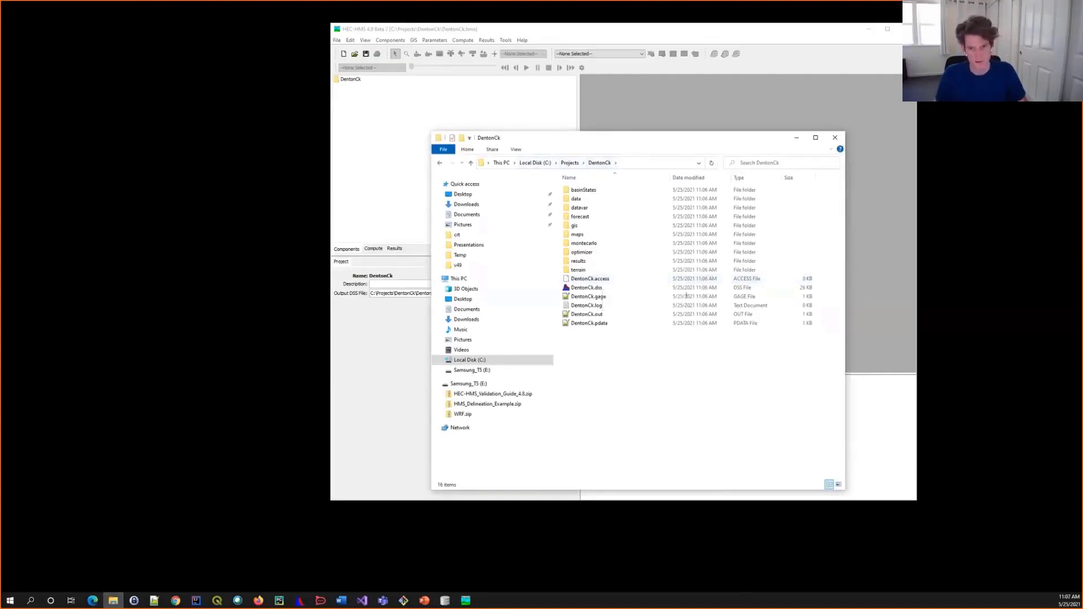
key("alt+Tab")
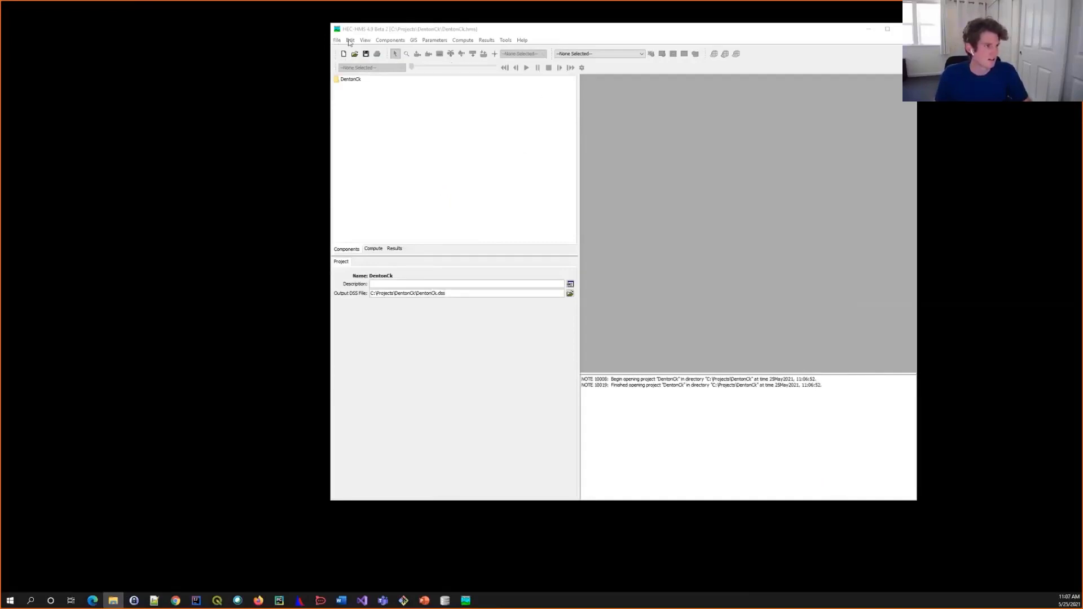
Start a new terrain data component named NED_10m and continue to its elevation file settings.
left_click(384, 44)
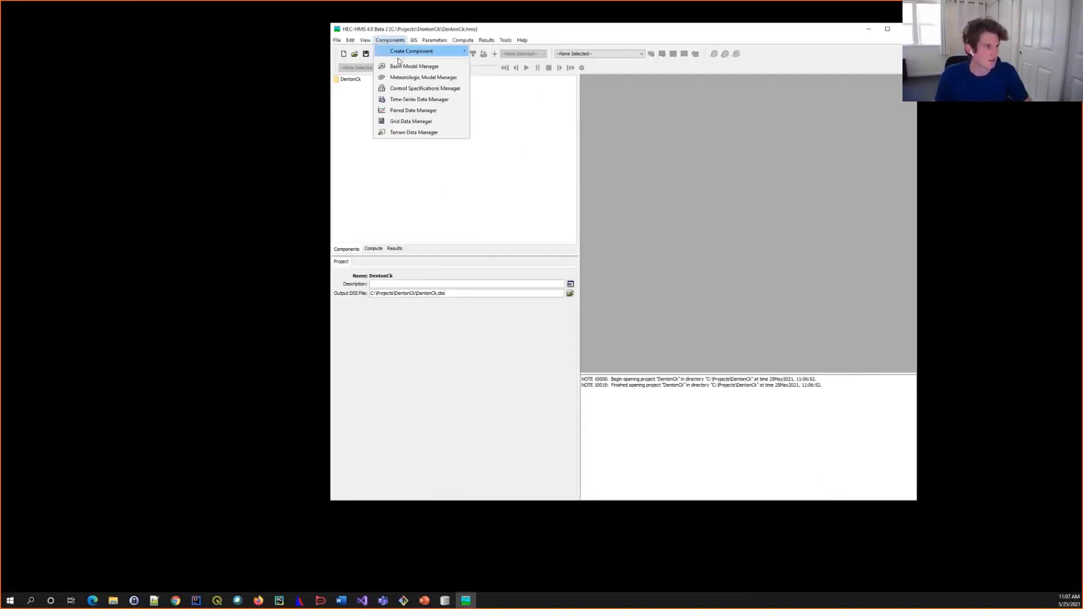
left_click(400, 133)
left_click(526, 116)
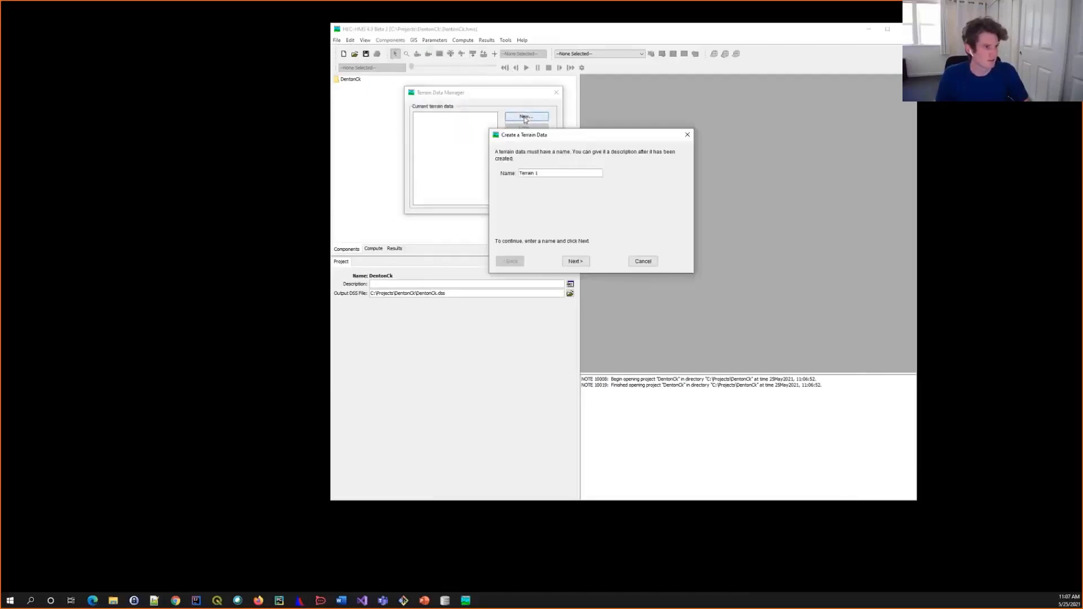
left_click(536, 172)
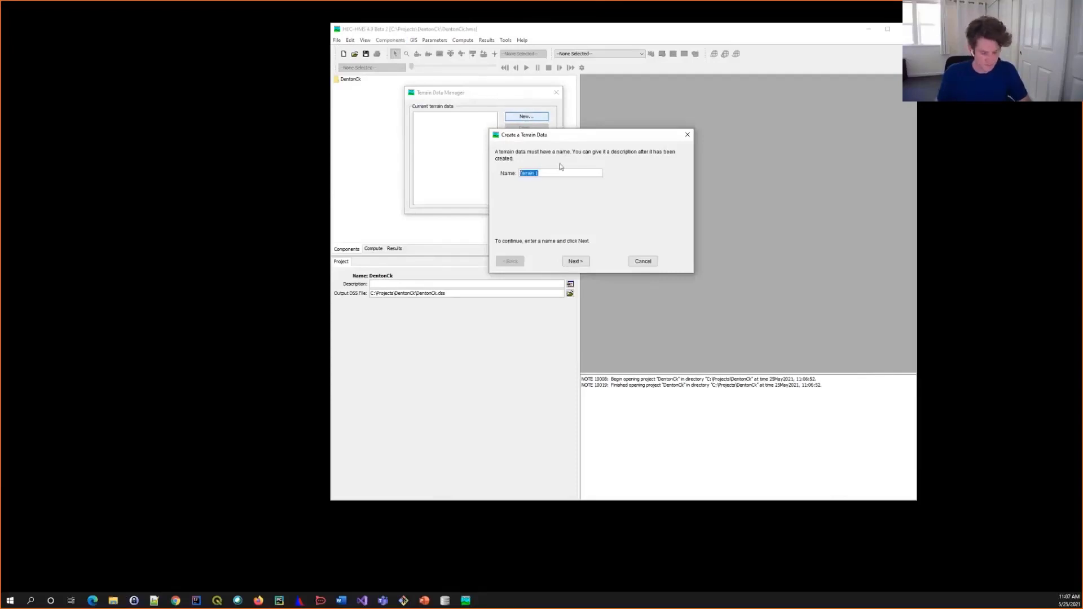
type("T")
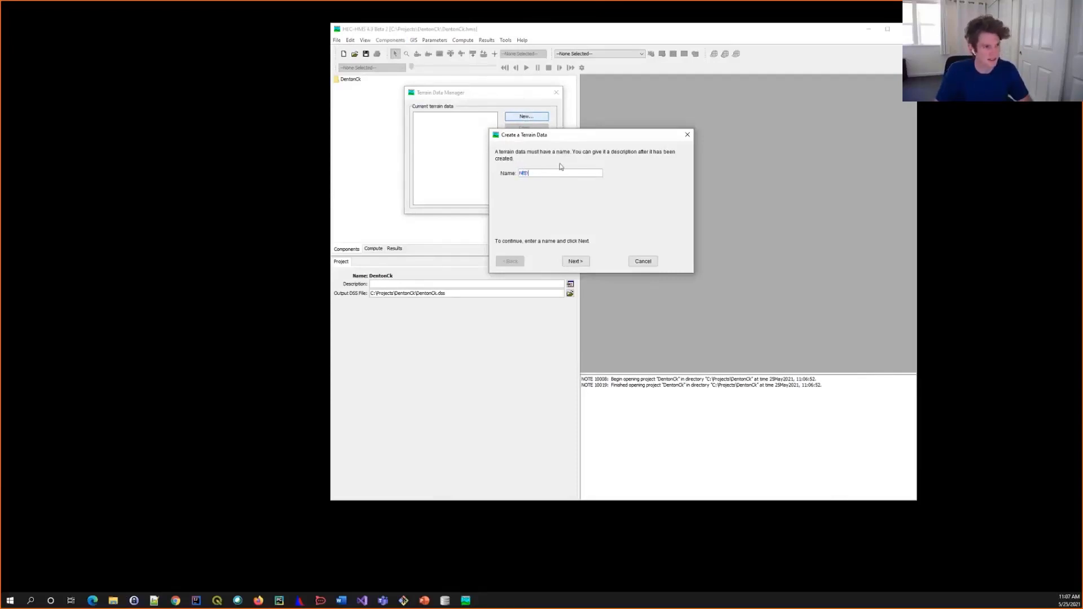
type("ED_10m")
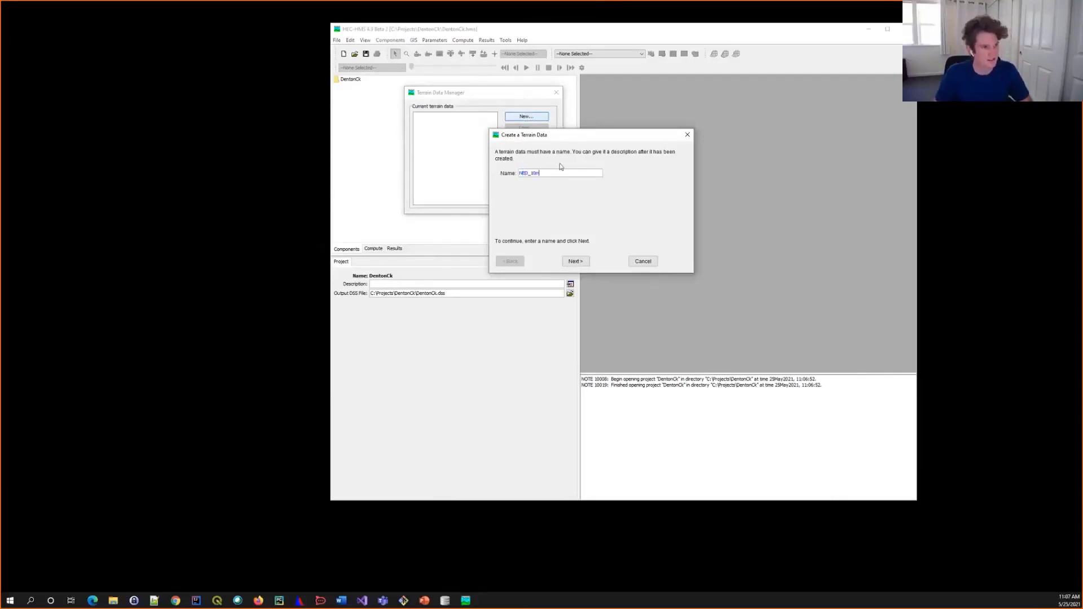
left_click(576, 261)
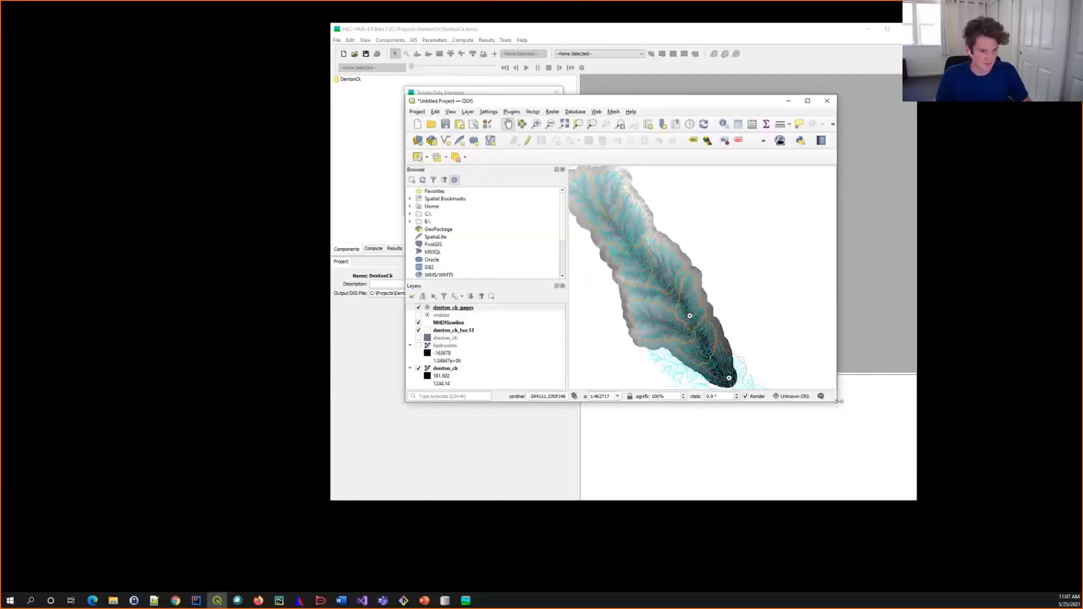
Examine the denton_ck elevation raster in an enlarged QGIS window and return to HEC-HMS.
left_click_drag(838, 403, 980, 480)
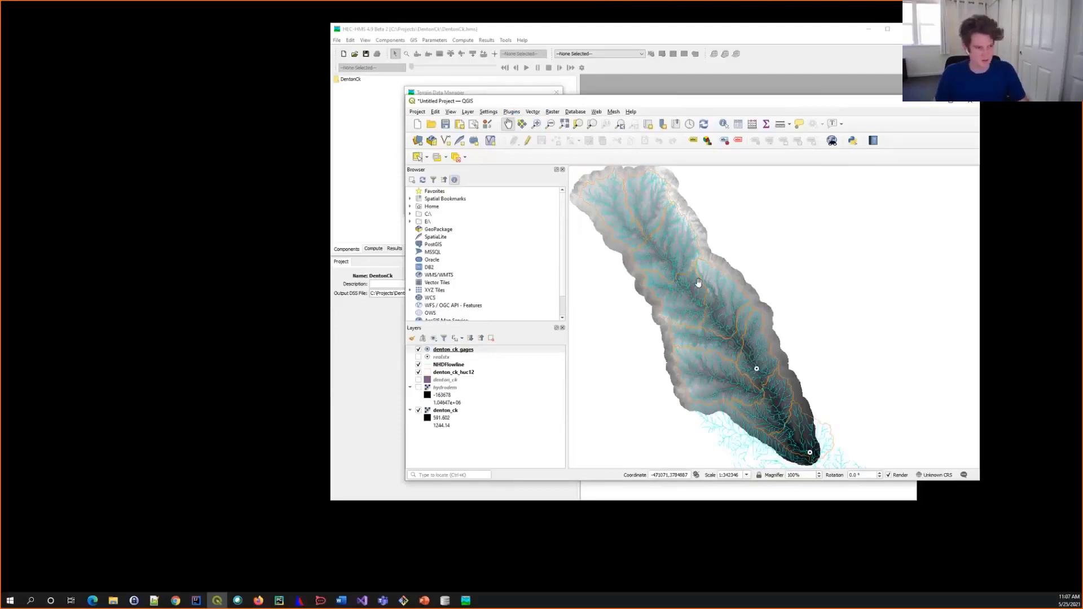
left_click(454, 413)
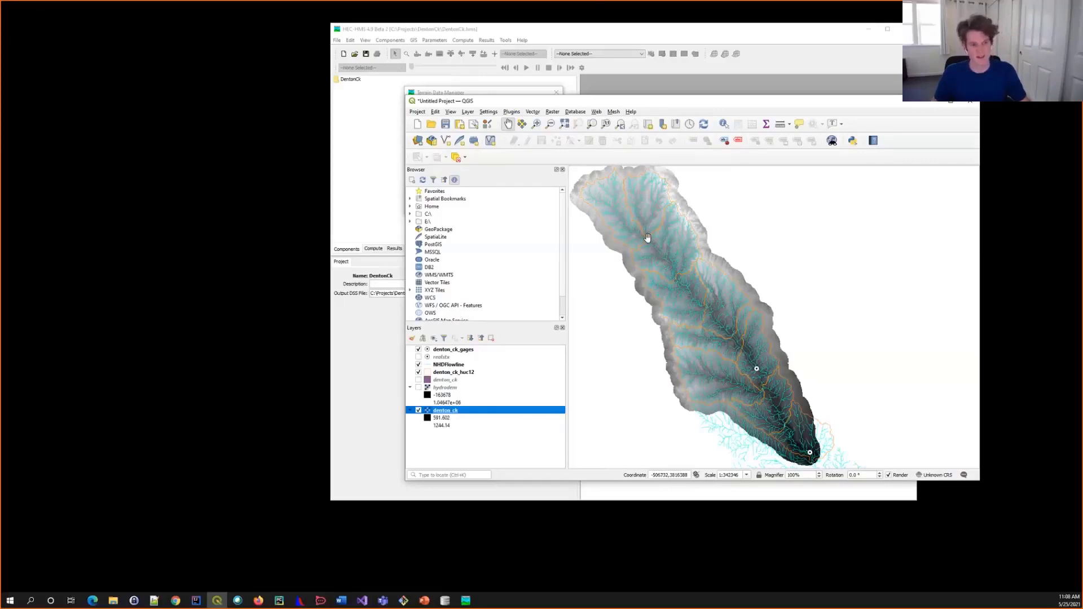
left_click(951, 102)
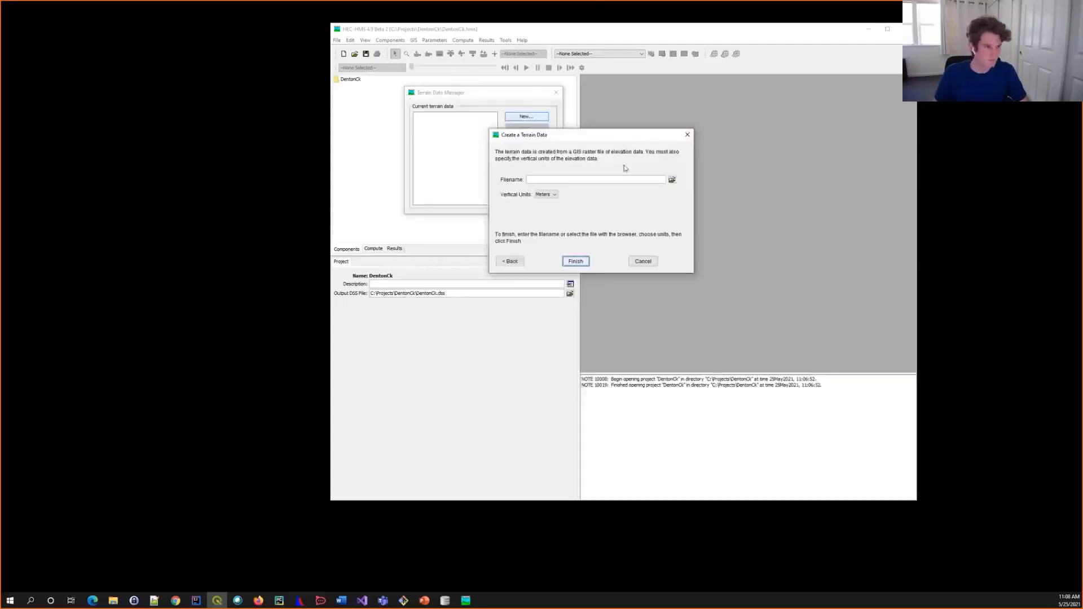
Use C:\Temp\denton_ck.tif as the terrain's elevation file with vertical units in feet, and finish creating the terrain data.
left_click(673, 180)
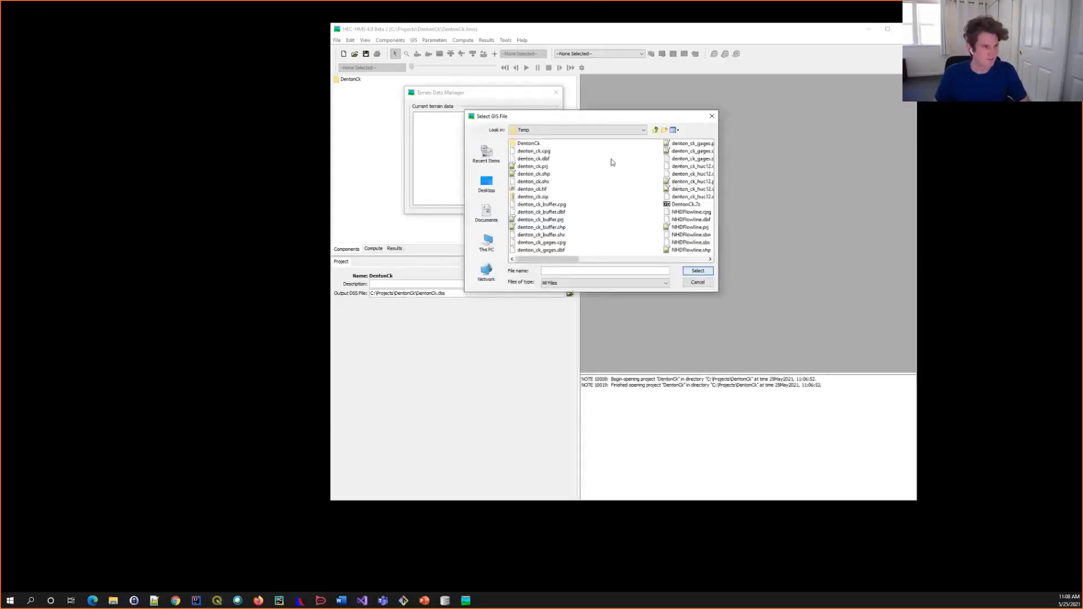
left_click(538, 190)
double_click(538, 190)
left_click(548, 196)
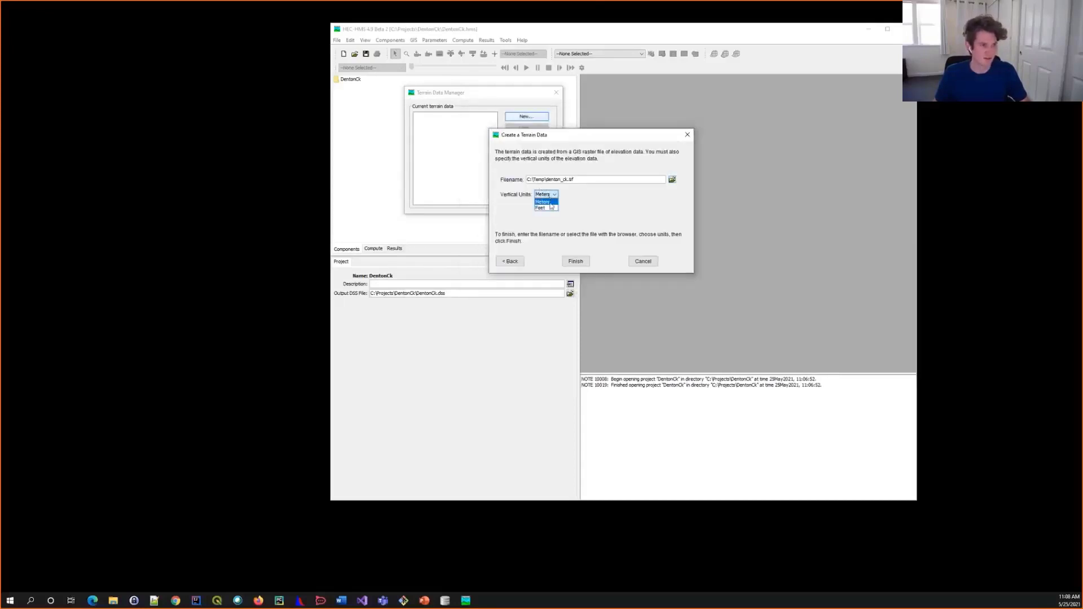
left_click(551, 209)
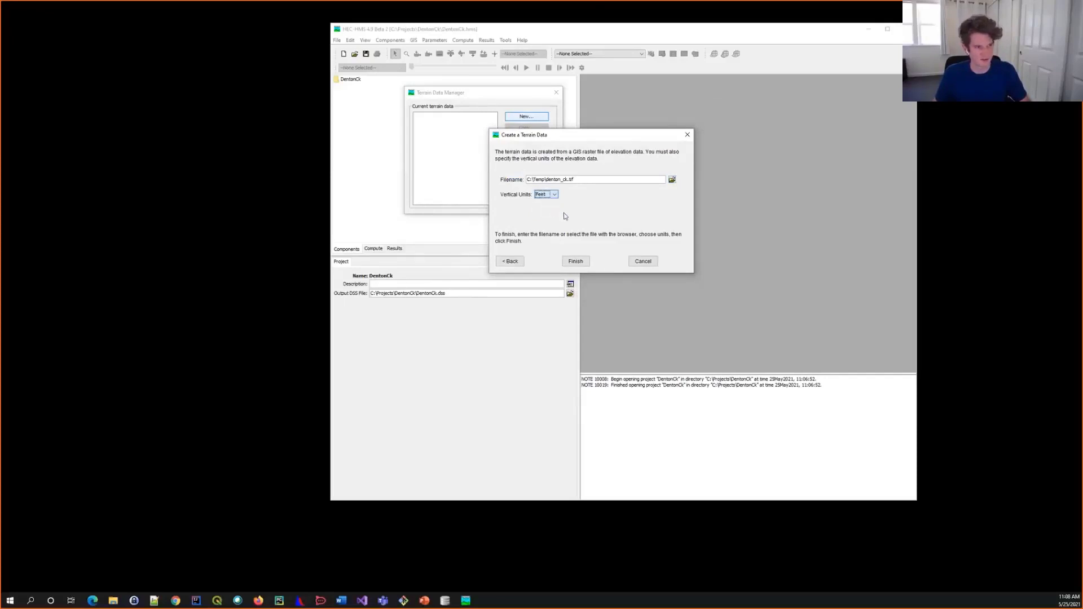
left_click(575, 261)
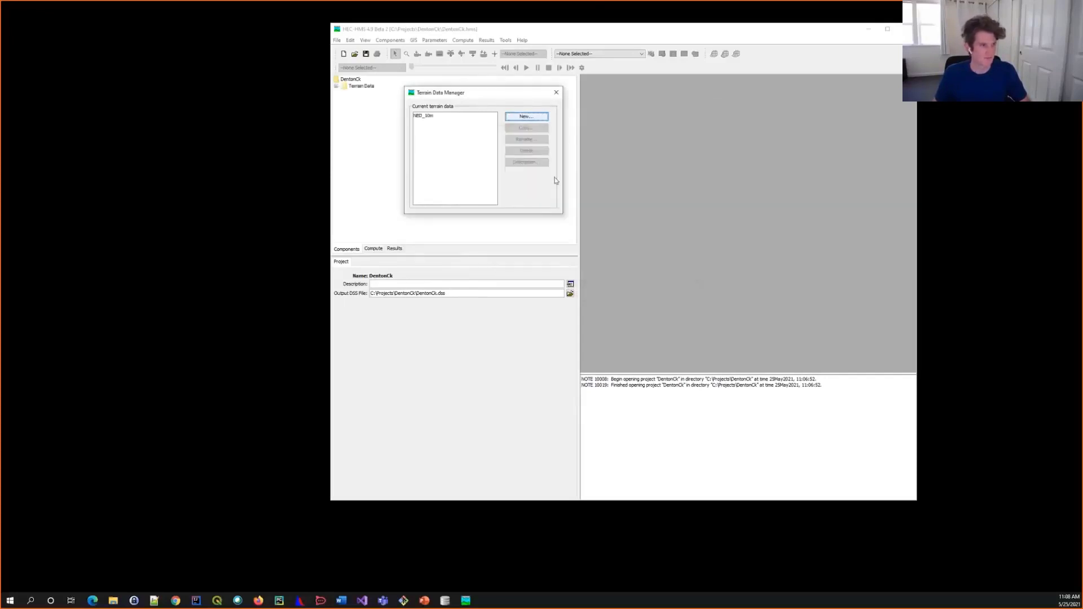
left_click(555, 94)
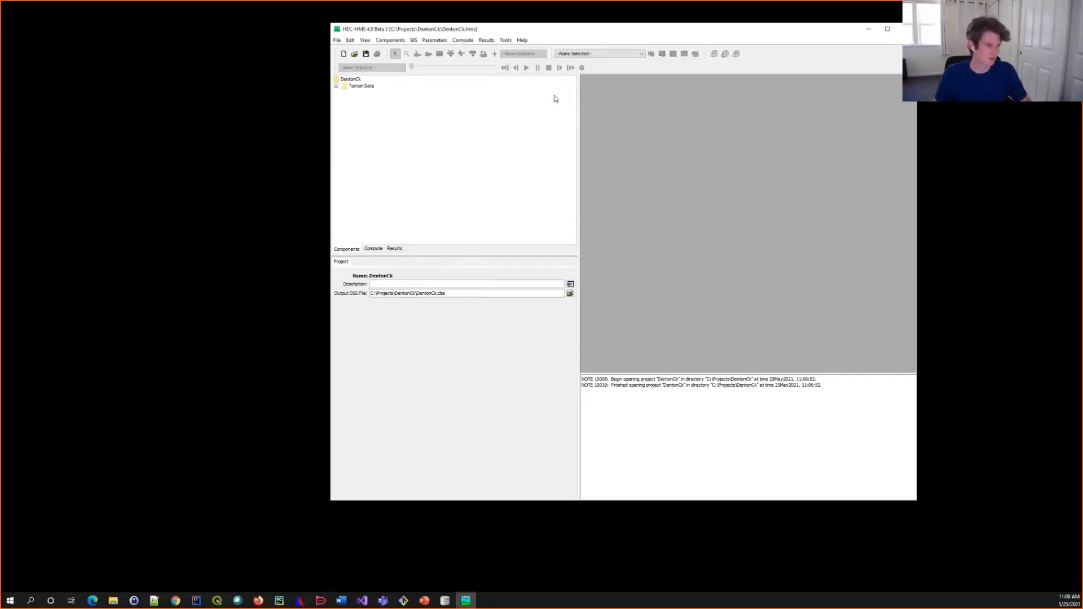
Create a new basin model named DentonCk.
left_click(394, 42)
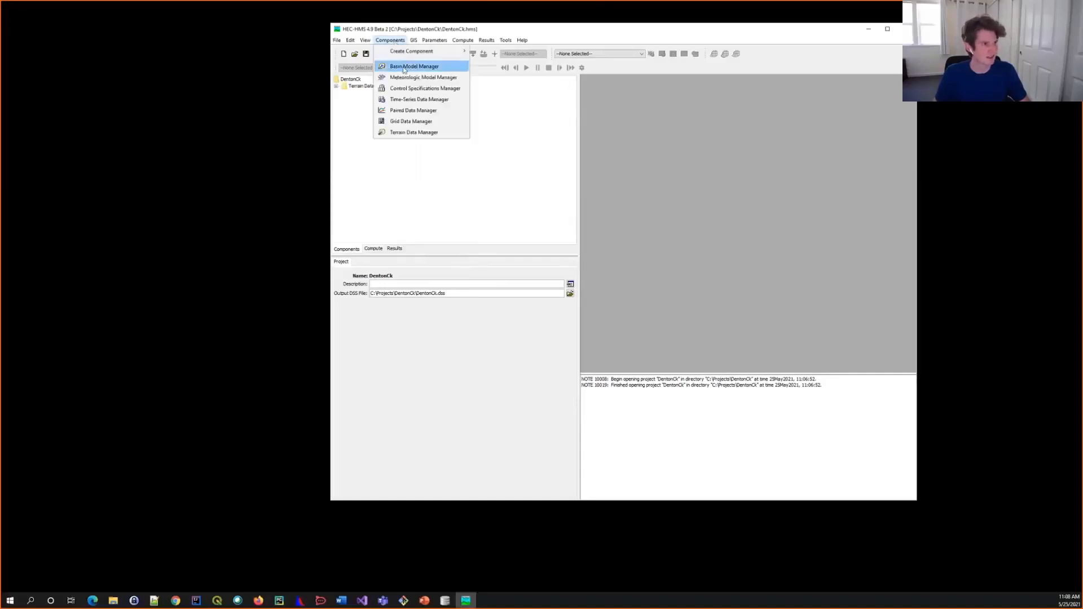
left_click(404, 68)
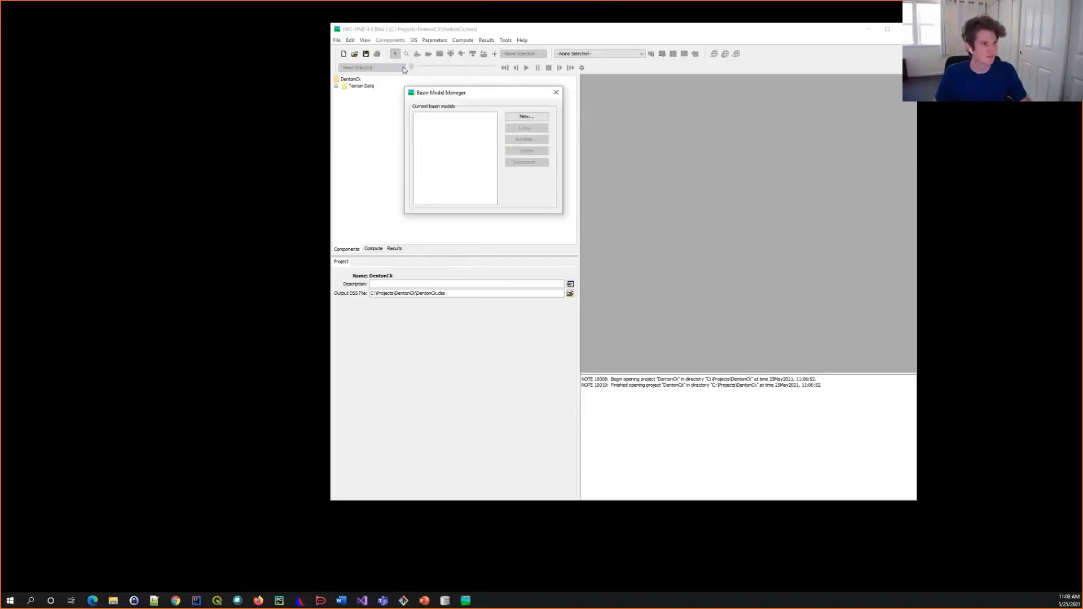
left_click(529, 117)
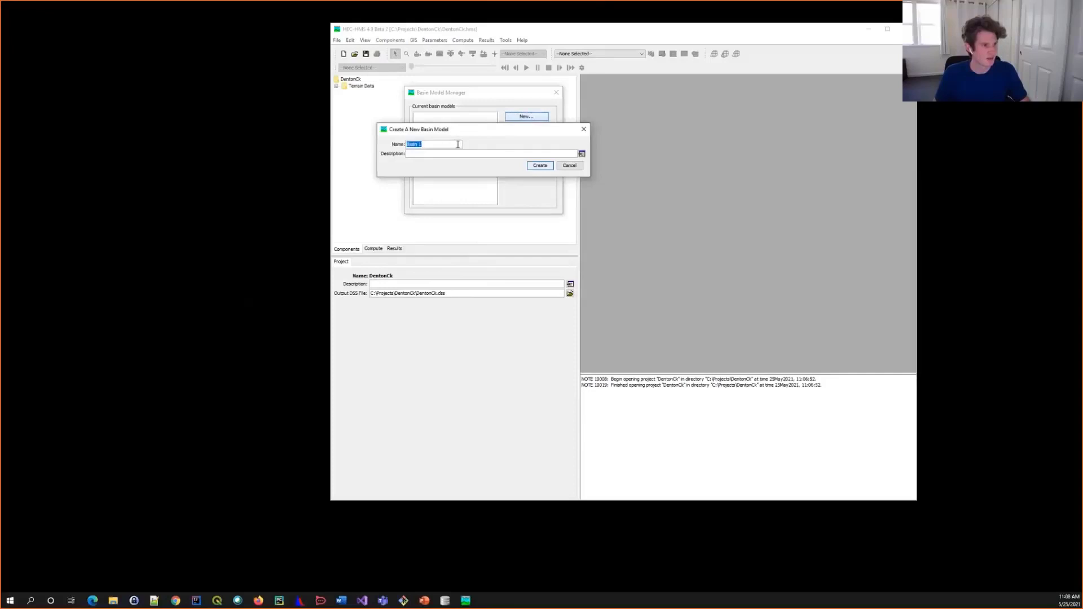
type("Dent")
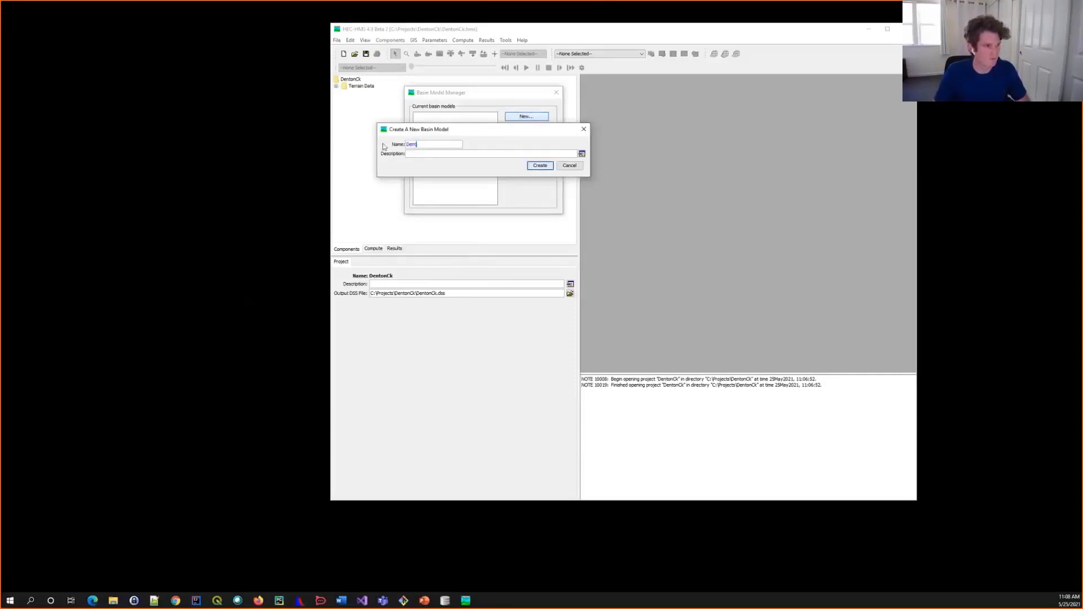
type("onCk")
key("Return")
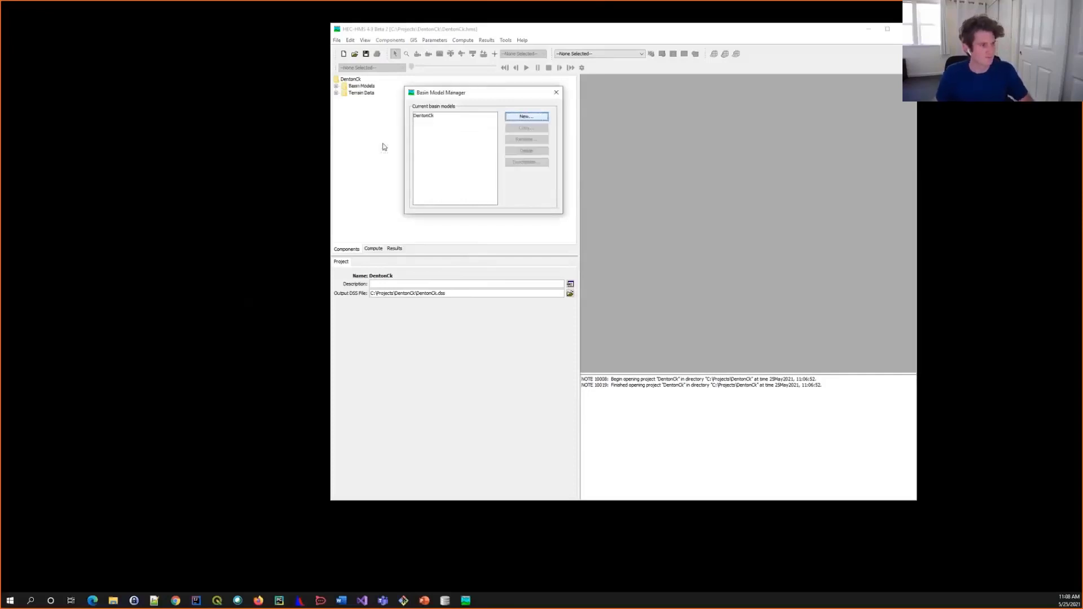
left_click(556, 92)
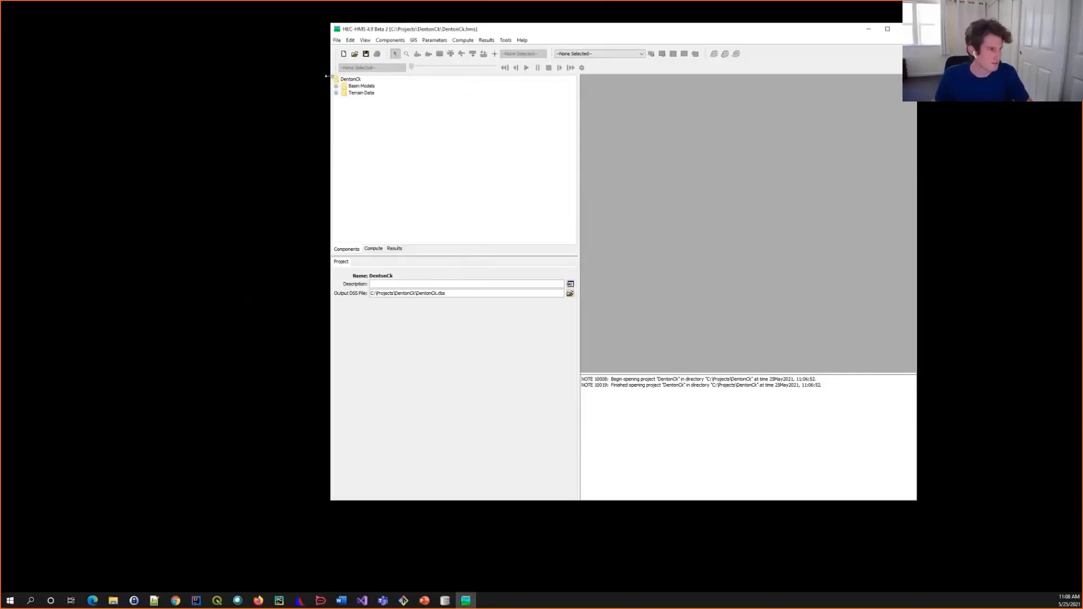
Assign the NED_10m terrain data to the DentonCk basin model and save the project, skipping manual coordinate system selection.
left_click(337, 86)
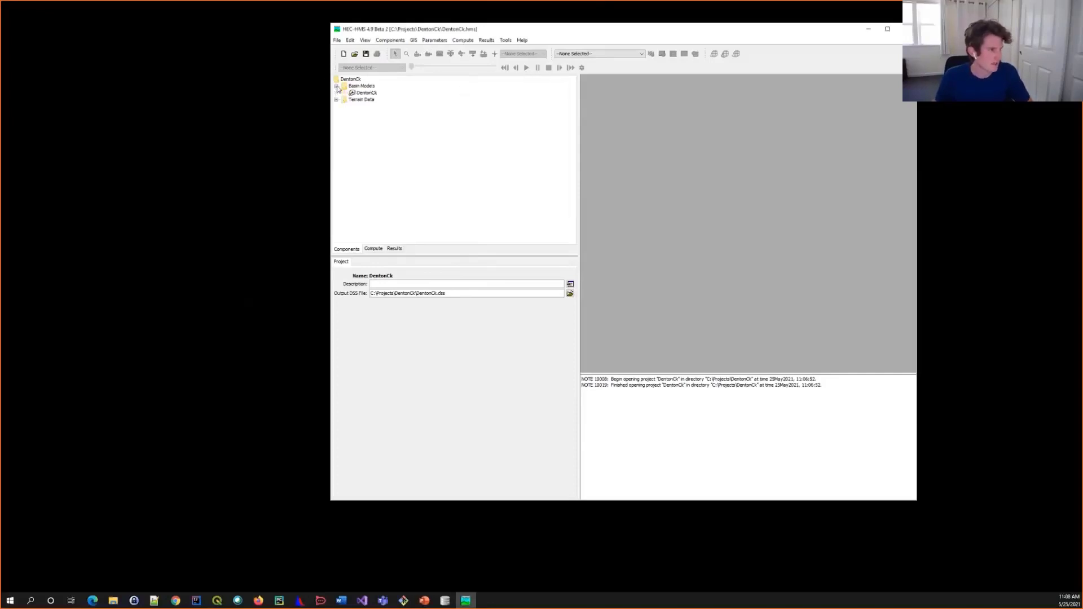
left_click(371, 96)
left_click(409, 349)
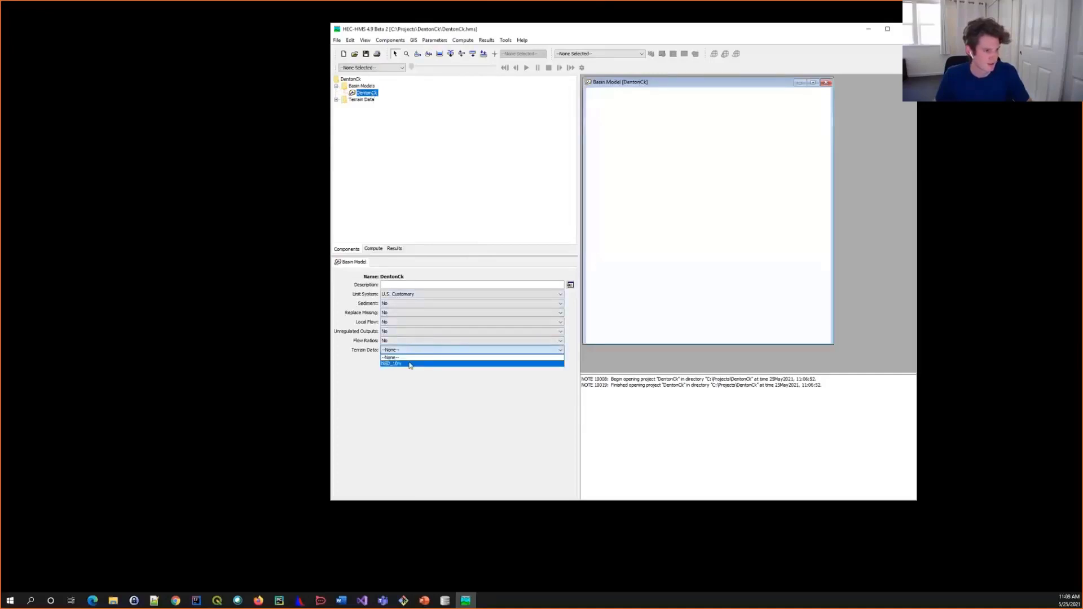
left_click(410, 364)
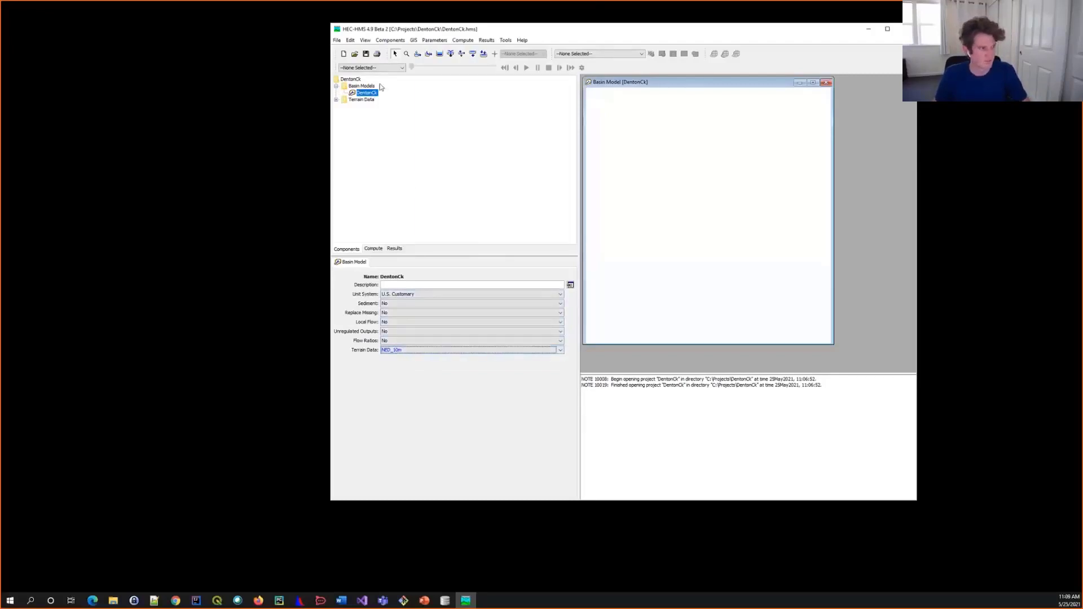
left_click(367, 57)
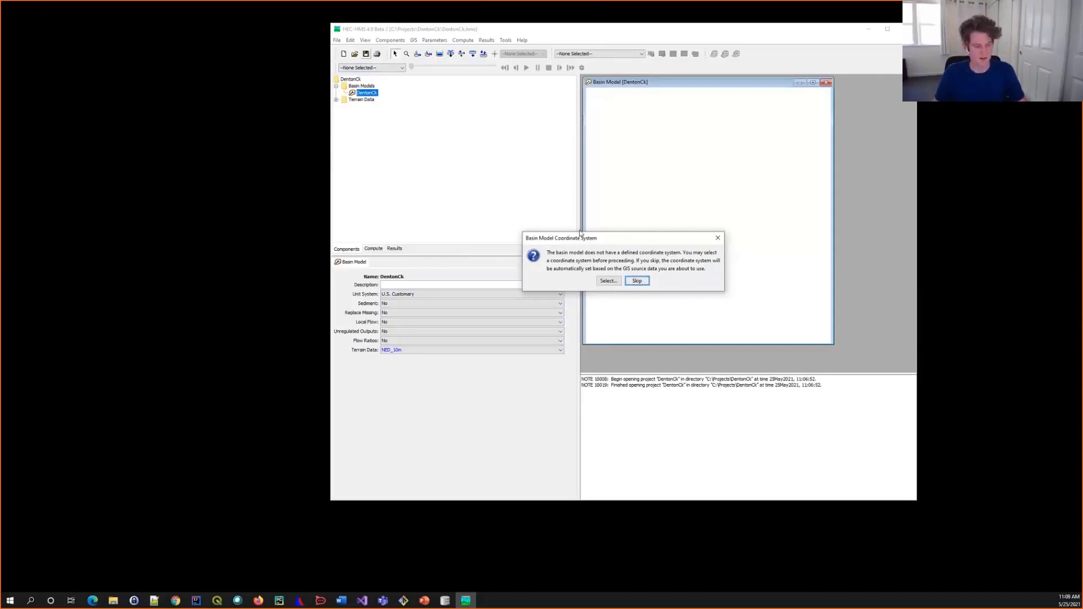
left_click(637, 281)
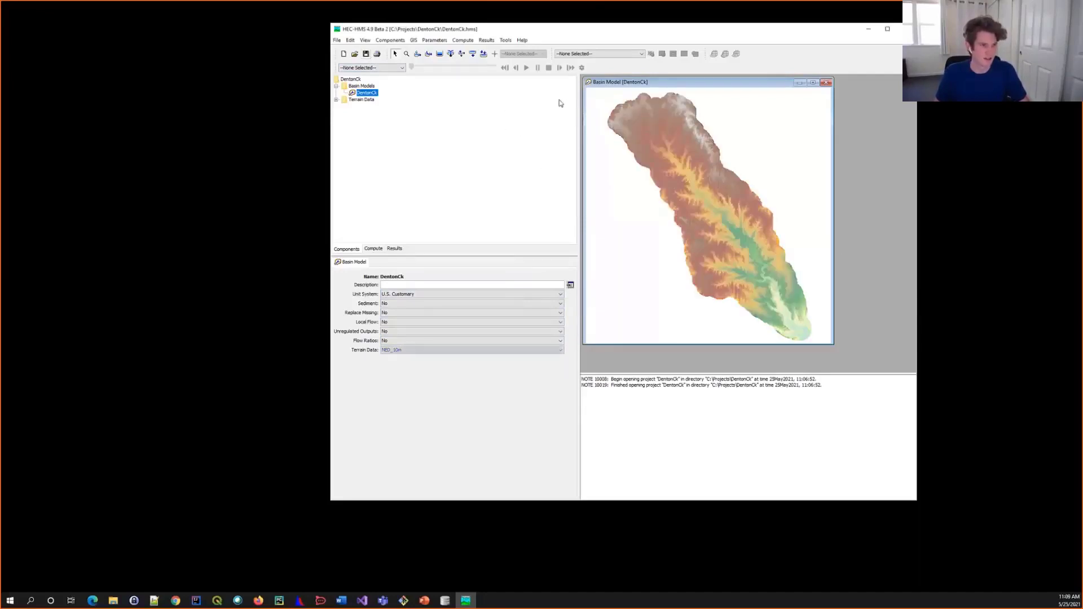
Review the DentonCk basin model's coordinate system definition and close it.
left_click(415, 40)
left_click(445, 51)
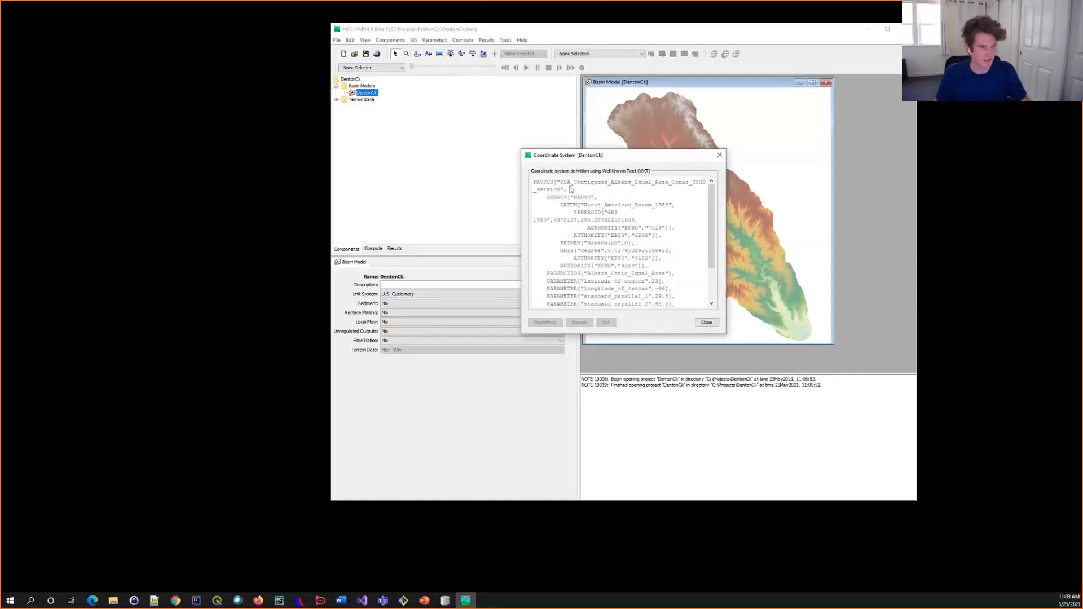
left_click(720, 154)
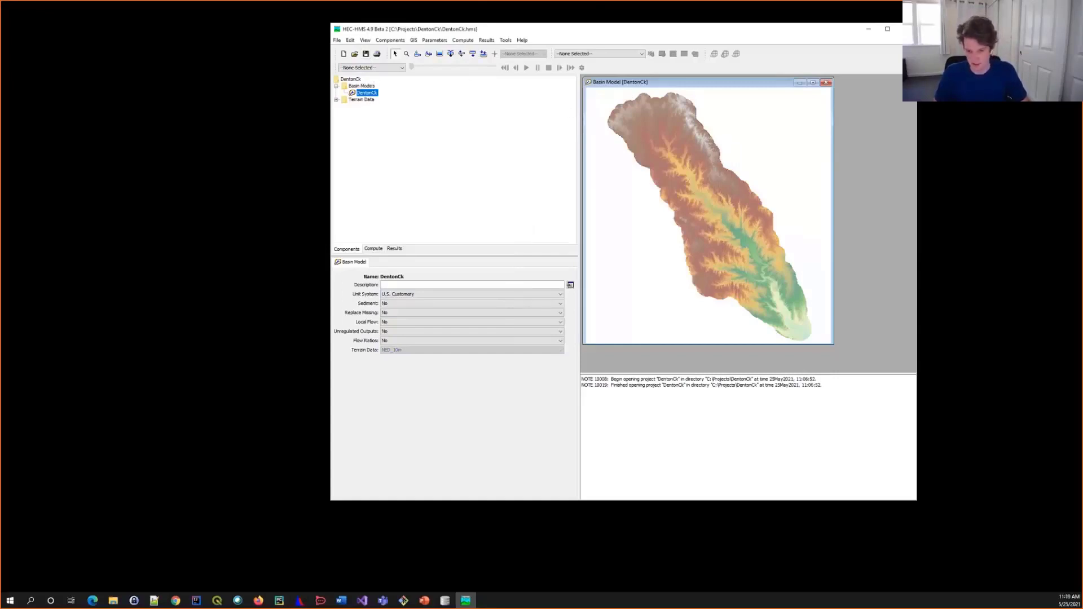
Switch to the USGS TNM Download page in Chrome and replace the Hydrography selection with Elevation Products (3DEP), 1/3 arc-second DEM, over the Denton Creek area.
key("alt+Tab")
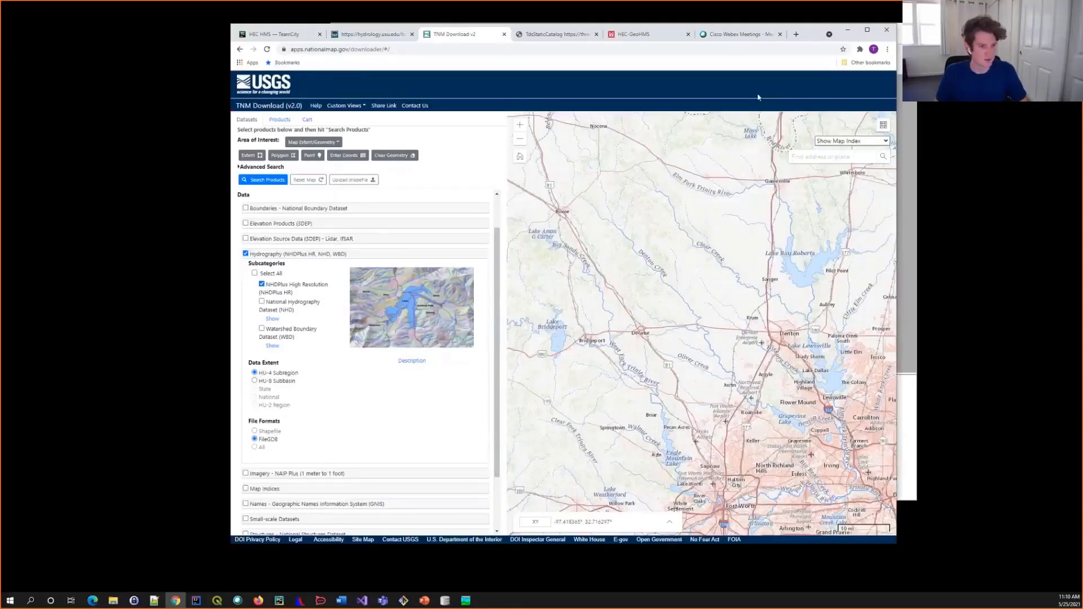
scroll(721, 194, "down", 1)
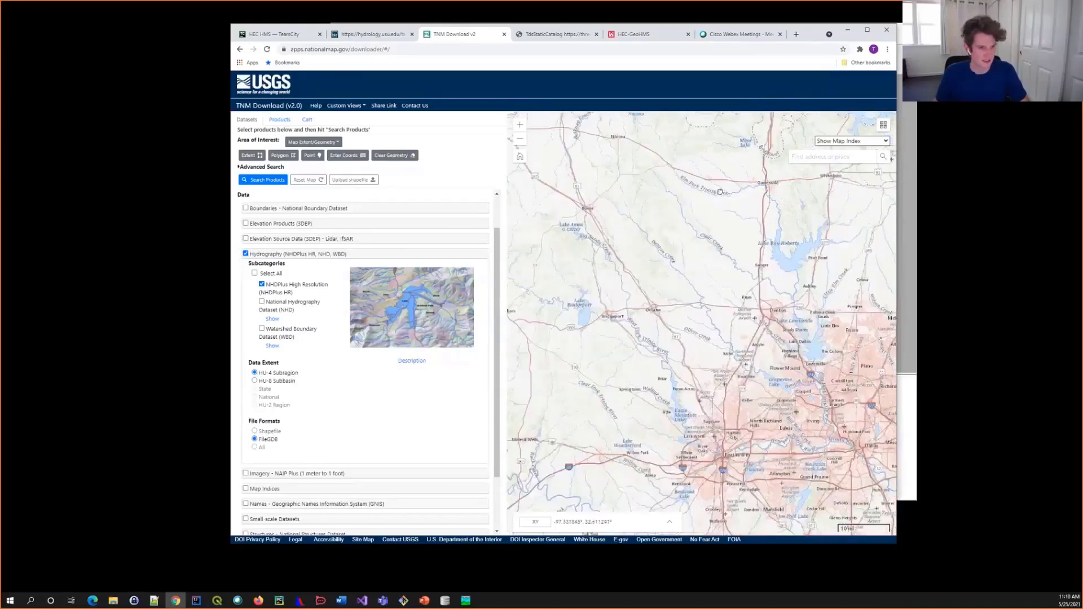
left_click_drag(734, 232, 760, 267)
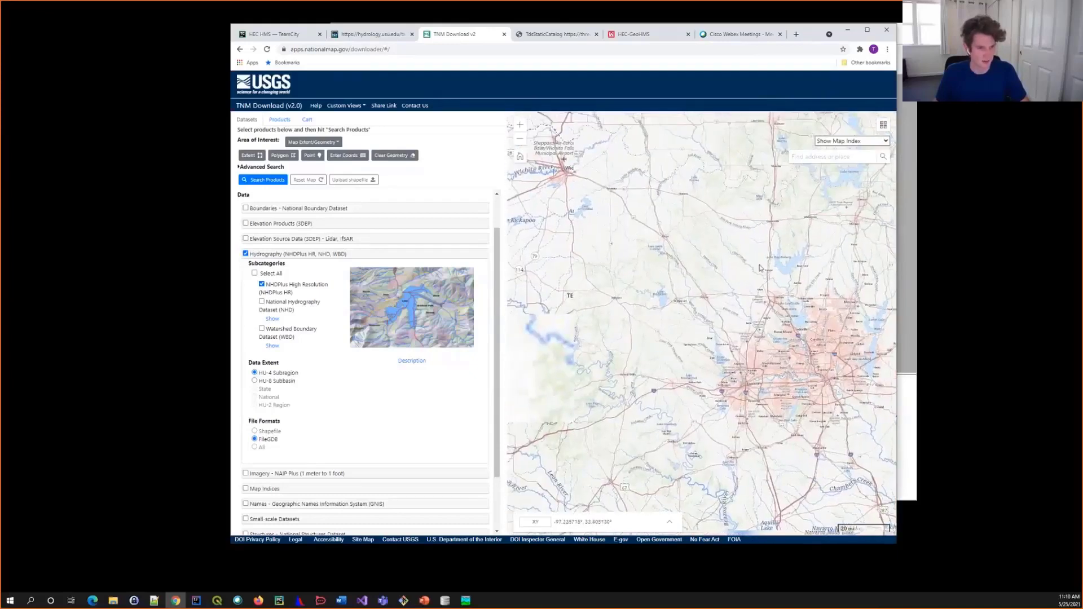
scroll(759, 268, "up", 1)
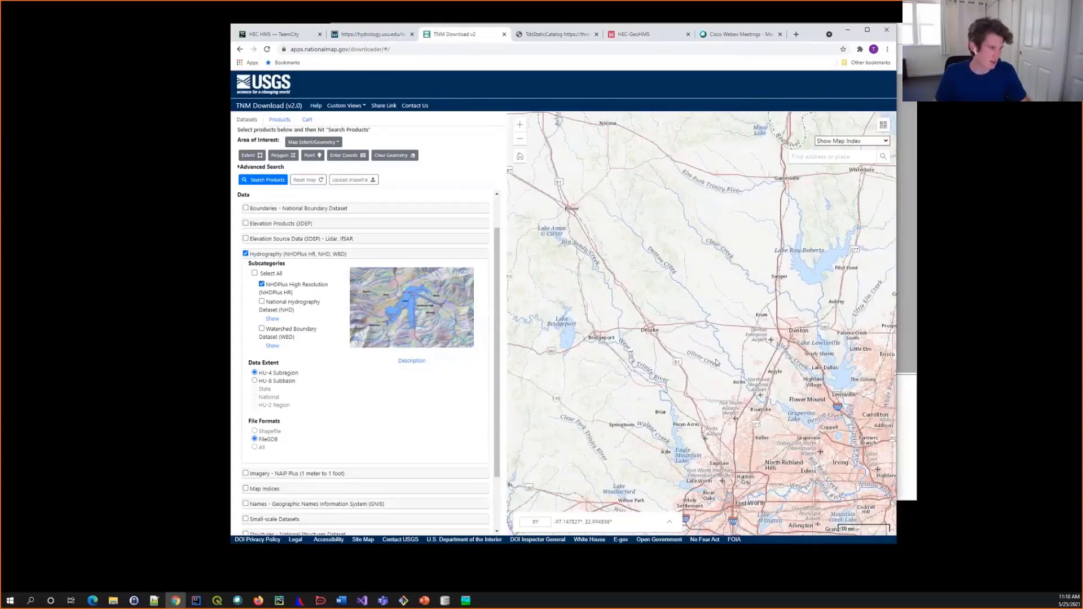
left_click(246, 253)
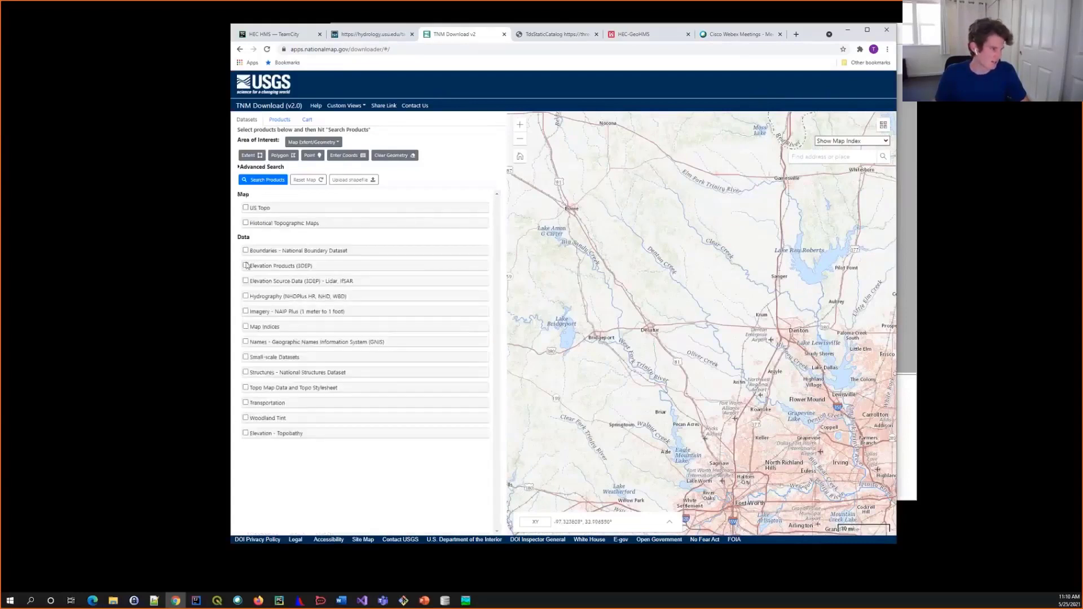
left_click(246, 265)
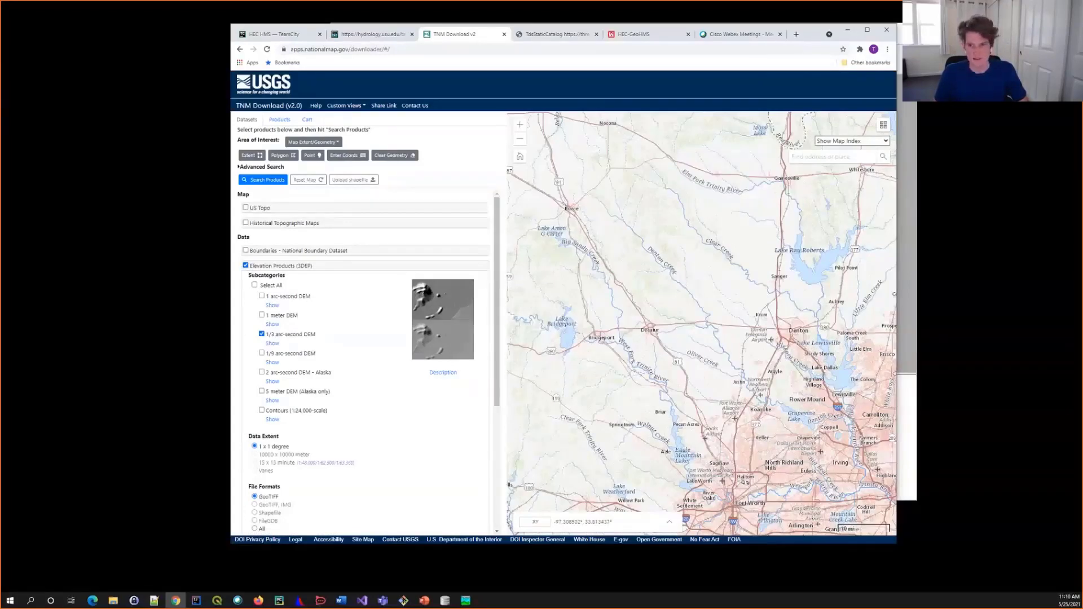
Return to HEC-HMS and start Terrain Reconditioning for the DentonCk basin model.
key("alt+Tab")
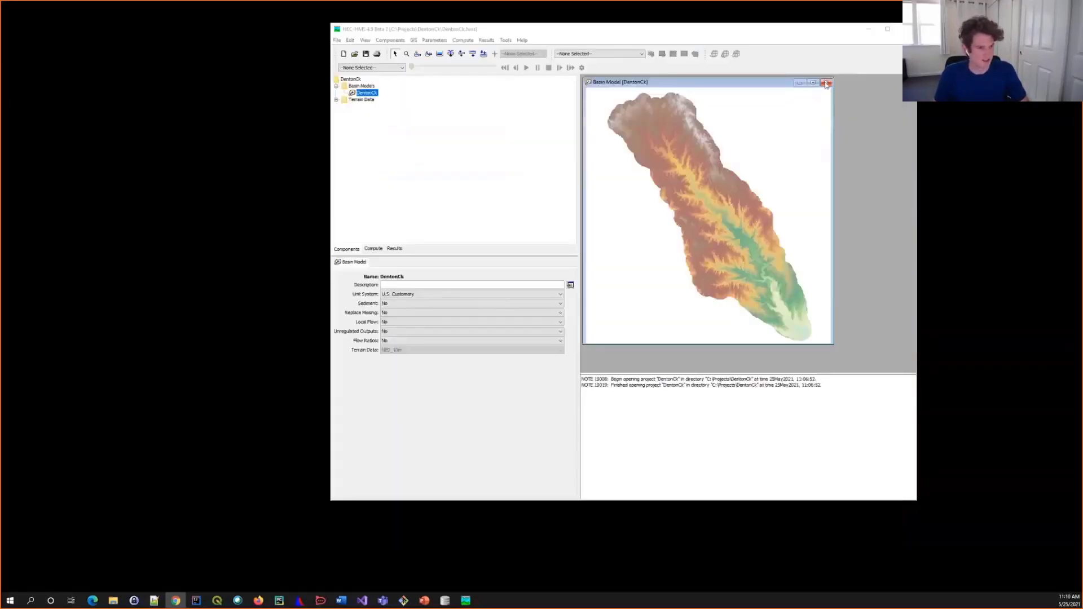
left_click(413, 41)
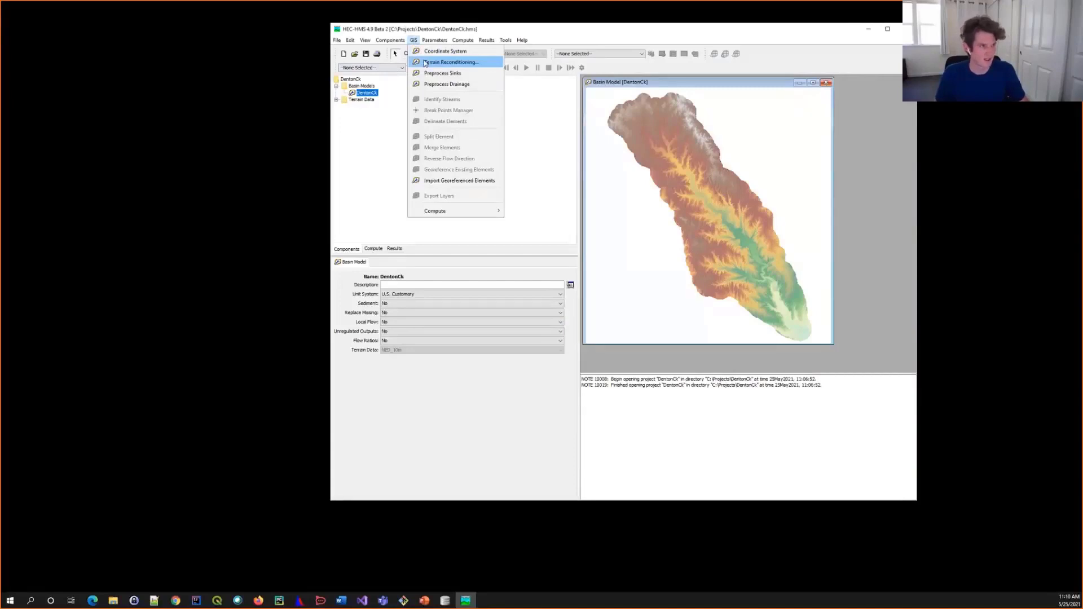
left_click(425, 63)
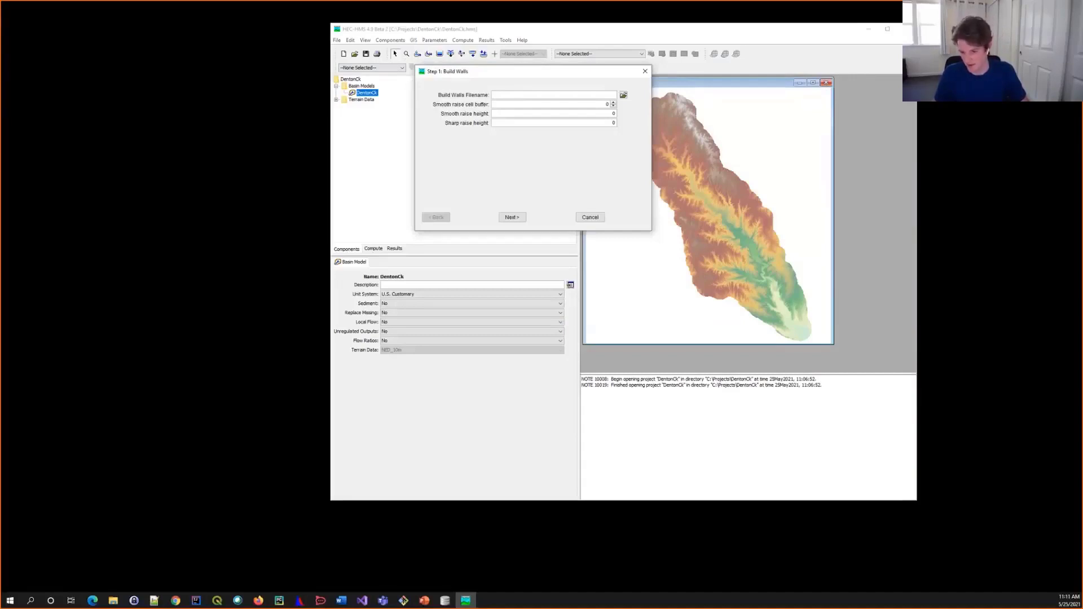
Switch to the PowerPoint presentation on building walls and burning streams and view the slide about burning streams with a smooth drop.
key("alt+Tab")
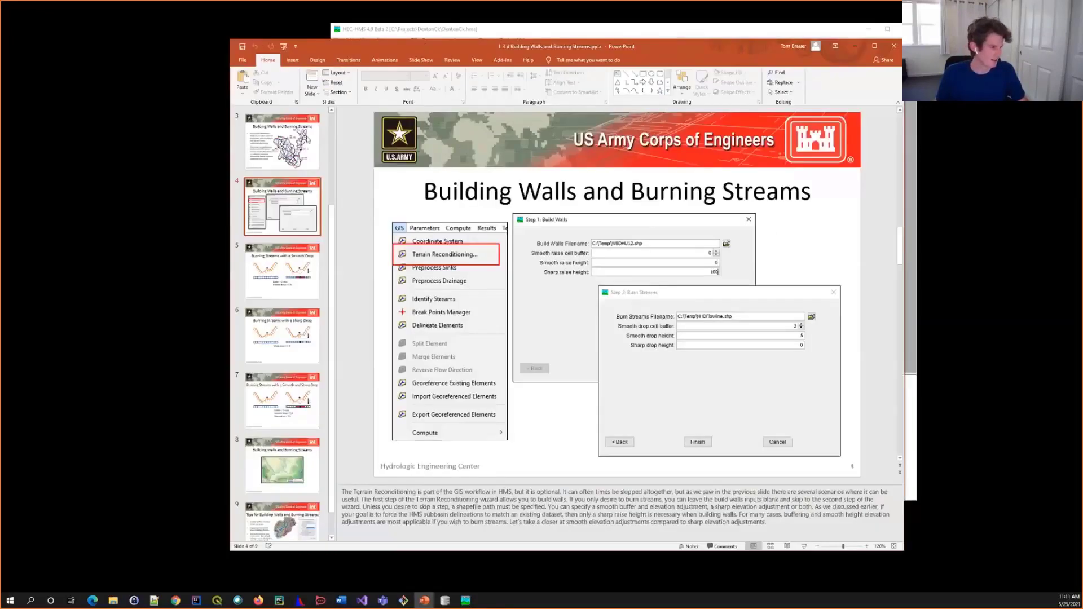
left_click(297, 272)
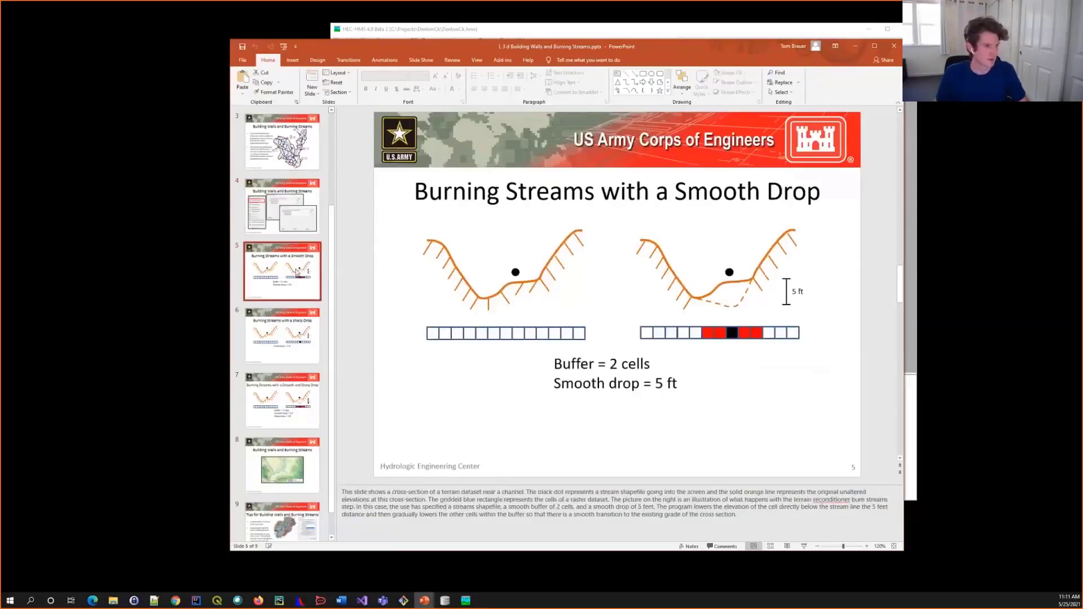
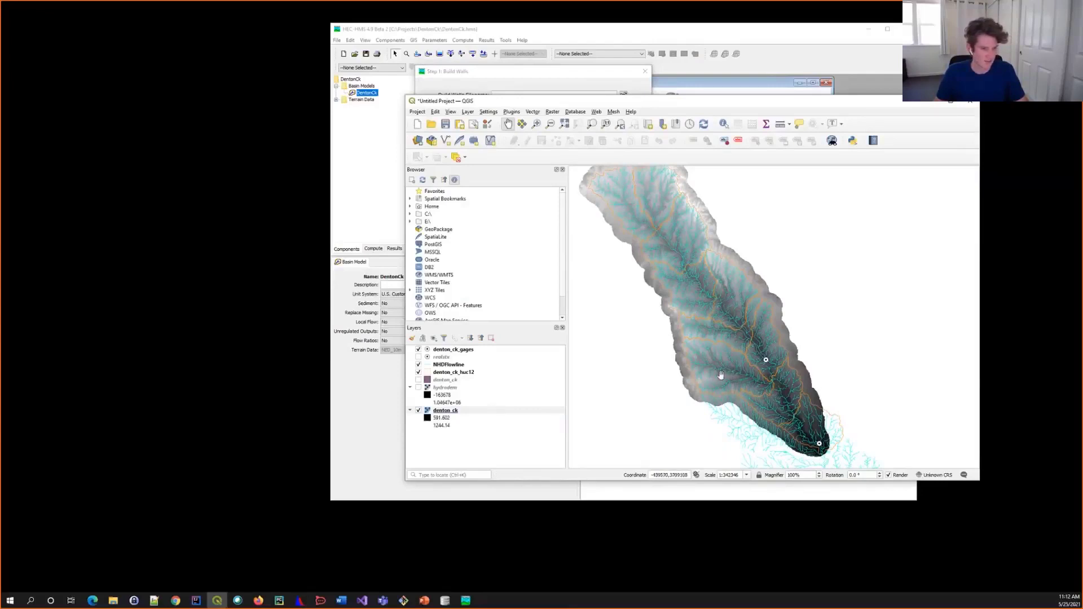
Examine the NHDFlowline streams and denton_ck_huc12 boundaries over the denton_ck terrain in QGIS, and return to the Build Walls settings in HEC-HMS.
scroll(720, 375, "up", 1)
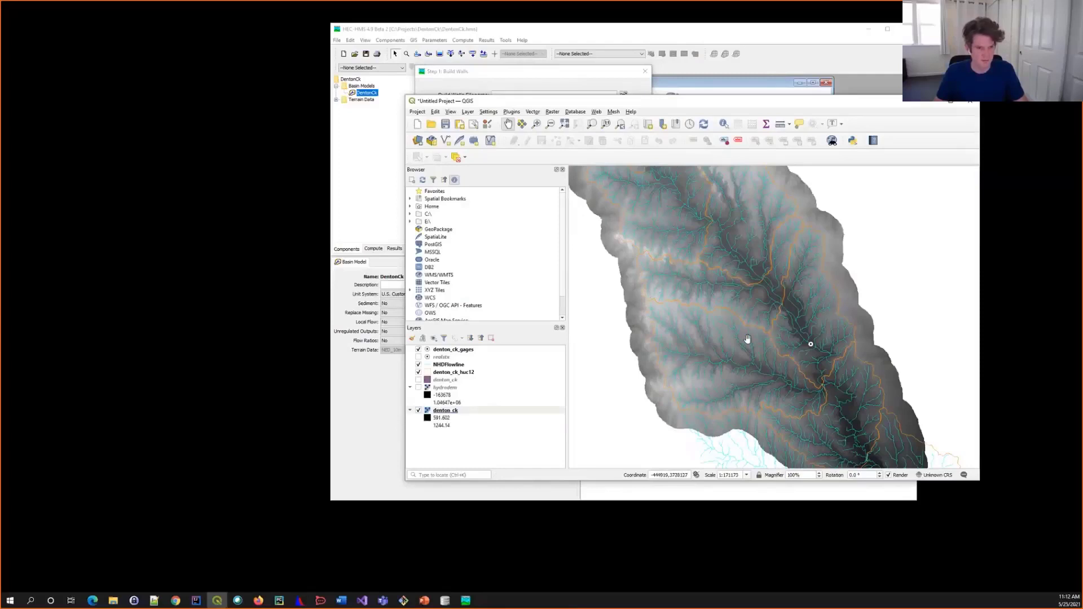
left_click_drag(749, 378, 746, 369)
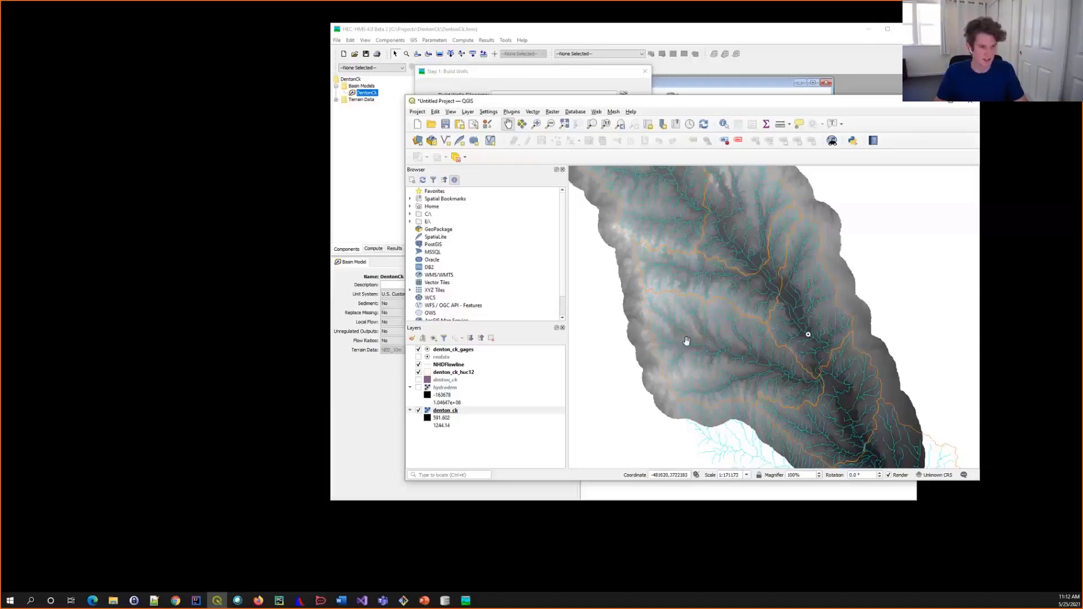
left_click_drag(812, 390, 762, 339)
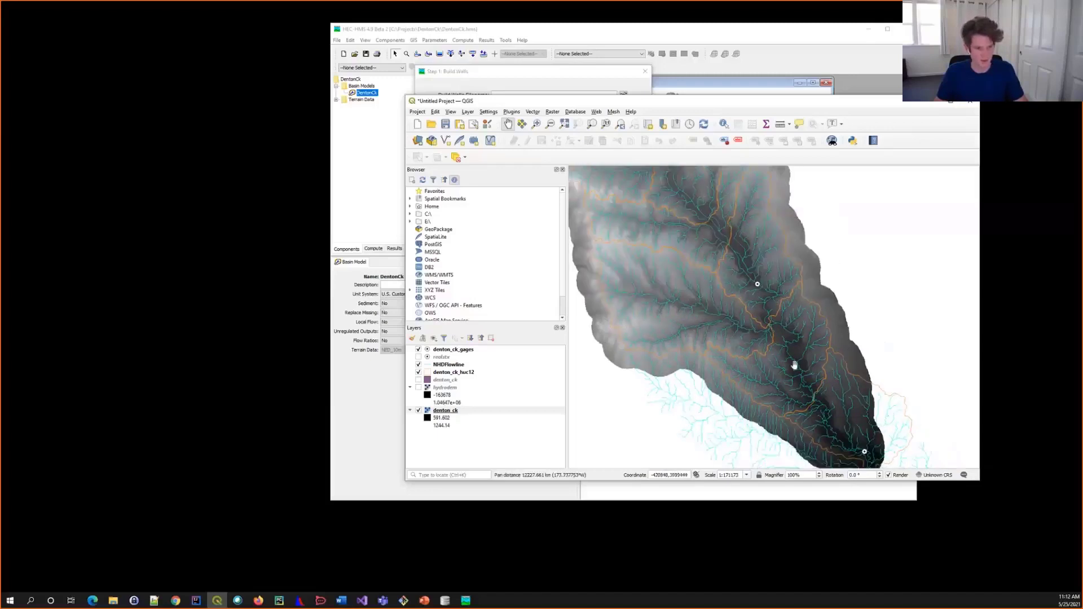
left_click_drag(801, 375, 797, 363)
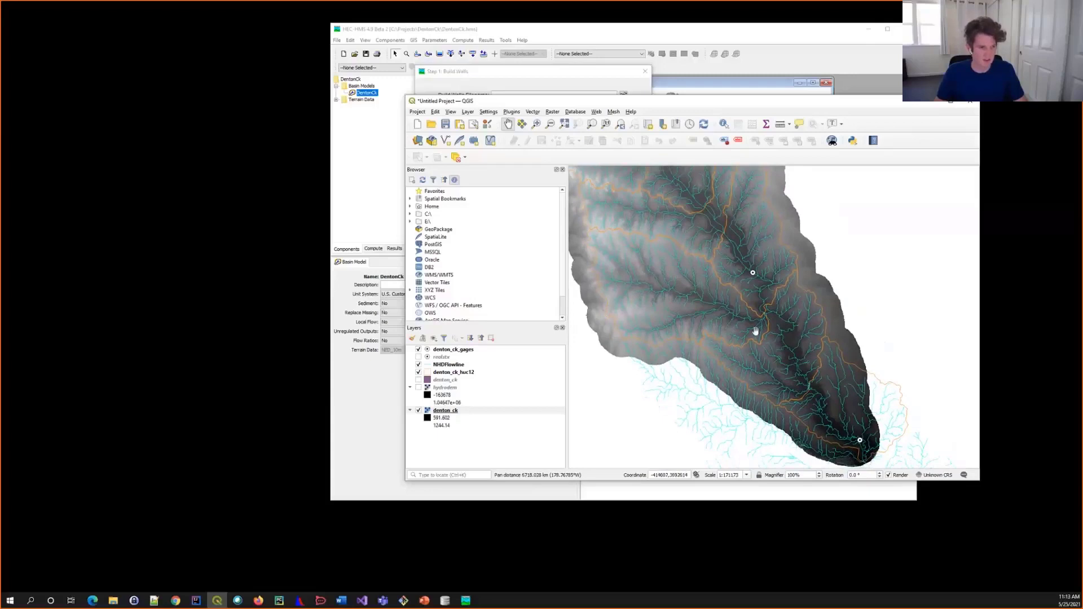
left_click_drag(668, 295, 701, 319)
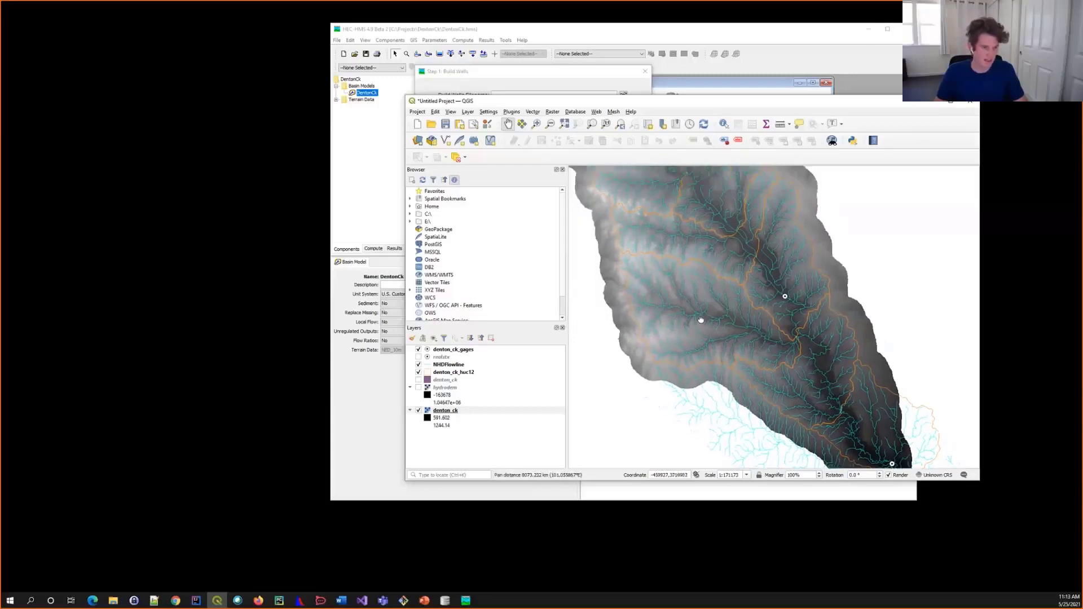
left_click_drag(699, 274, 704, 316)
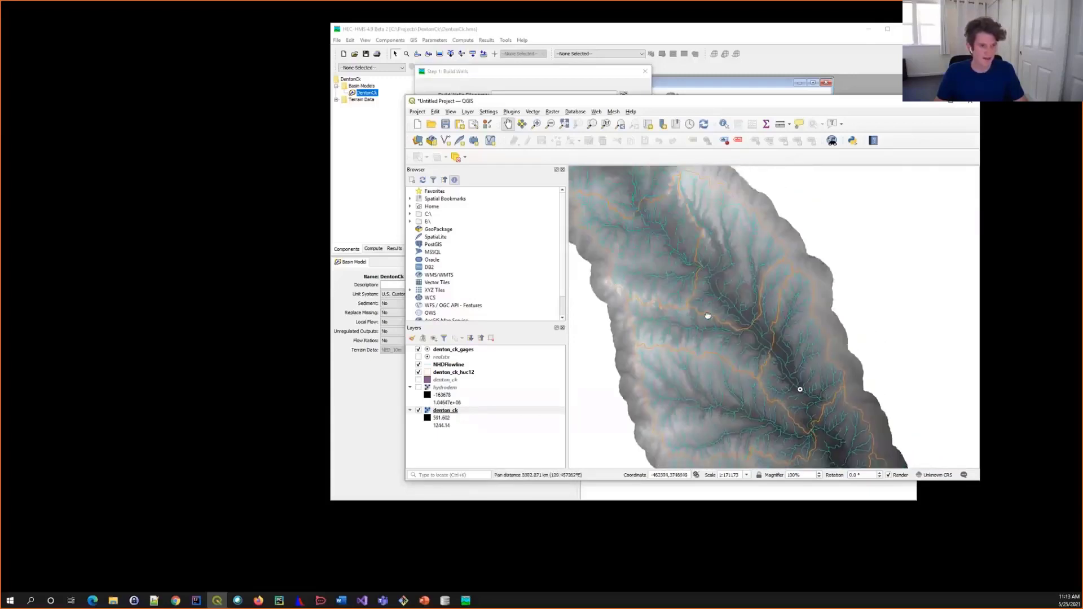
left_click_drag(689, 273, 699, 313)
left_click_drag(689, 260, 700, 306)
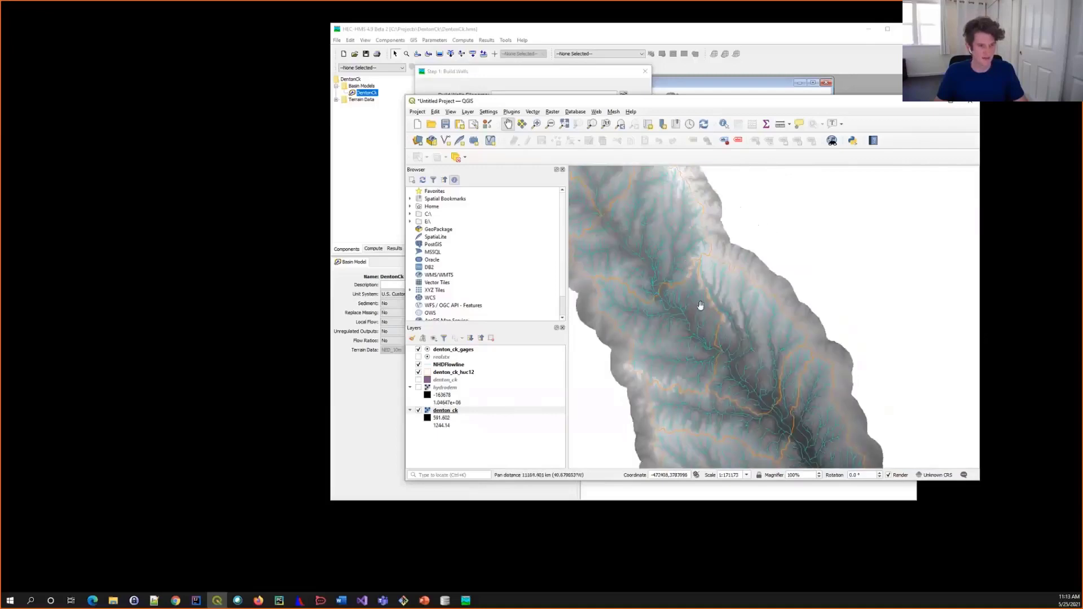
scroll(730, 321, "down", 1)
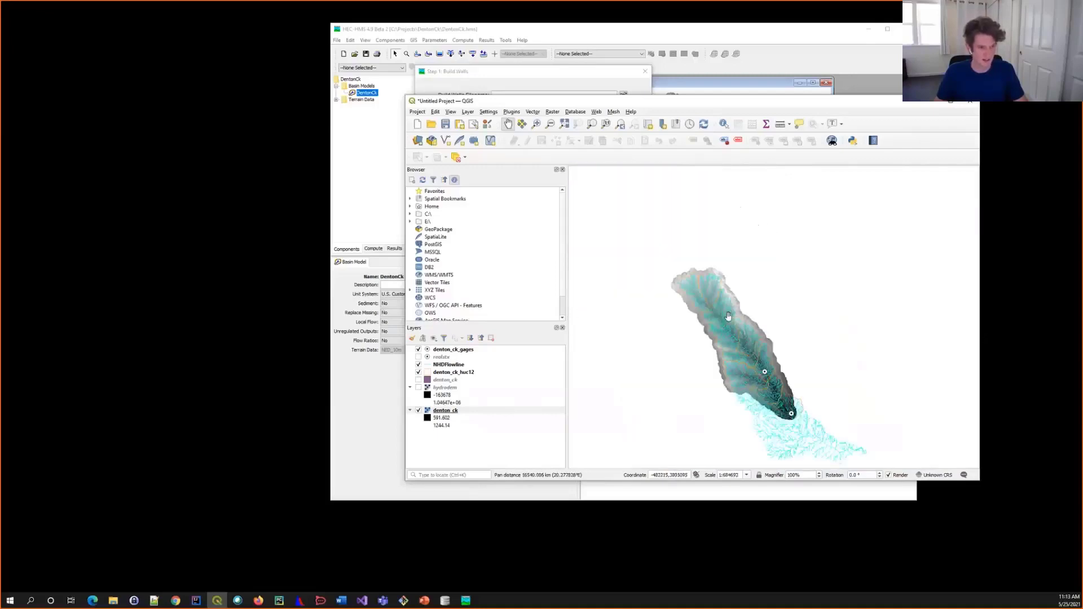
scroll(731, 321, "up", 1)
left_click_drag(742, 363, 733, 314)
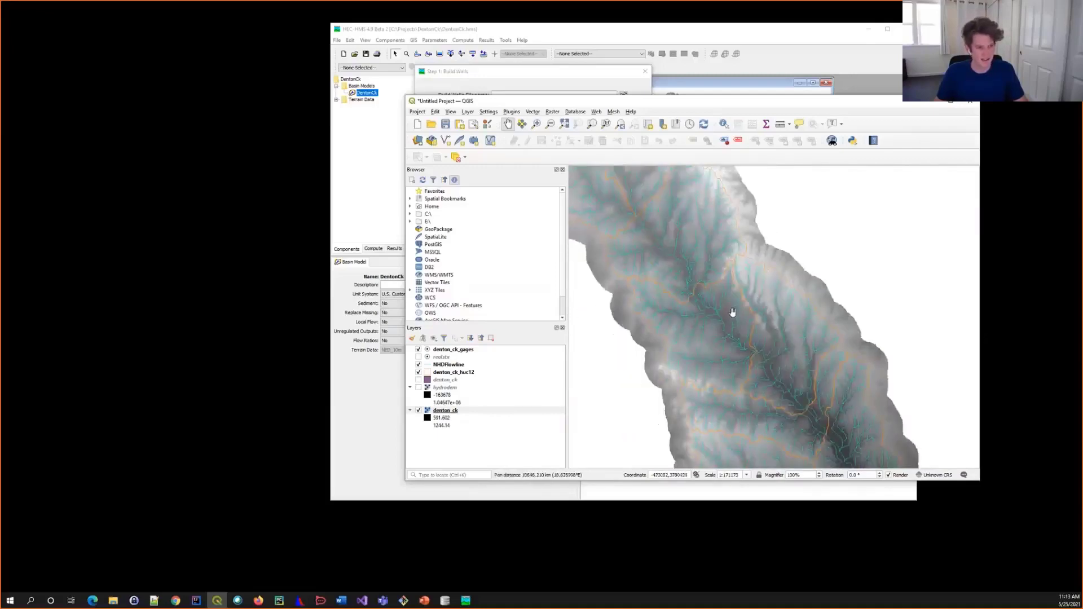
scroll(732, 314, "down", 1)
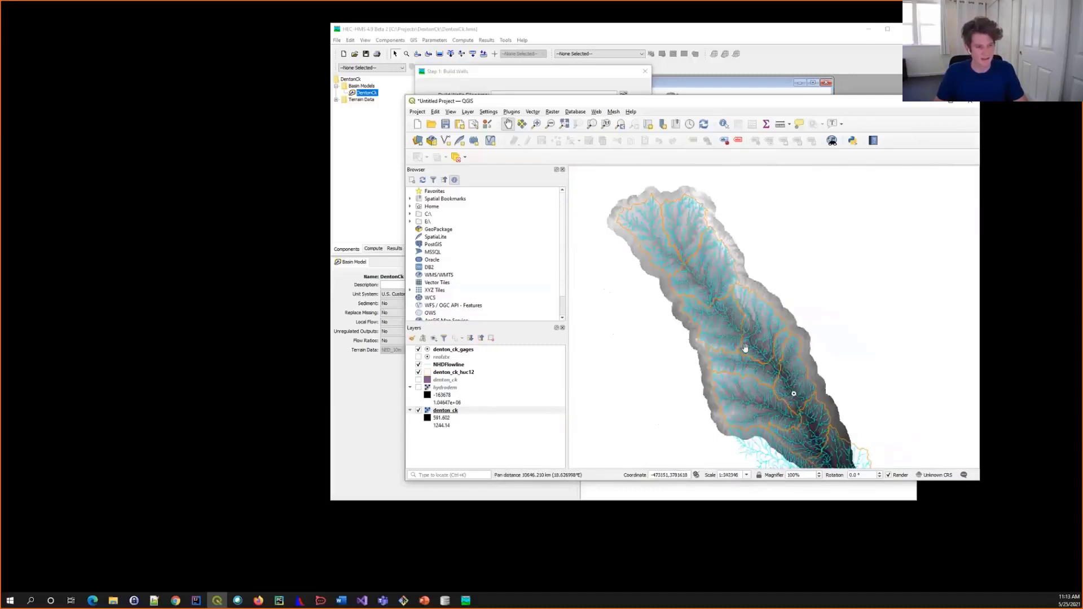
left_click_drag(743, 347, 735, 337)
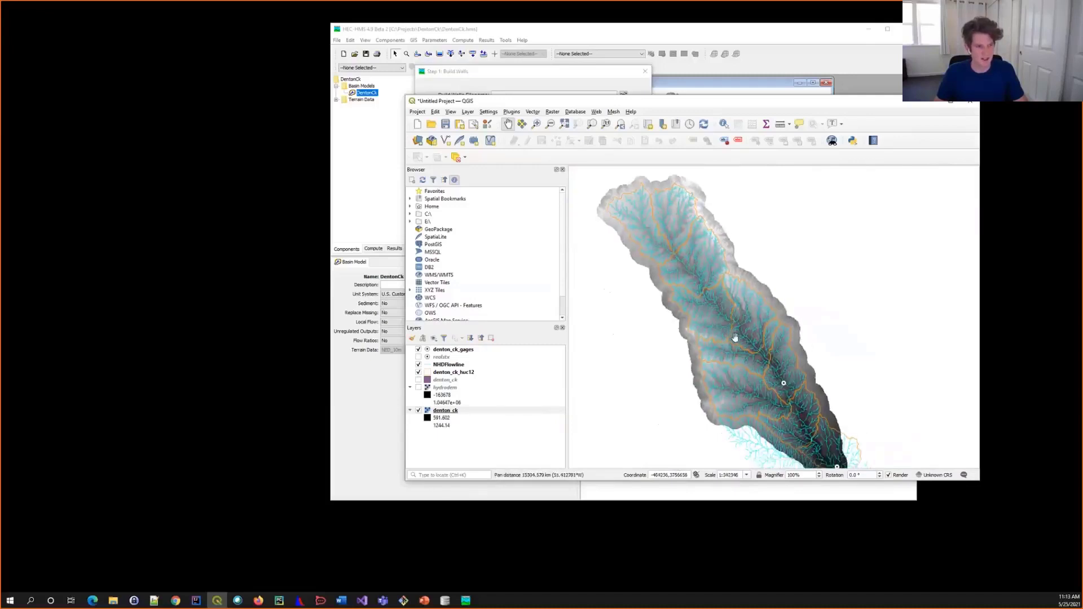
left_click_drag(767, 392, 759, 376)
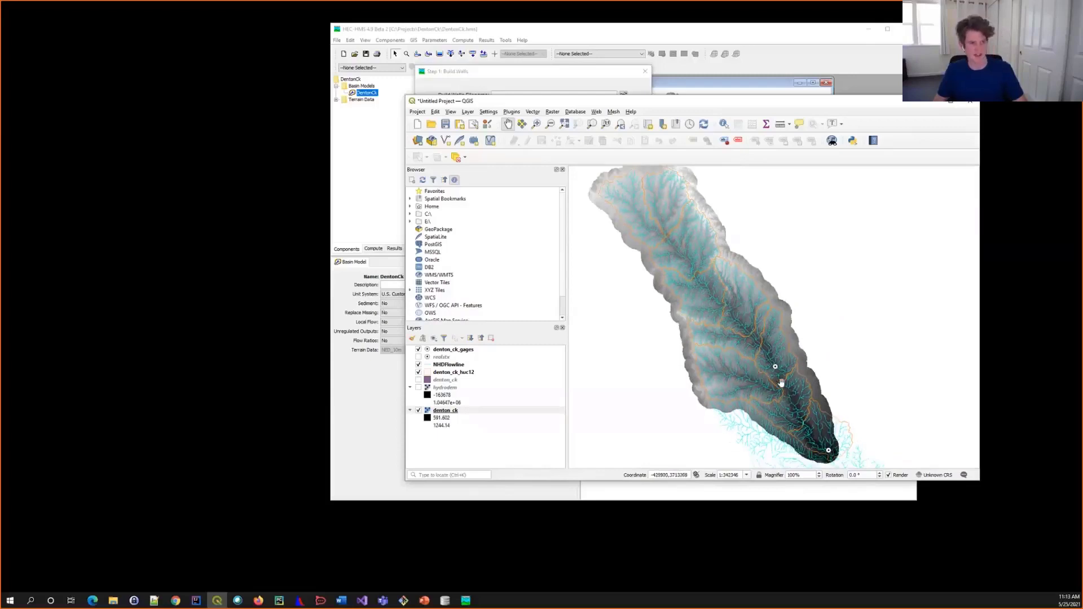
left_click_drag(755, 344, 781, 366)
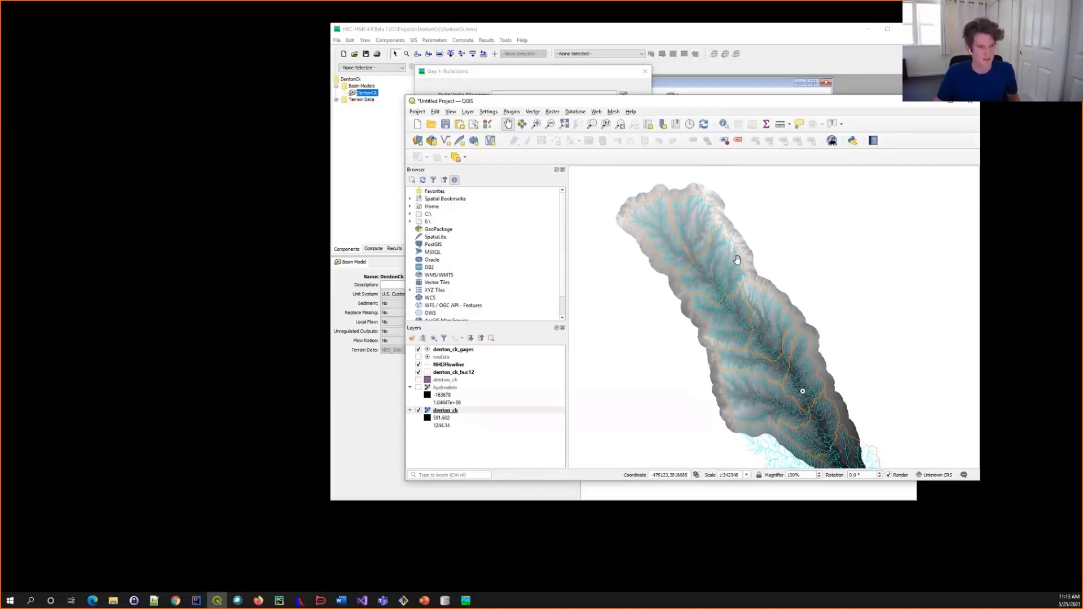
left_click_drag(770, 349, 753, 317)
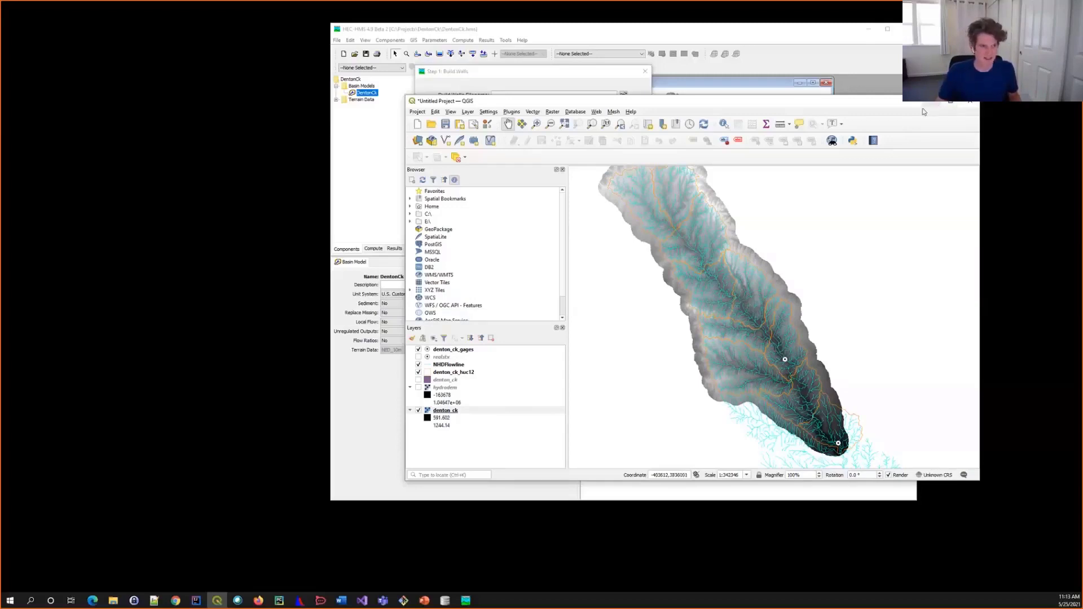
left_click_drag(810, 200, 838, 223)
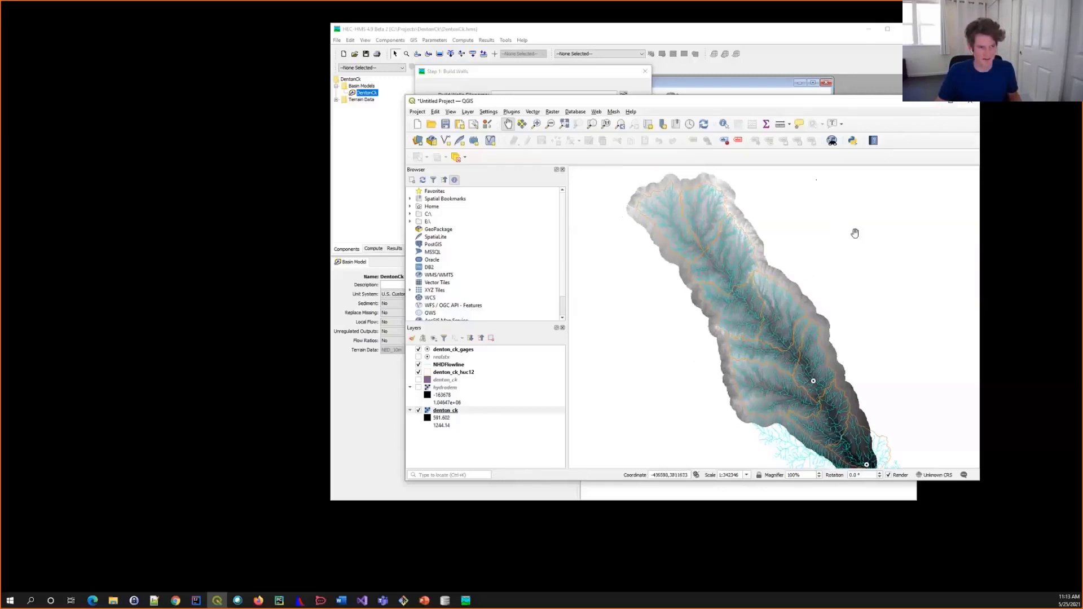
left_click(936, 103)
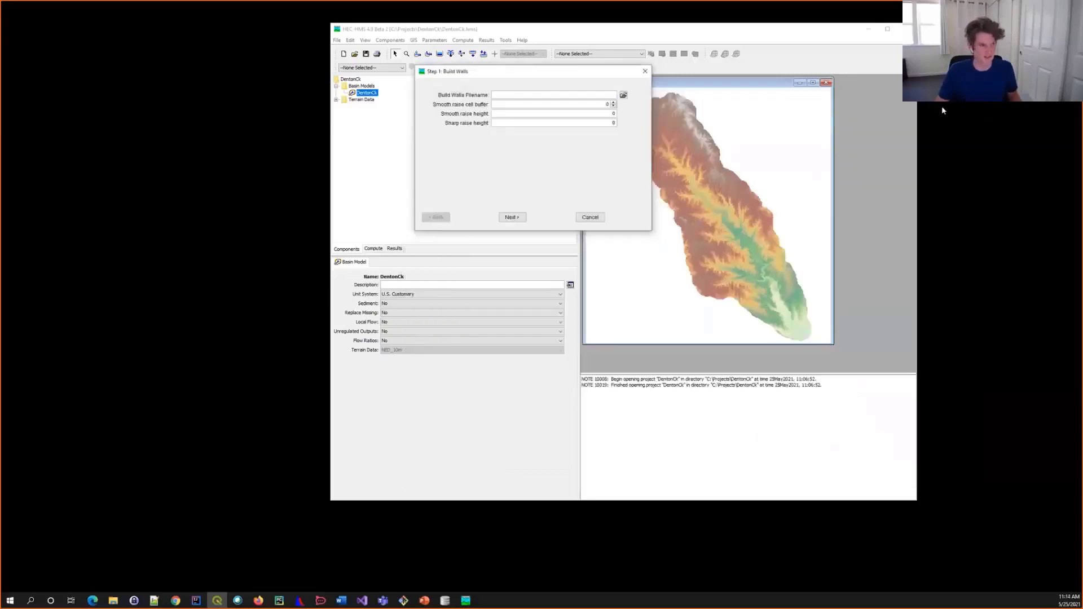
Build walls from C:\Temp\denton_ck_huc12.shp with a smooth raise cell buffer of 1 and smooth raise height of 20, and proceed to Burn Streams.
left_click(623, 95)
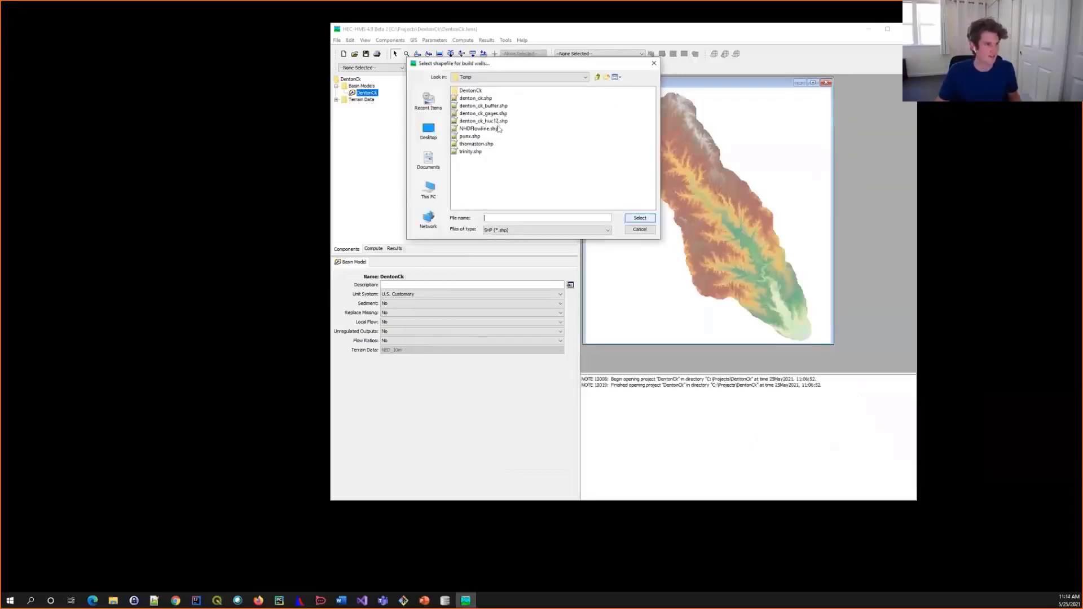
double_click(491, 121)
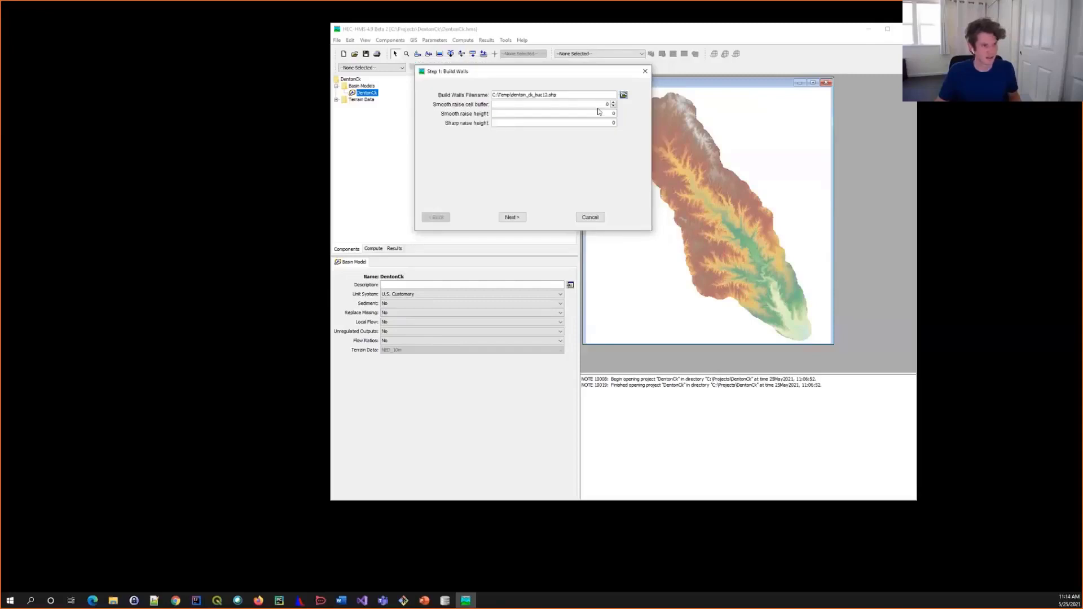
double_click(608, 105)
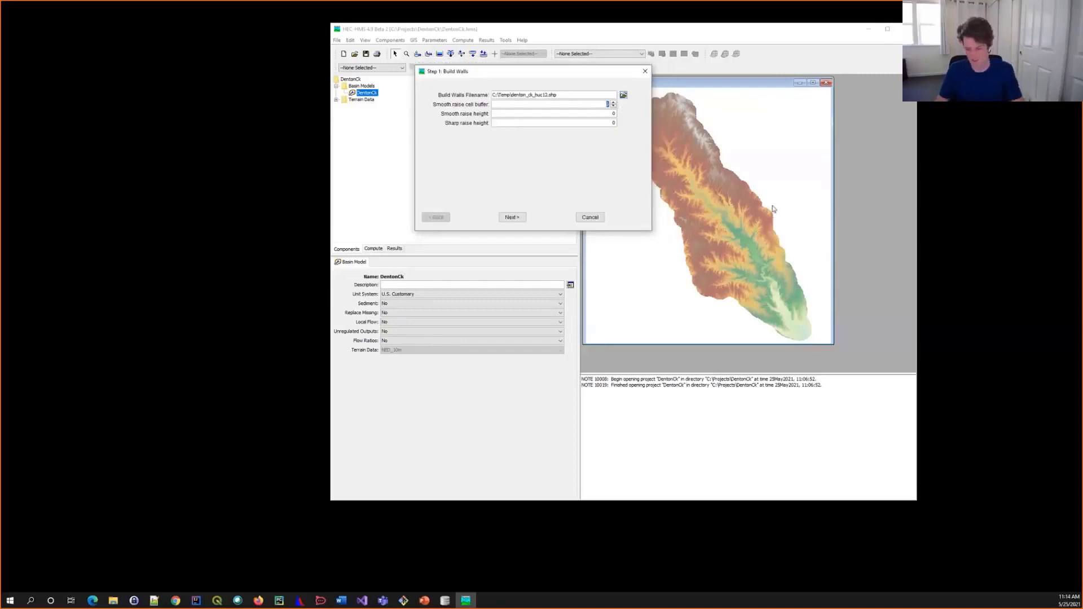
type("1")
double_click(604, 113)
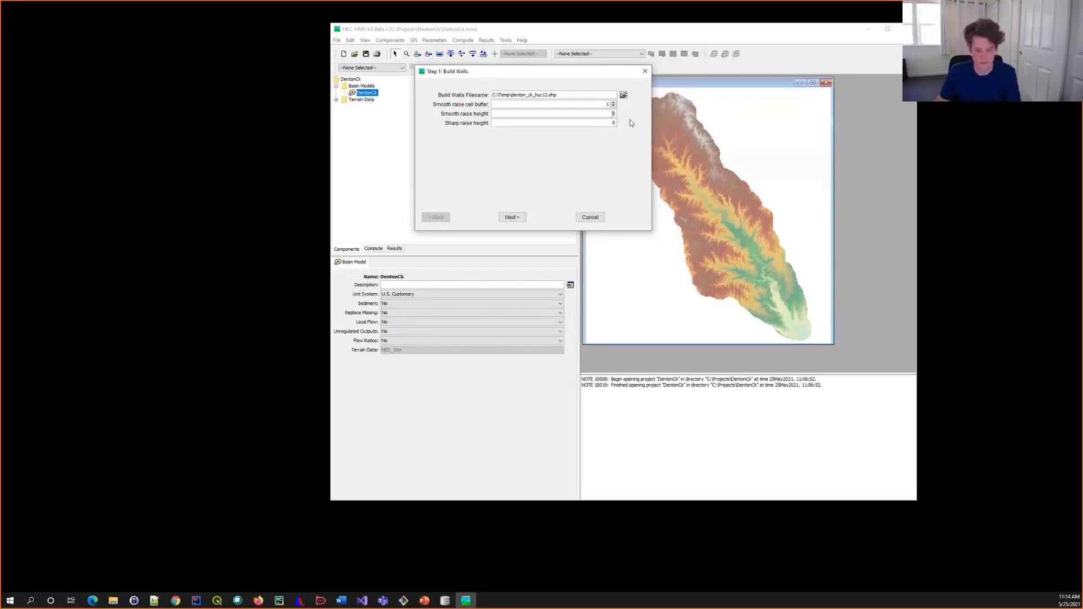
type("20")
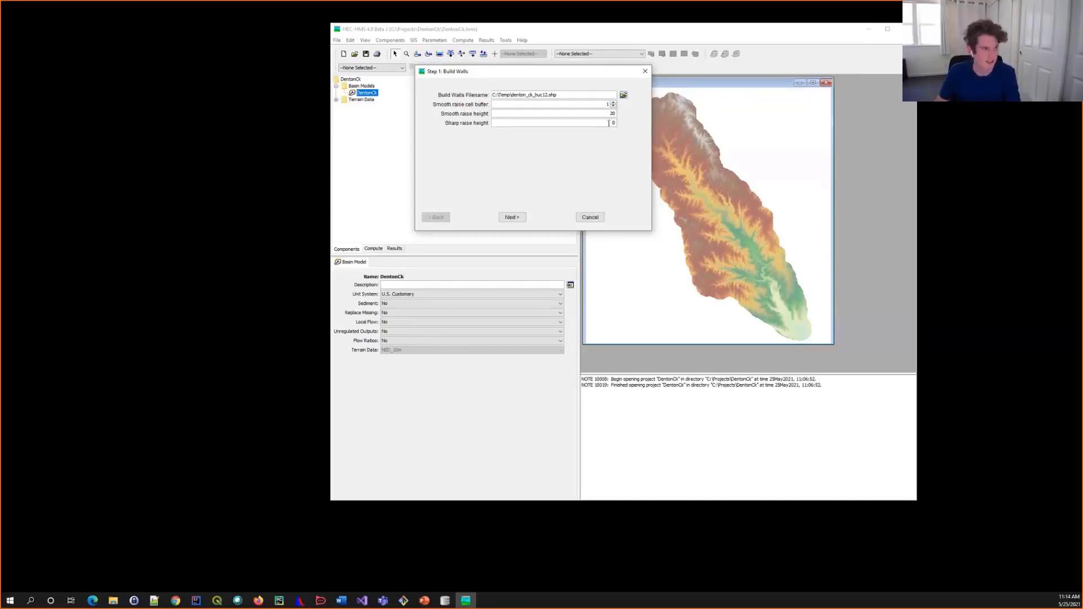
left_click(516, 218)
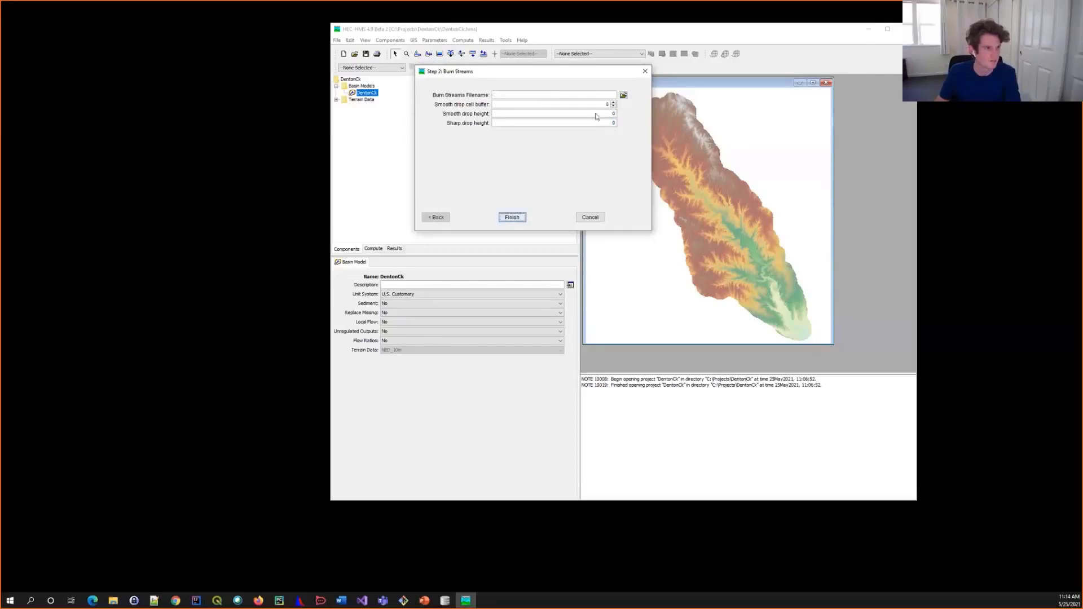
Burn streams from C:\Temp\NHDFlowline.shp with smooth drop cell buffer 3, smooth drop height 25 and sharp drop height 10, and finish the terrain reconditioning.
left_click(623, 95)
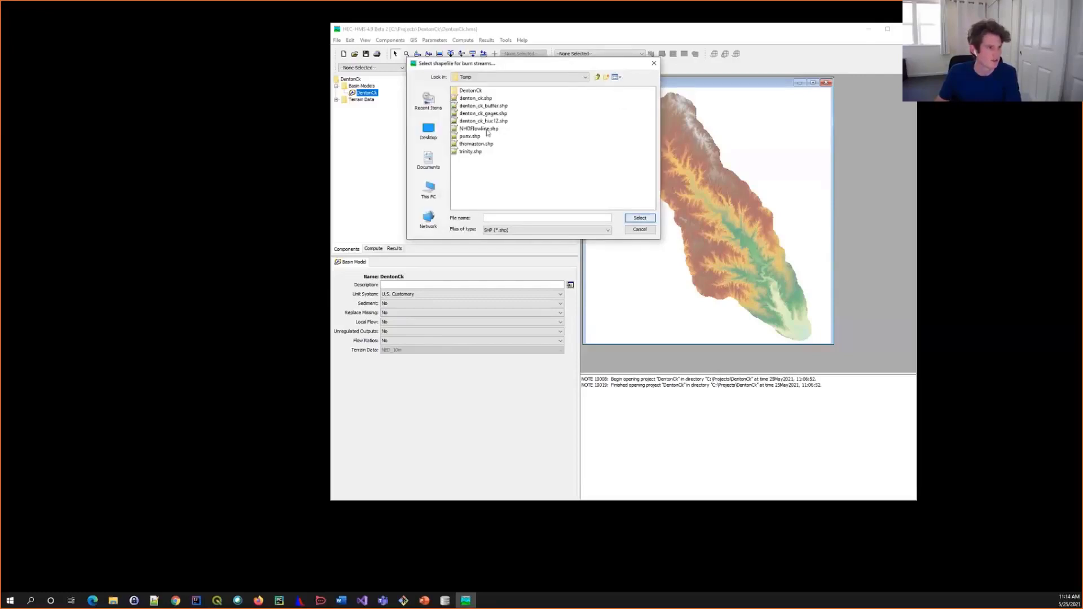
double_click(479, 129)
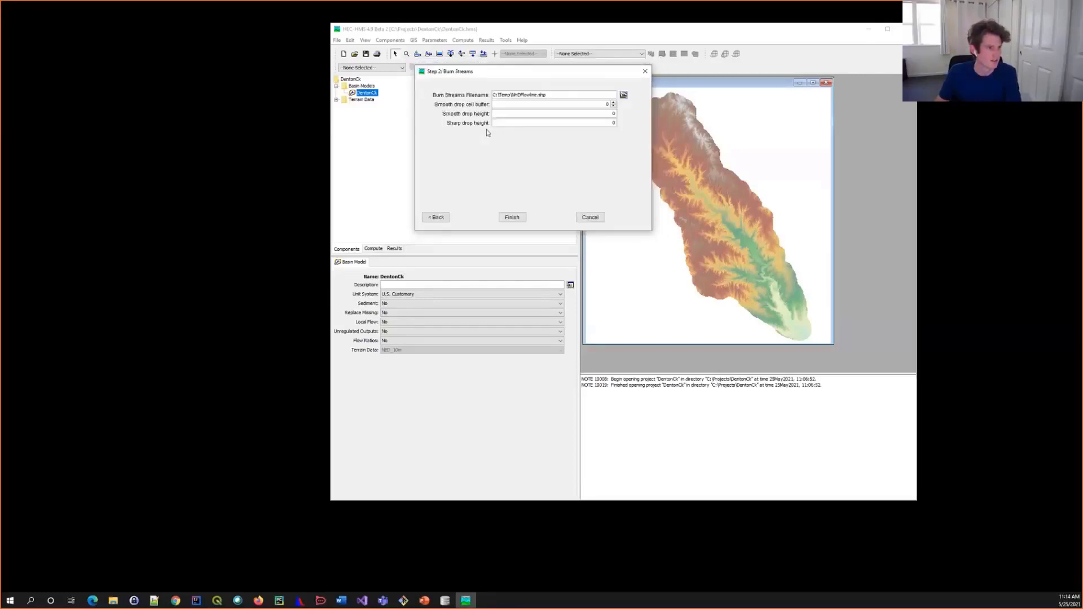
double_click(601, 105)
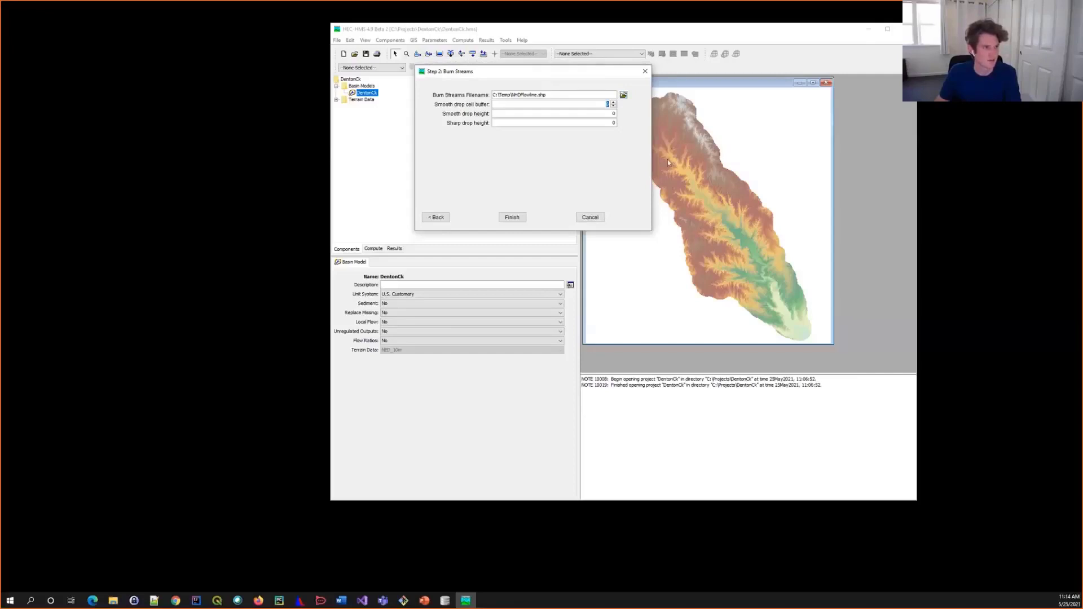
type("3")
double_click(612, 114)
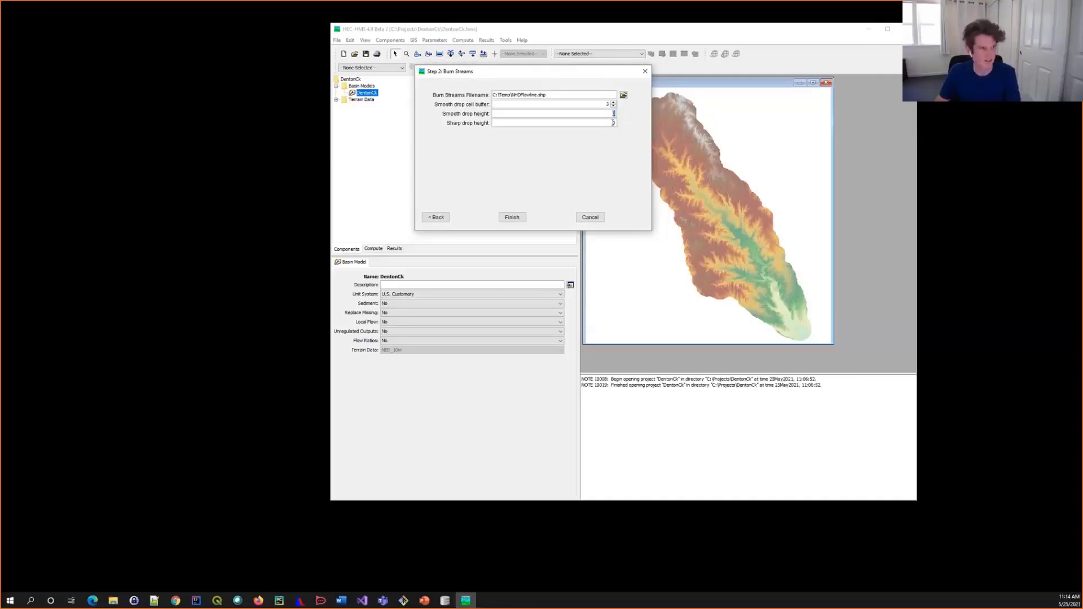
type("25")
double_click(614, 123)
type("10")
left_click(518, 217)
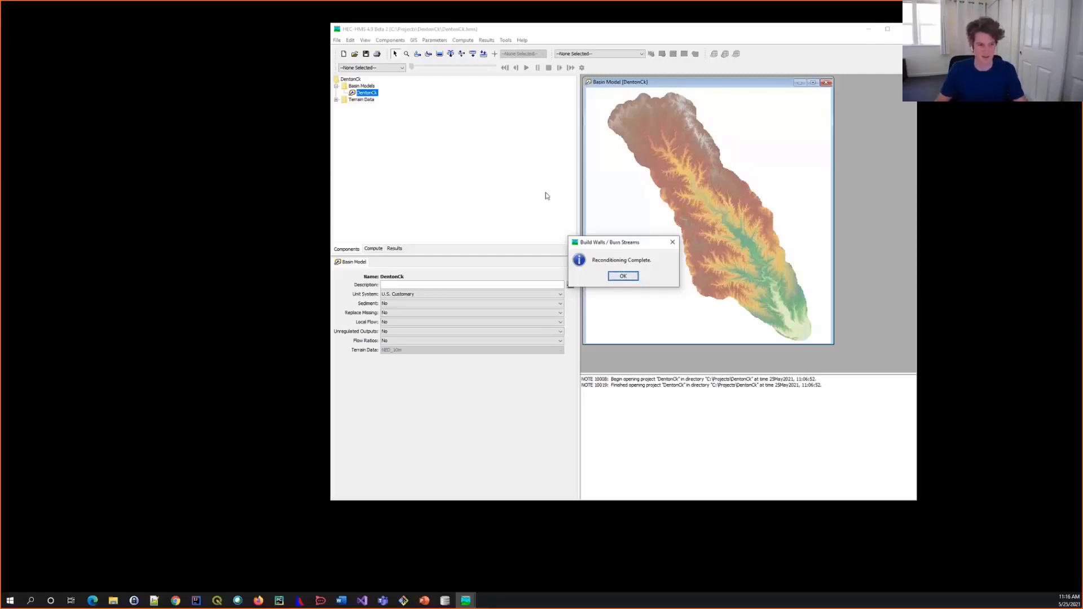
left_click(630, 278)
Enlarge the HEC-HMS window, its map area and the DentonCk basin map to show the lower basin terrain in more detail.
scroll(760, 292, "up", 4)
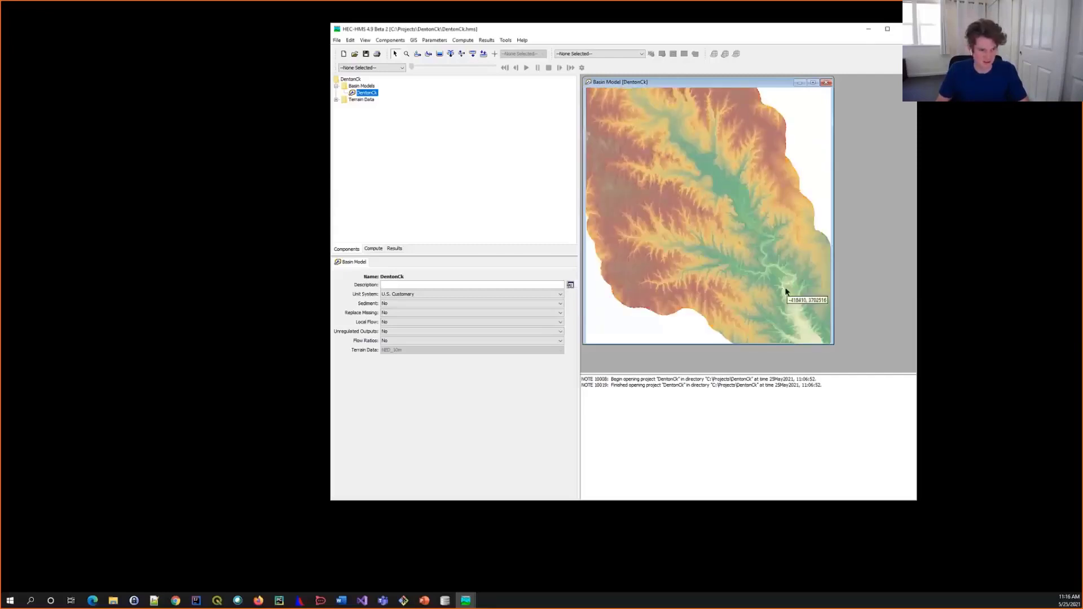
scroll(759, 292, "up", 2)
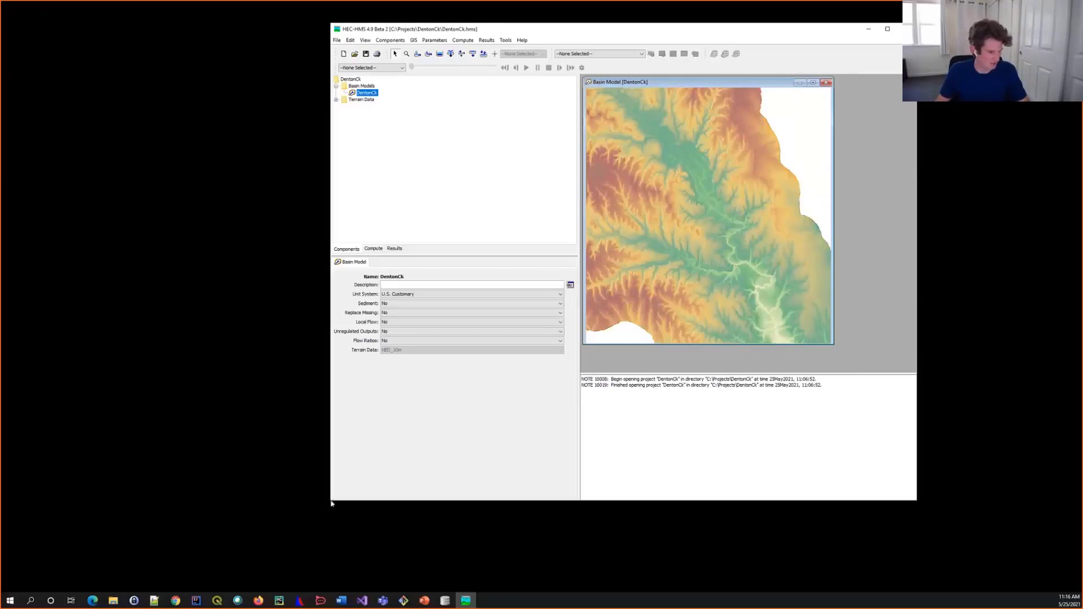
left_click_drag(331, 504, 201, 565)
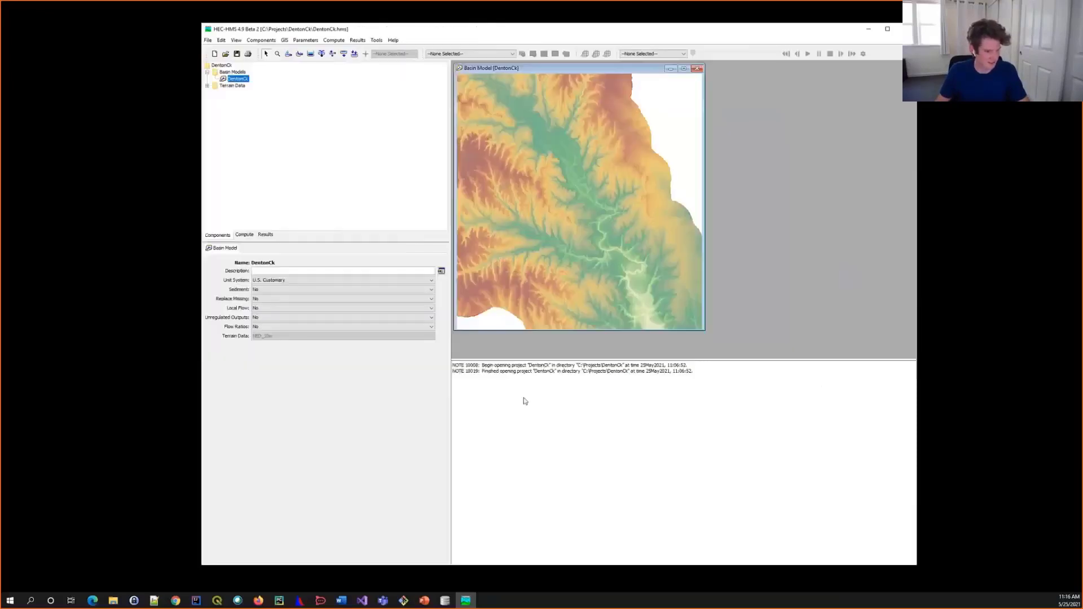
left_click_drag(551, 359, 564, 453)
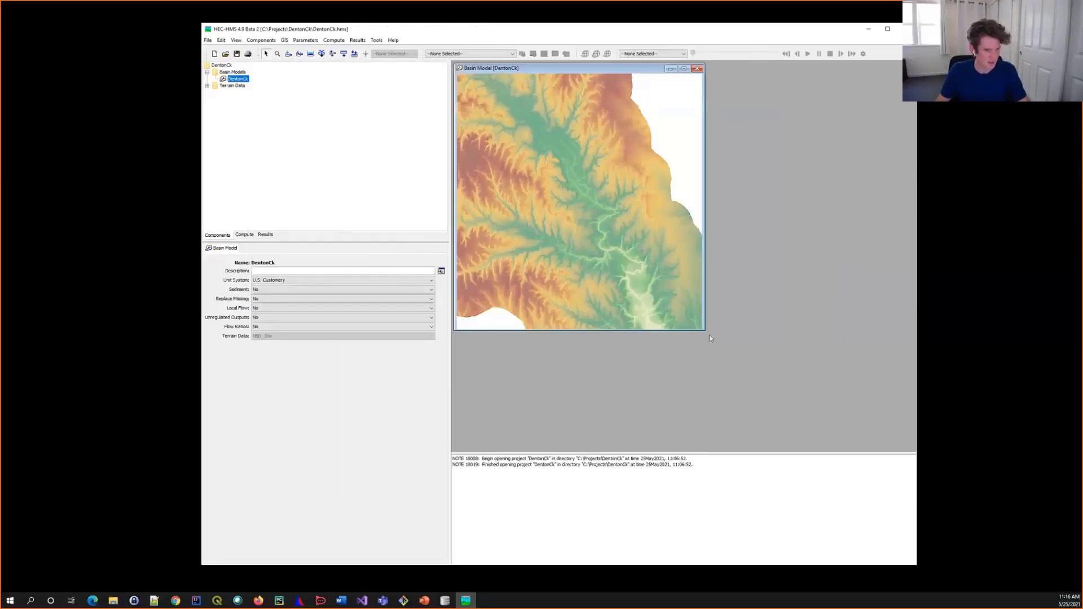
left_click_drag(703, 334, 834, 443)
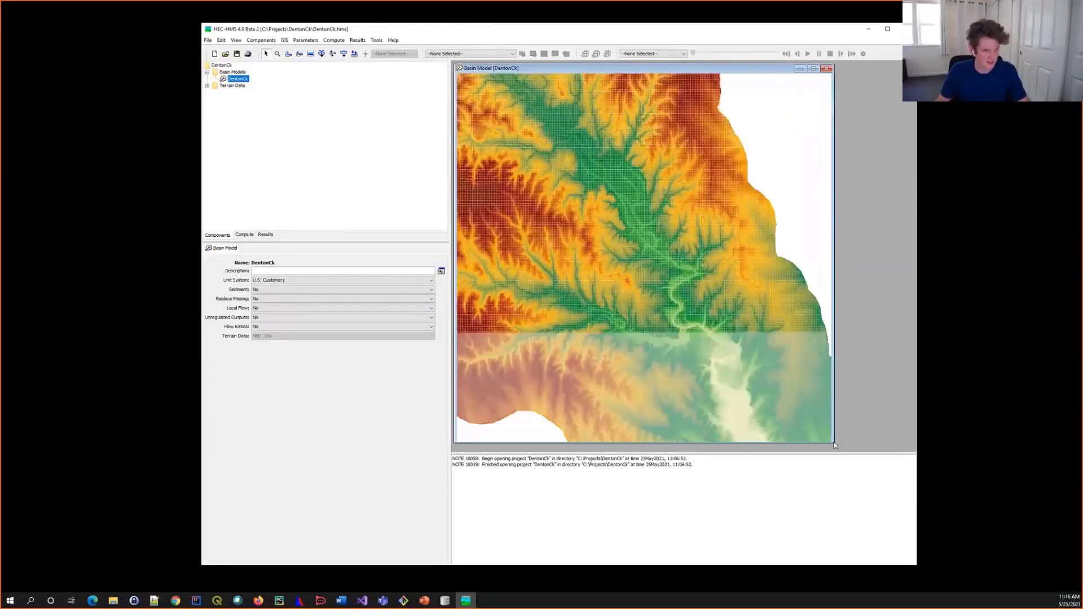
Open the Map Layers list for DentonCk and arrange it beside the main window so the basin map stays unobstructed.
right_click(790, 184)
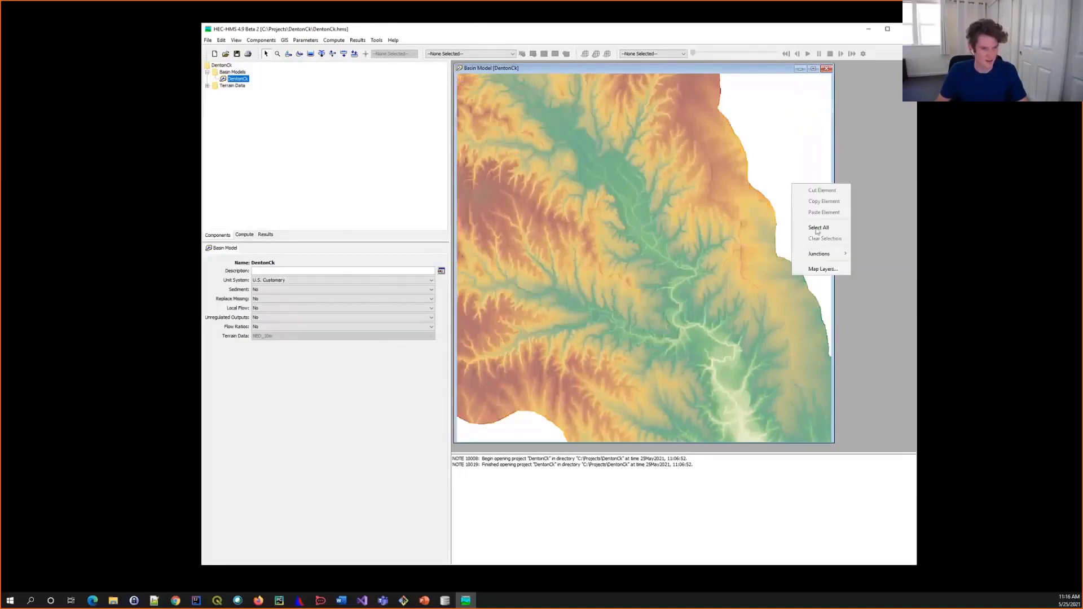
left_click(819, 275)
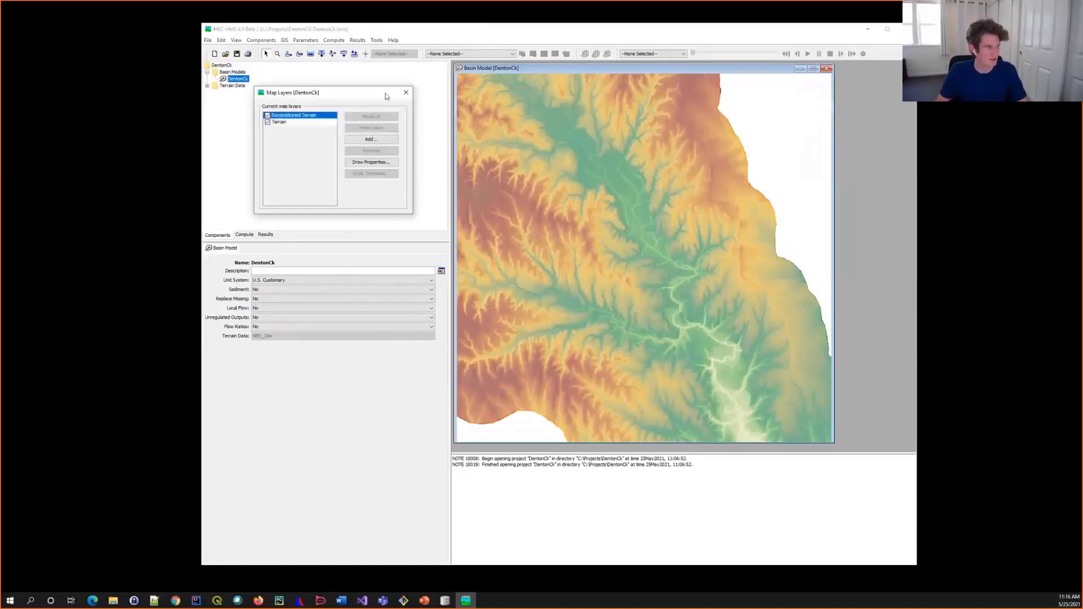
left_click_drag(842, 34, 810, 36)
left_click_drag(993, 93, 980, 98)
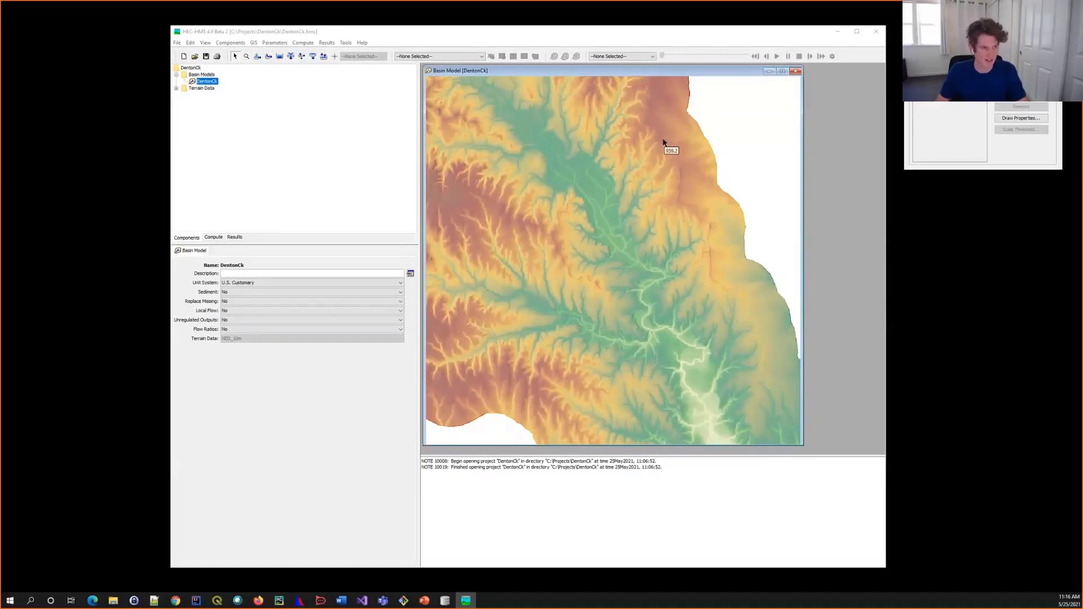
Compare the Reconditioned Terrain layer with the original Terrain layer along the stream valleys and subbasin divides of the lower basin.
mouse_move(670, 150)
scroll(660, 318, "down", 2)
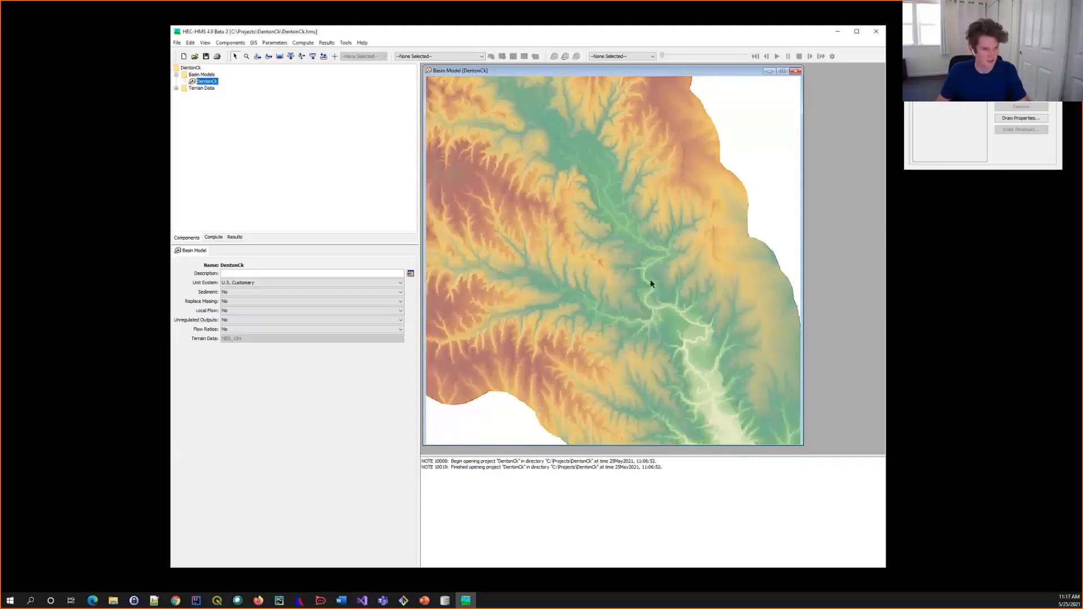
scroll(628, 282, "left", 2)
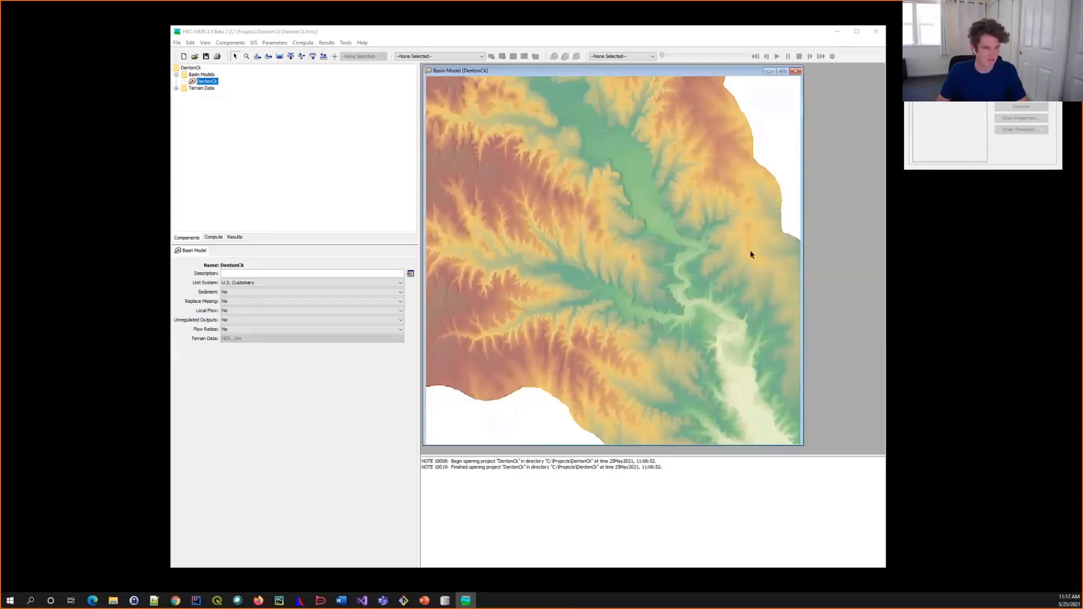
scroll(689, 290, "up", 1)
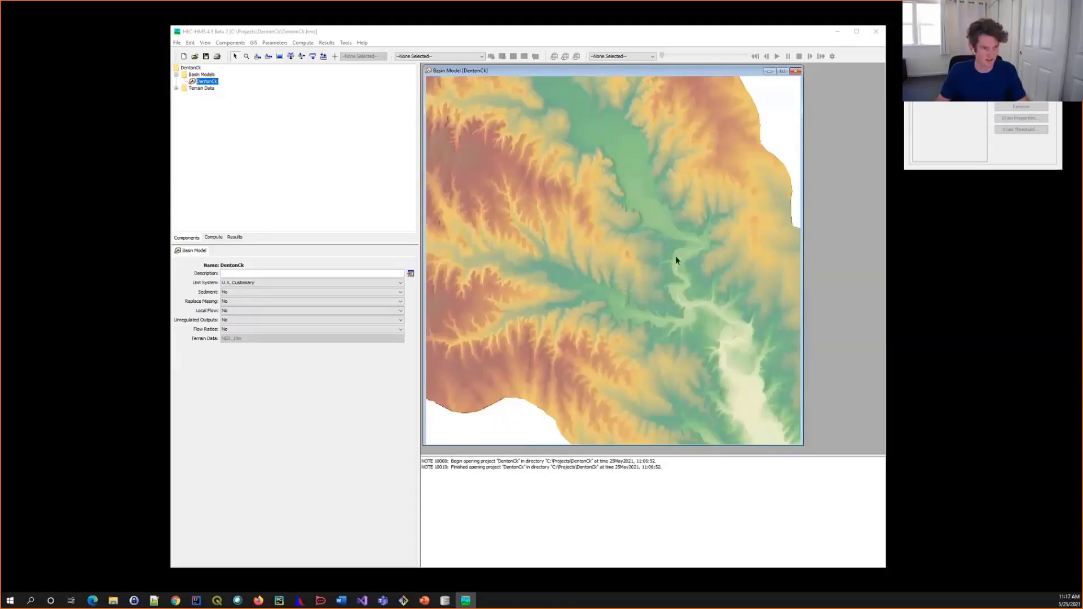
scroll(684, 218, "up", 1)
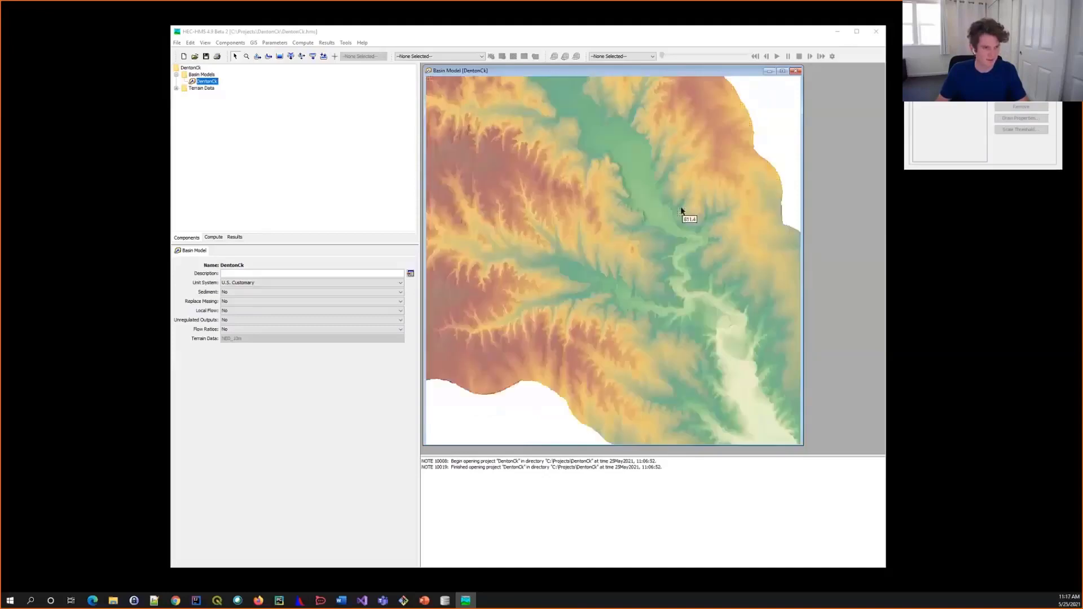
scroll(670, 234, "up", 1)
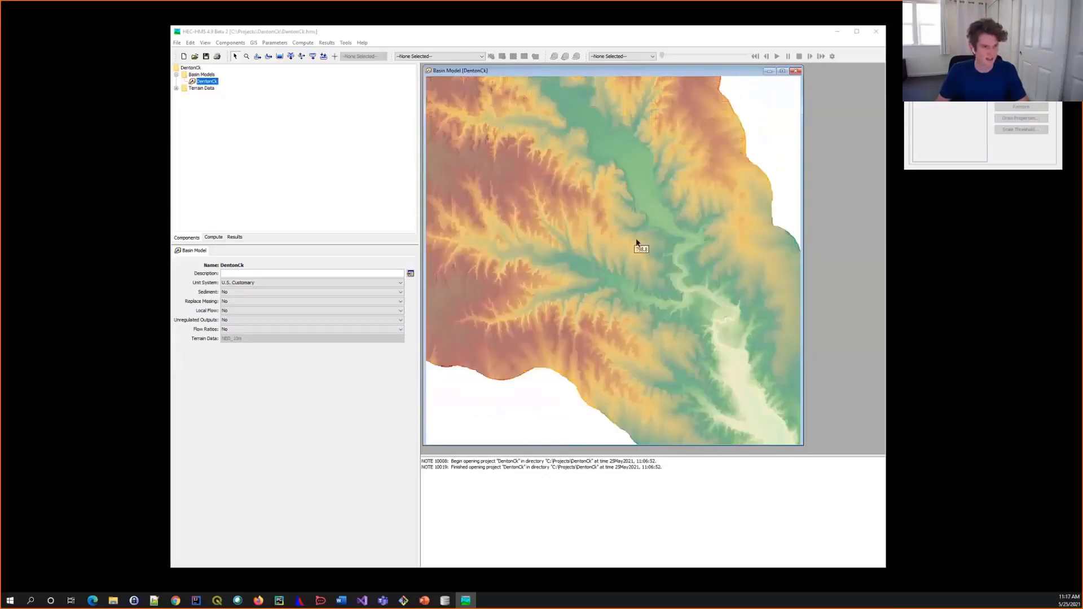
scroll(662, 251, "up", 1)
scroll(662, 252, "up", 1)
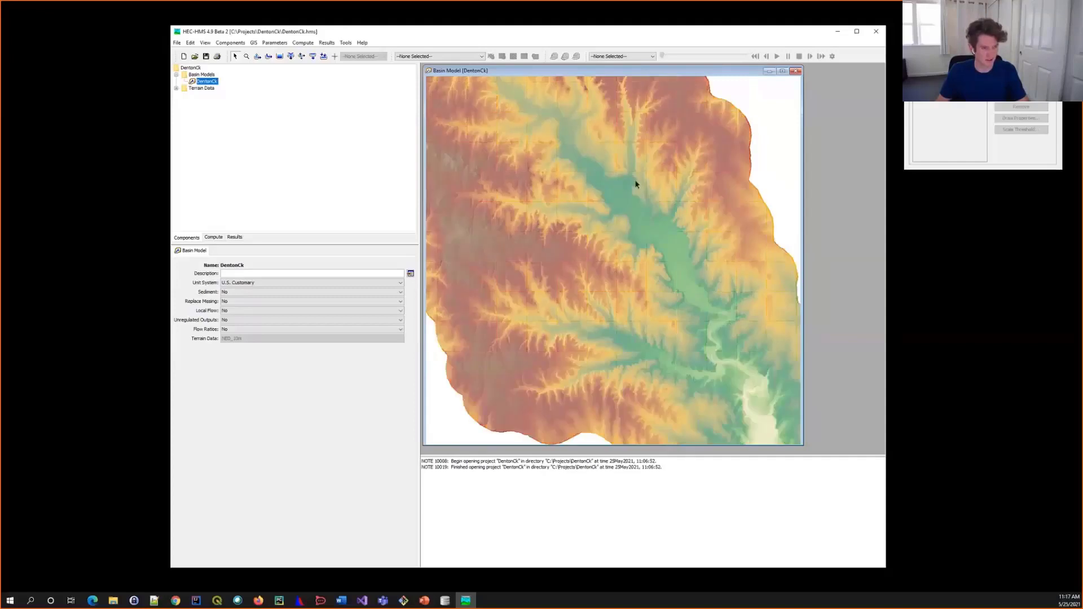
mouse_move(636, 184)
scroll(635, 184, "down", 1)
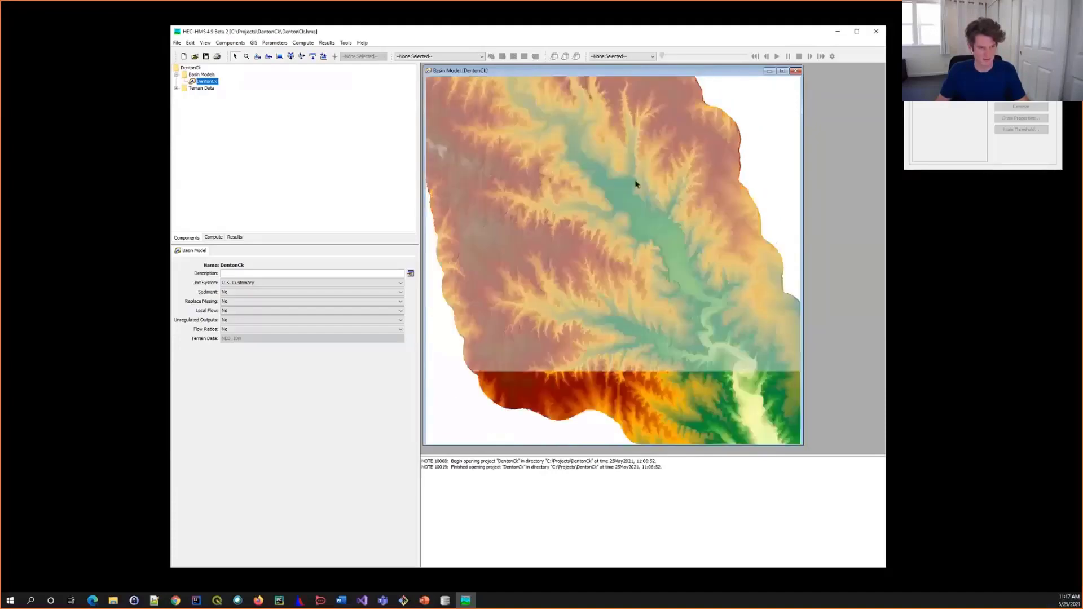
scroll(709, 310, "up", 1)
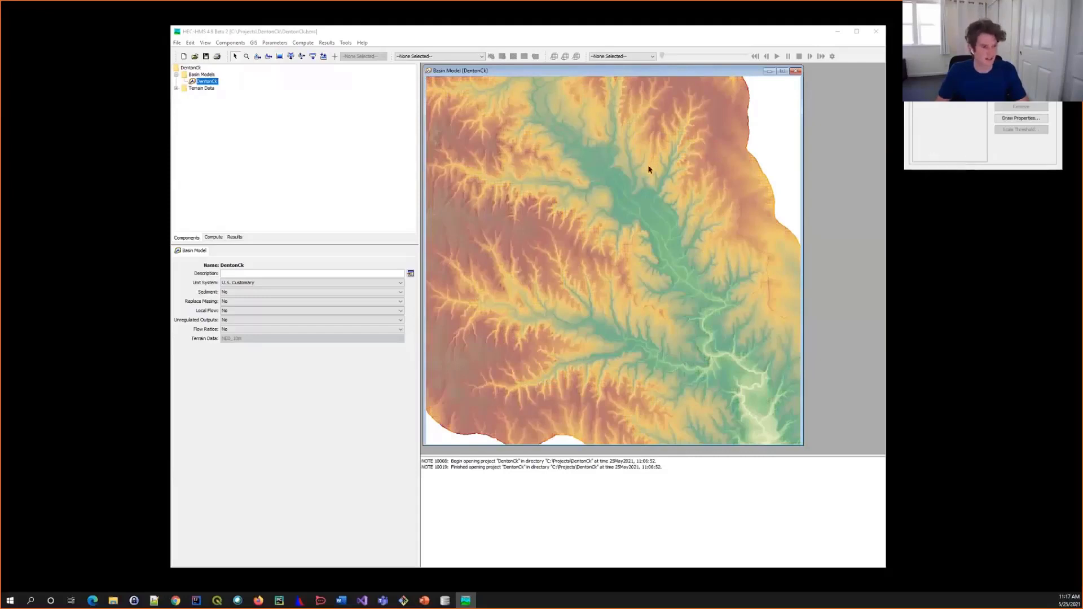
scroll(649, 169, "down", 1)
Run Preprocess Sinks and Preprocess Drainage on the reconditioned DentonCk terrain.
left_click(253, 43)
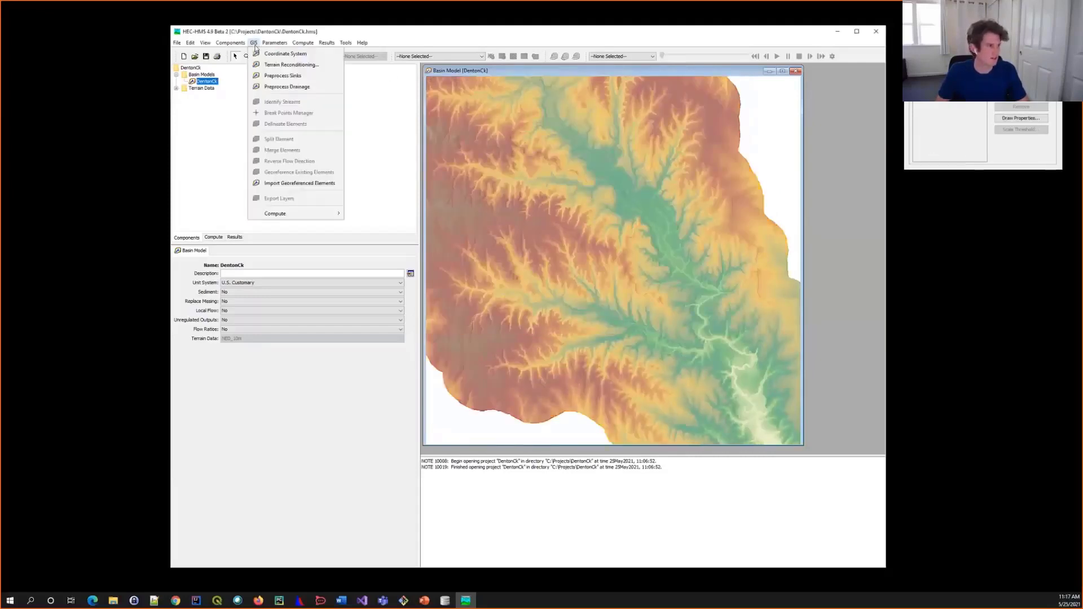
left_click(269, 76)
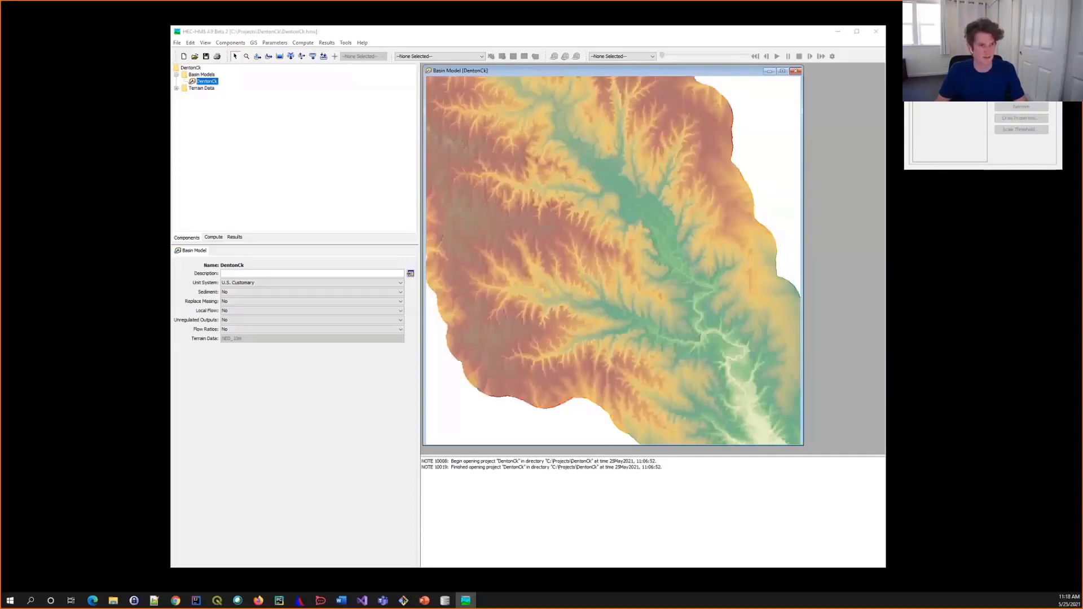
left_click(253, 43)
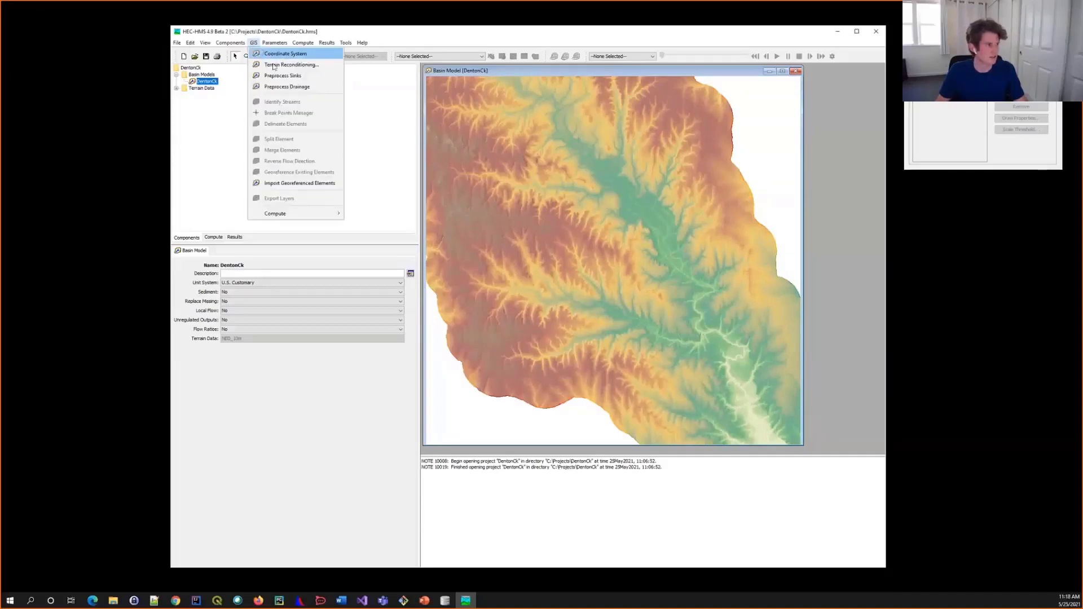
left_click(277, 86)
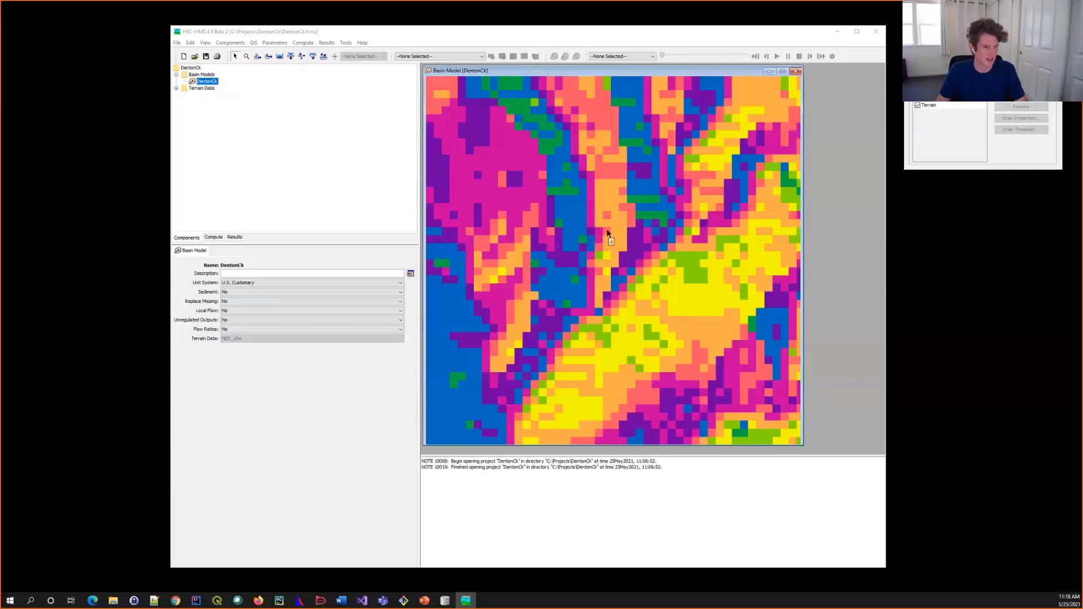
Examine the flow direction and flow accumulation grids cell by cell along the streams, and return to the terrain of the whole basin.
mouse_move(607, 224)
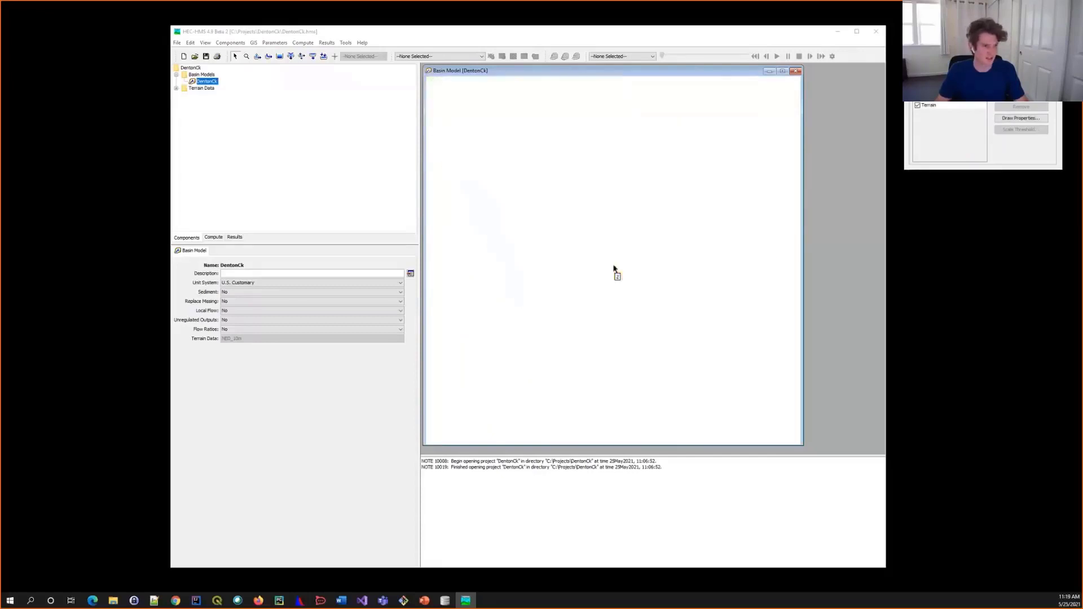
scroll(615, 269, "up", 2)
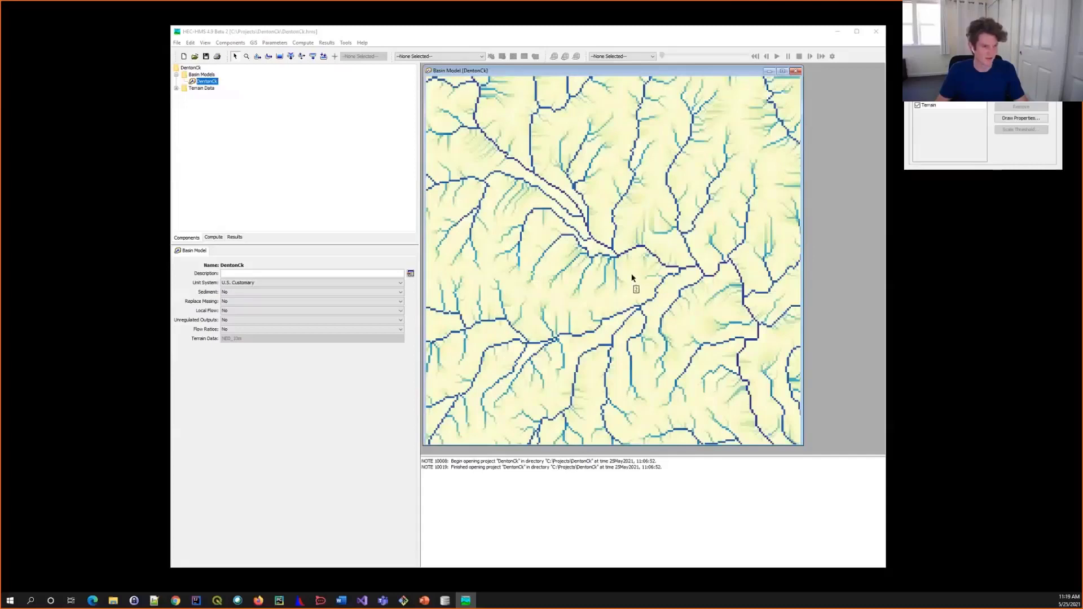
scroll(641, 286, "down", 2)
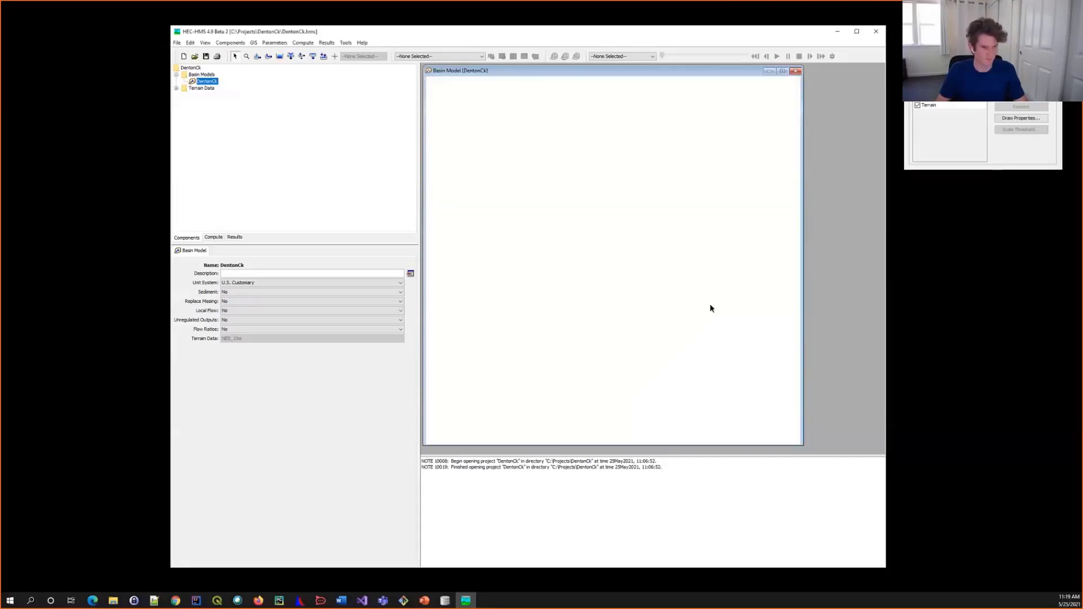
scroll(733, 330, "up", 2)
scroll(709, 294, "up", 2)
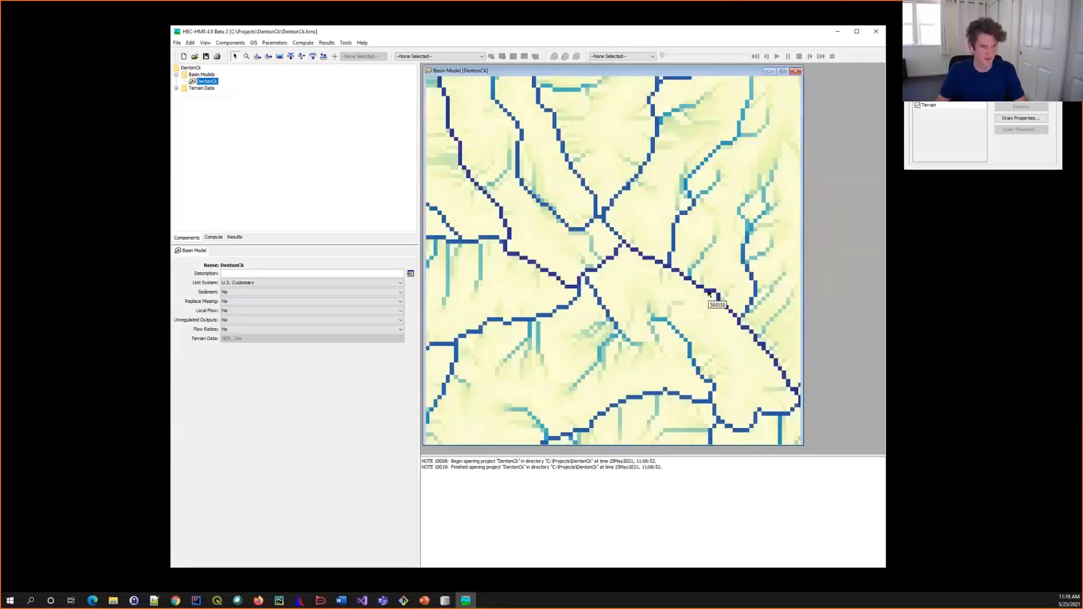
scroll(710, 294, "down", 3)
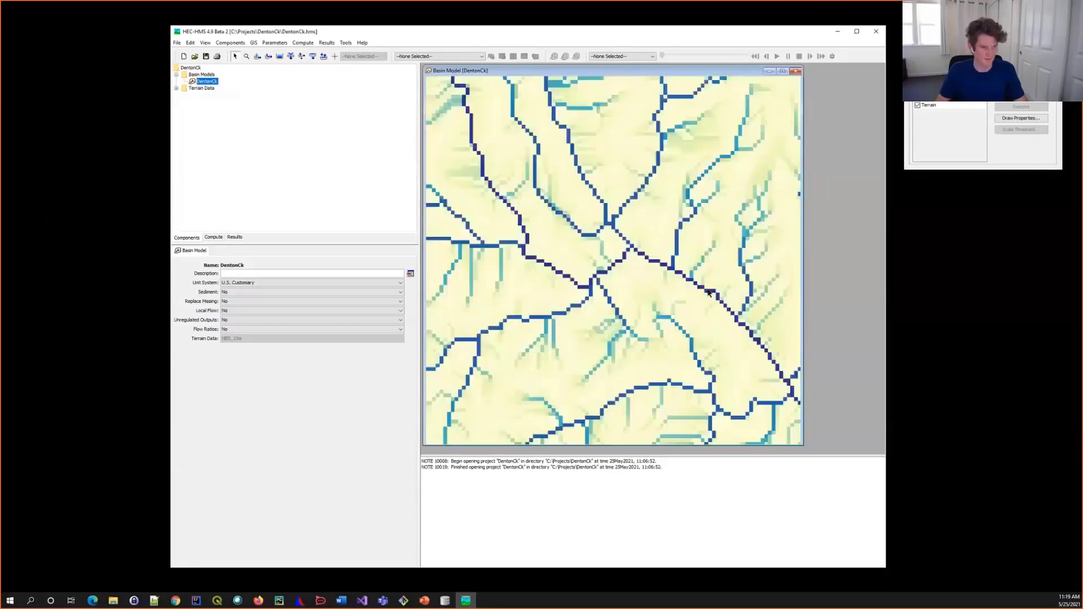
scroll(709, 293, "down", 2)
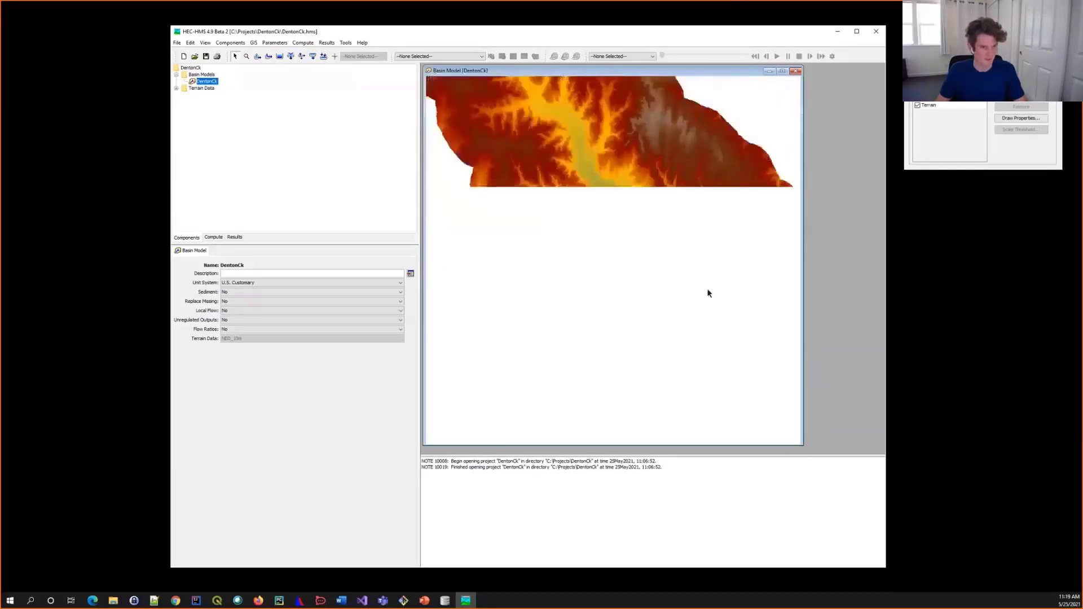
scroll(709, 293, "down", 2)
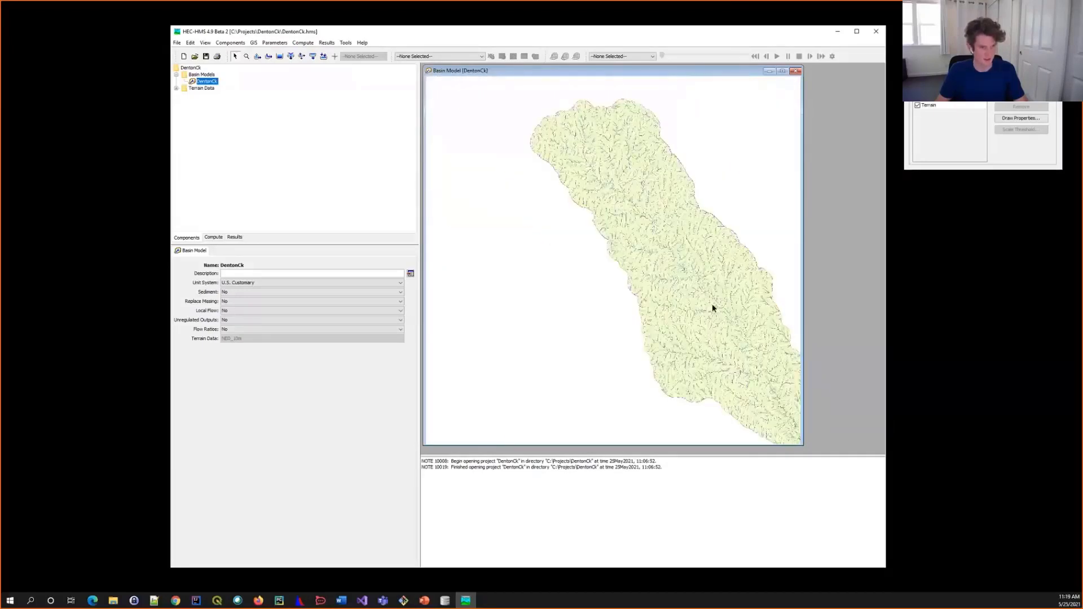
scroll(658, 298, "up", 1)
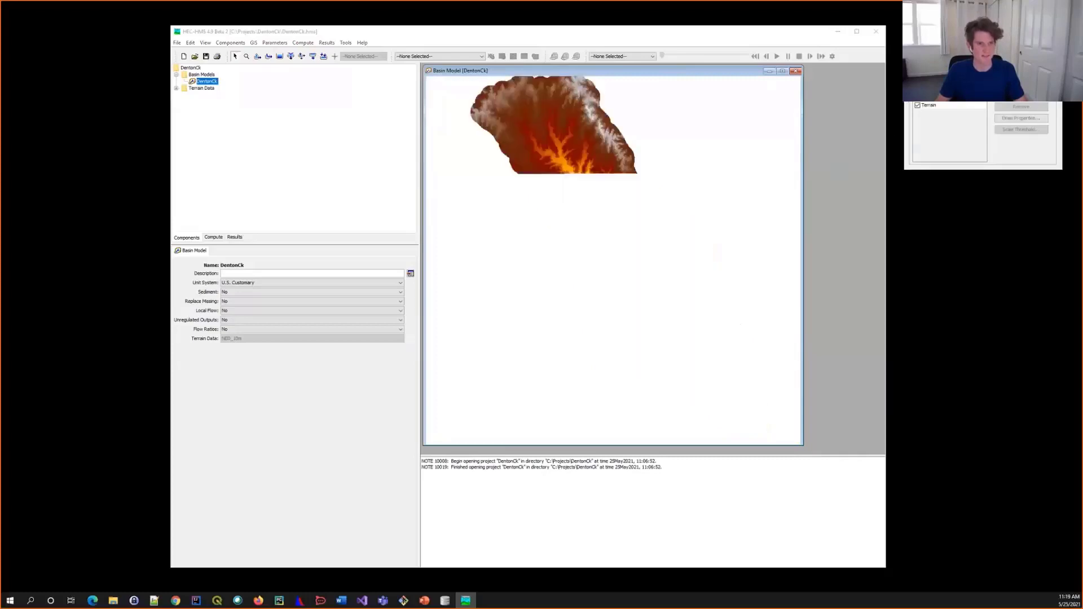
Identify streams in the DentonCk basin model using a stream definition area of 10 square miles.
left_click(254, 43)
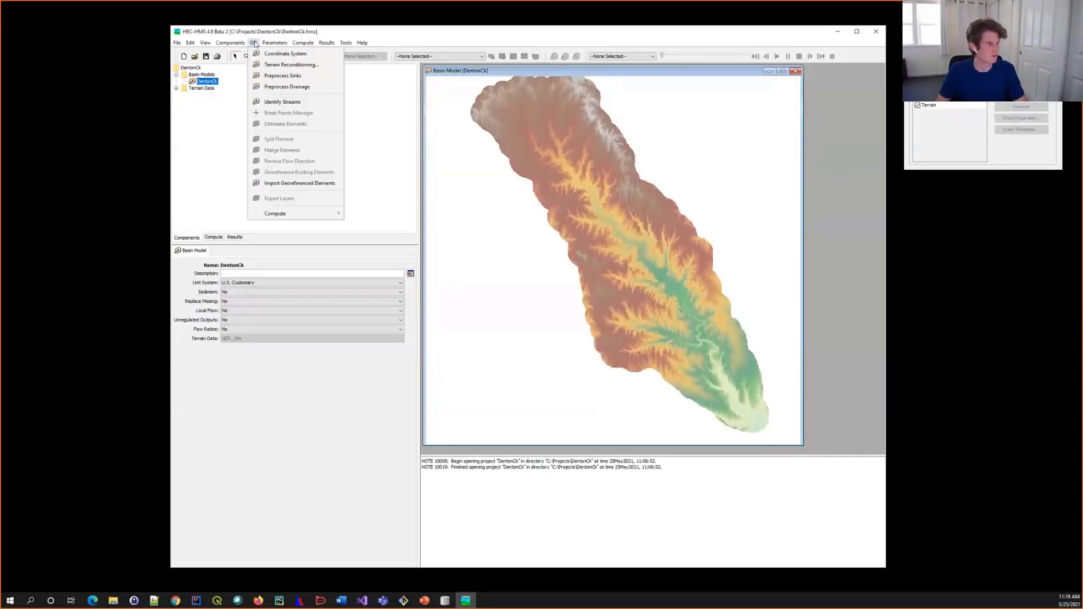
left_click(296, 101)
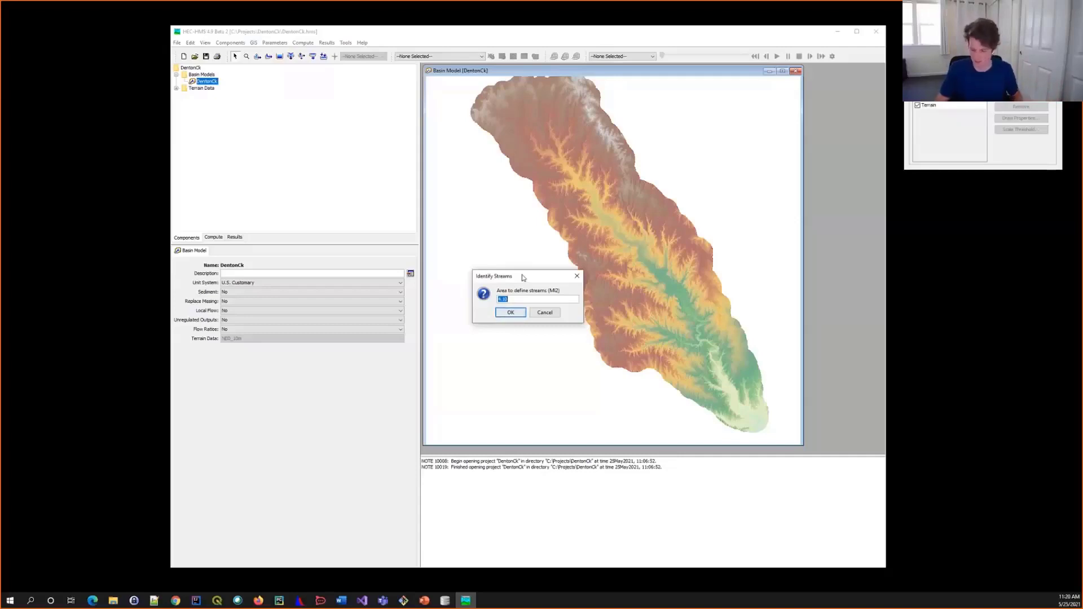
type("40")
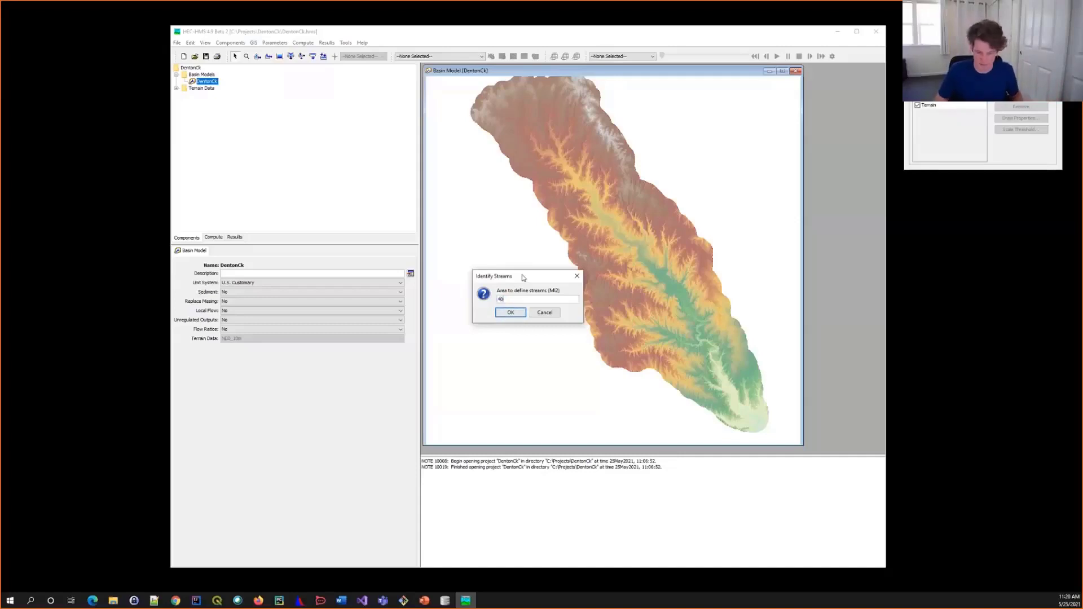
key("BackSpace")
key("BackSpace")
type("10")
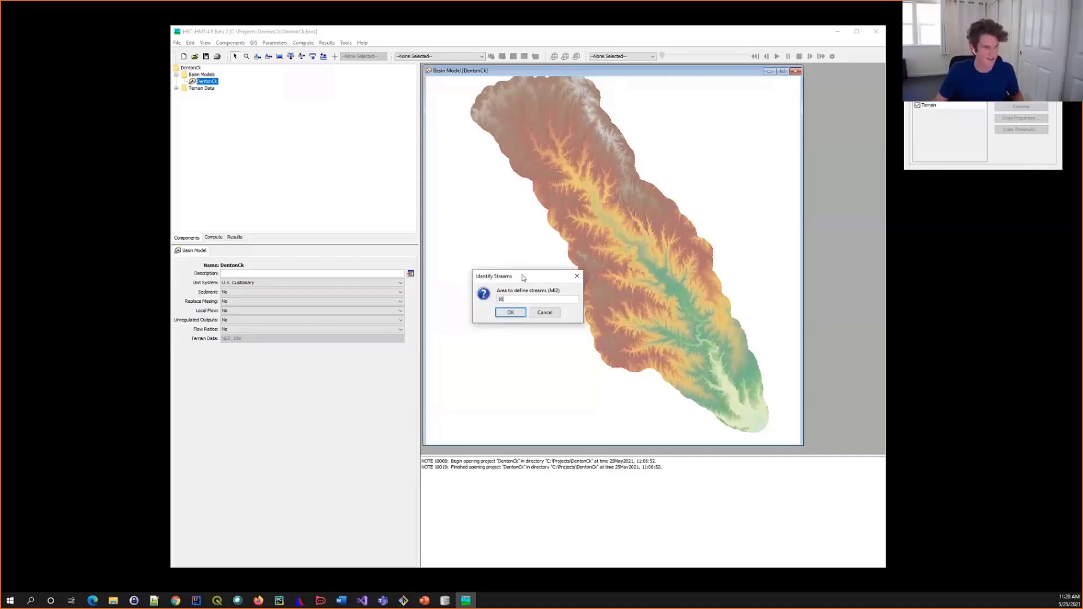
left_click(511, 312)
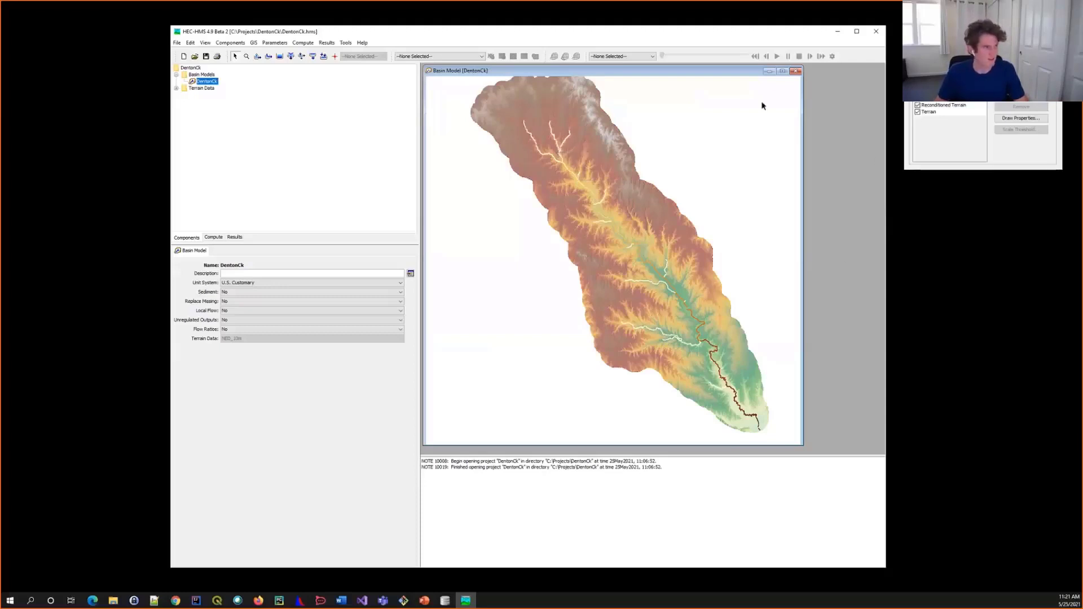
Open the Break Points Manager for DentonCk and bring up the shapefile selection for importing break points.
left_click(254, 43)
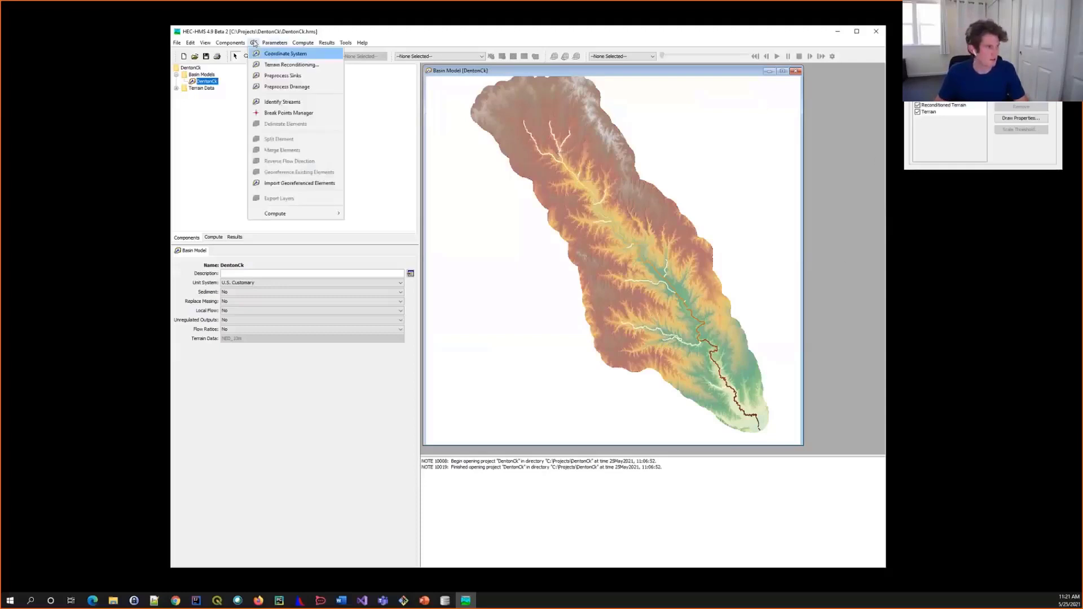
left_click(287, 113)
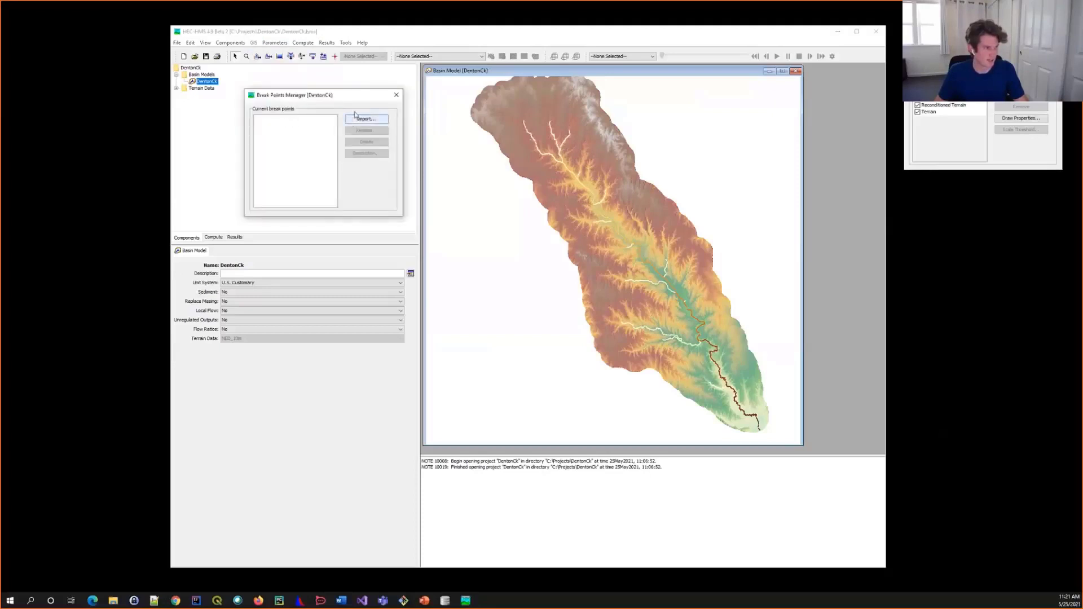
left_click_drag(509, 125, 510, 125)
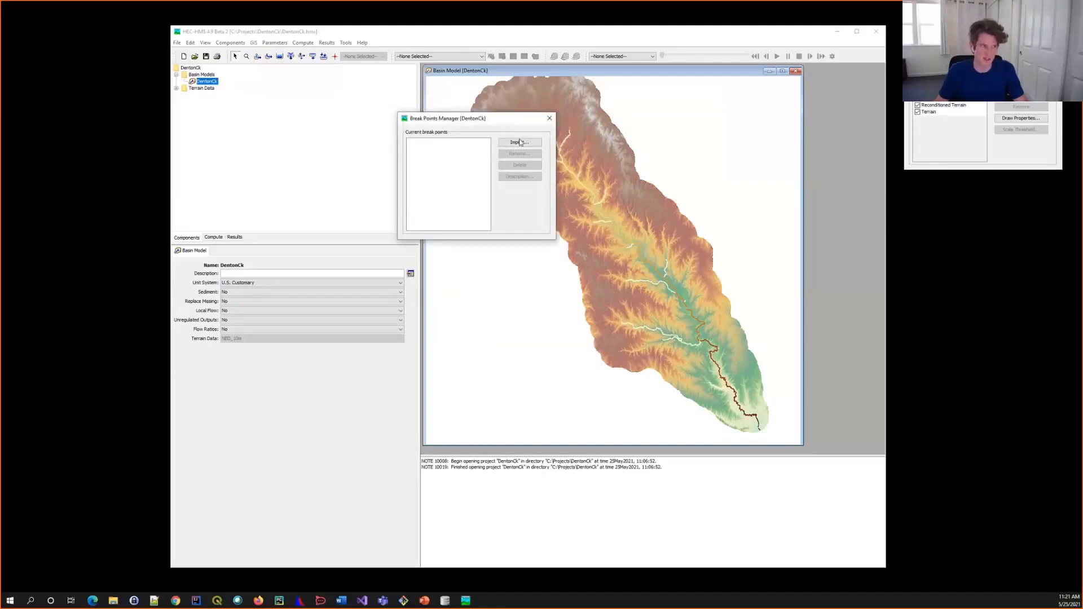
left_click(520, 143)
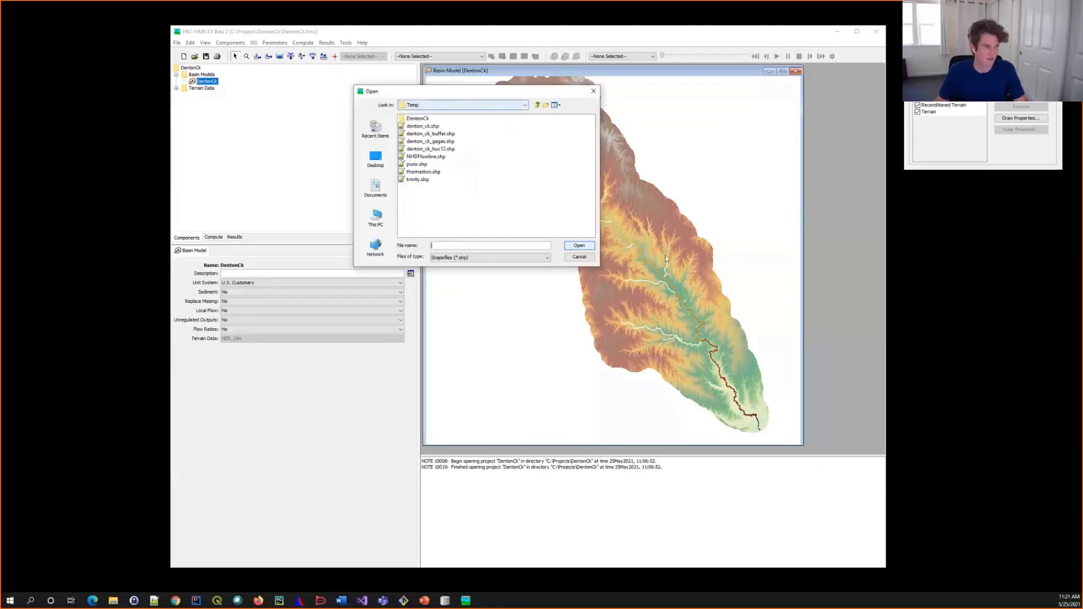
left_click_drag(663, 206, 637, 207)
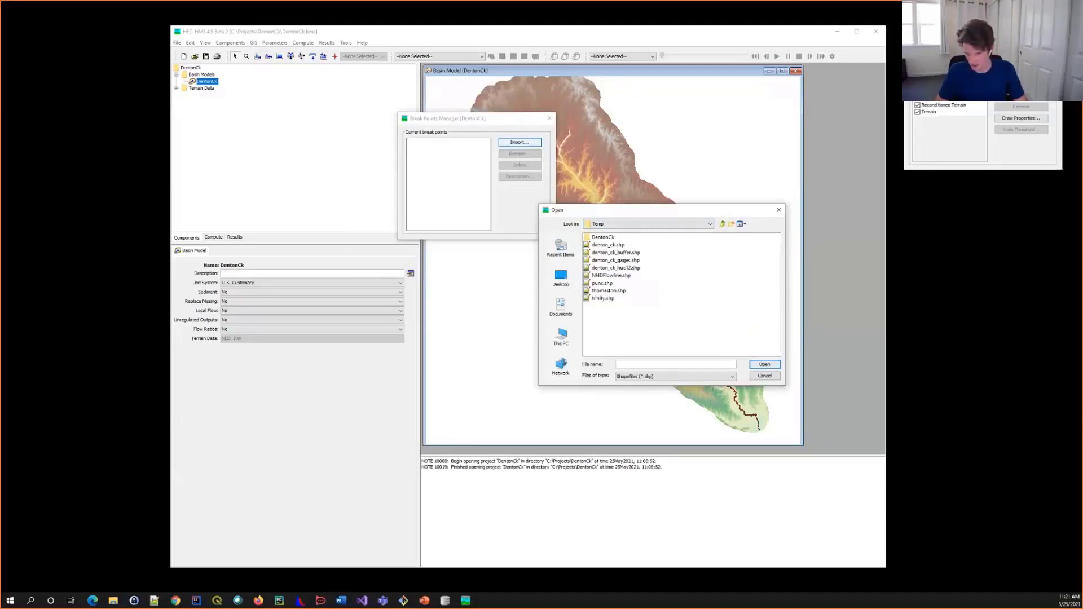
Switch to QGIS to check where the denton_ck_gages points lie along the flowlines, and return to HEC-HMS.
key("alt+Tab")
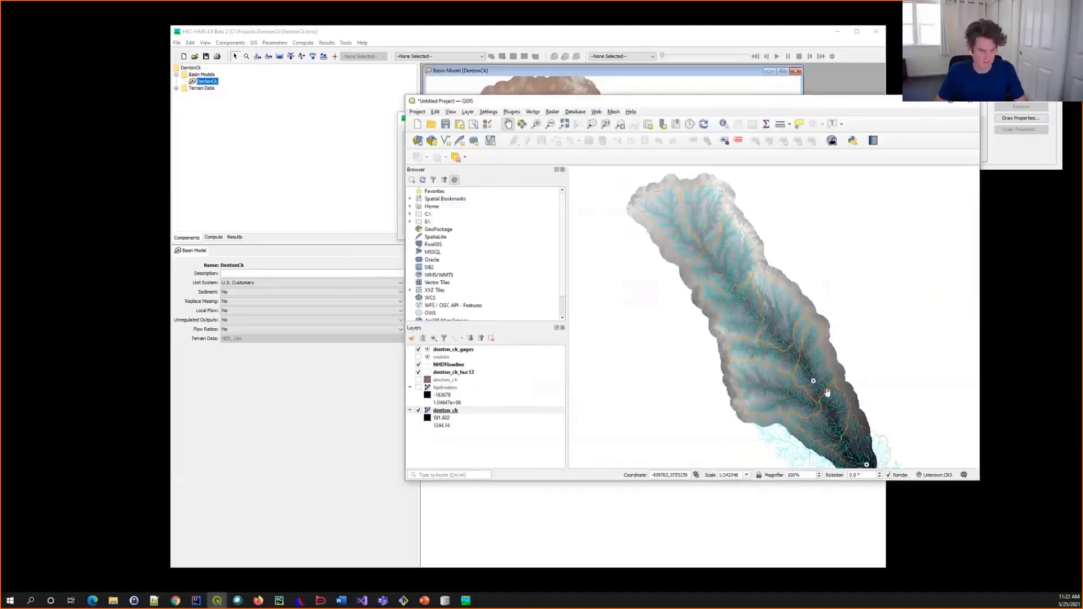
scroll(776, 336, "up", 1)
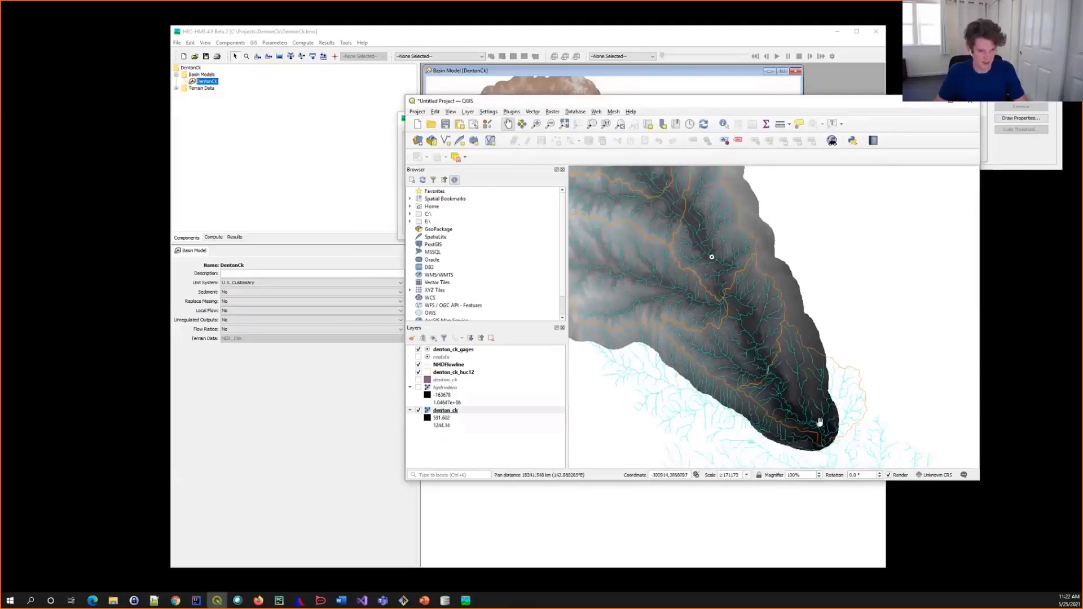
scroll(713, 255, "up", 4)
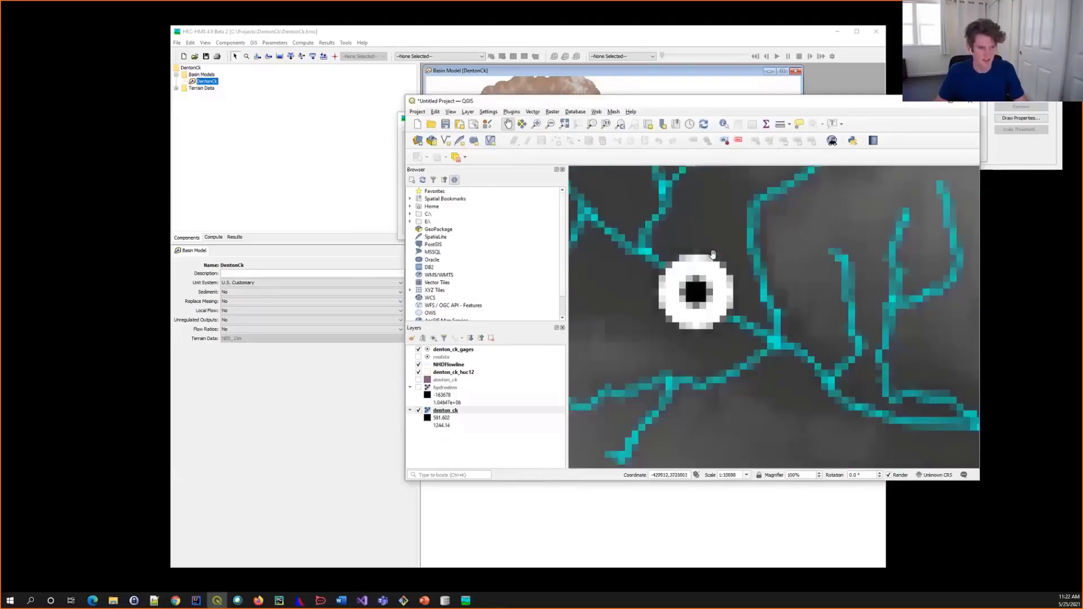
scroll(705, 290, "down", 6)
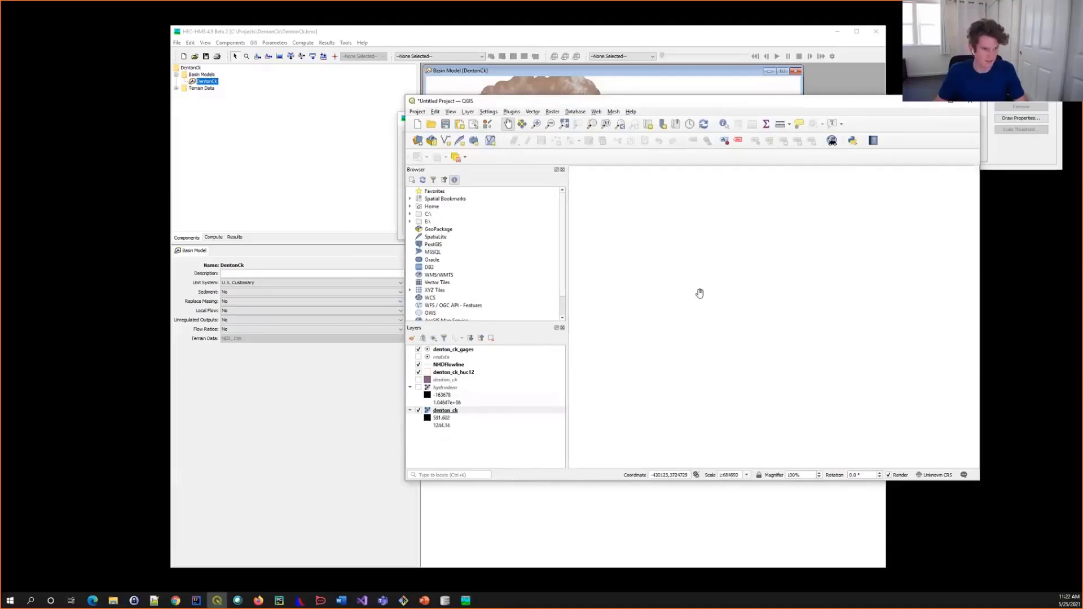
scroll(700, 292, "up", 1)
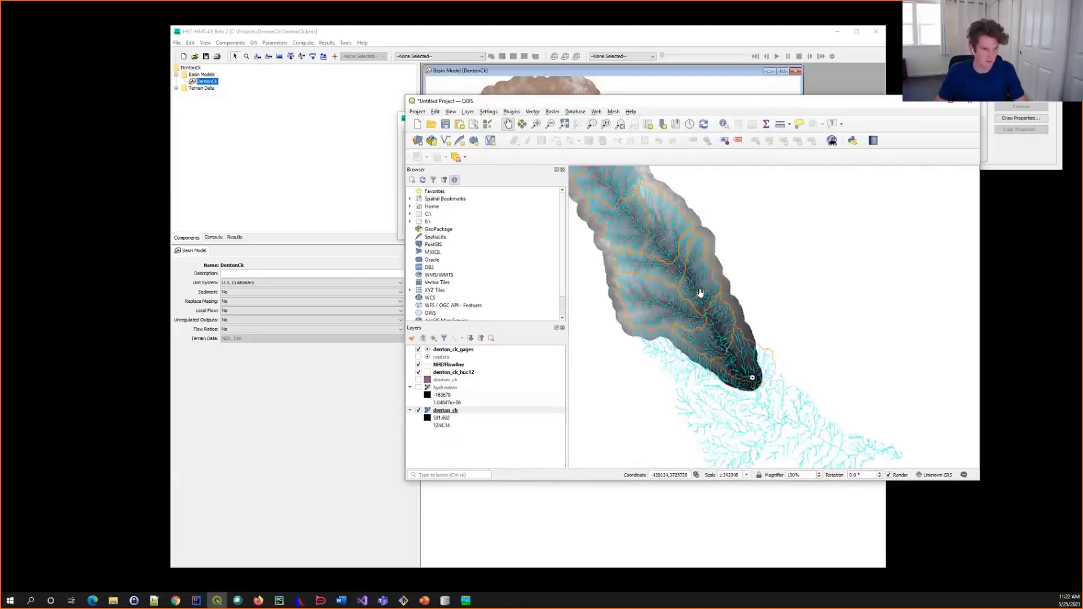
left_click(928, 105)
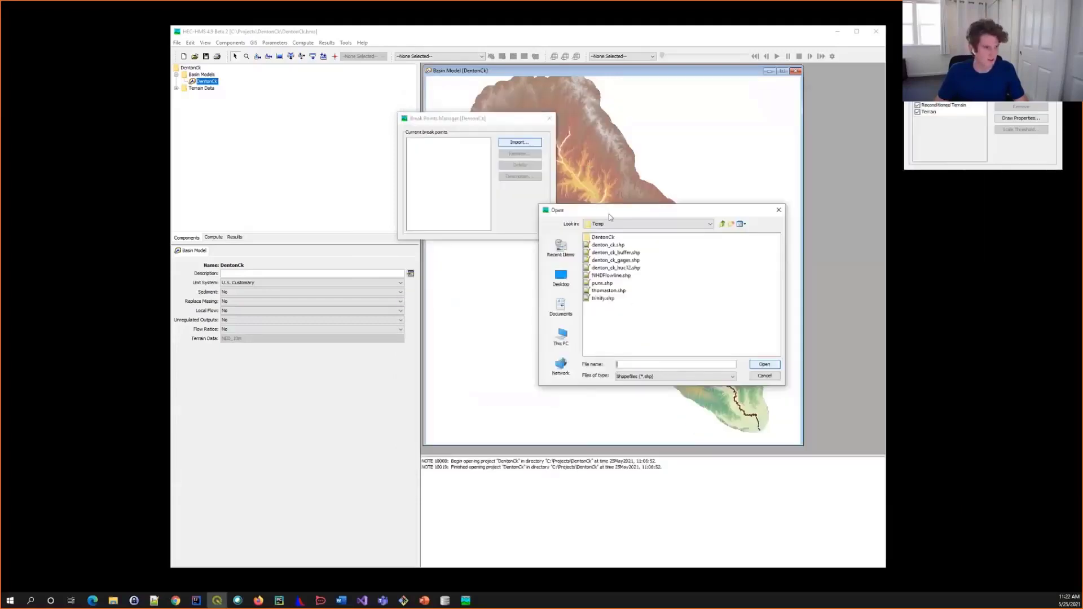
Import the break points from denton_ck_gages.shp and close the Break Points Manager.
left_click(626, 261)
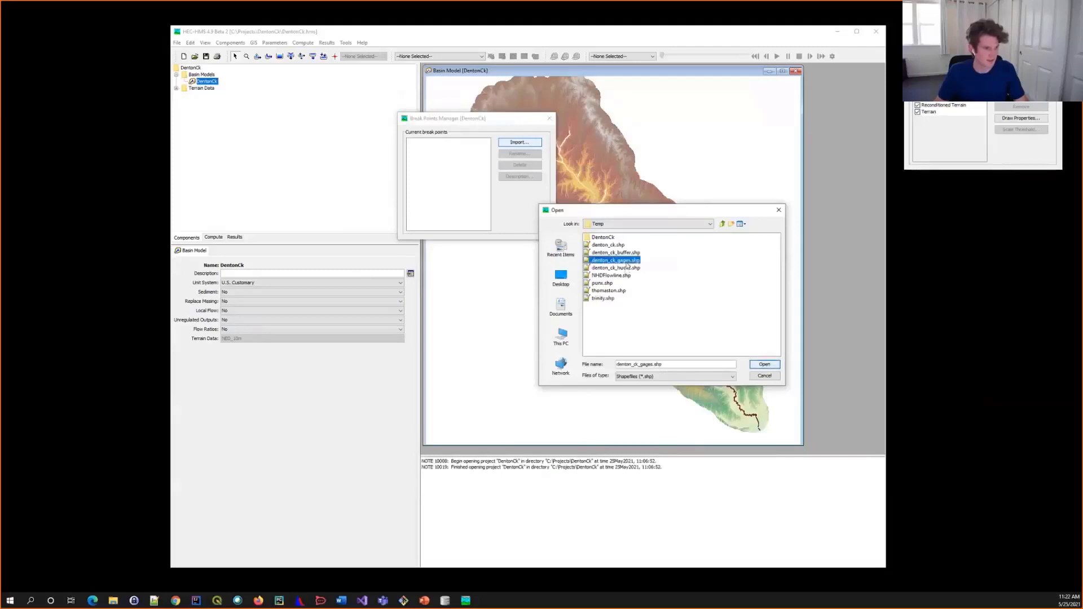
double_click(626, 263)
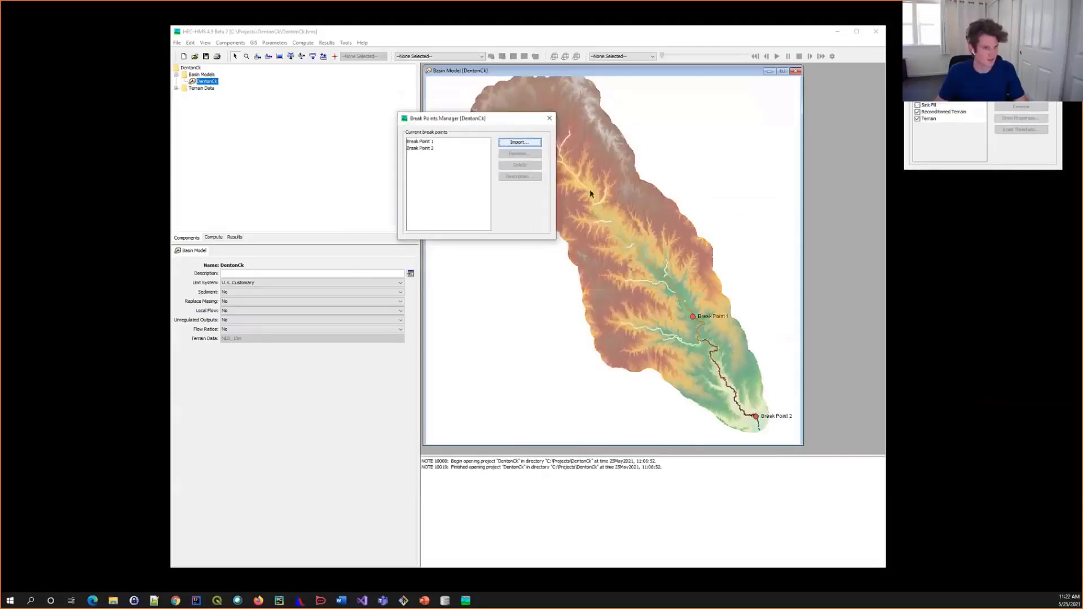
left_click(550, 119)
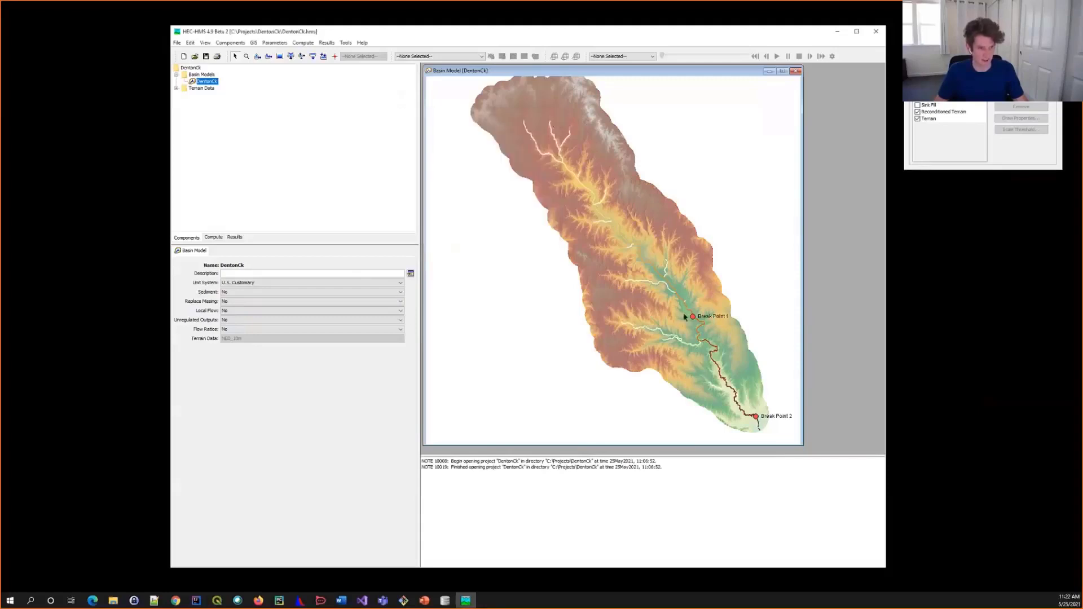
Check how closely Break Point 1 sits on the identified stream, and return to the whole basin.
scroll(685, 318, "up", 2)
scroll(701, 323, "up", 3)
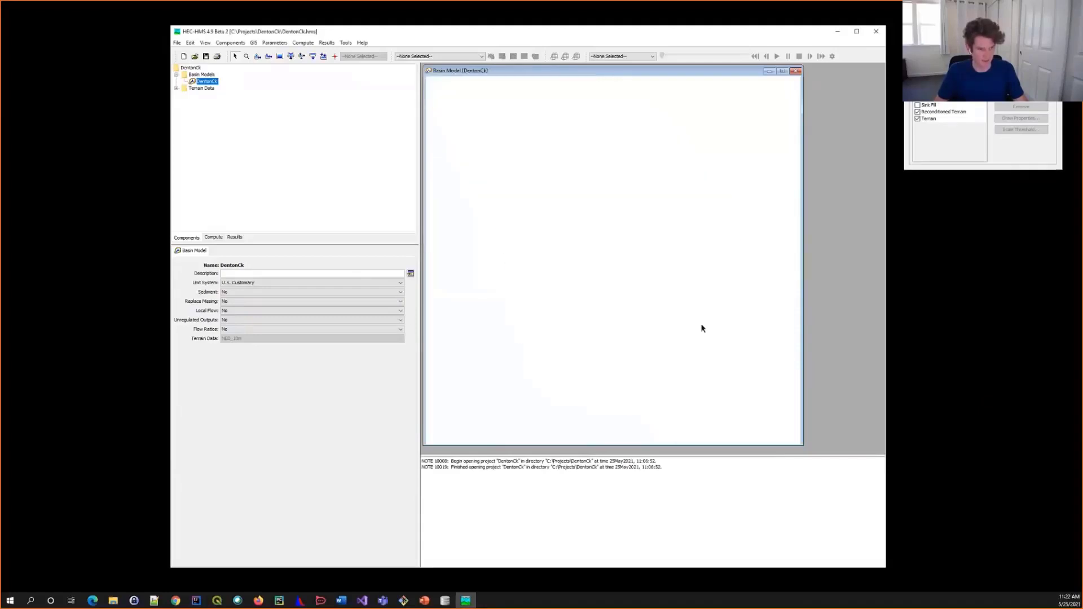
scroll(699, 319, "up", 3)
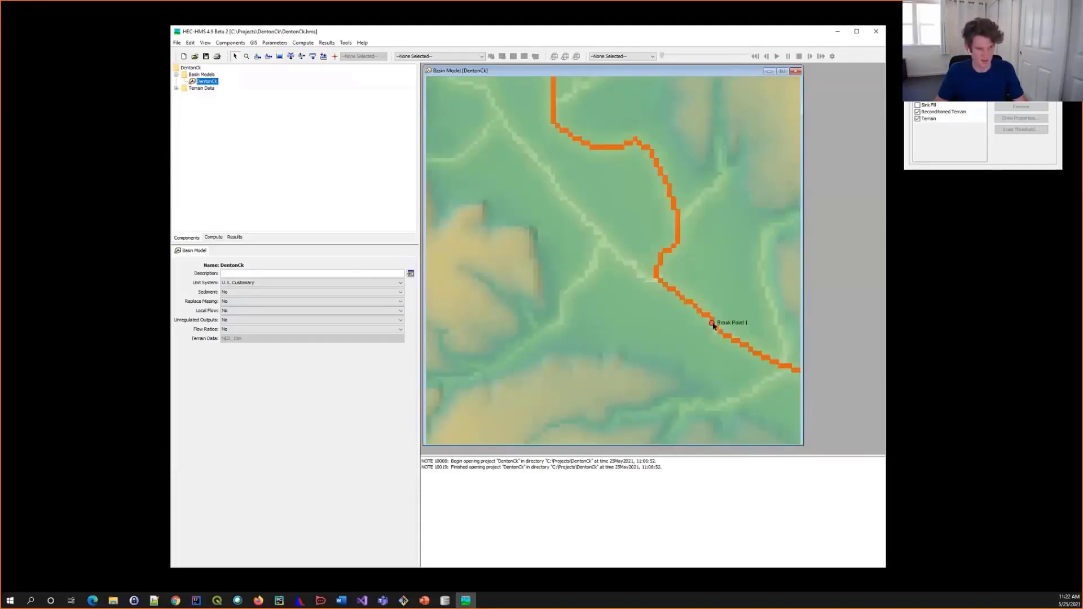
scroll(713, 324, "up", 2)
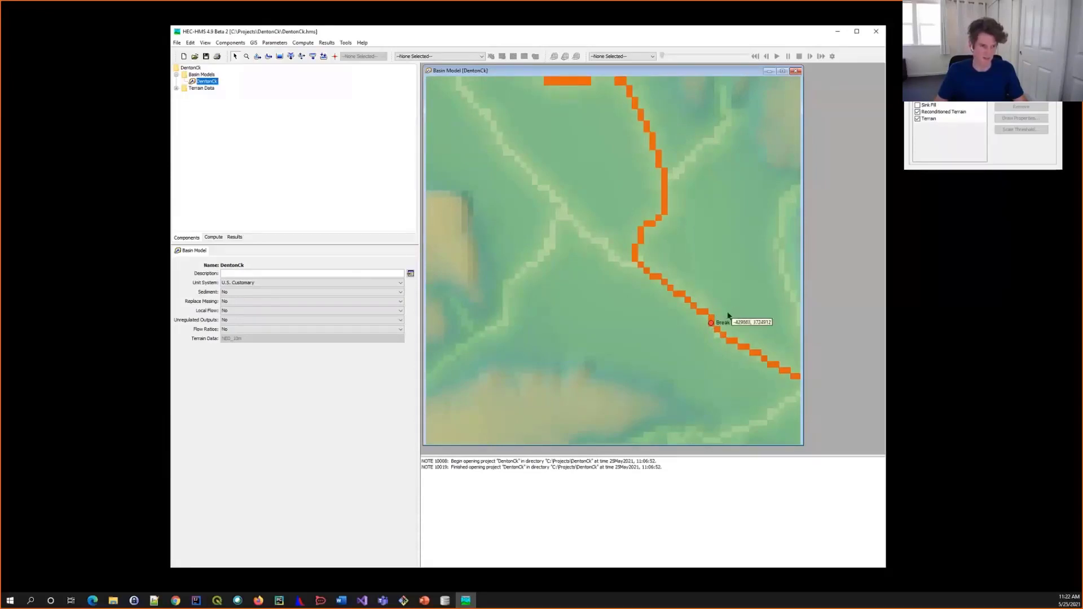
scroll(711, 326, "down", 3)
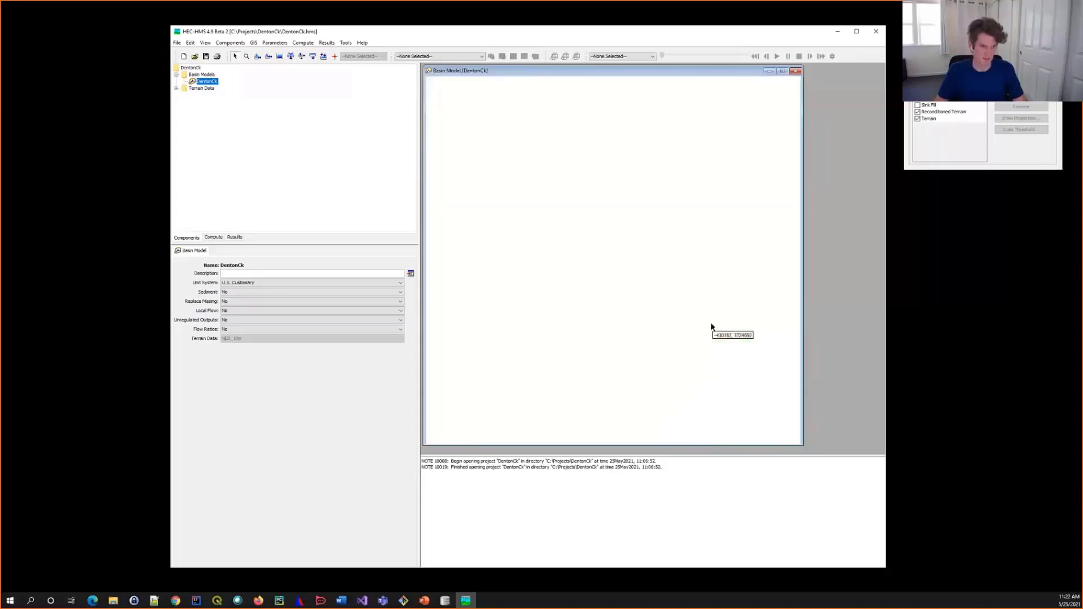
scroll(711, 326, "down", 2)
scroll(711, 326, "down", 2)
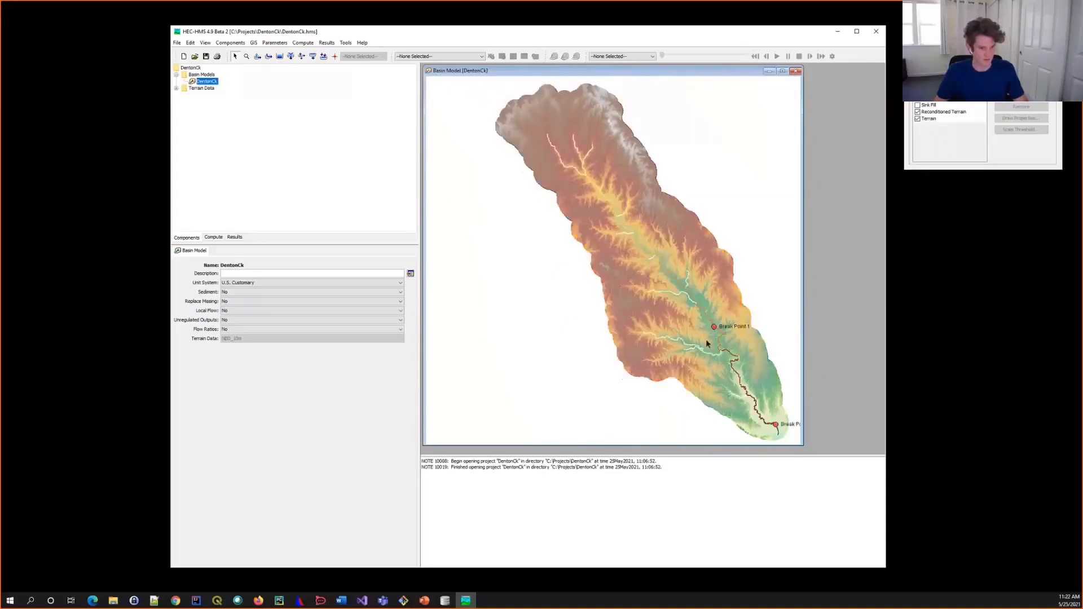
Delineate the basin elements with Insert Junctions set to Yes and the prefixes left blank.
left_click(254, 43)
left_click(281, 124)
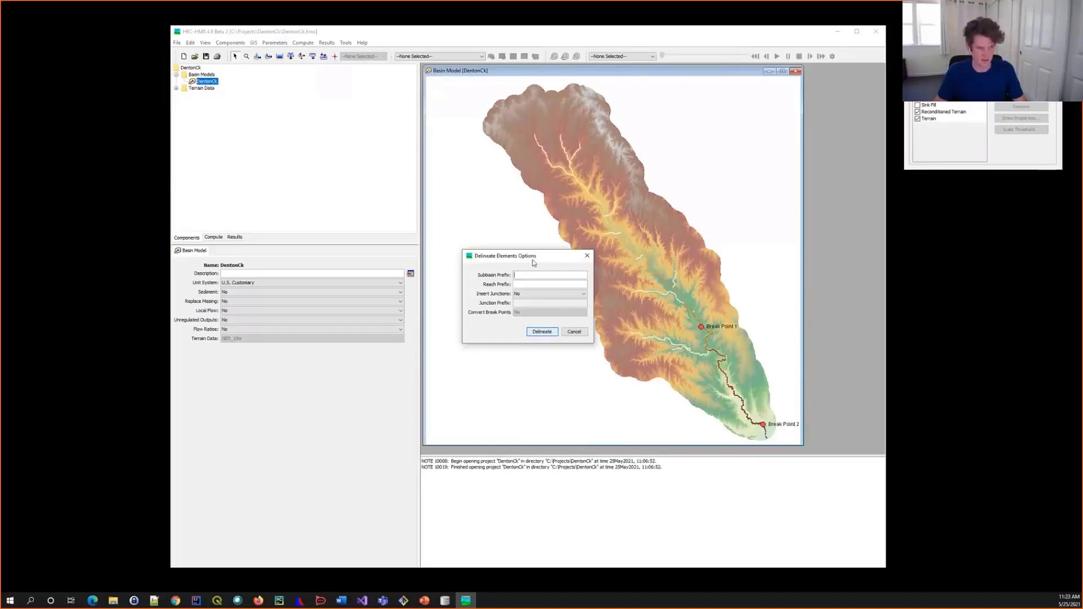
left_click(532, 294)
left_click(530, 302)
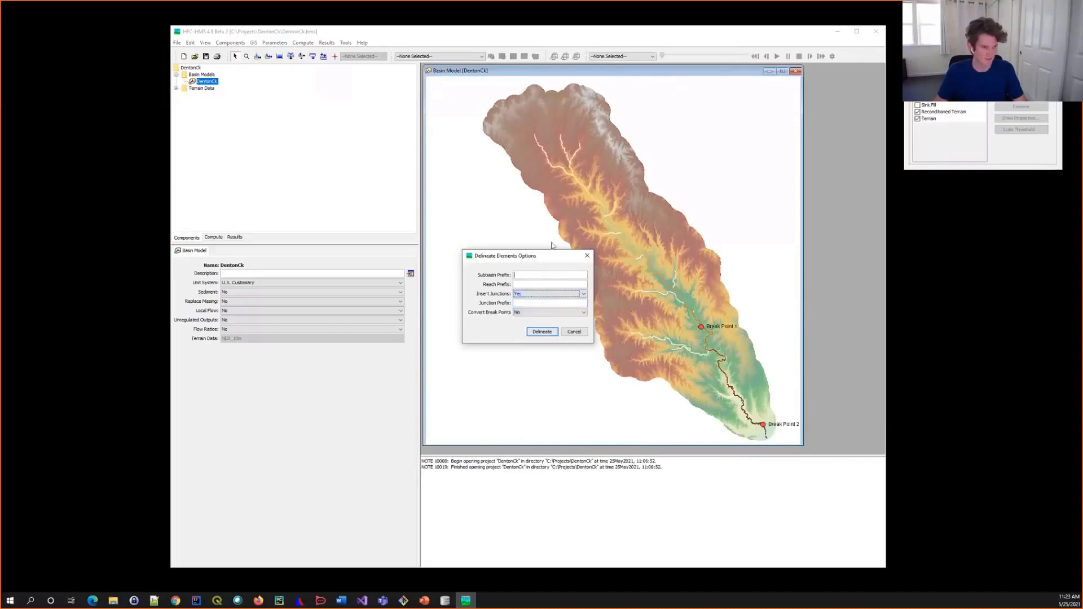
left_click(542, 332)
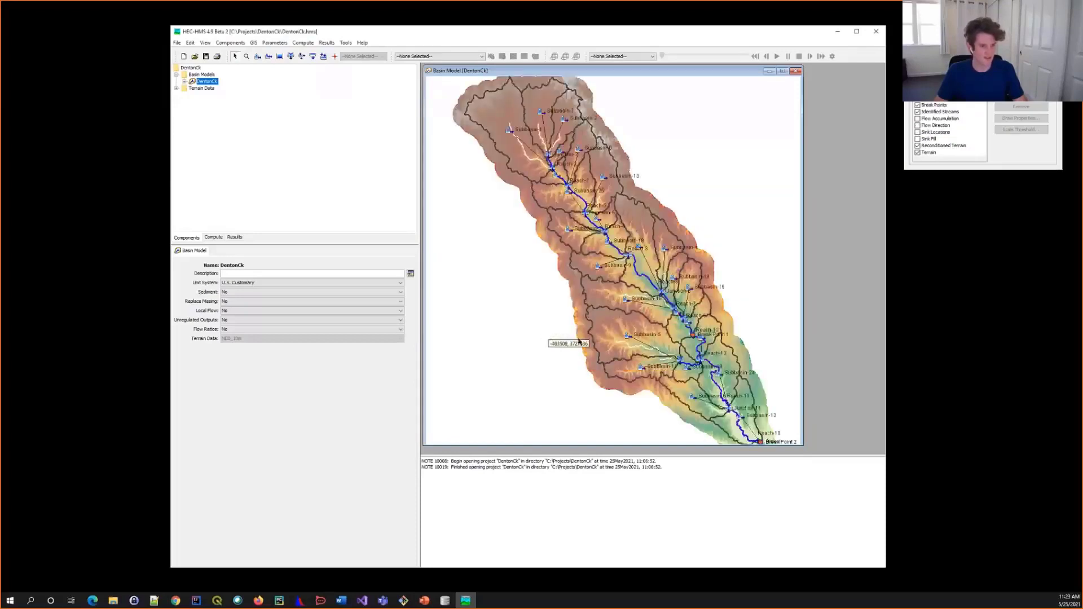
Look over the delineated subbasins and reaches across the whole Denton Creek basin.
left_click_drag(701, 418, 669, 380)
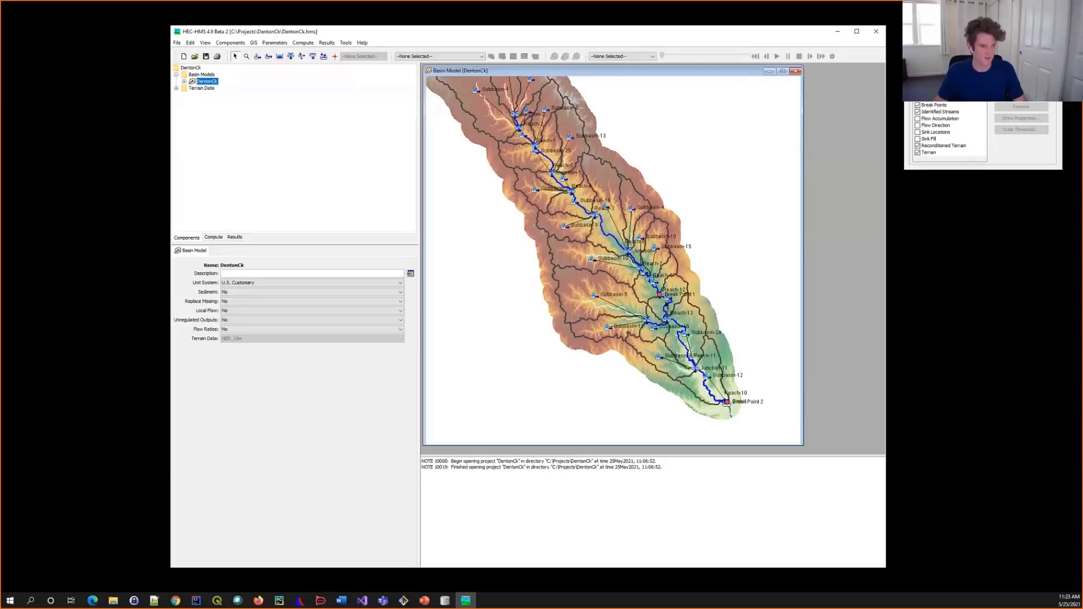
left_click_drag(508, 218, 551, 280)
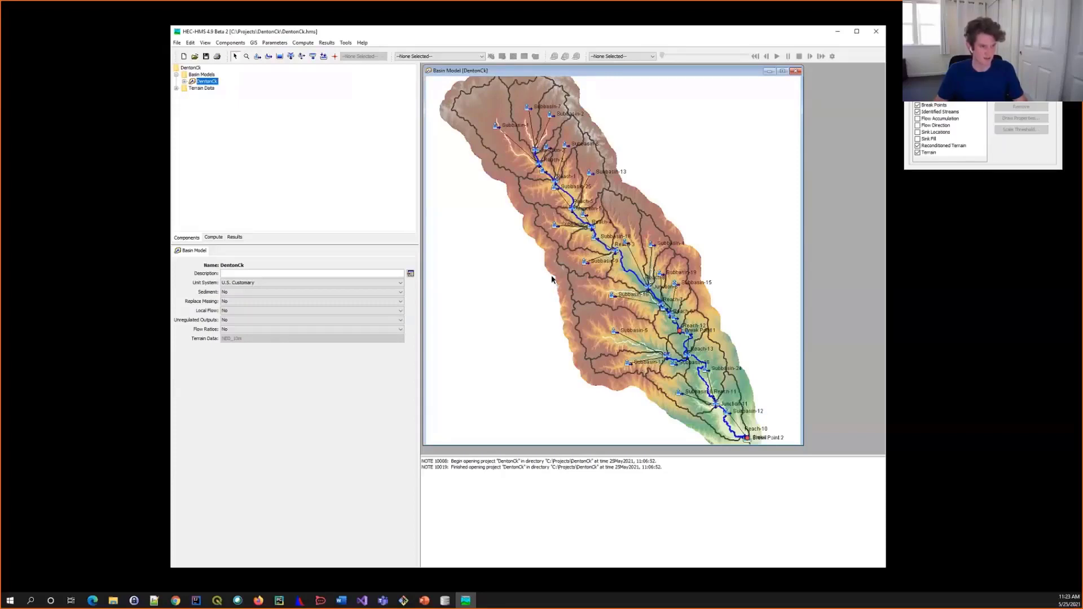
left_click_drag(562, 294, 540, 290)
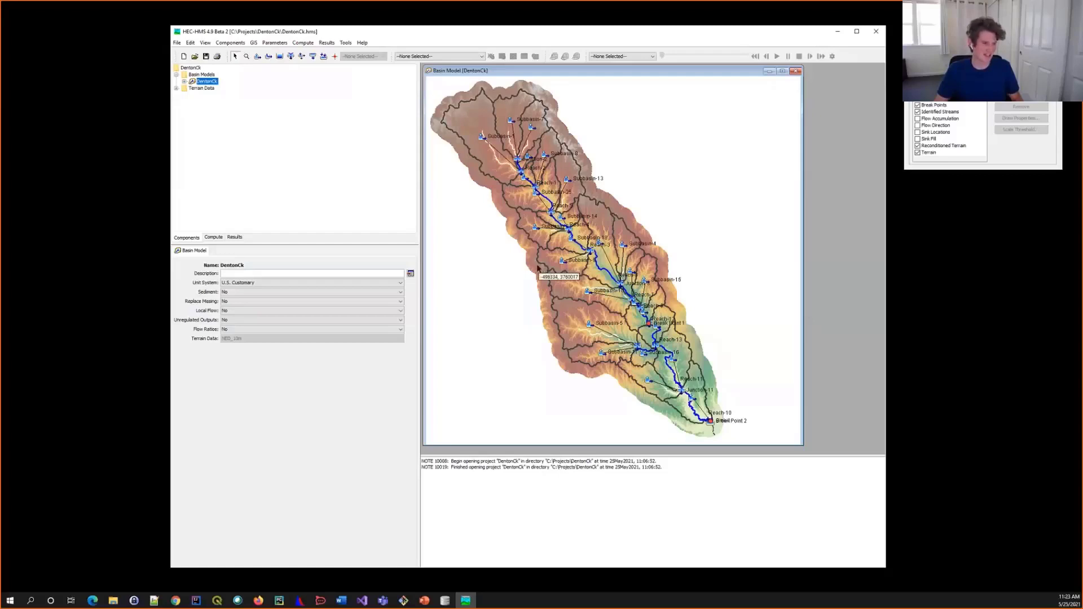
scroll(509, 221, "up", 3)
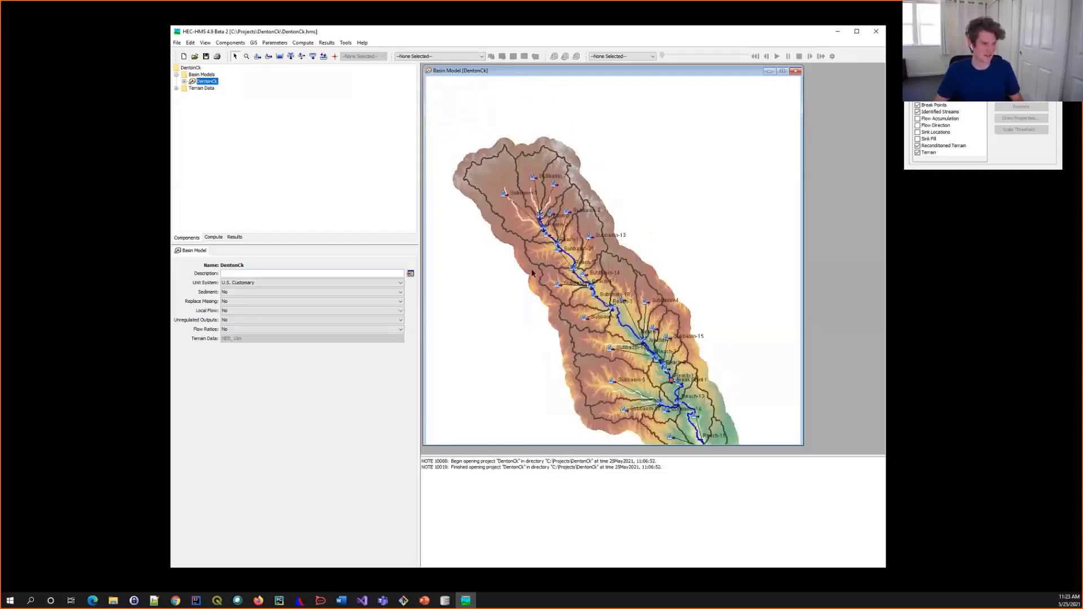
left_click_drag(545, 300, 506, 256)
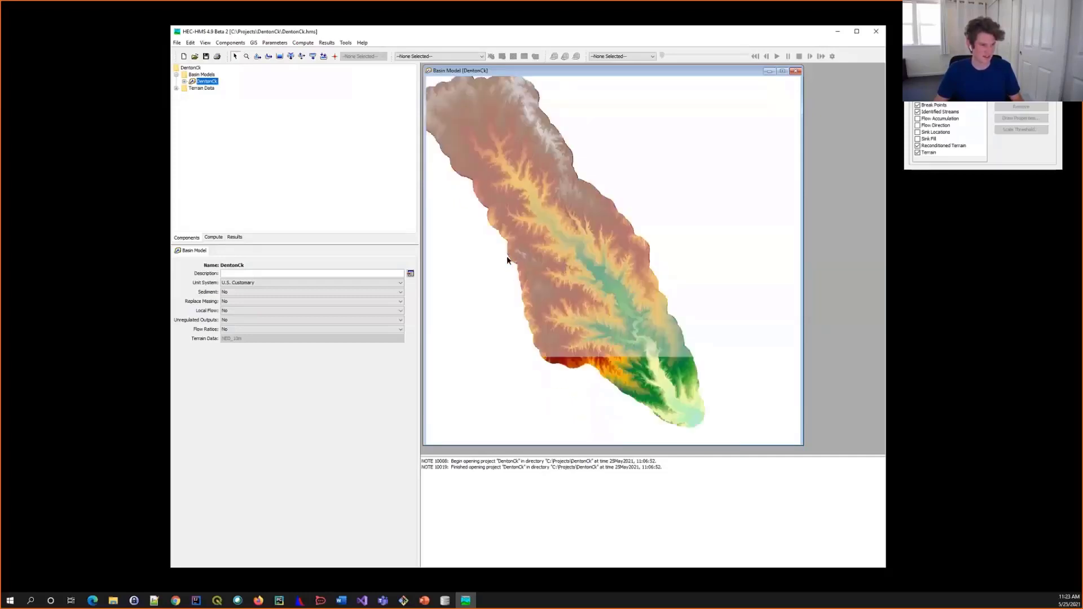
left_click_drag(488, 209, 593, 298)
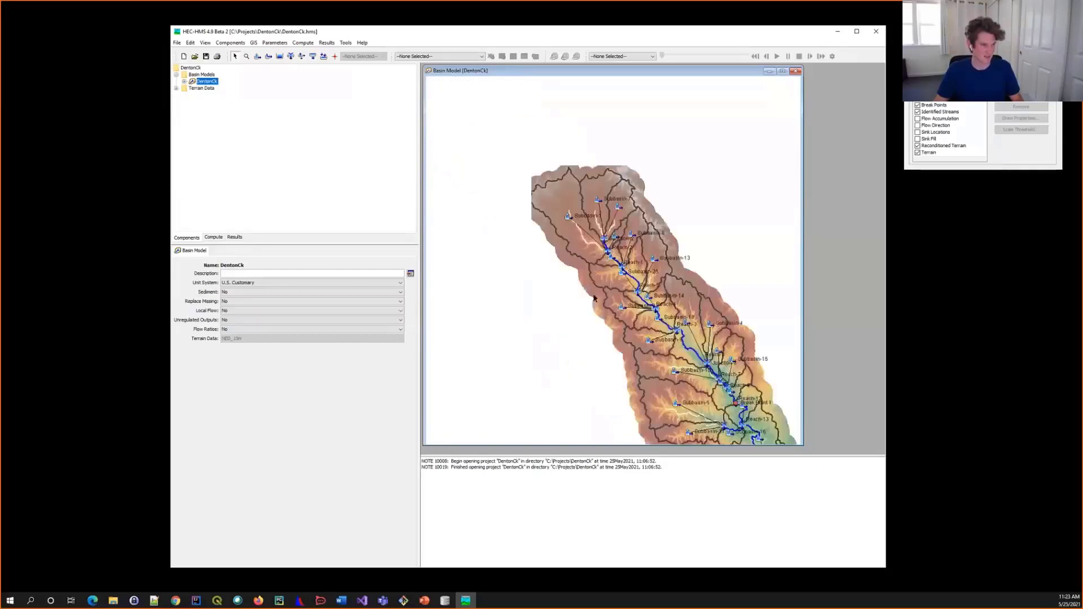
Merge headwater Subbasins 1, 2, 7, 8, 17, 21 and 25 into a single subbasin.
scroll(608, 242, "up", 2)
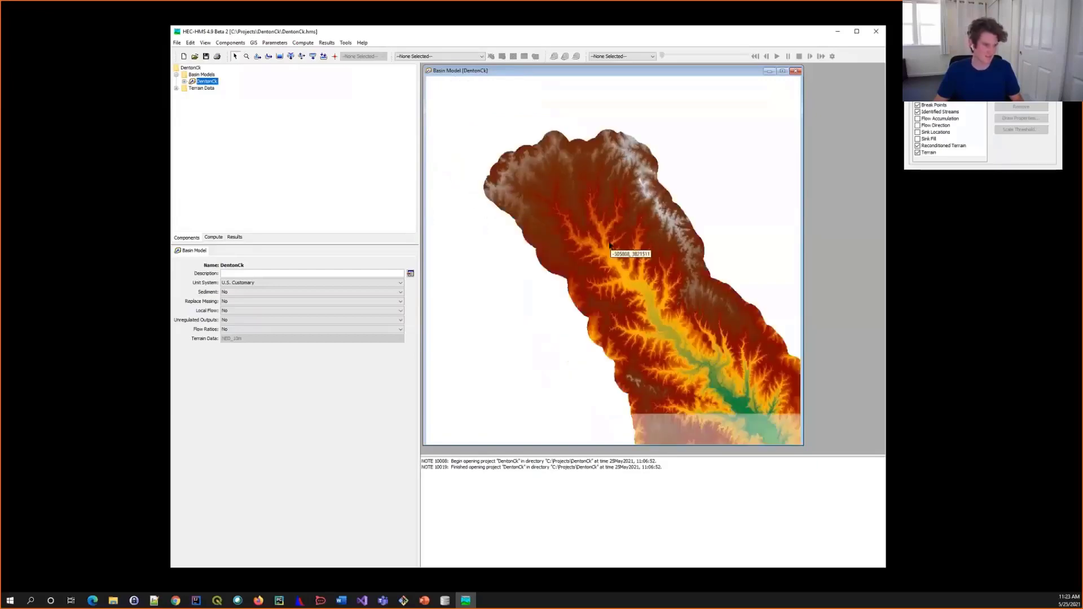
left_click(611, 307)
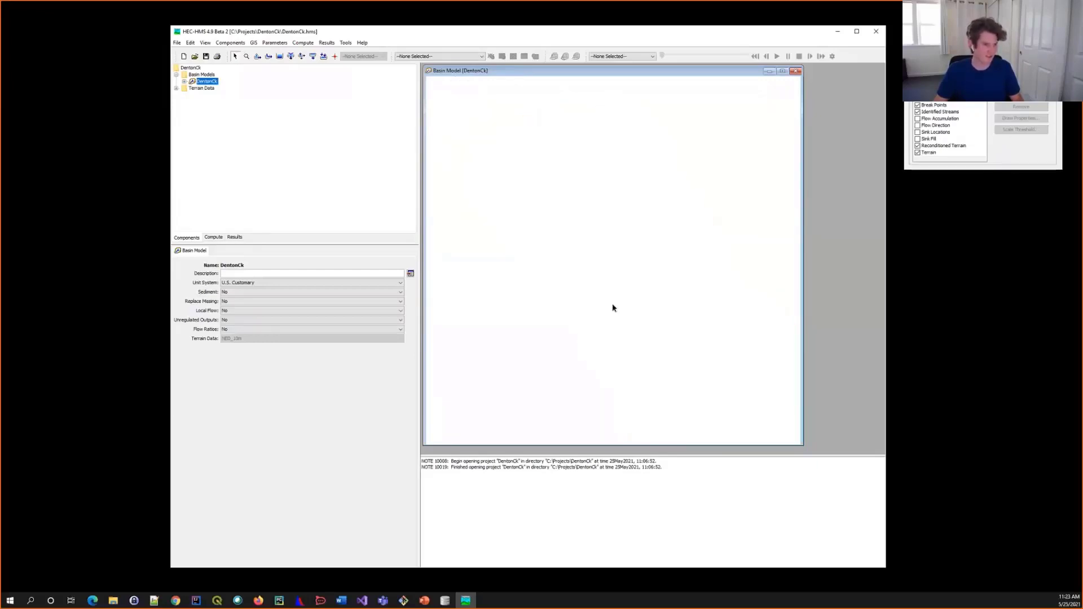
left_click(588, 268, "ctrl")
left_click(576, 232, "ctrl")
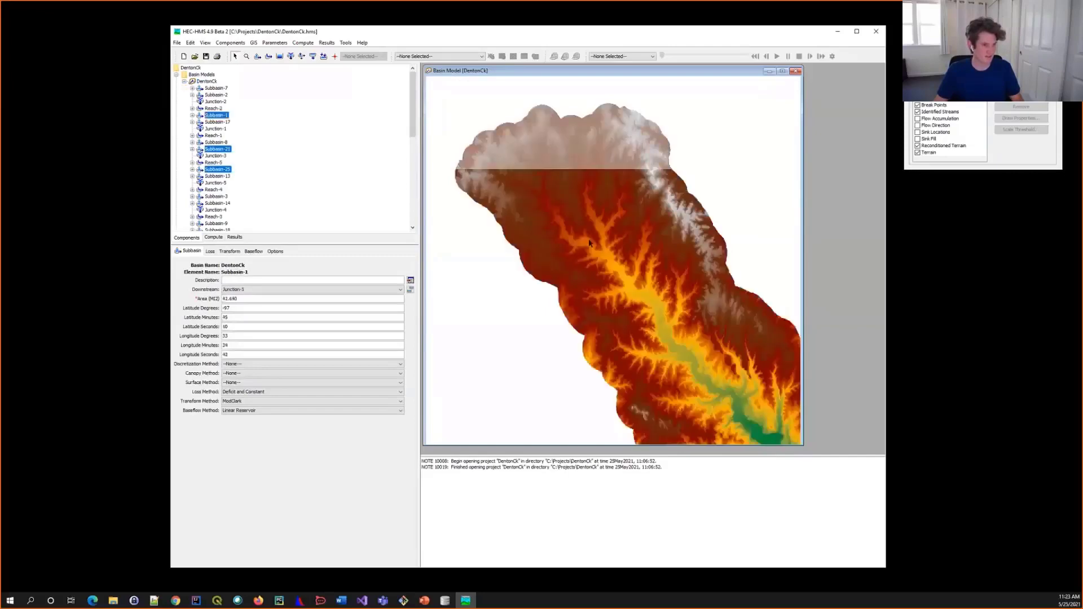
left_click(638, 160, "ctrl")
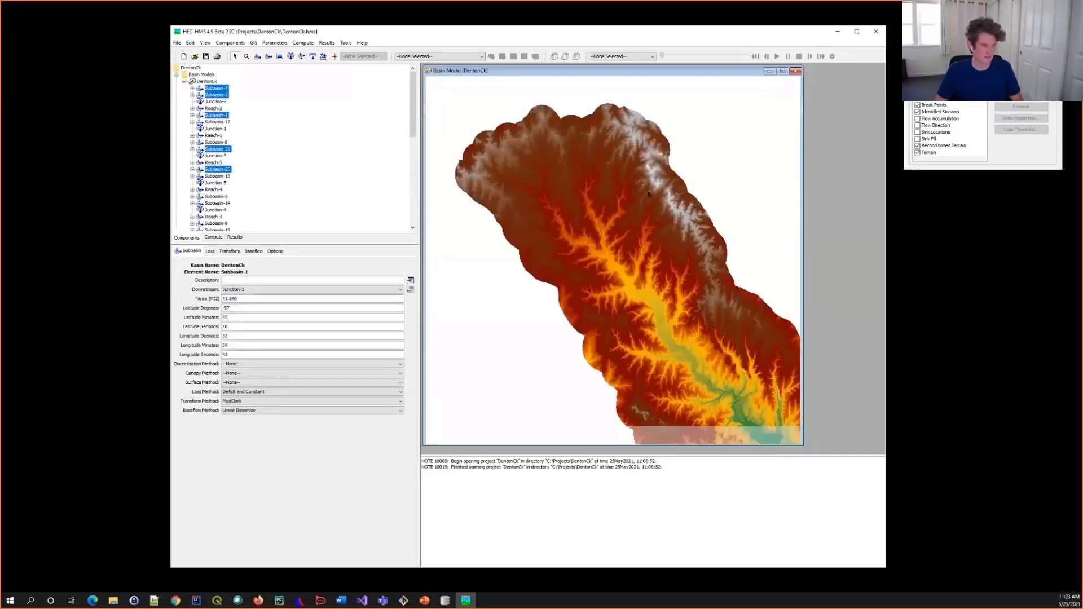
left_click(634, 215, "ctrl")
left_click(649, 223, "ctrl")
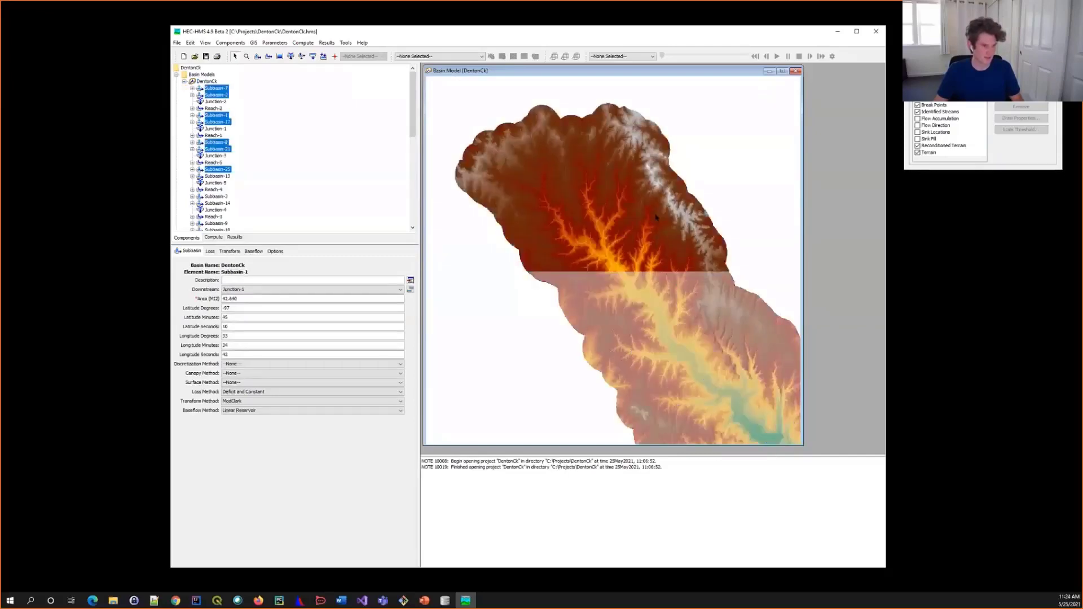
left_click(254, 43)
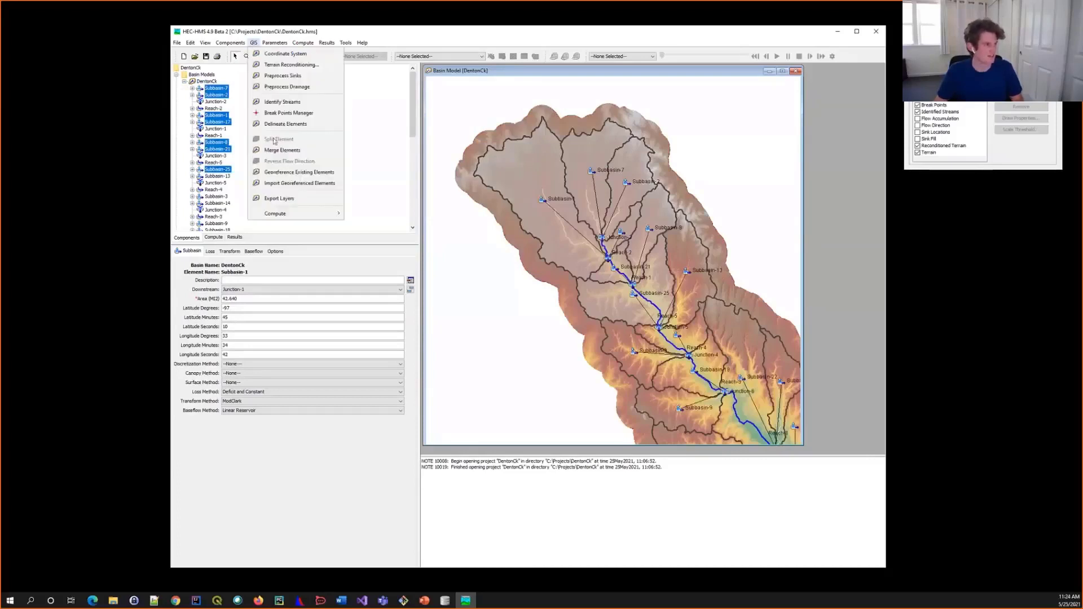
left_click(274, 152)
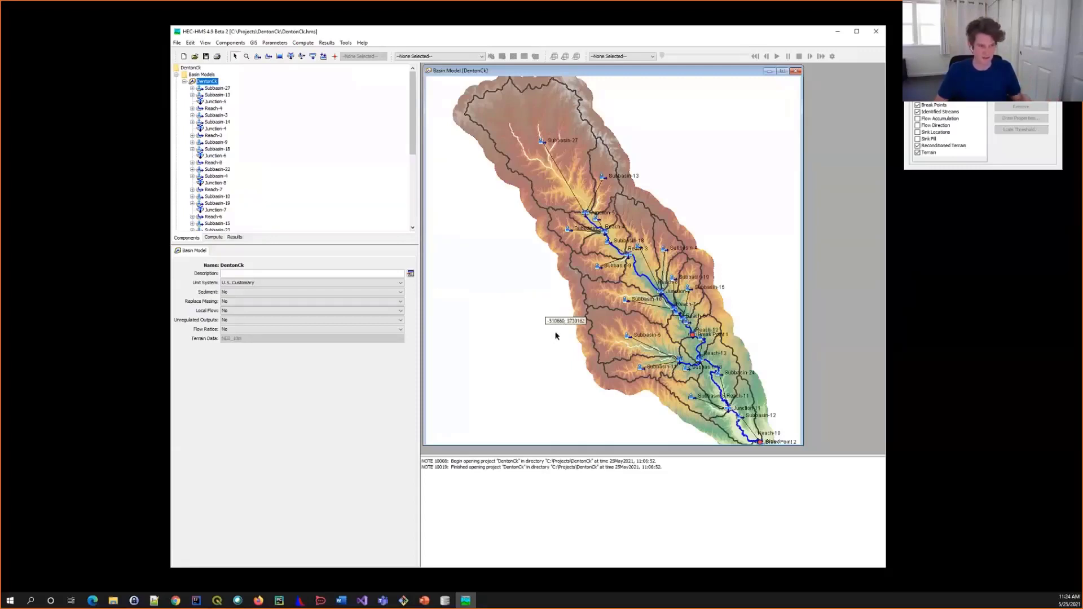
Merge Subbasins 3, 4, 9, 10, 13, 14, 15, 18, 19, 22, 23 and 26, between Junction-5 and Break Point 1, into one subbasin.
left_click_drag(556, 336, 543, 323)
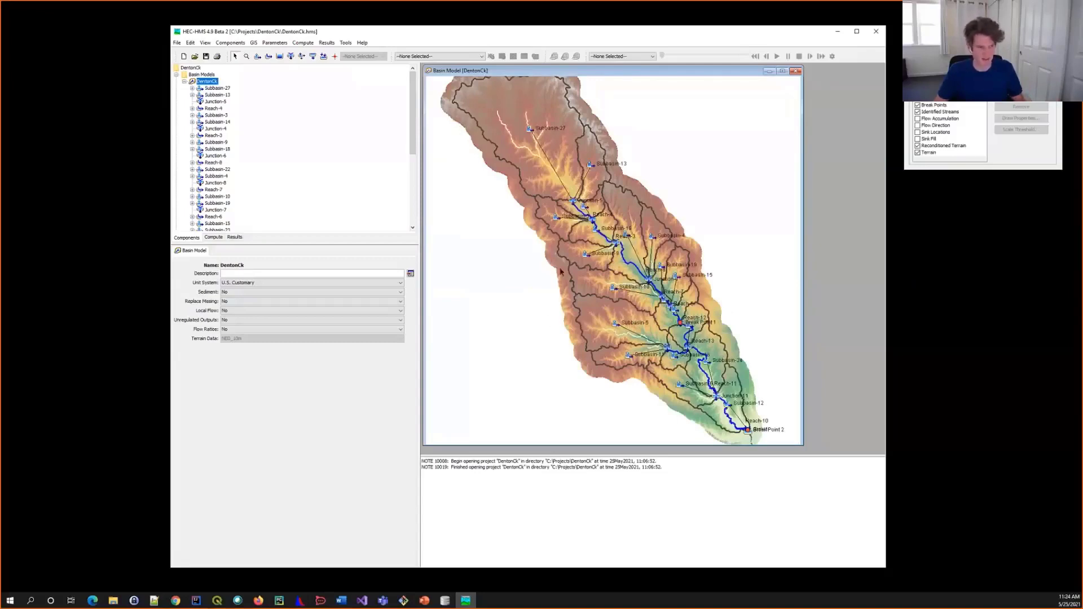
left_click(602, 169)
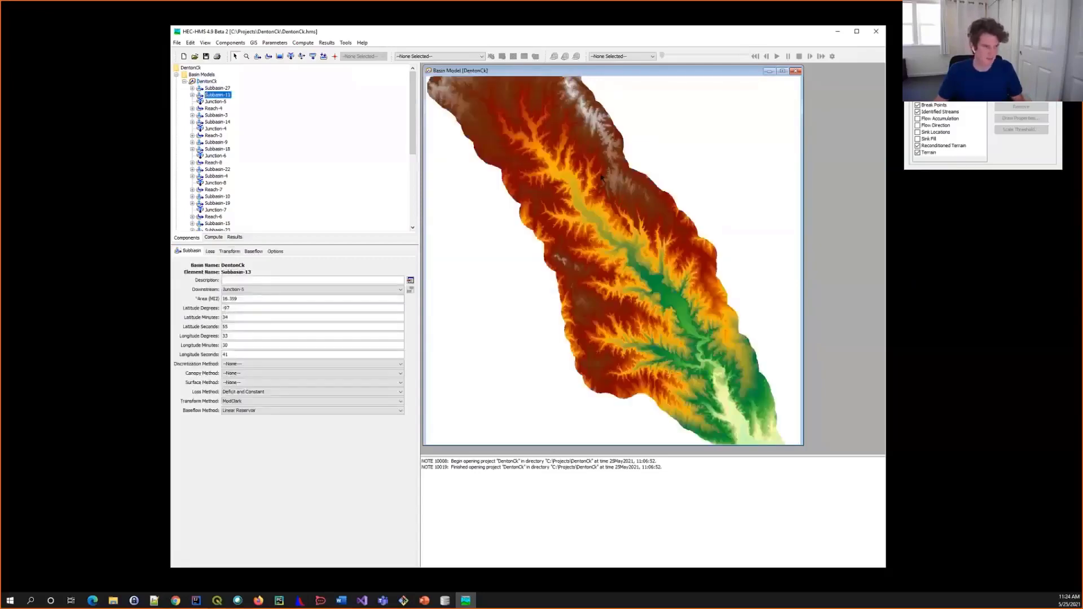
left_click(590, 207, "ctrl")
left_click(583, 237, "ctrl")
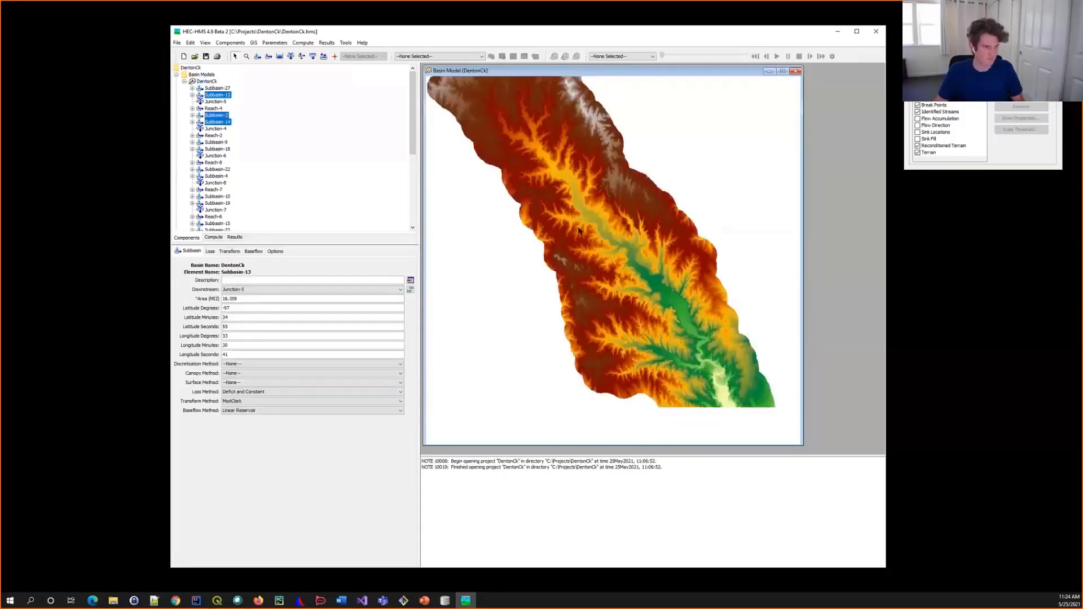
left_click(584, 251, "ctrl")
left_click(586, 265, "ctrl")
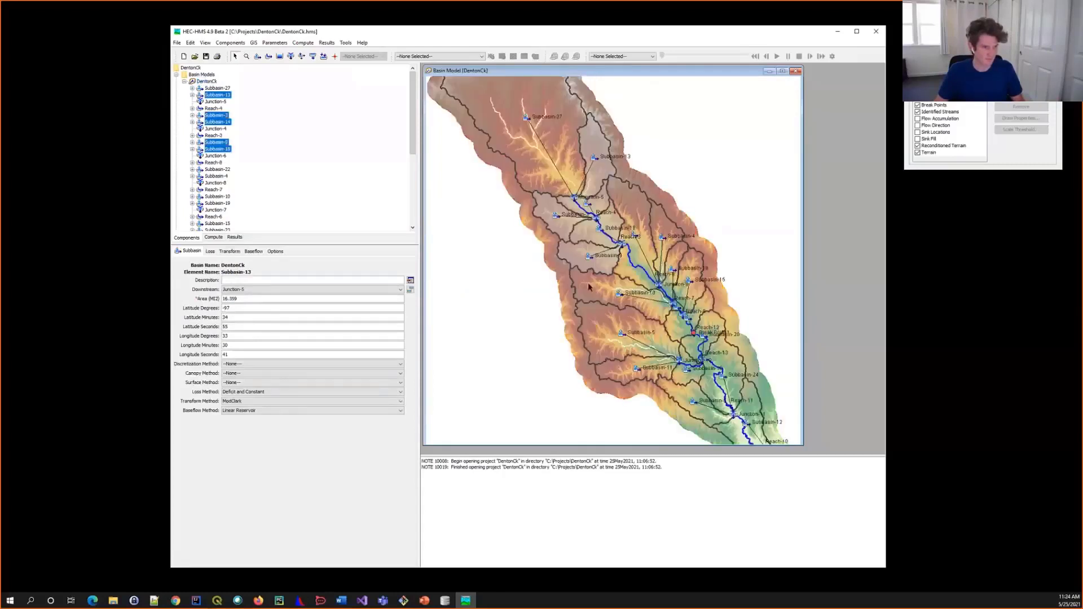
left_click(588, 288, "ctrl")
left_click(674, 324, "ctrl")
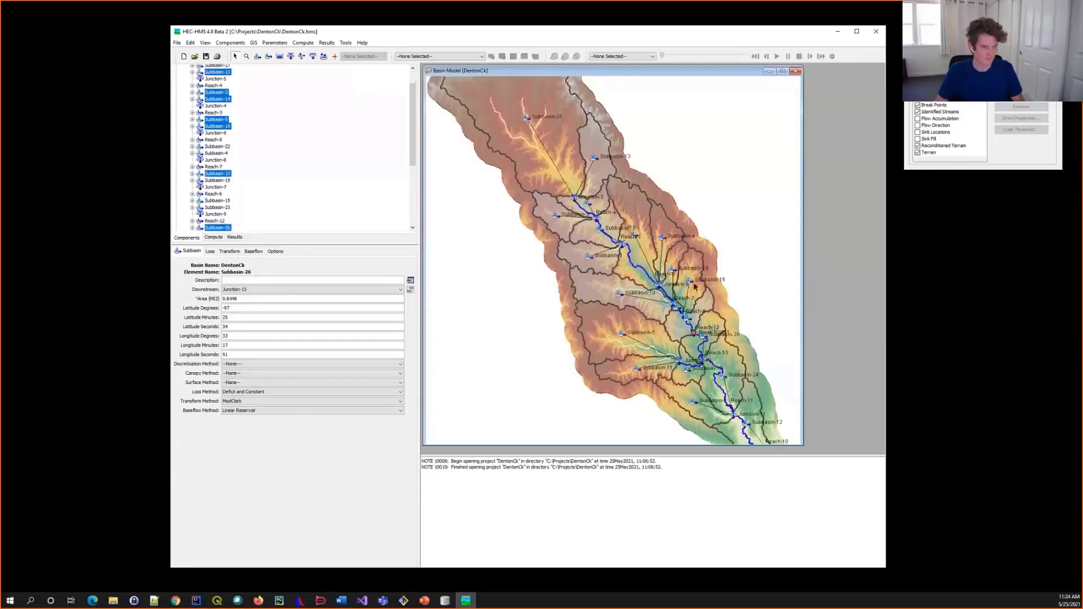
left_click(676, 273, "ctrl")
left_click(670, 250, "ctrl")
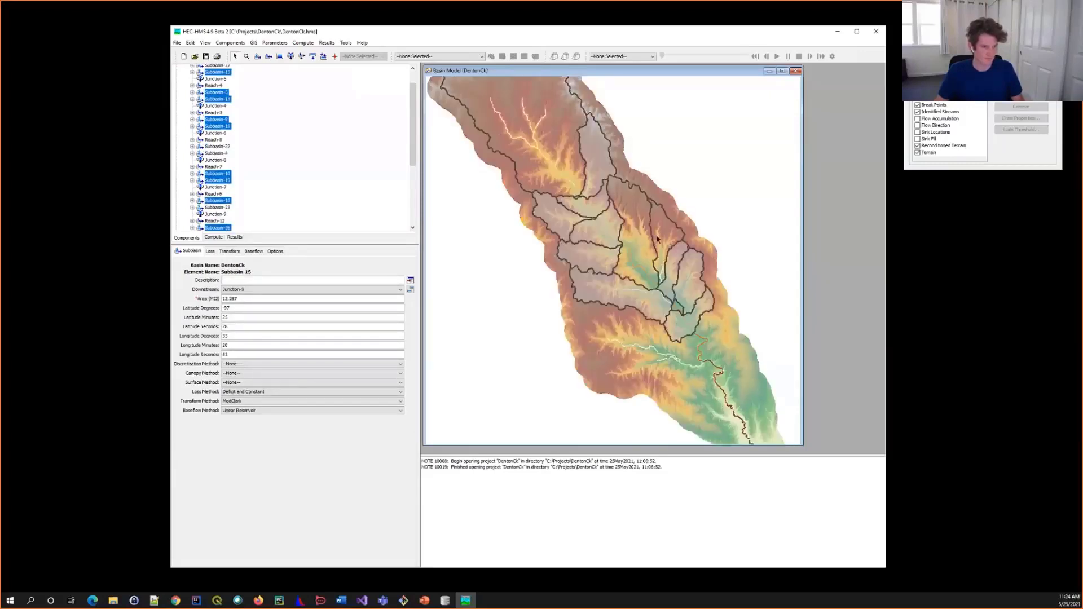
left_click(656, 239, "ctrl")
left_click(641, 226, "ctrl")
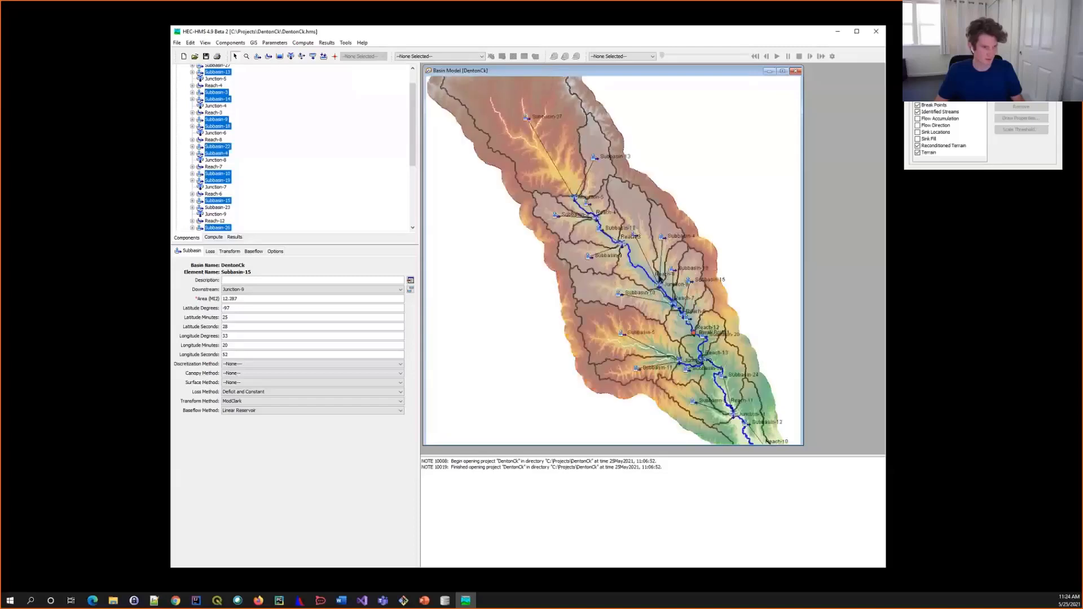
scroll(669, 307, "up", 3)
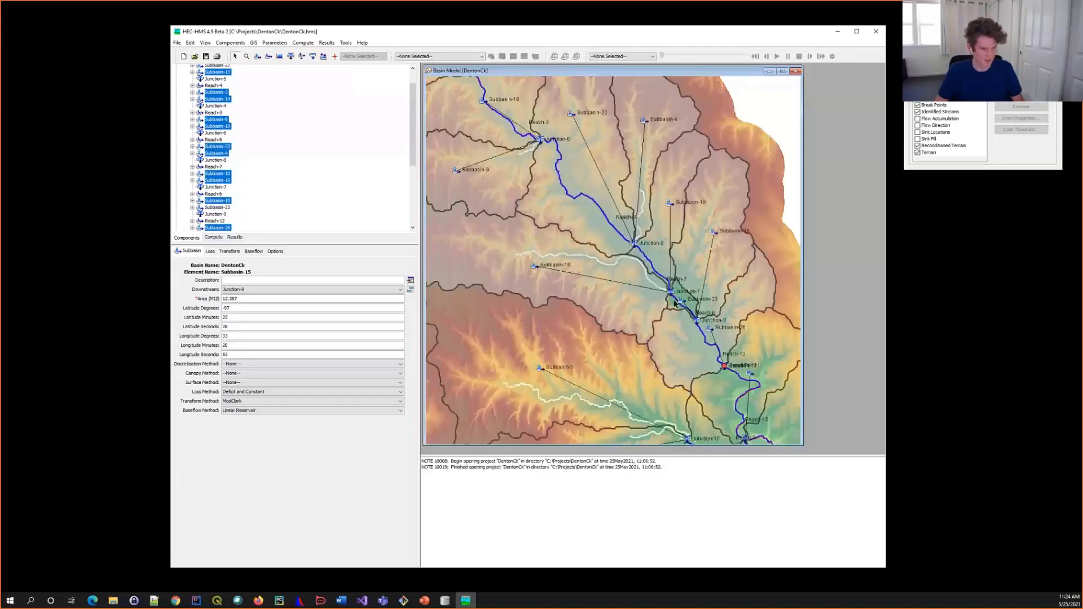
left_click(675, 304, "ctrl")
left_click(675, 303, "ctrl")
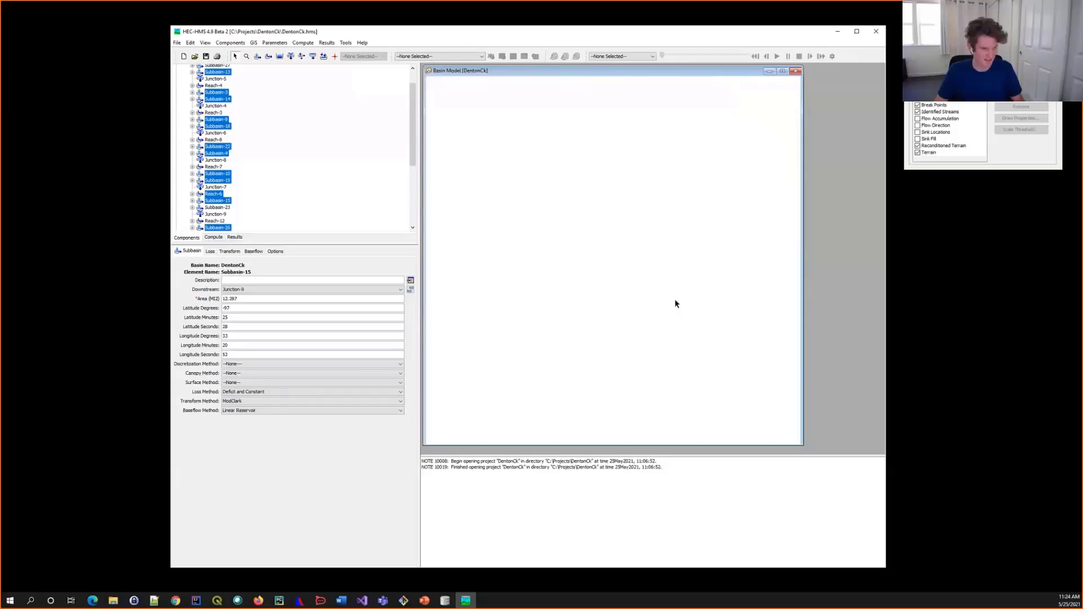
left_click(671, 304, "ctrl")
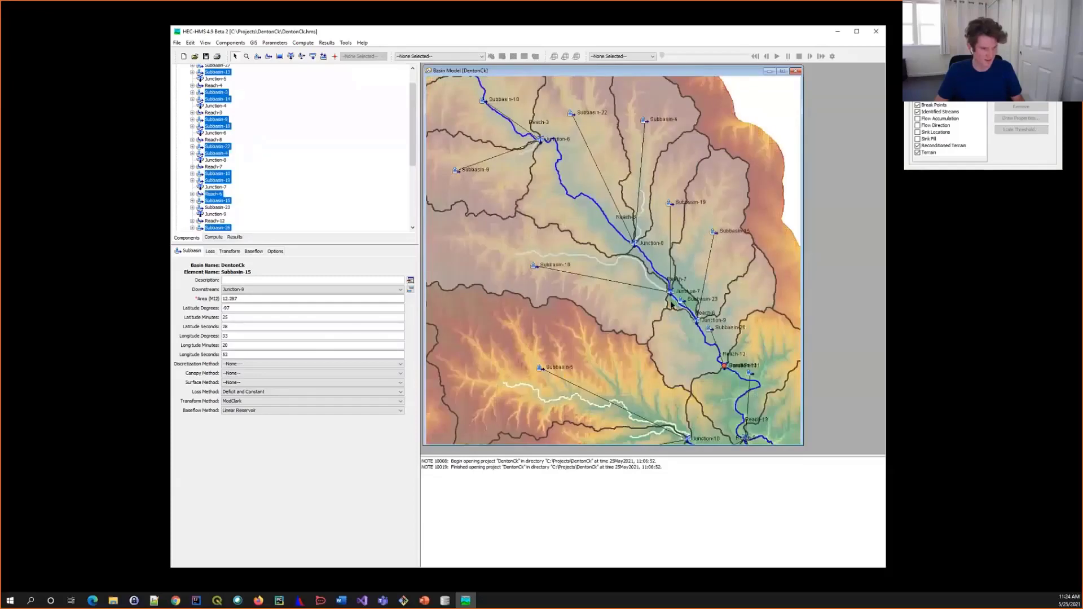
left_click(677, 300, "ctrl")
left_click(674, 303, "ctrl")
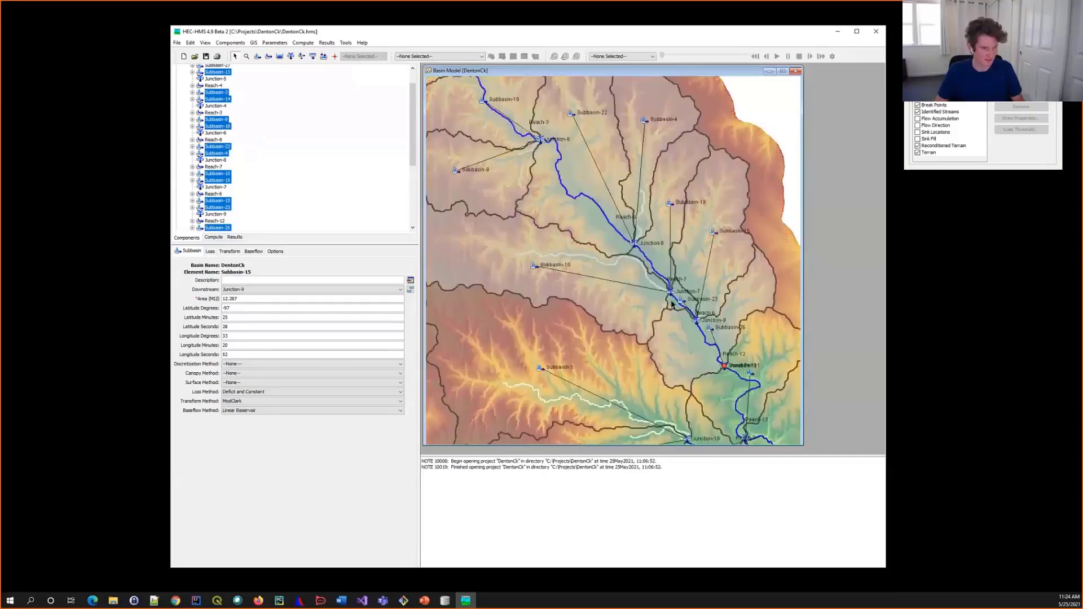
left_click(253, 43)
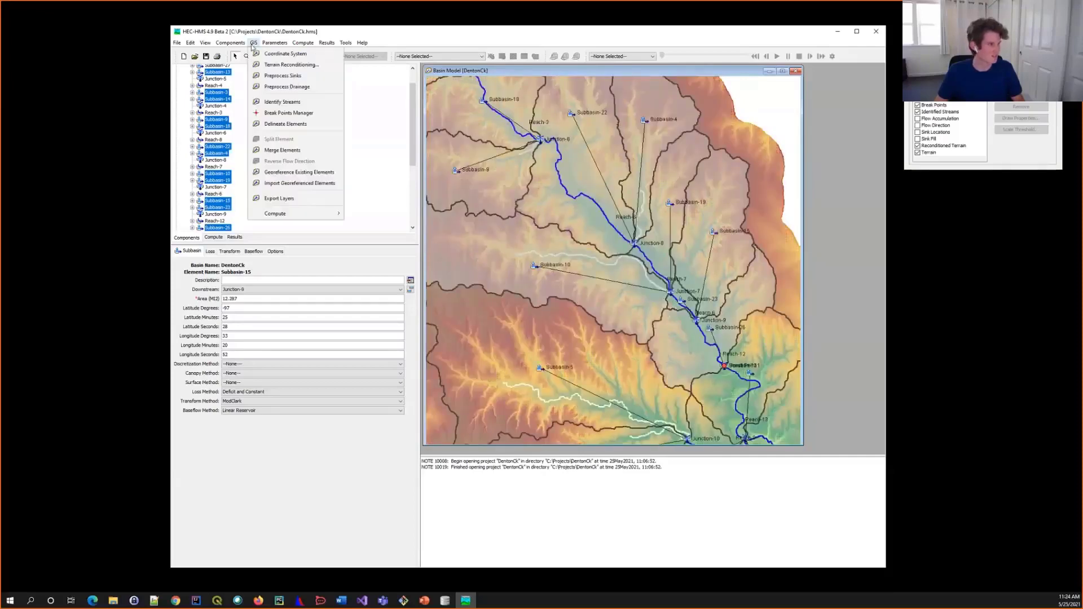
left_click(278, 149)
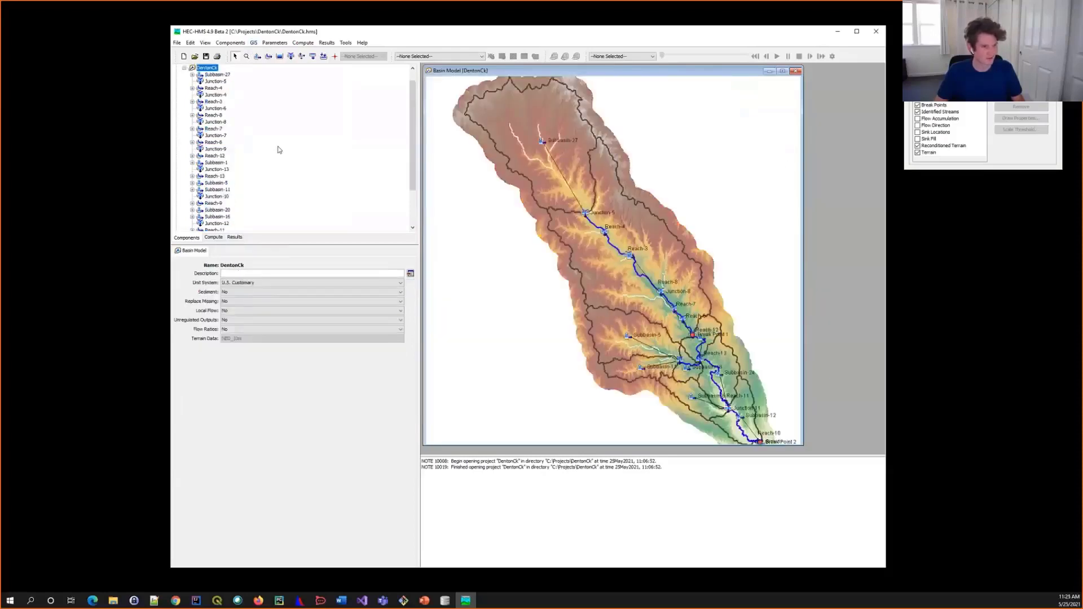
Merge Subbasins 5, 11, 16 and 20, just downstream of Break Point 1, into one subbasin.
scroll(645, 276, "down", 1)
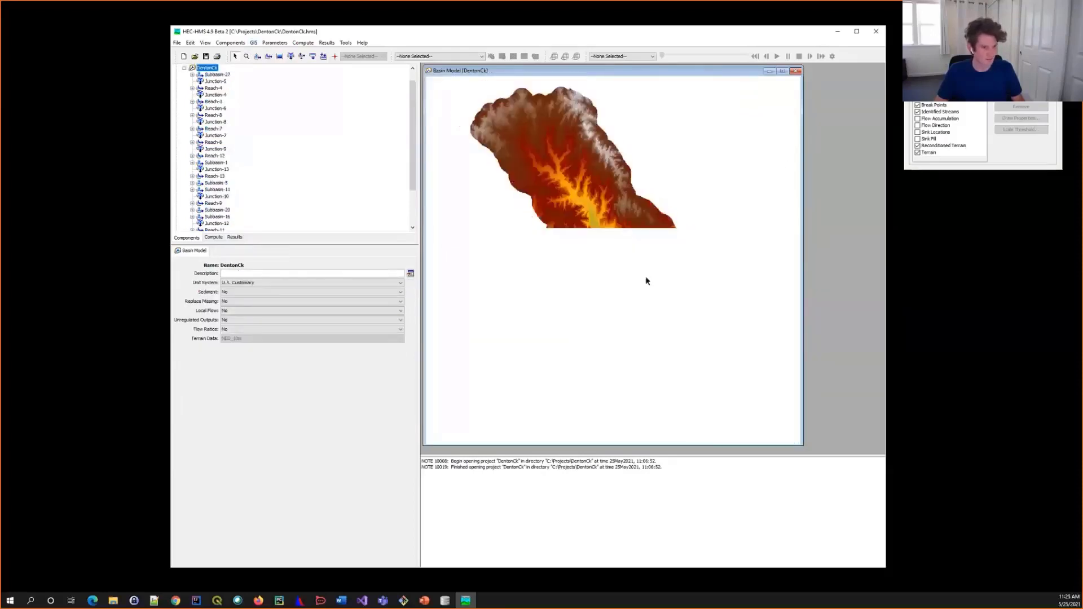
scroll(651, 327, "up", 3)
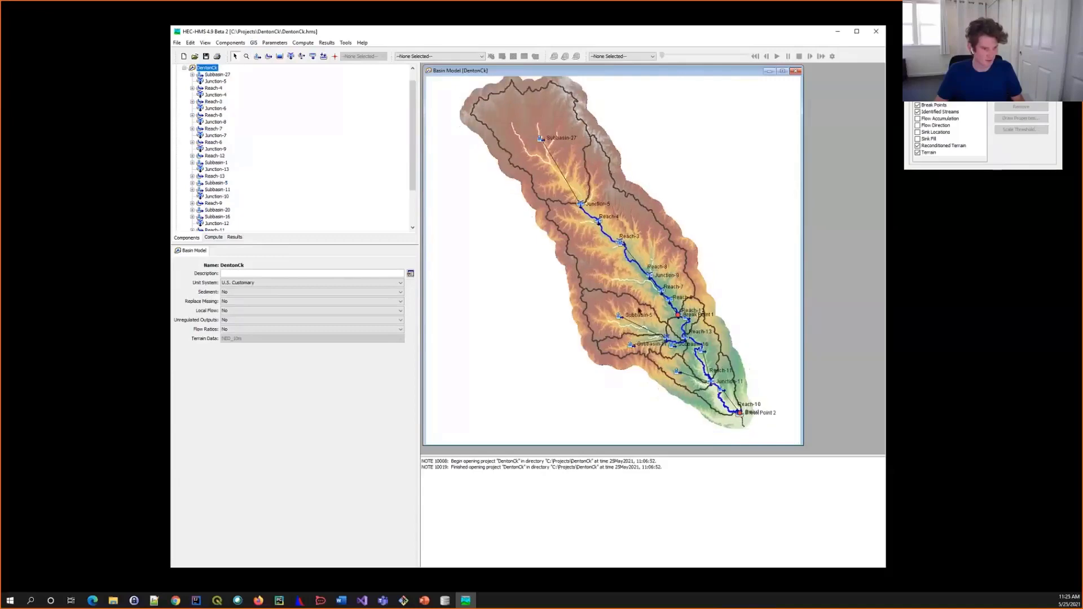
scroll(651, 324, "up", 2)
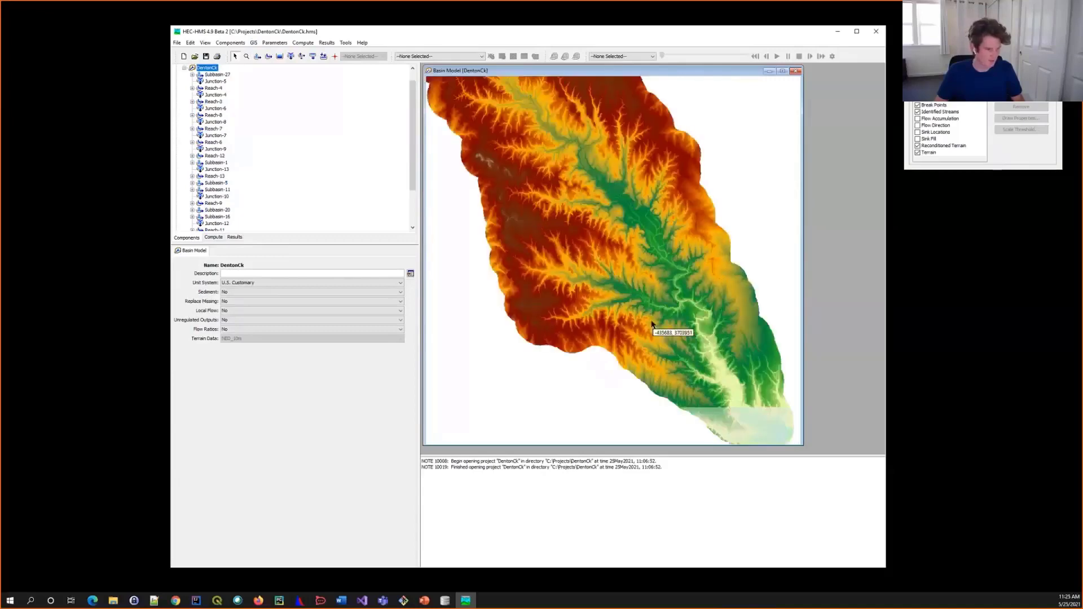
left_click(623, 295)
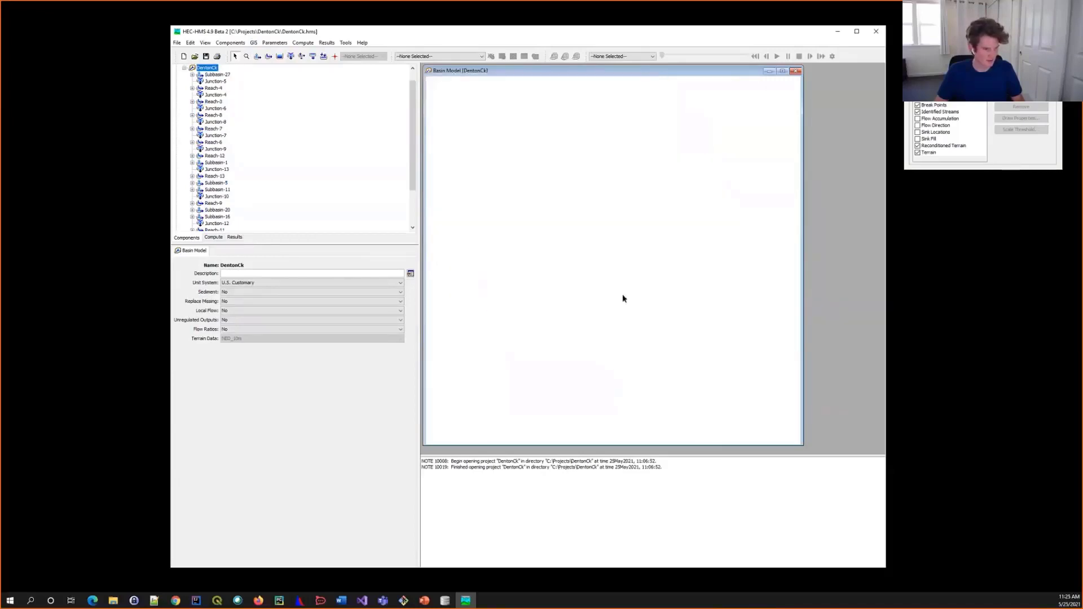
scroll(654, 320, "up", 2)
left_click(676, 294, "ctrl")
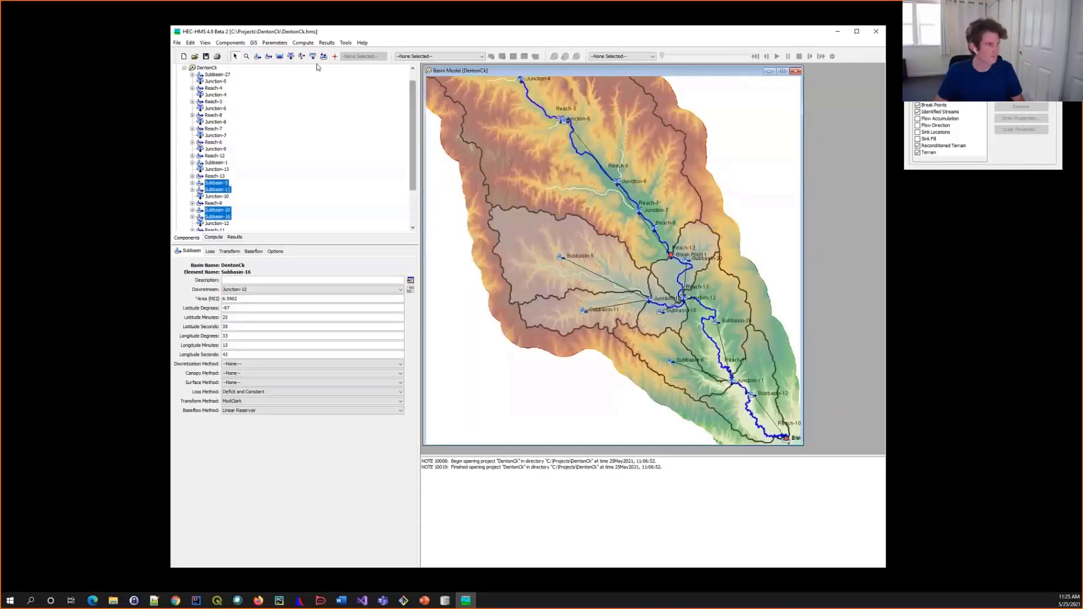
left_click(253, 43)
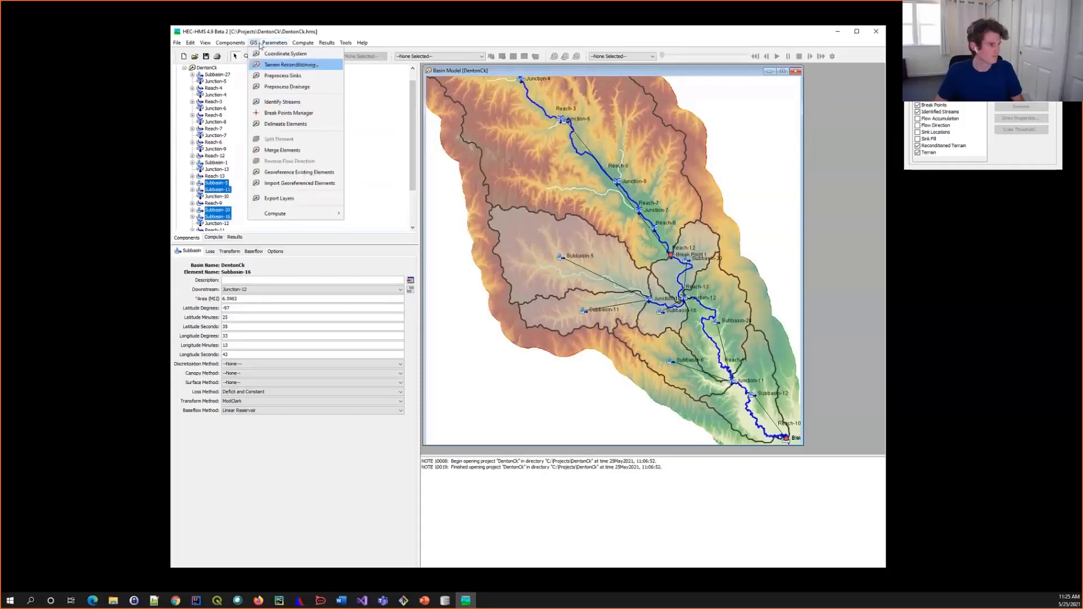
left_click(277, 151)
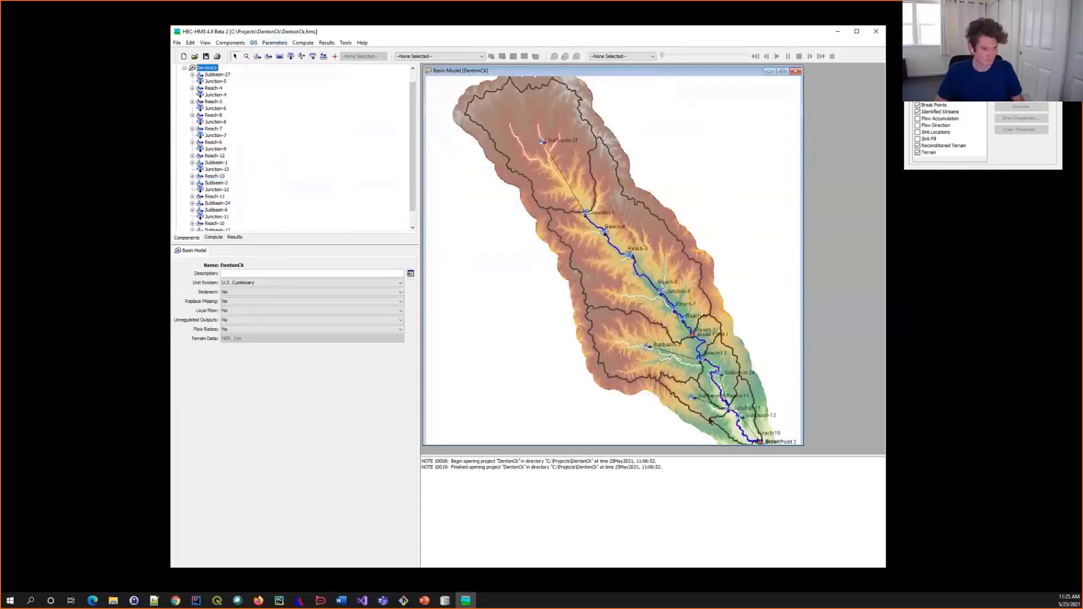
Merge Subbasins 6, 12 and 24 near the basin outlet at Break Point 2 into one subbasin.
left_click(706, 389)
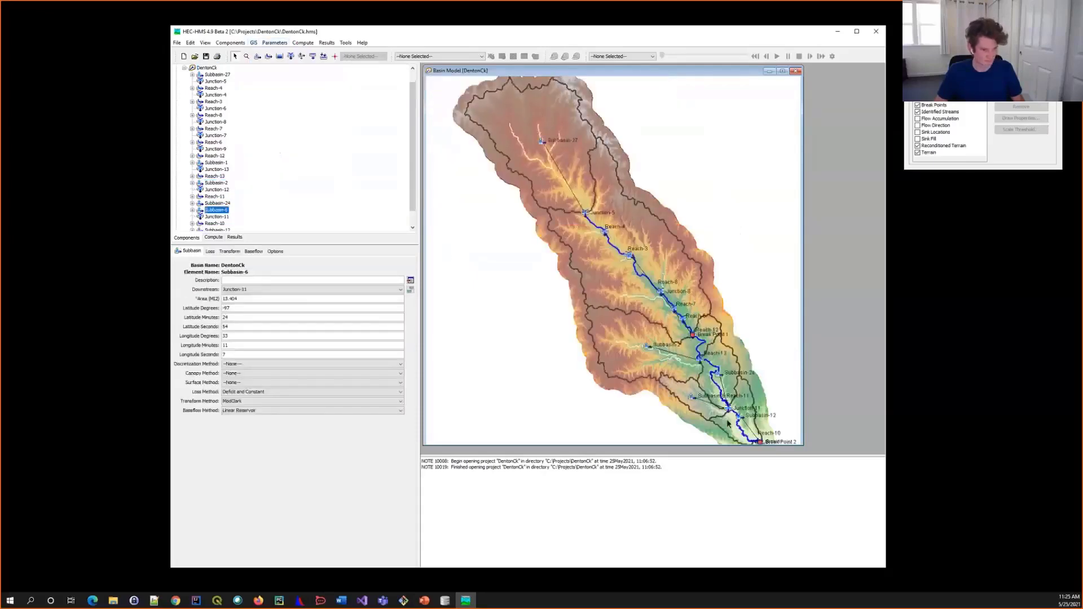
left_click(652, 319, "ctrl")
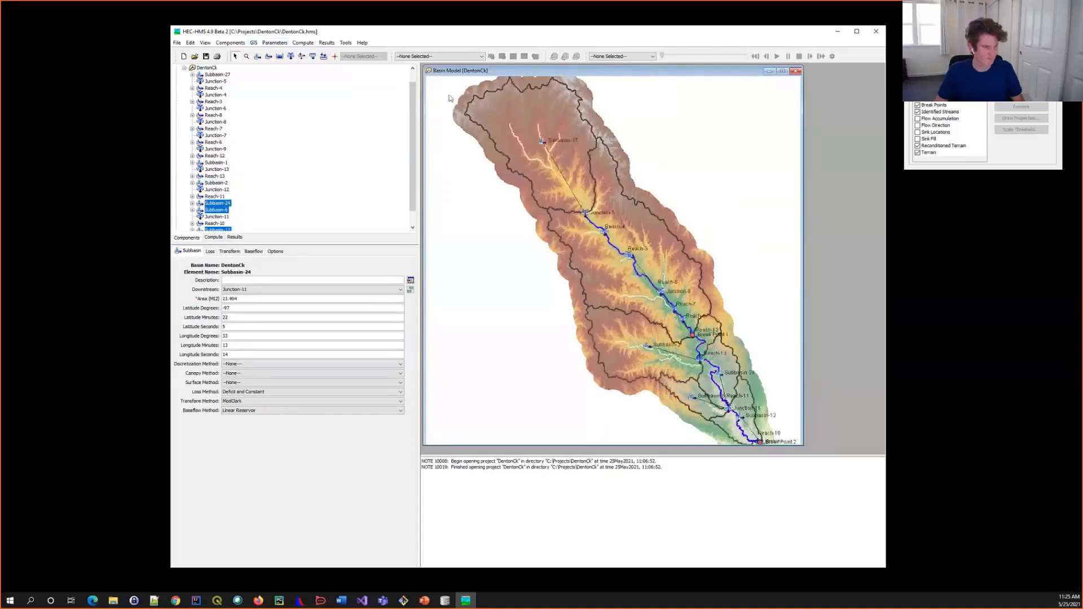
left_click(253, 43)
left_click(282, 150)
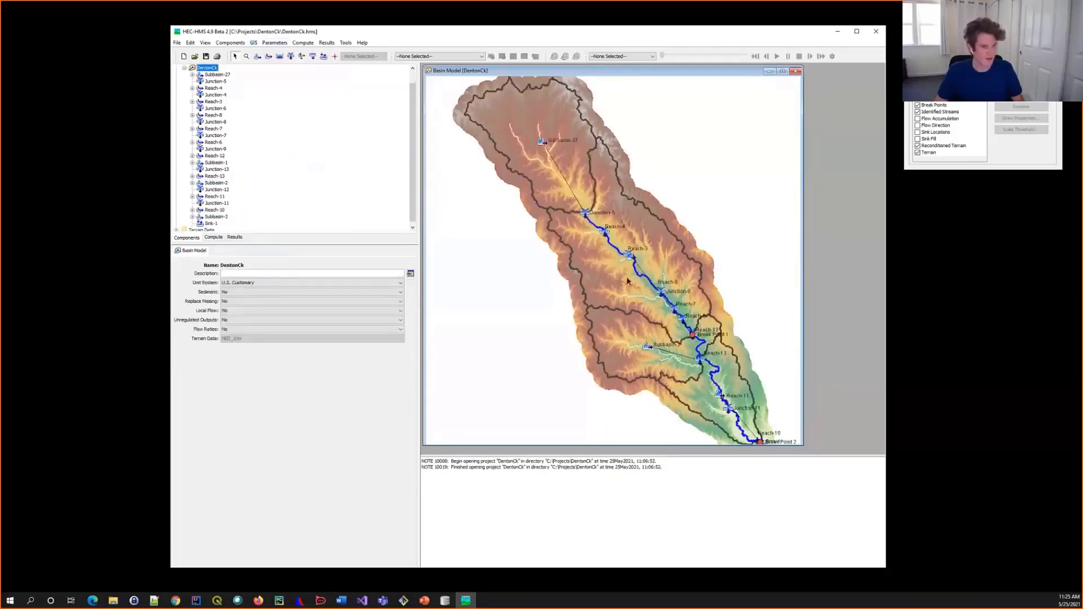
Merge Reaches 4, 3, 8, 7, 6 and 12, downstream of Junction-5 along the main stem, into a single reach.
scroll(627, 281, "up", 2)
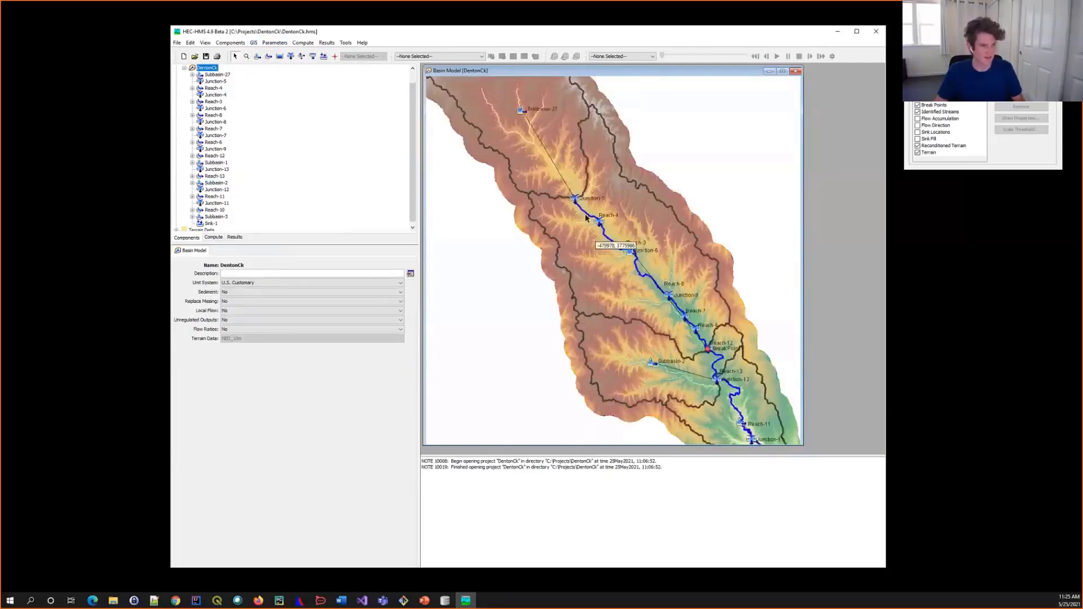
left_click(599, 225)
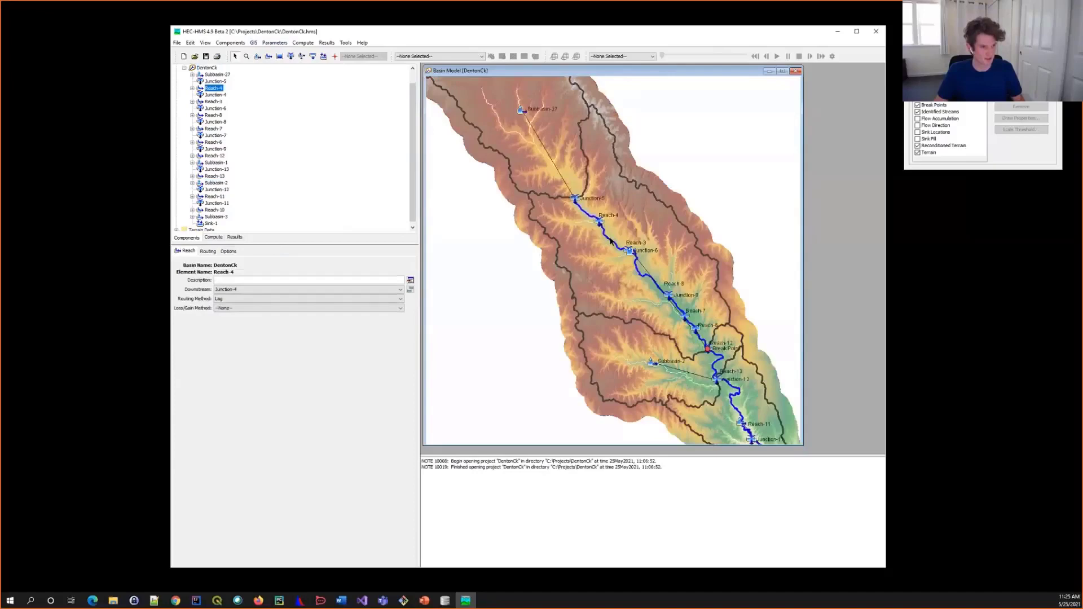
left_click(611, 241, "ctrl")
left_click(661, 297, "ctrl")
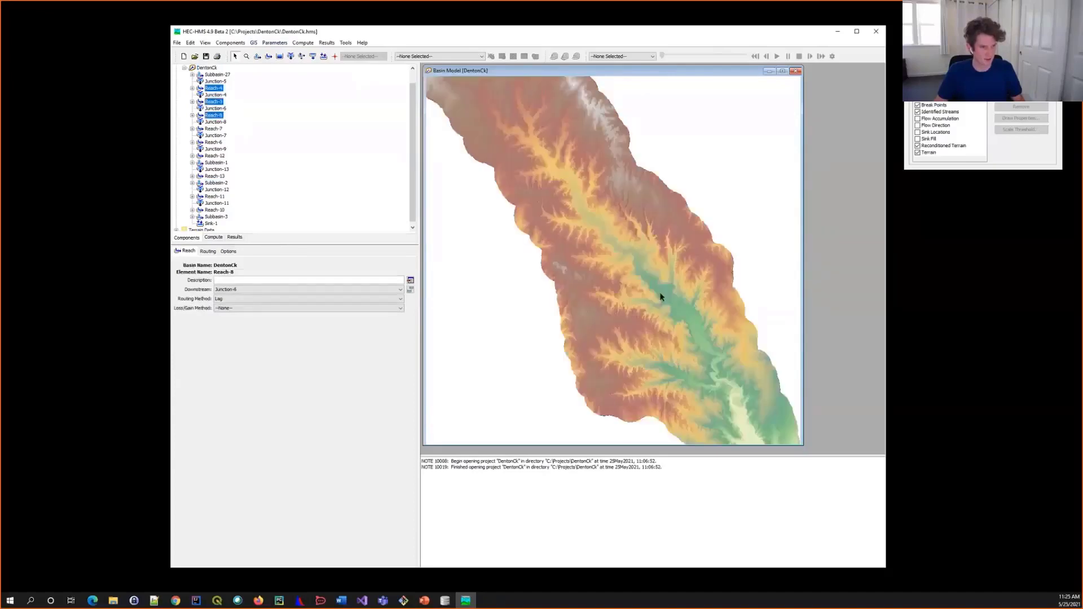
left_click(680, 312, "ctrl")
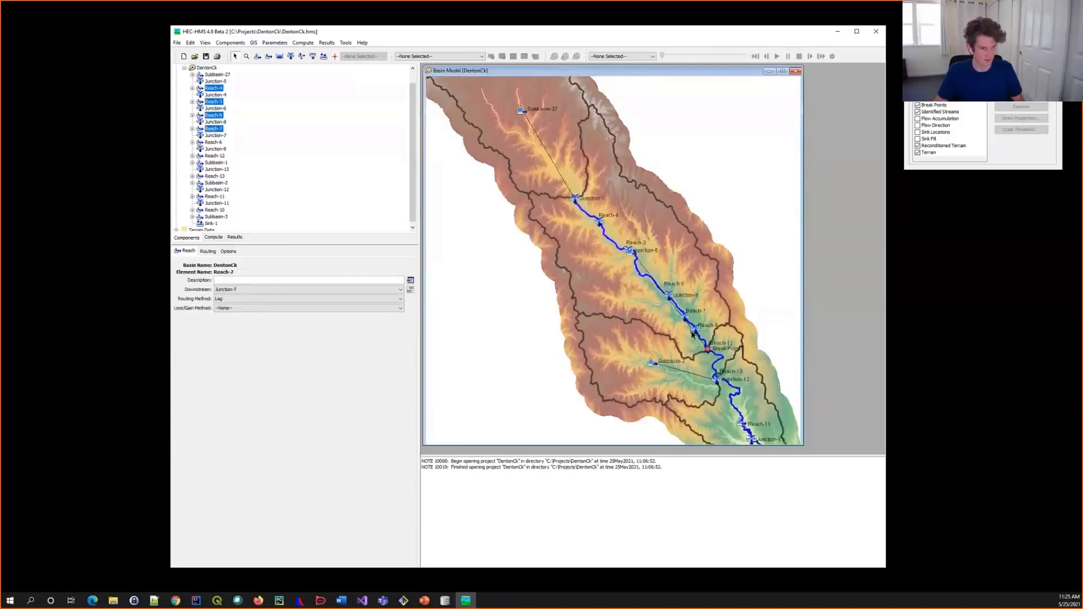
left_click(692, 328, "ctrl")
left_click(700, 338, "ctrl")
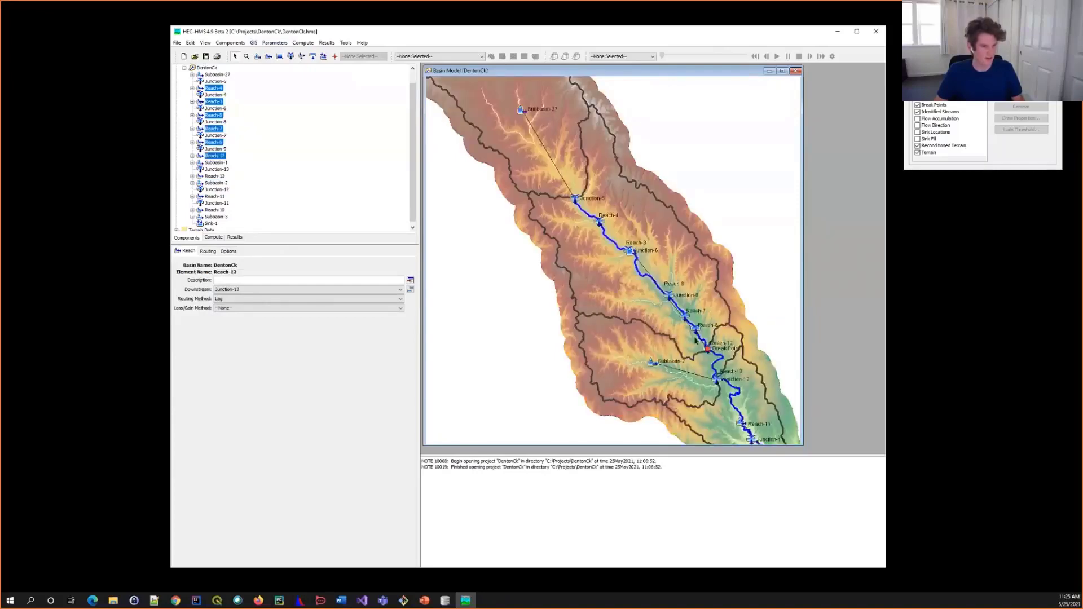
left_click(254, 42)
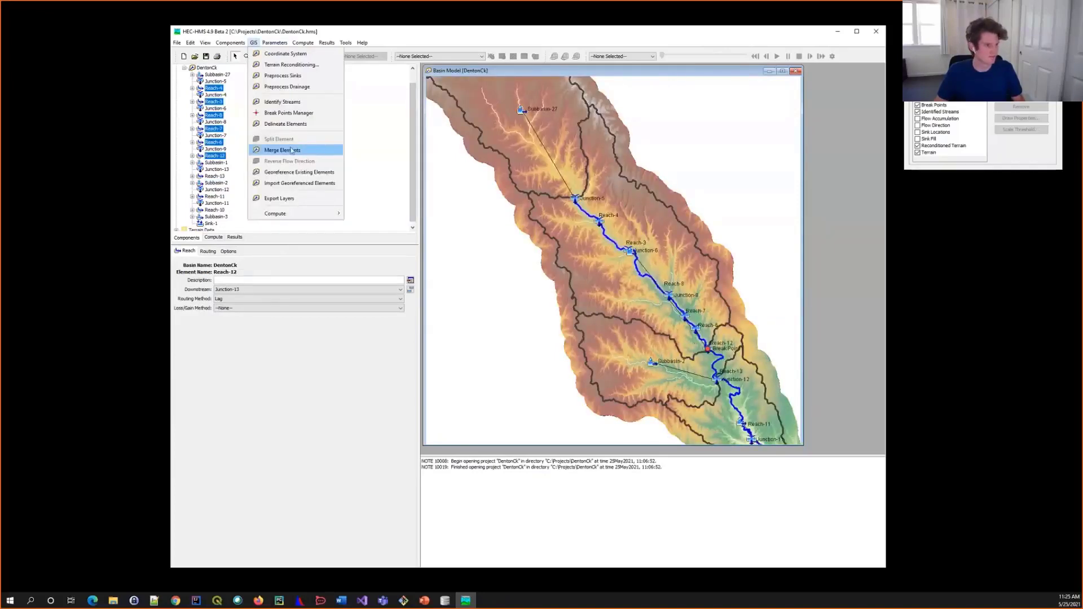
left_click(291, 150)
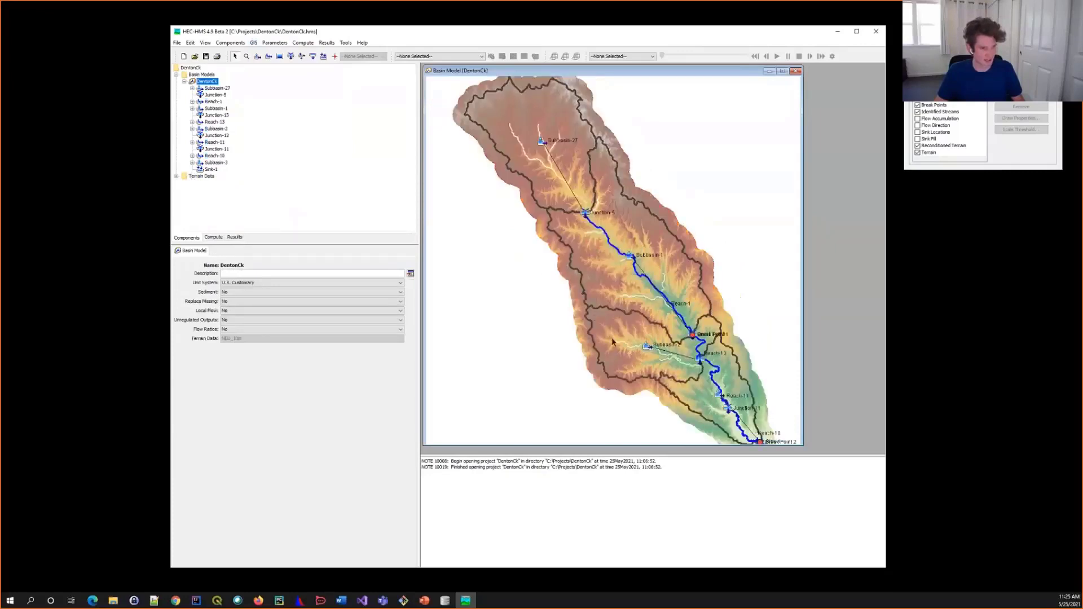
Merge Reach-11 and Reach-10, between Junction-12 and the basin outlet, into one reach.
scroll(613, 342, "up", 2)
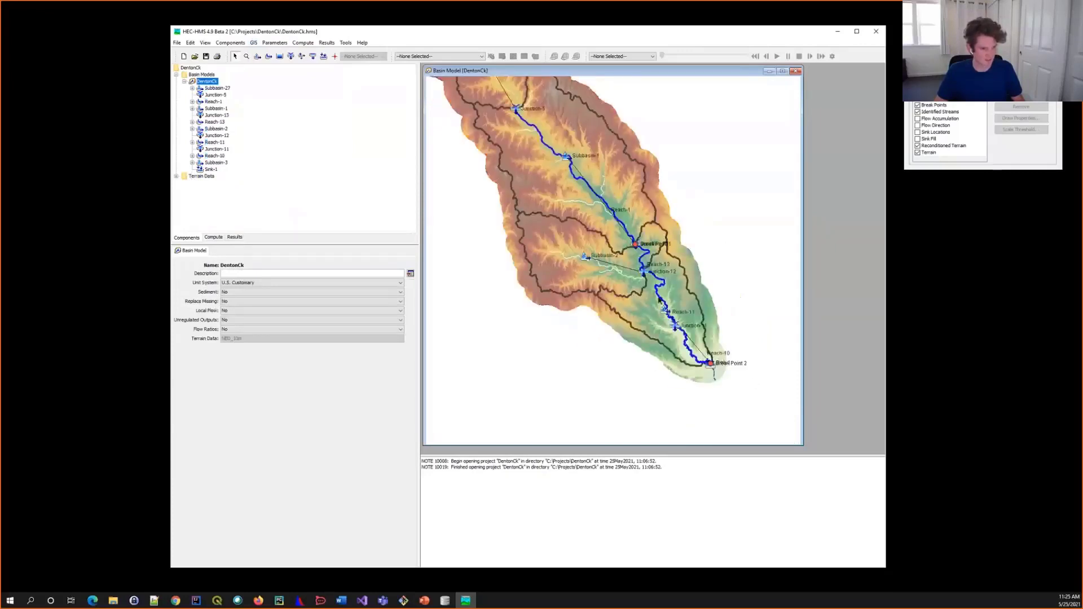
left_click(658, 301)
left_click(684, 347)
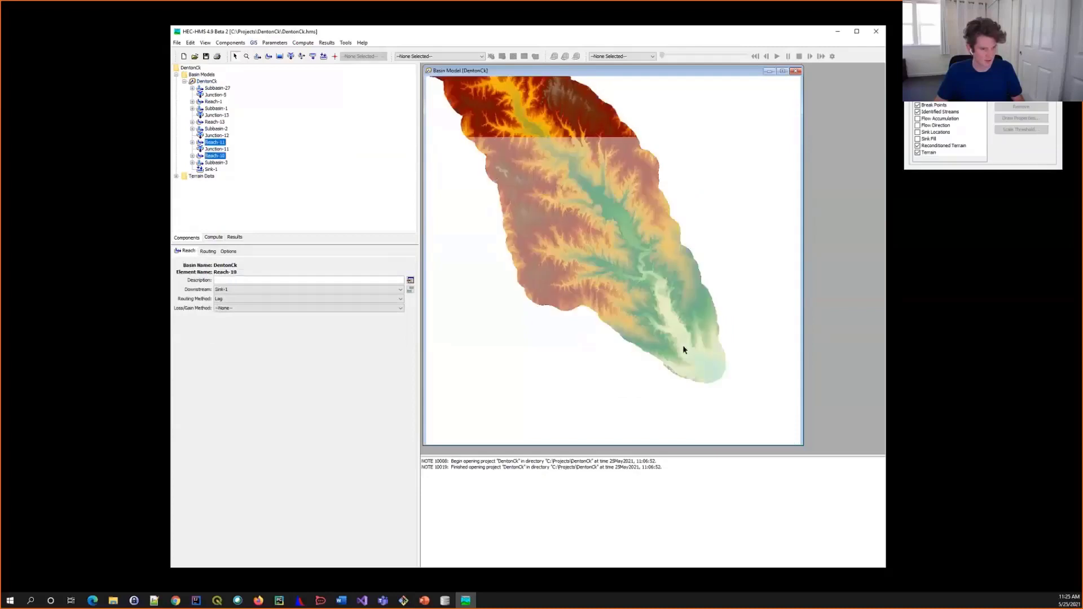
left_click(253, 44)
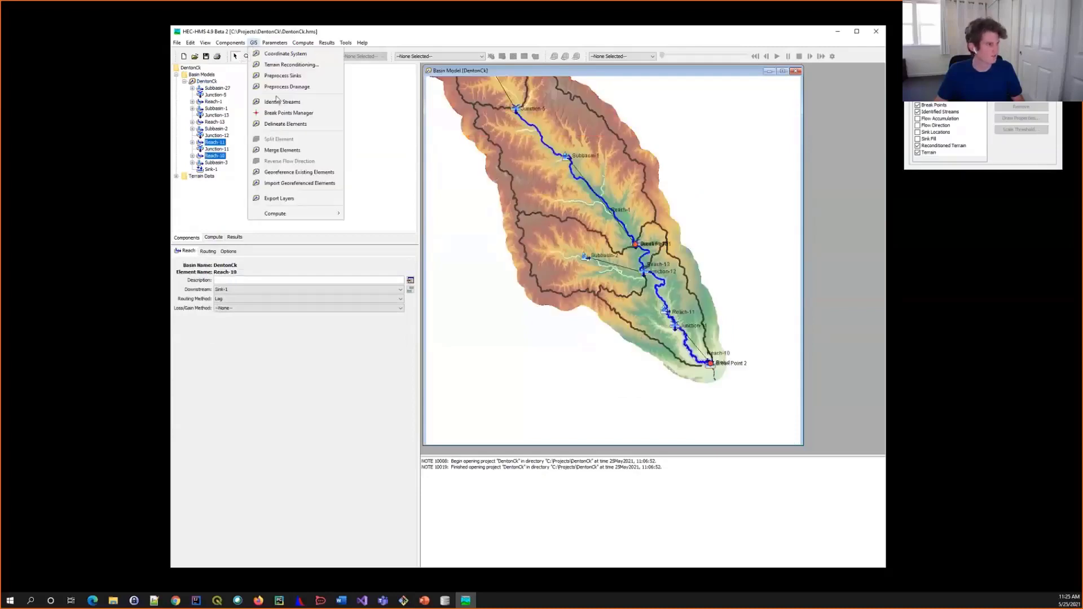
left_click(285, 147)
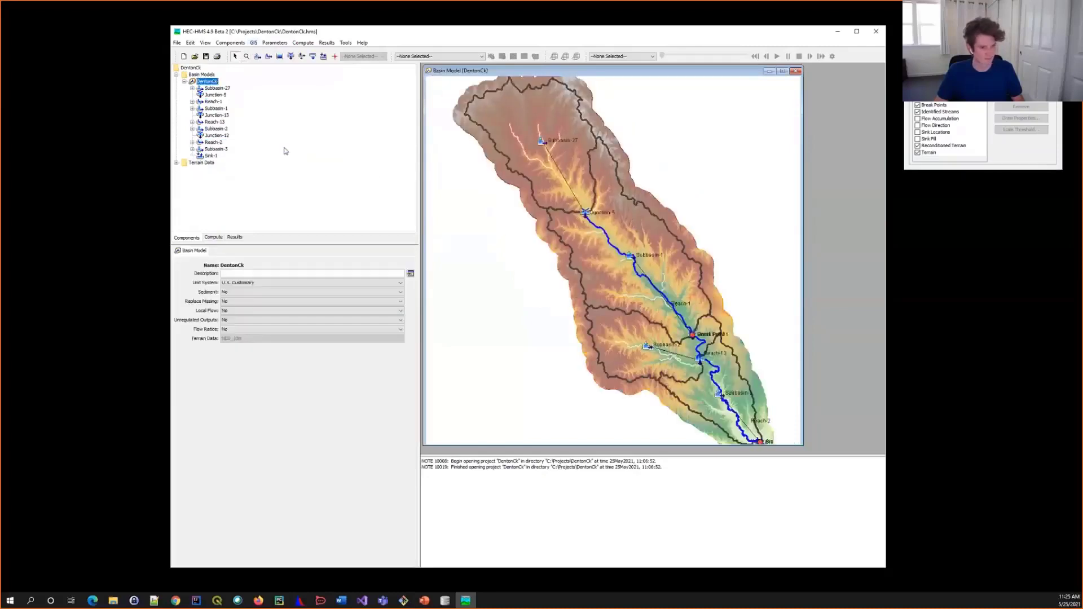
Try to merge the adjacent Subbasin-1 and Subbasin-2.
scroll(693, 276, "down", 1)
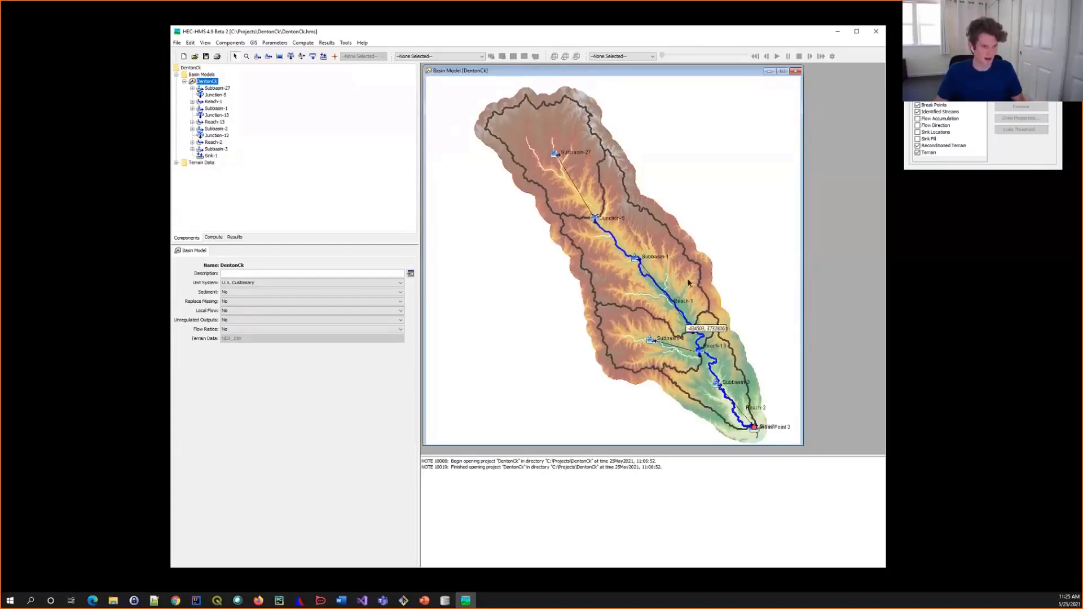
left_click(688, 282)
left_click(629, 333, "ctrl")
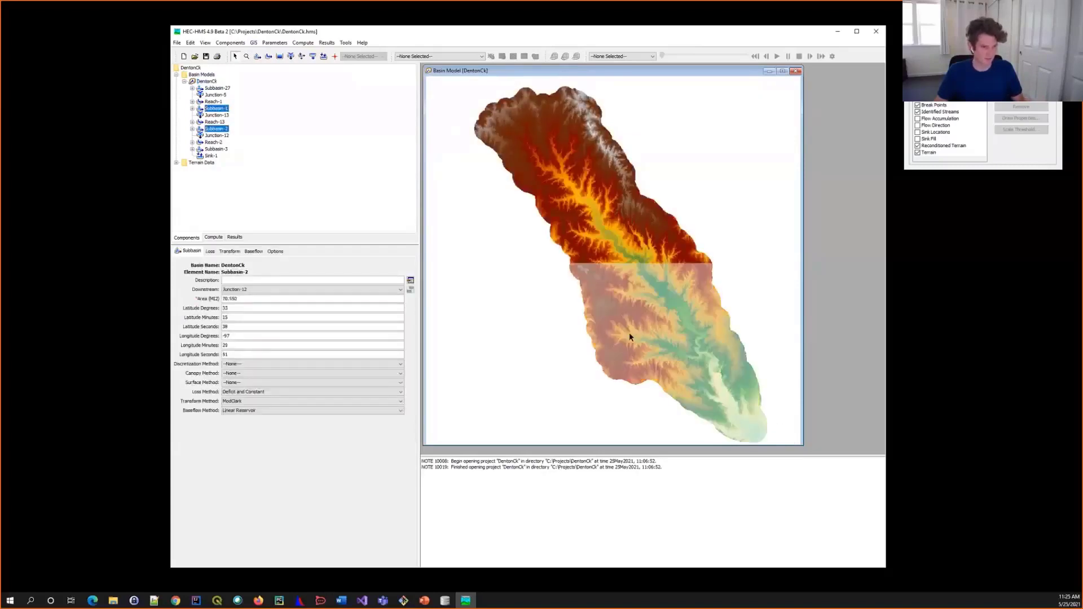
left_click(254, 43)
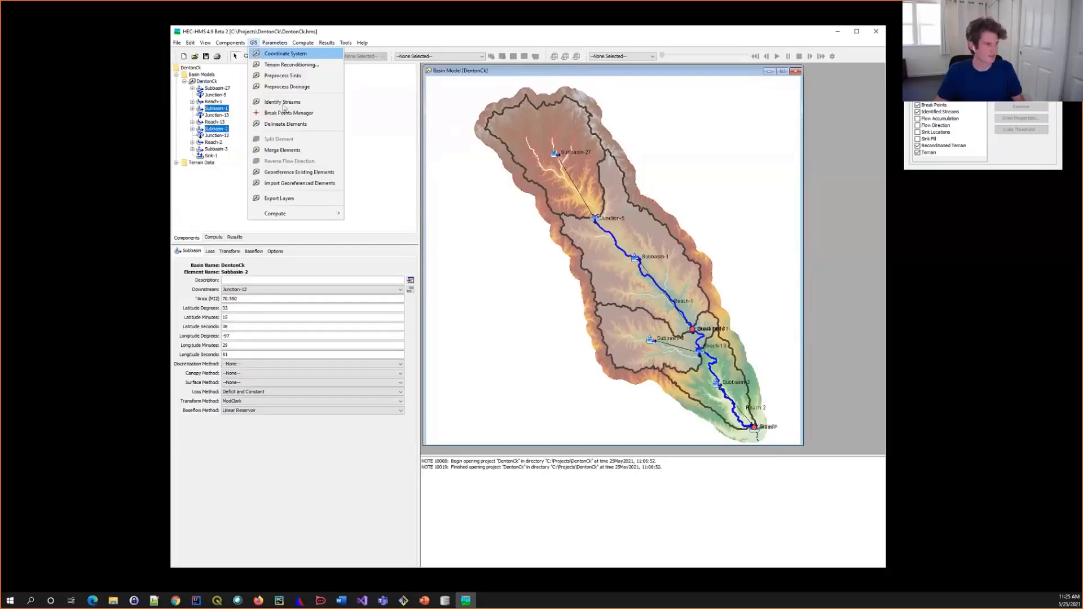
left_click(282, 150)
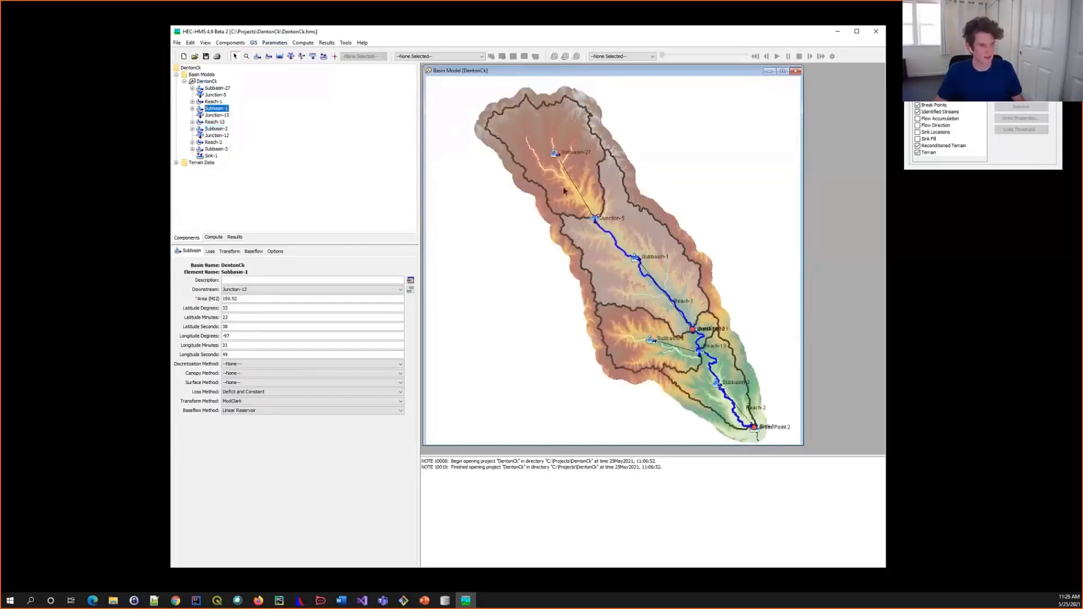
Try to merge the non-adjacent Subbasin-27 and Subbasin-2.
left_click(563, 188)
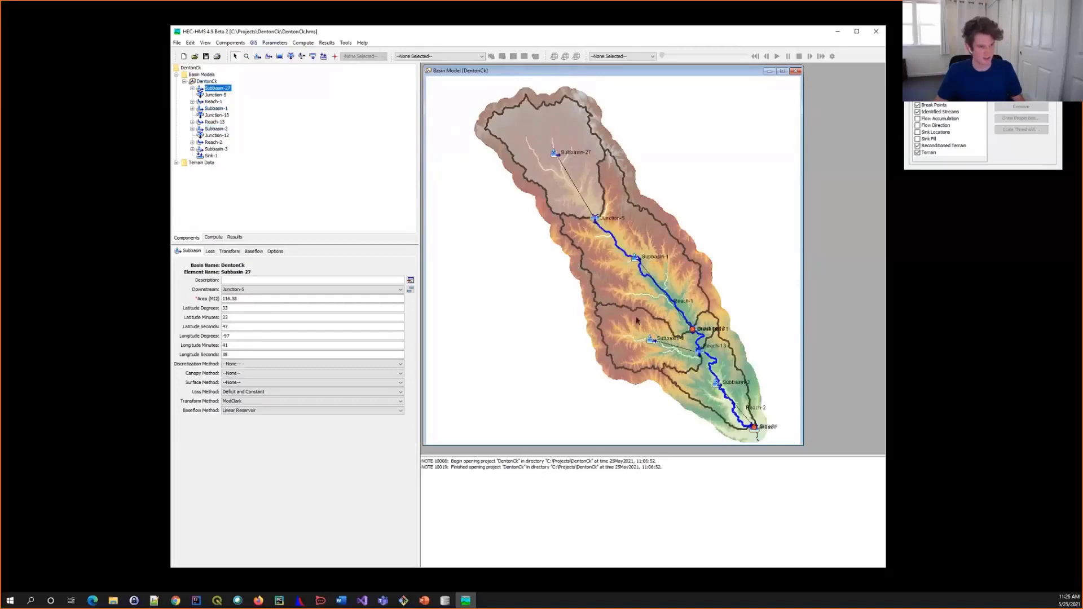
left_click(640, 319, "ctrl")
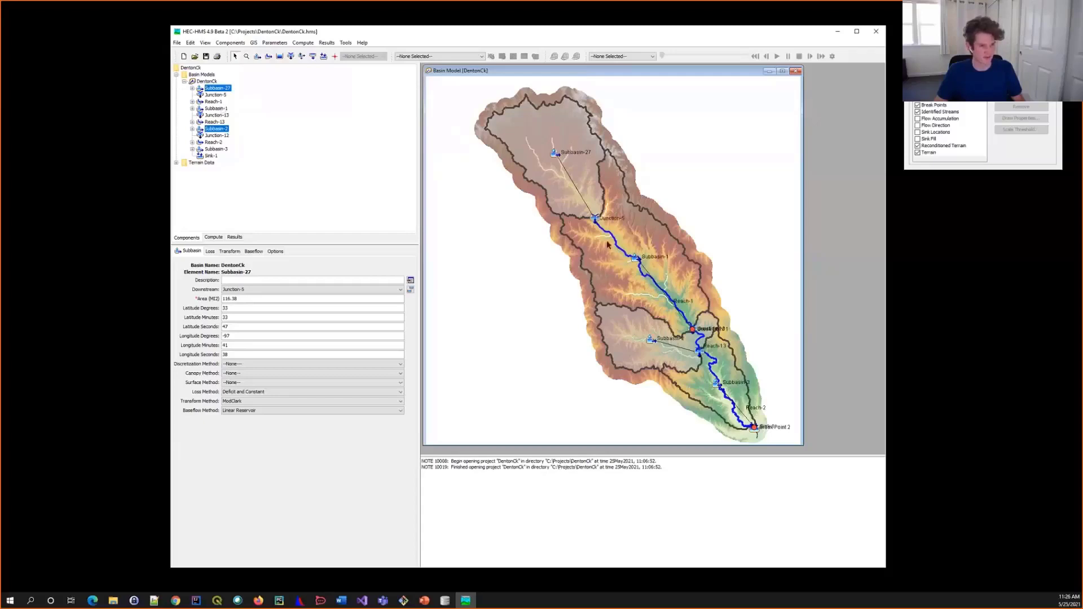
left_click(256, 42)
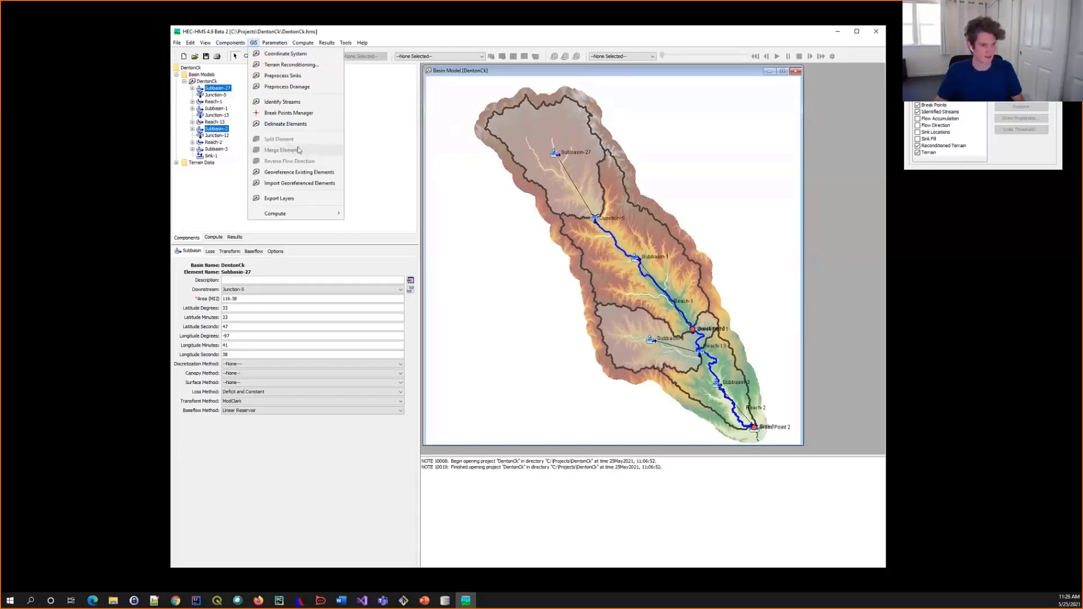
left_click(539, 241)
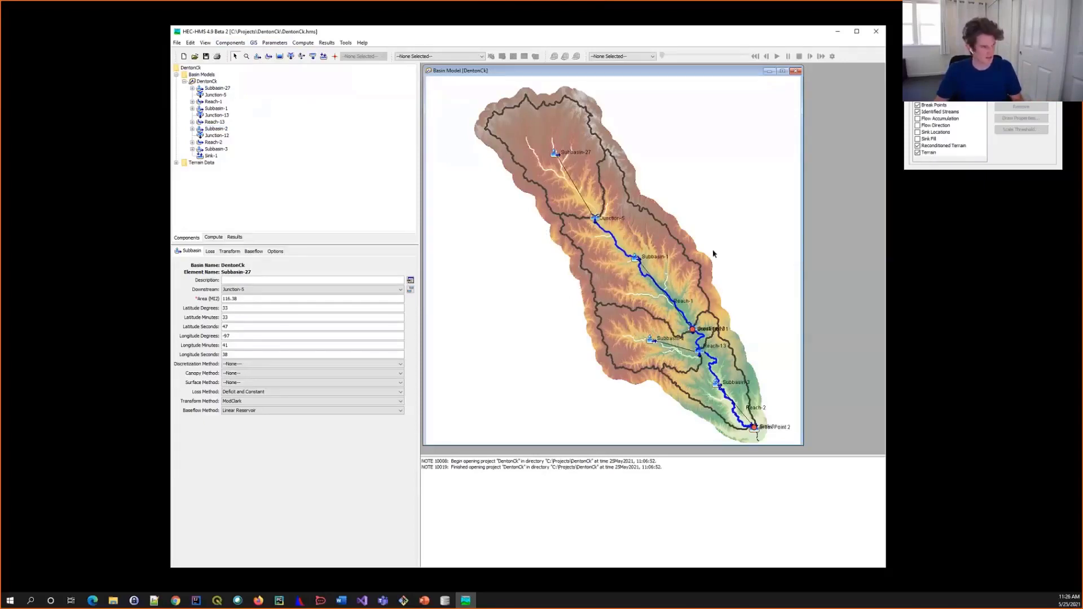
Change the discretization method to Structured for all subbasins in the DentonCk basin model.
left_click(215, 83)
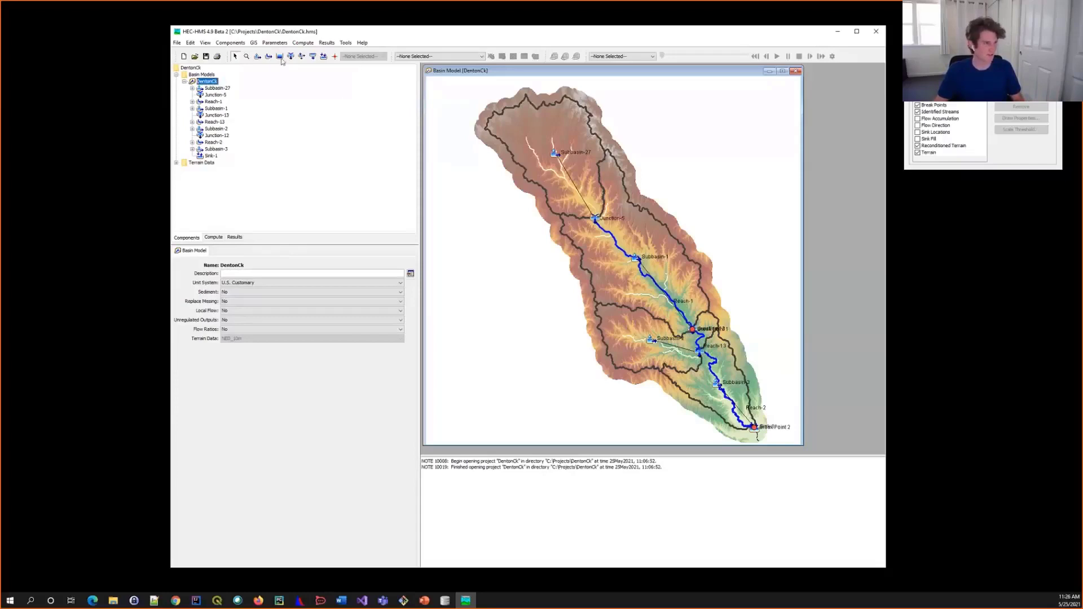
left_click(303, 44)
mouse_move(274, 43)
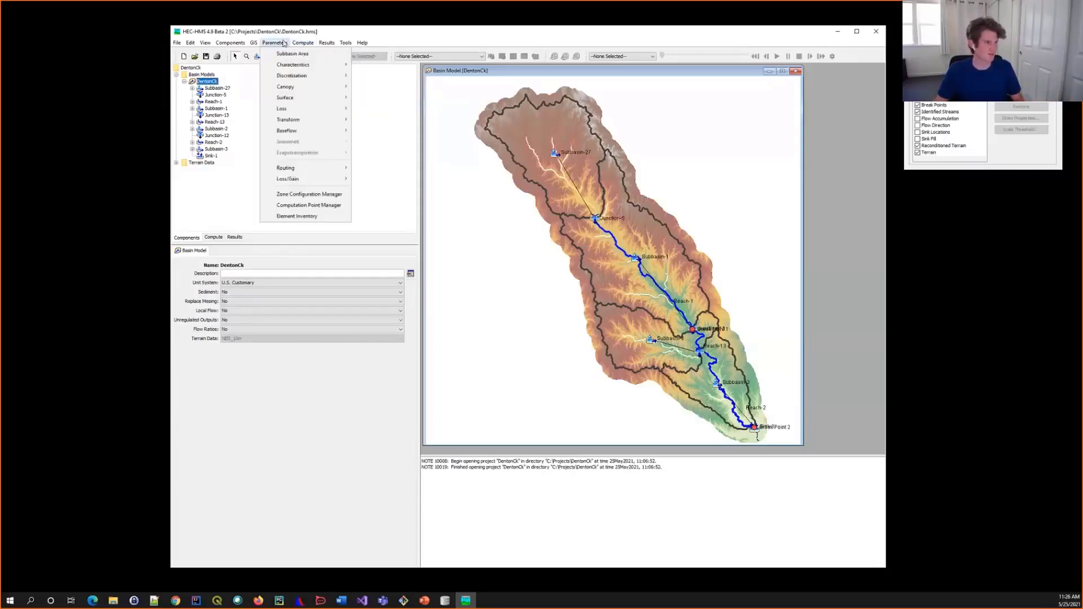
mouse_move(287, 63)
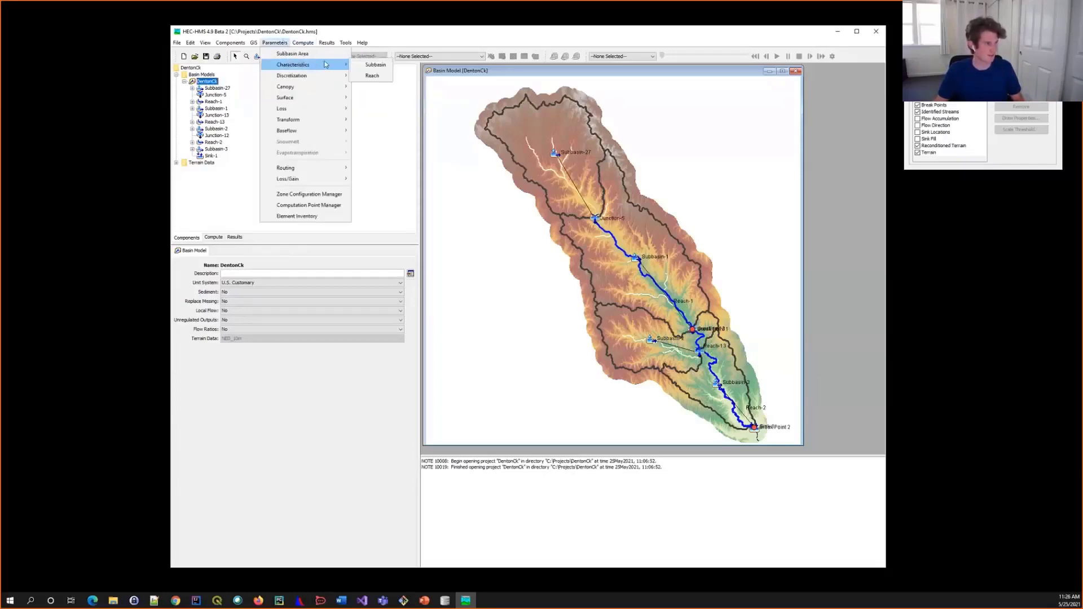
mouse_move(320, 78)
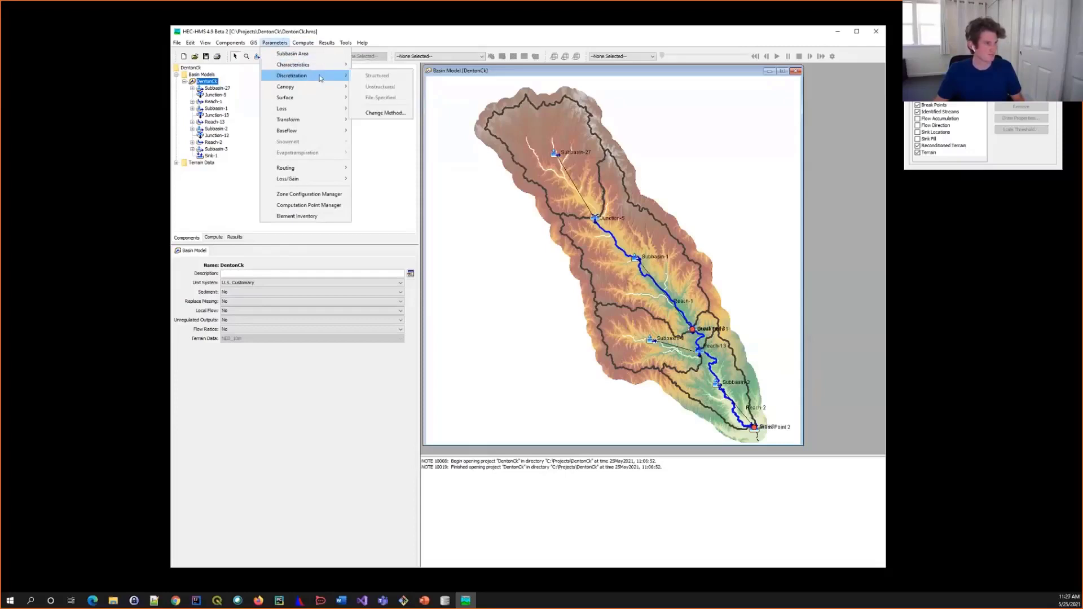
left_click(385, 113)
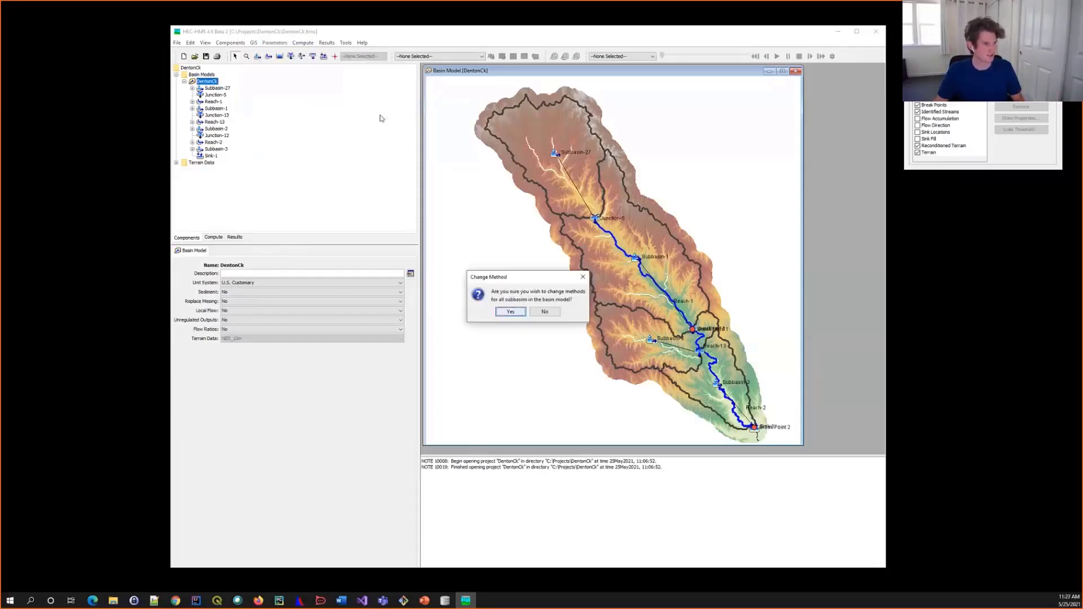
left_click(511, 312)
left_click(538, 297)
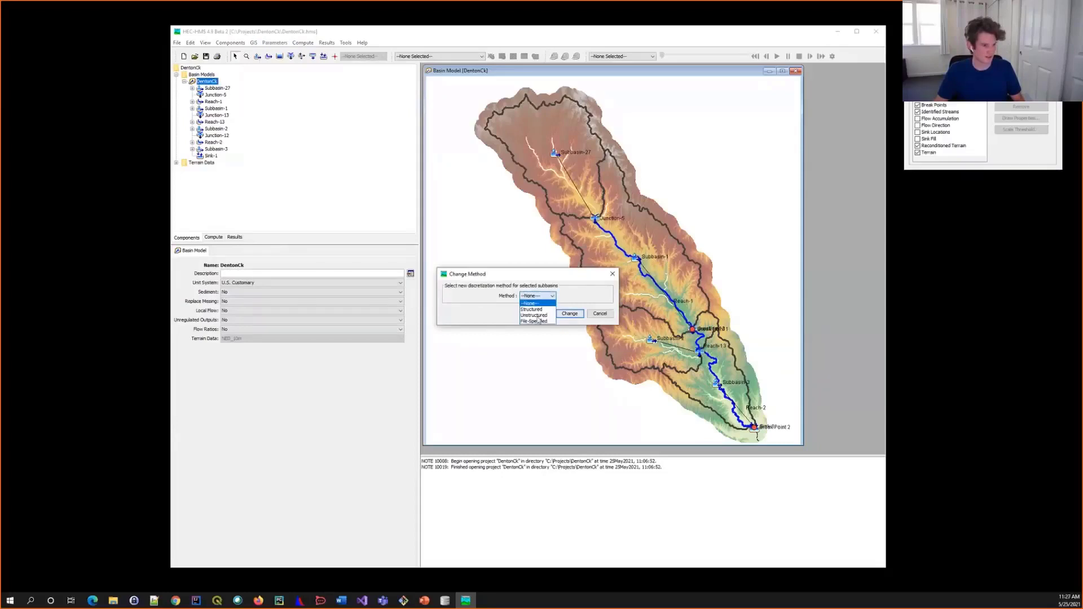
left_click(533, 309)
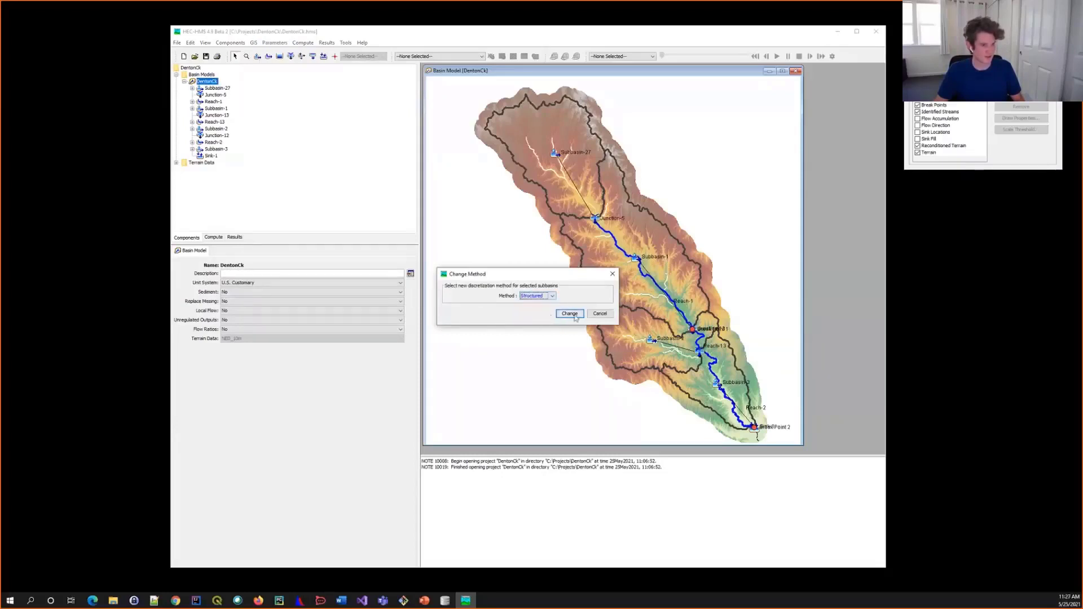
left_click(569, 313)
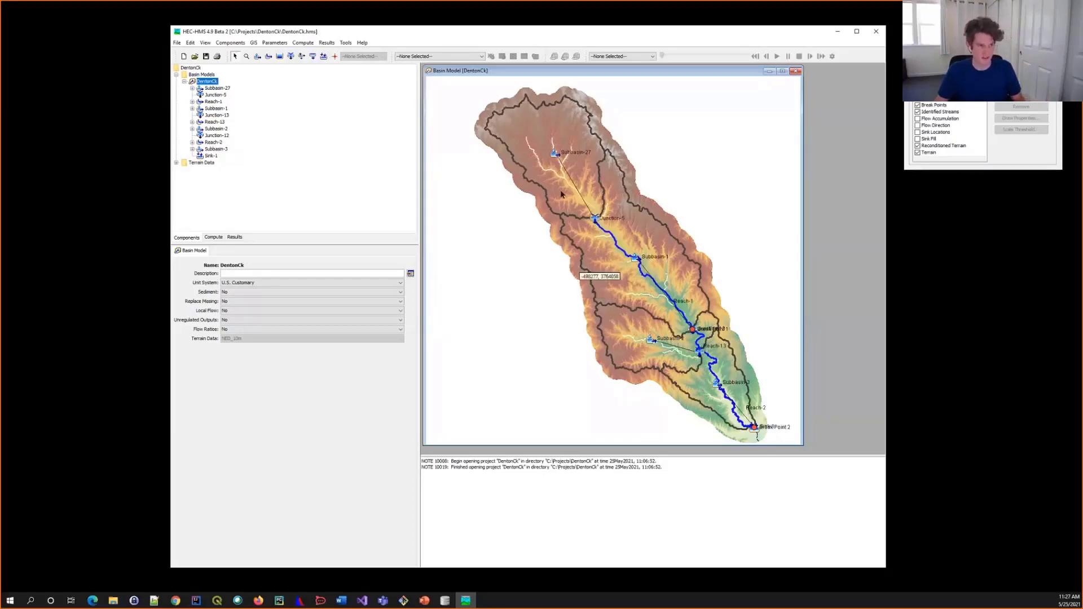
Compute the grid cells for the DentonCk basin model.
left_click(254, 43)
mouse_move(281, 214)
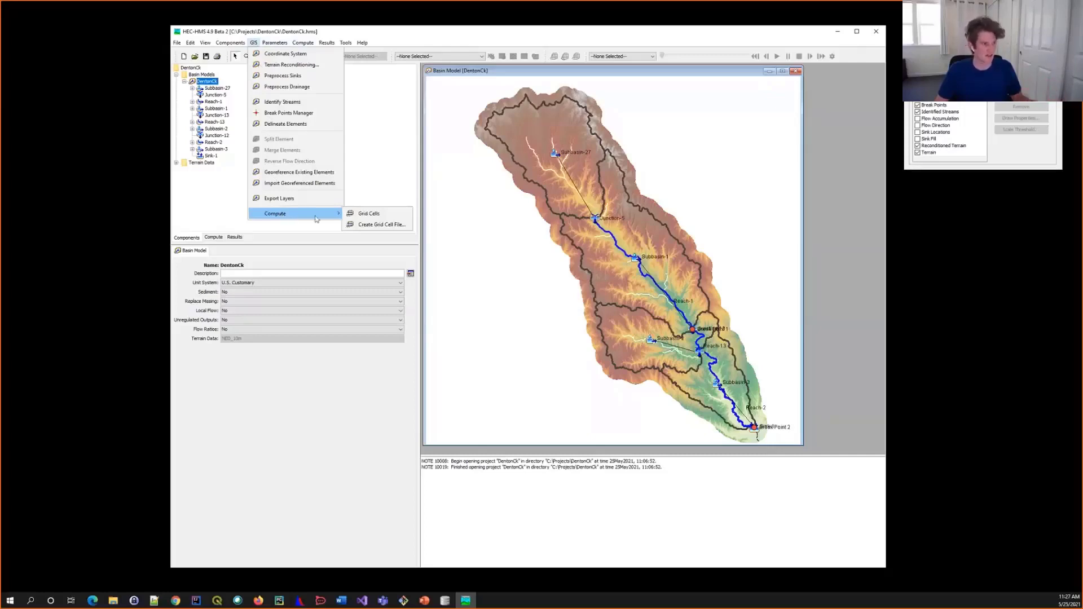
left_click(362, 216)
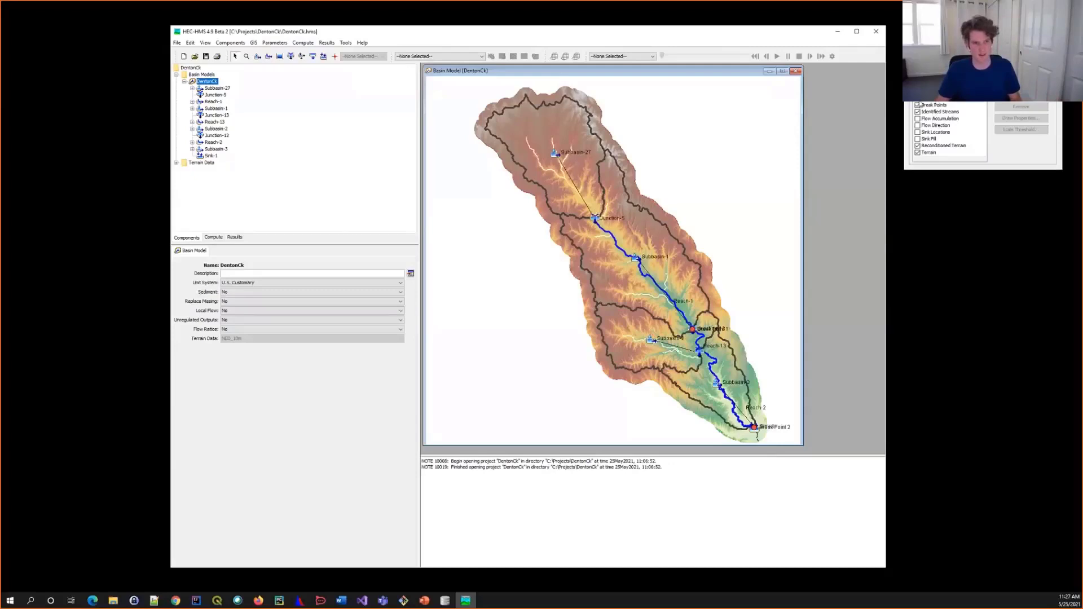
Show and hide the grid cells on the basin map, and switch to the PowerPoint presentation.
left_click(918, 106)
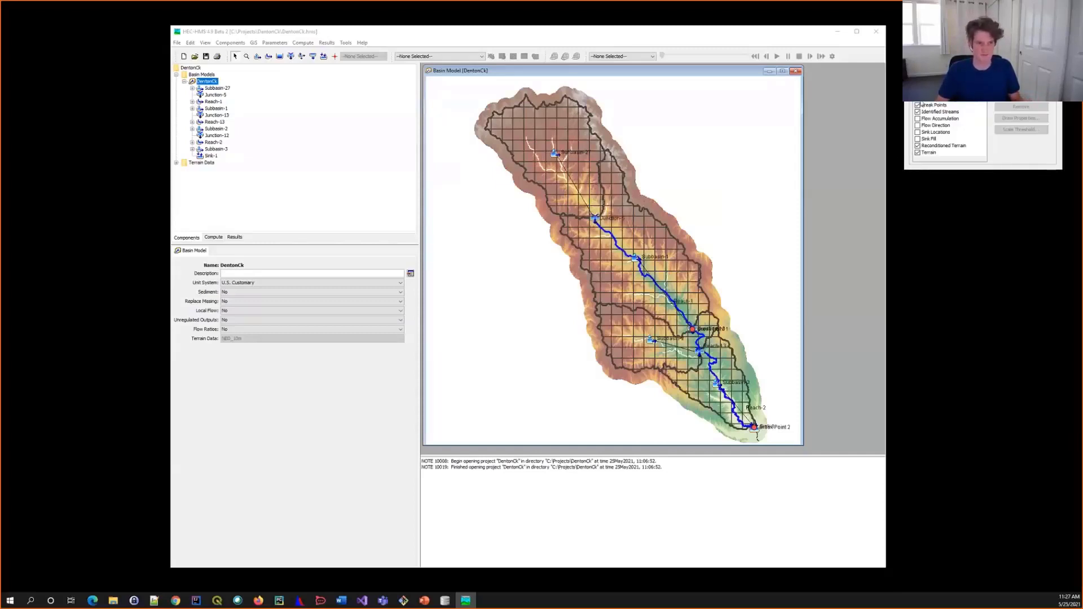
left_click(918, 105)
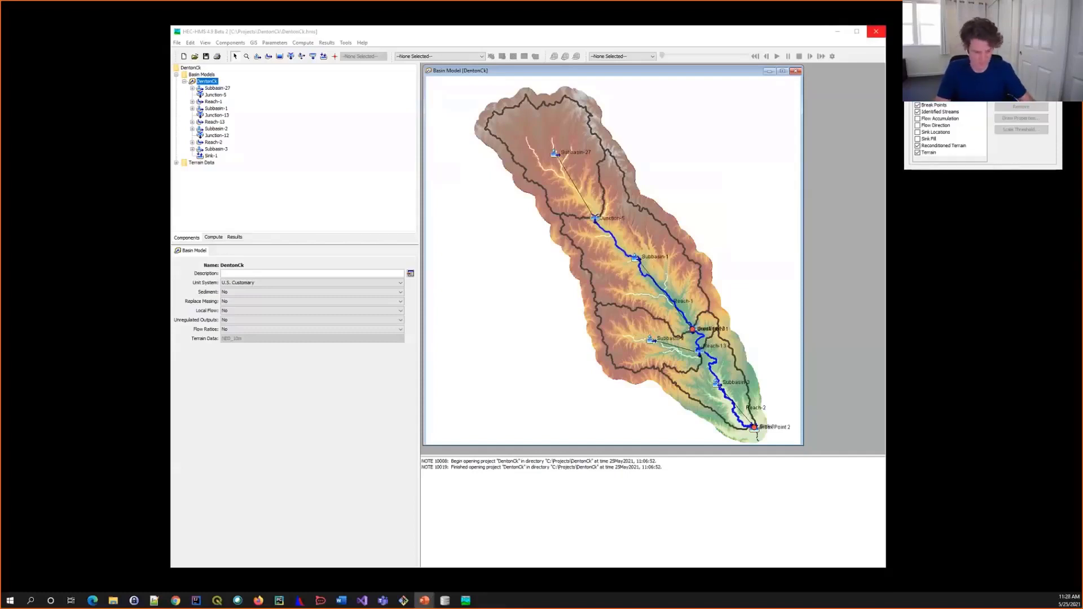
key("alt+Tab")
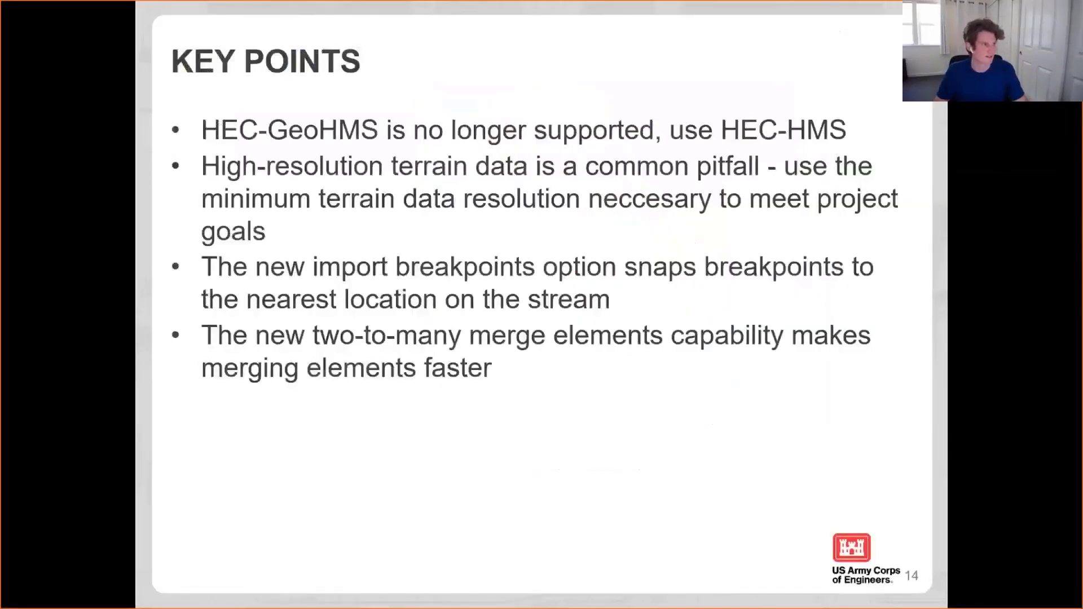
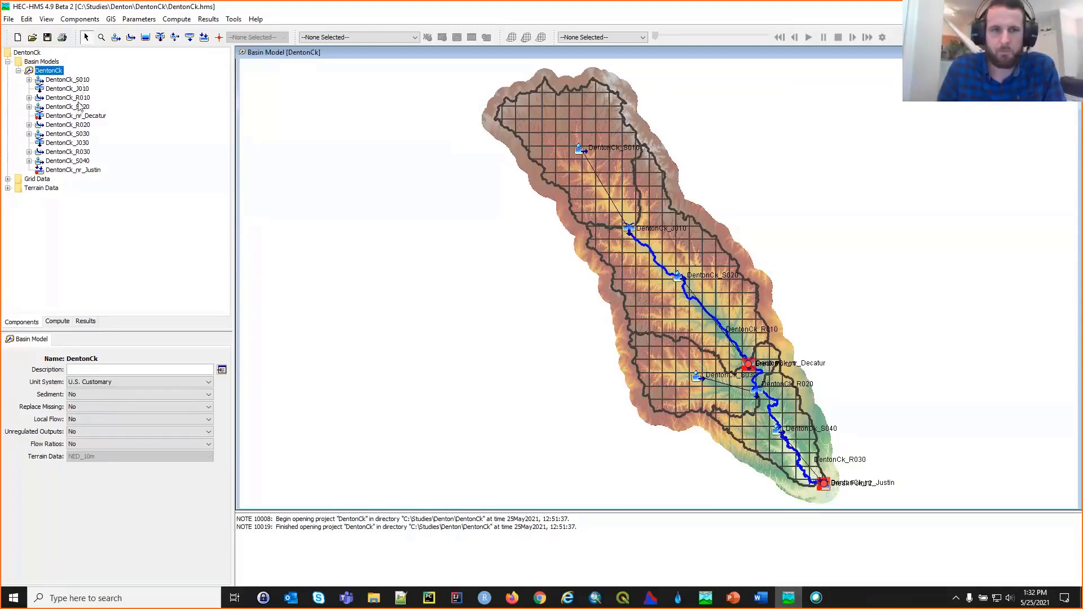
View the subbasin characteristics table for the DentonCk basin model.
left_click(149, 21)
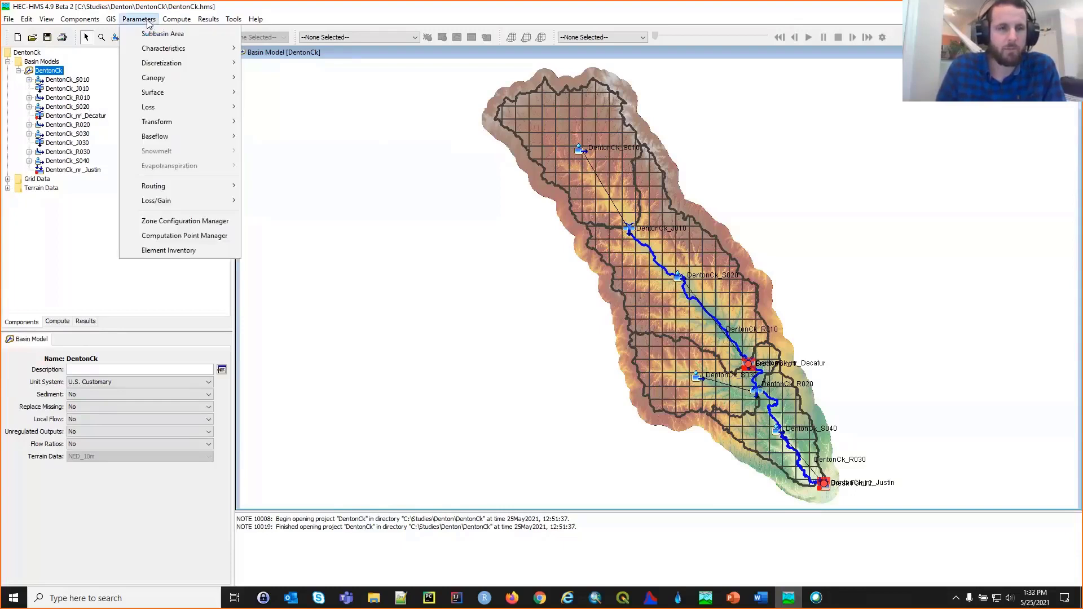
mouse_move(151, 50)
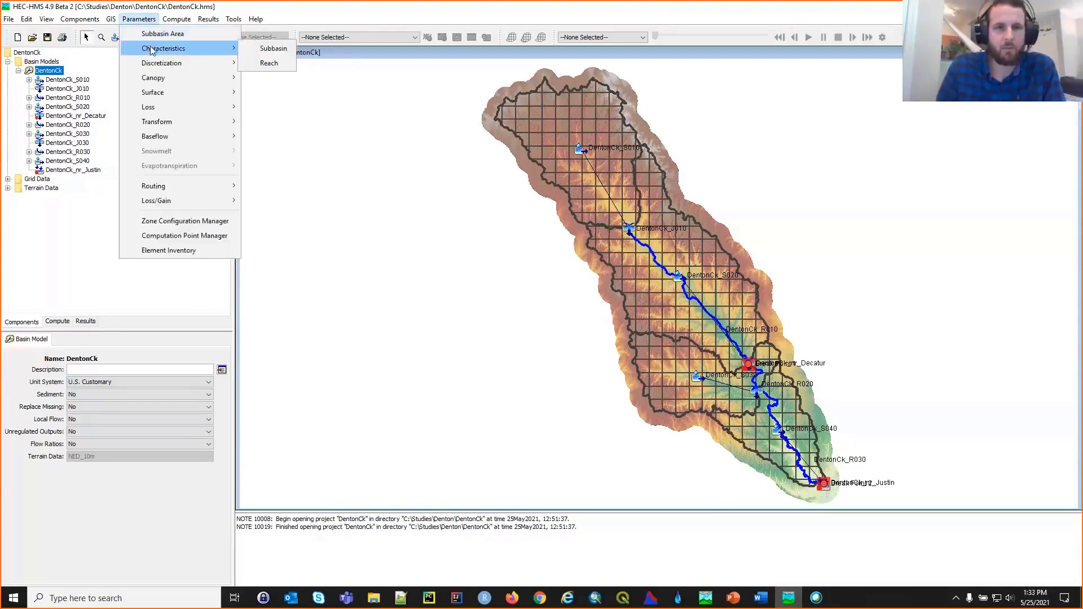
left_click(267, 51)
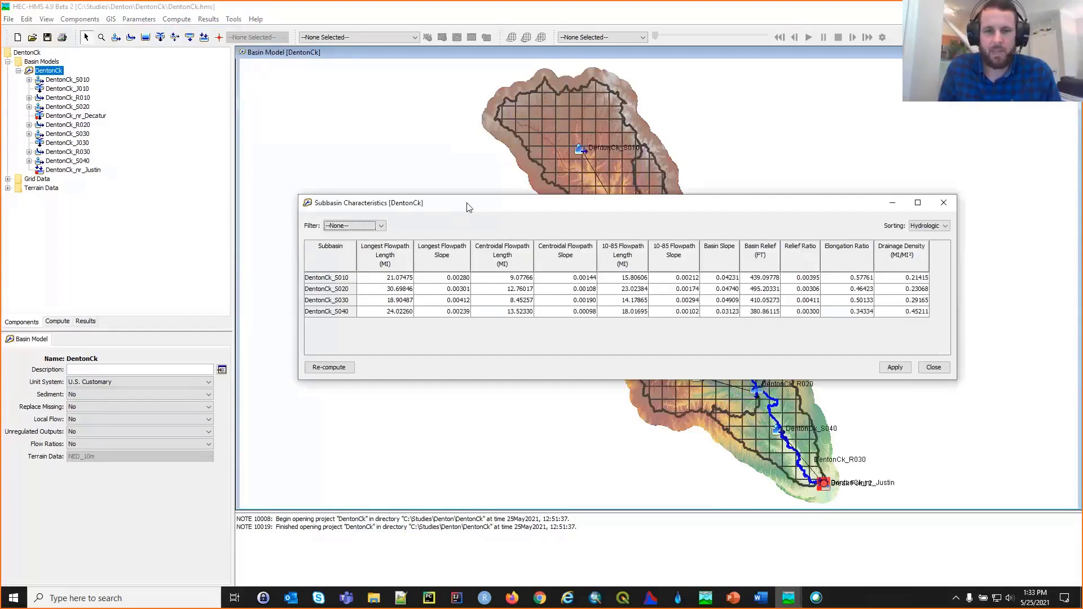
left_click_drag(466, 205, 469, 198)
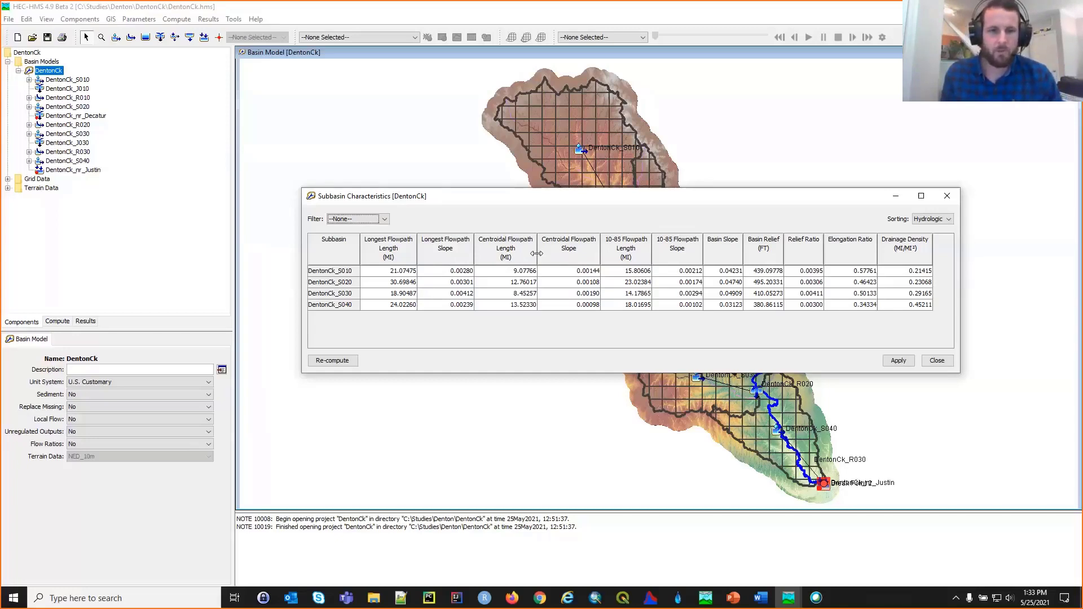
Set DentonCk_S010's longest flowpath length to 20 mi, apply it, and re-compute the subbasin characteristics.
left_click(400, 275)
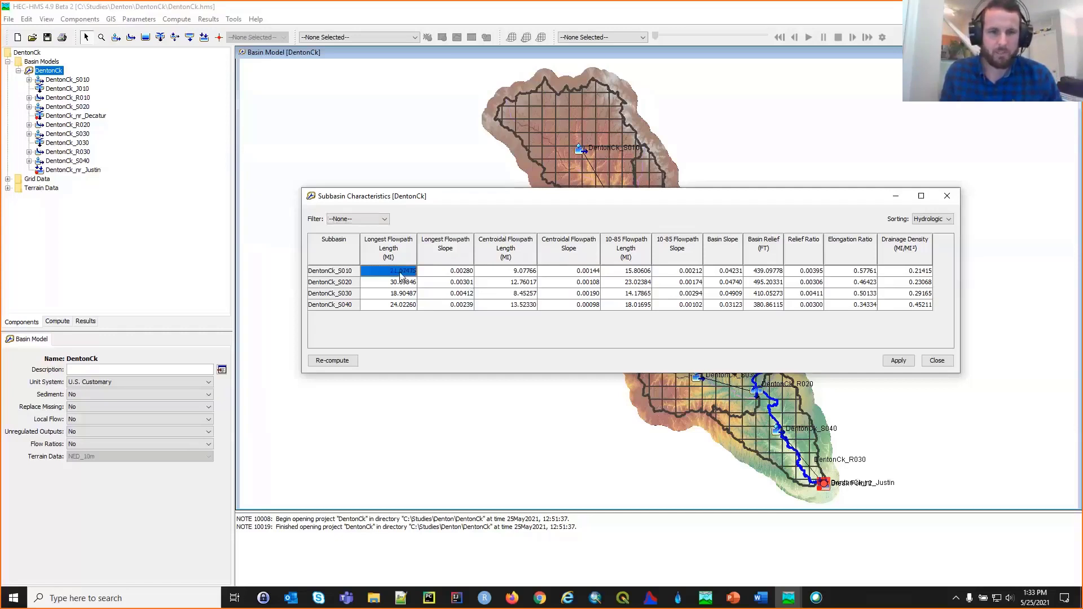
type("20")
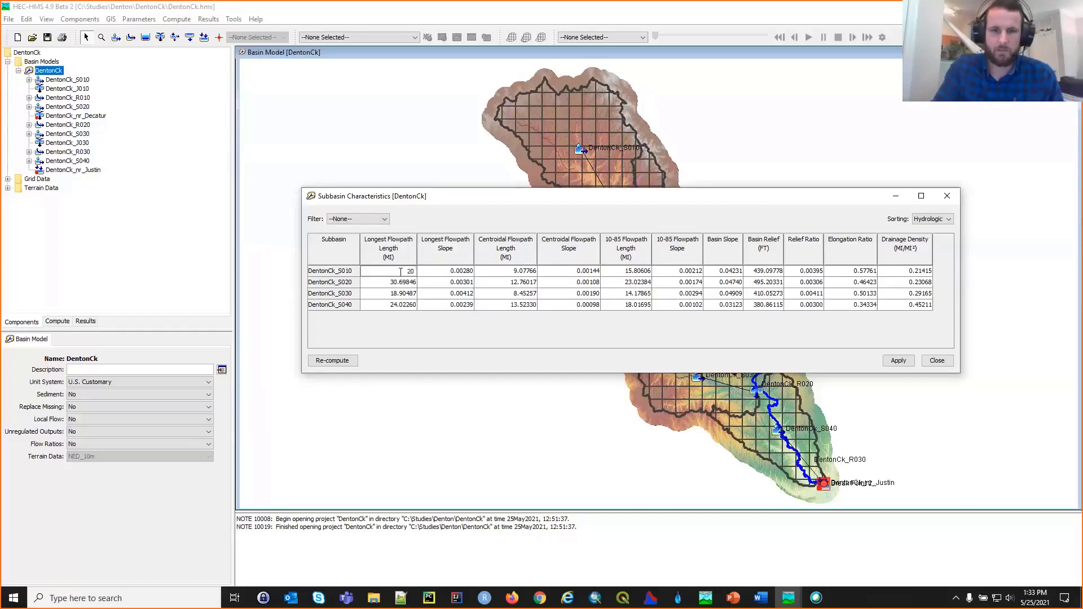
key("Return")
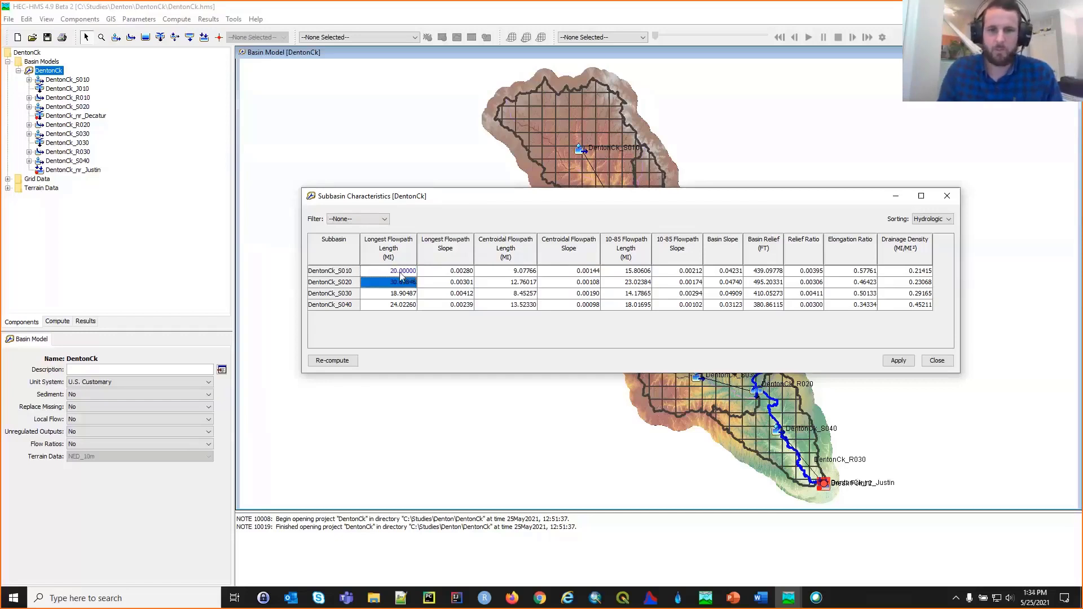
left_click(898, 361)
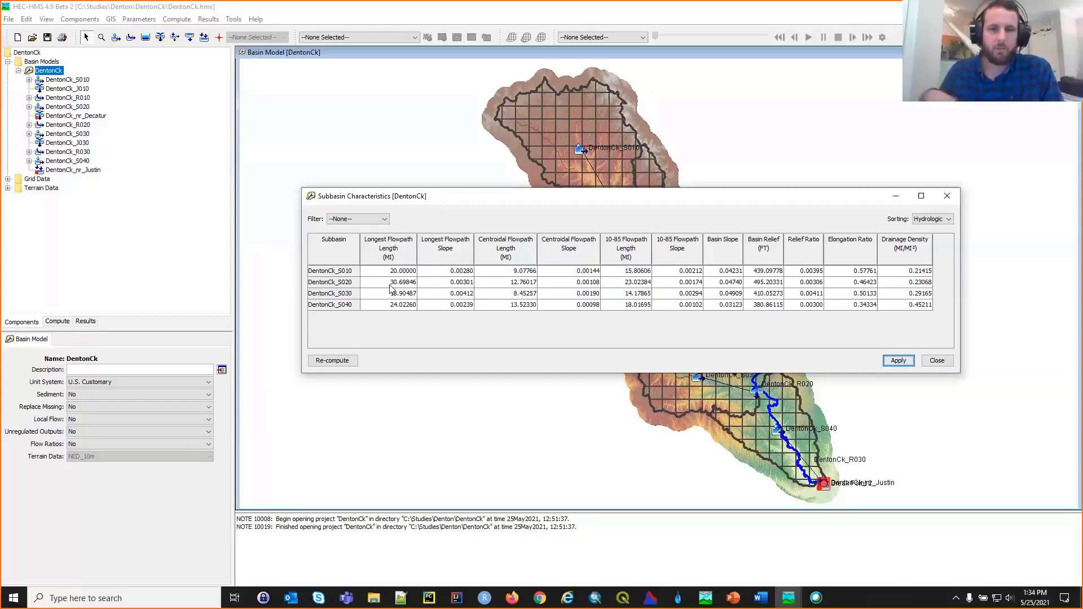
left_click(344, 364)
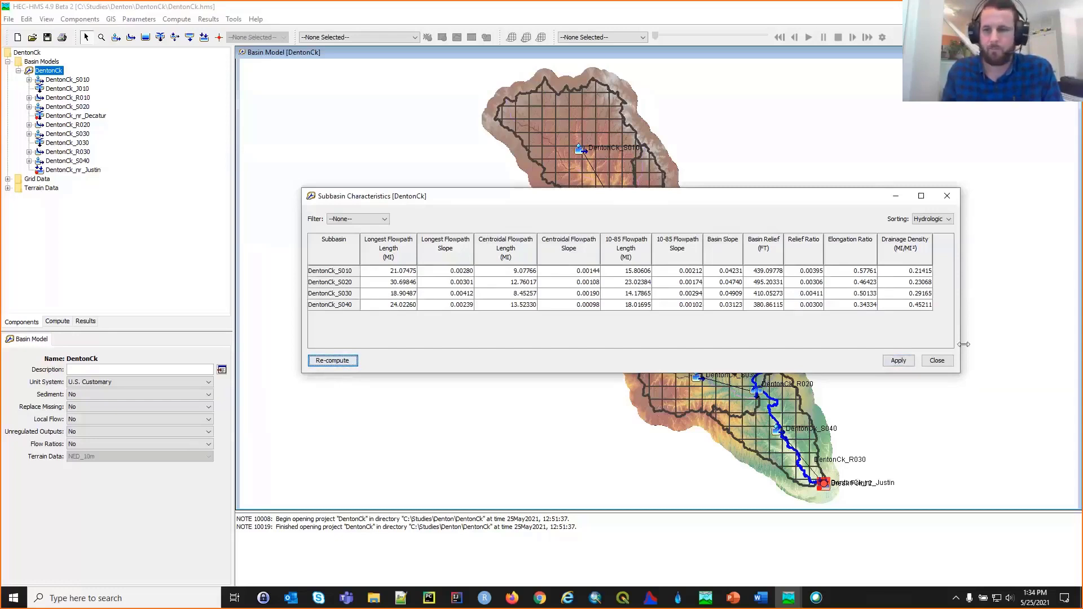
left_click(936, 361)
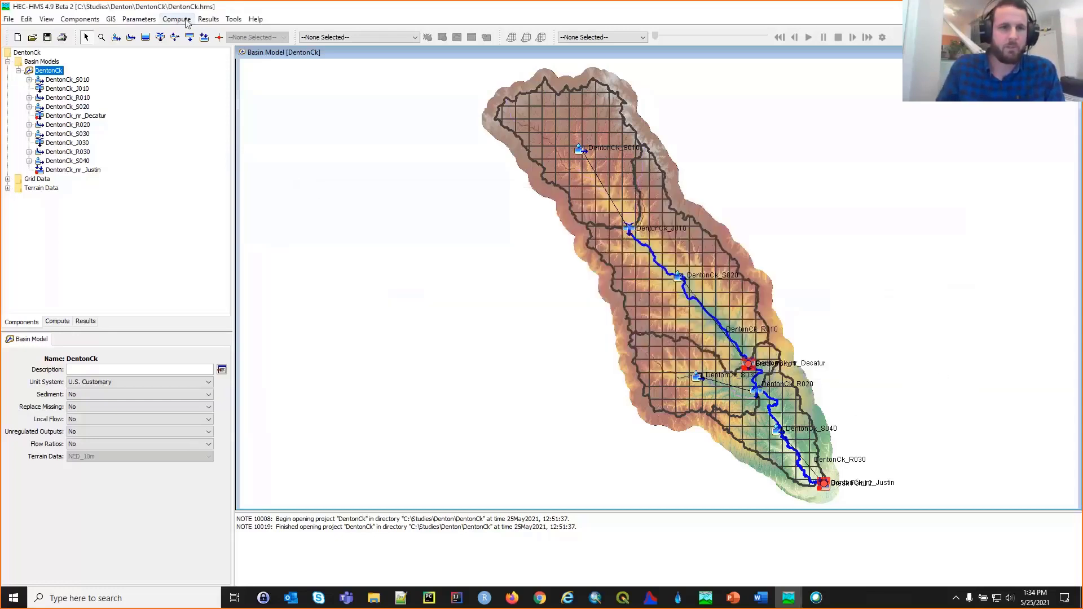
Review the reach characteristics table for the DentonCk basin model.
left_click(146, 21)
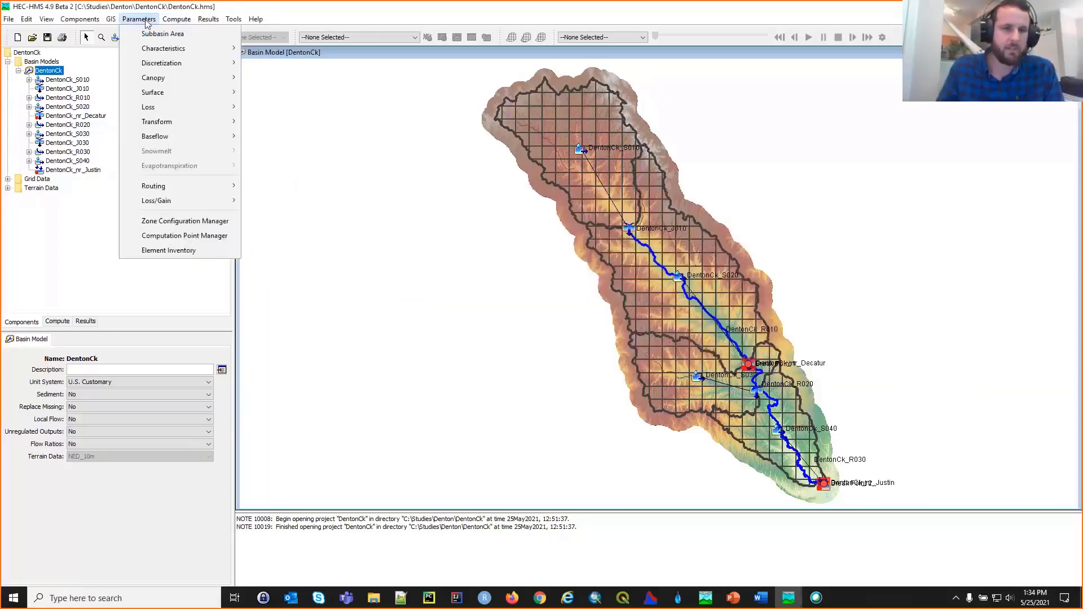
mouse_move(226, 50)
left_click(269, 65)
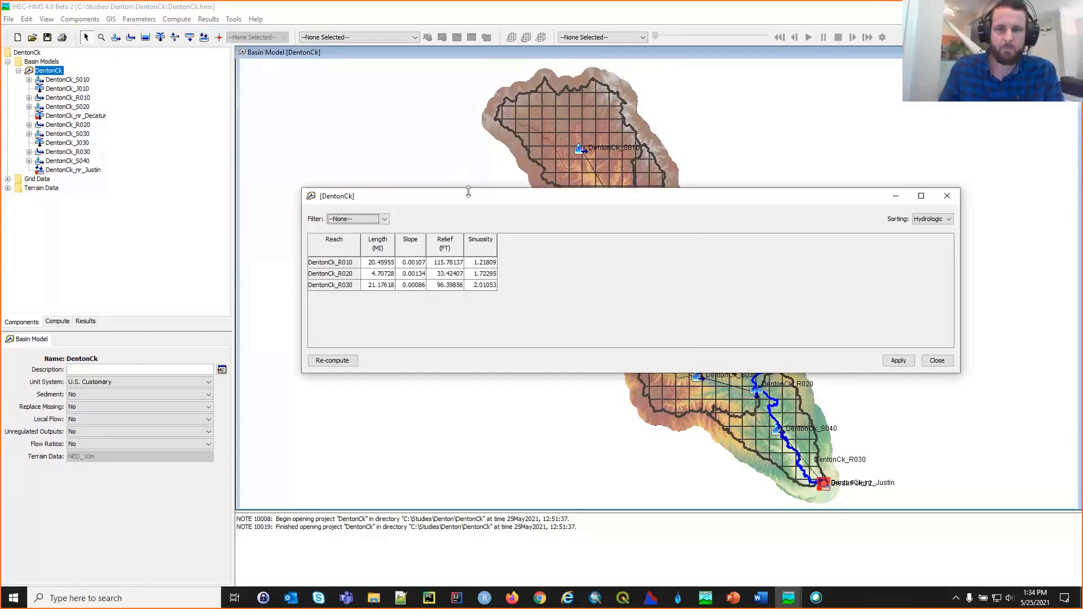
left_click_drag(526, 201, 534, 236)
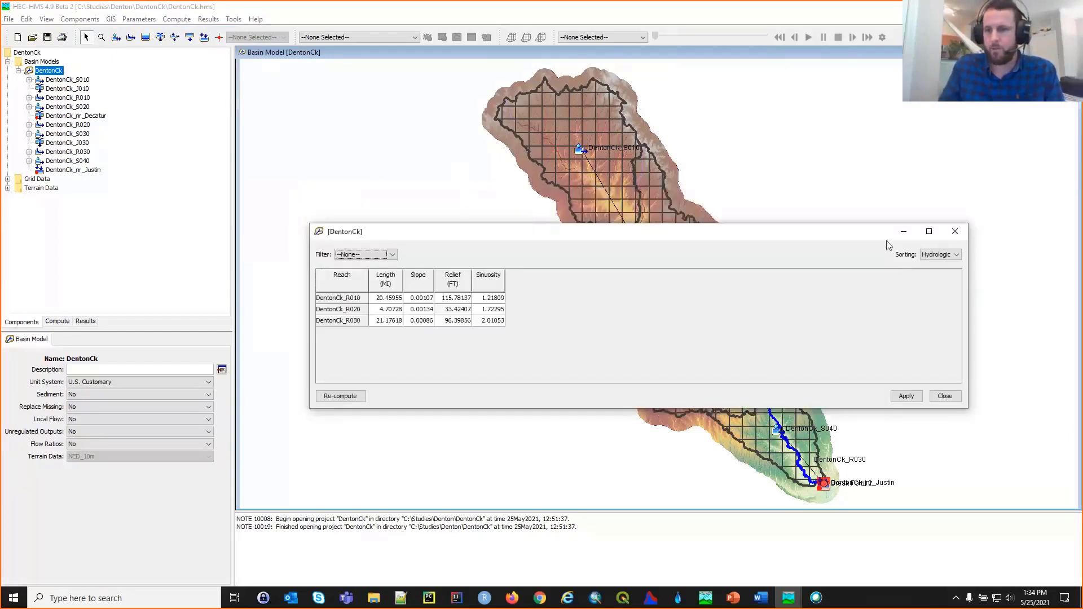
left_click(956, 234)
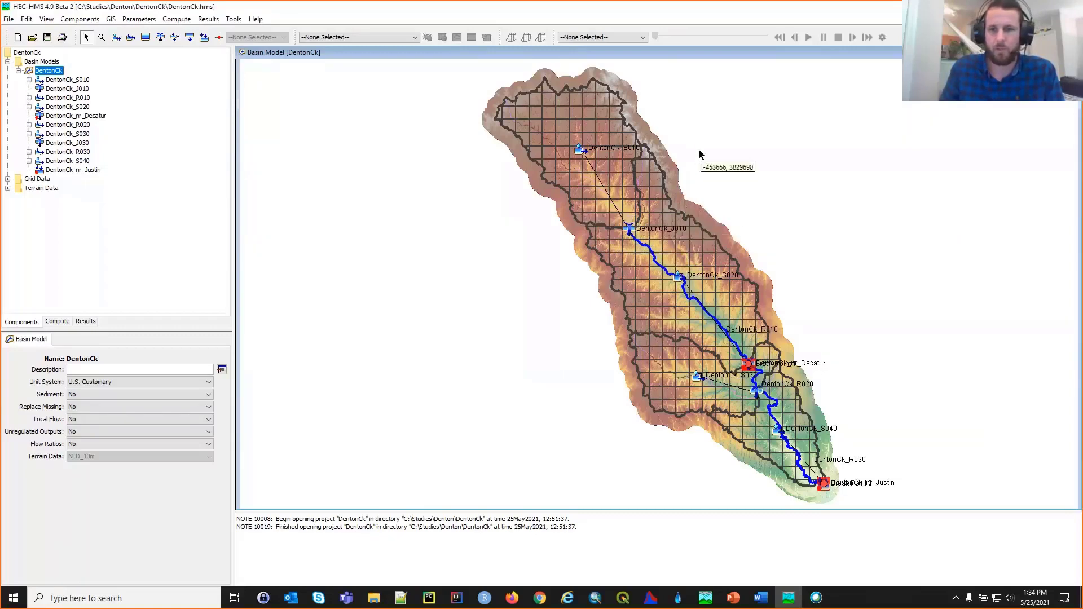
Hide the Centroidal Flowpath, Centroid, 10-85 Flowpath and Discretization layers on the basin map.
scroll(678, 123, "up", 2)
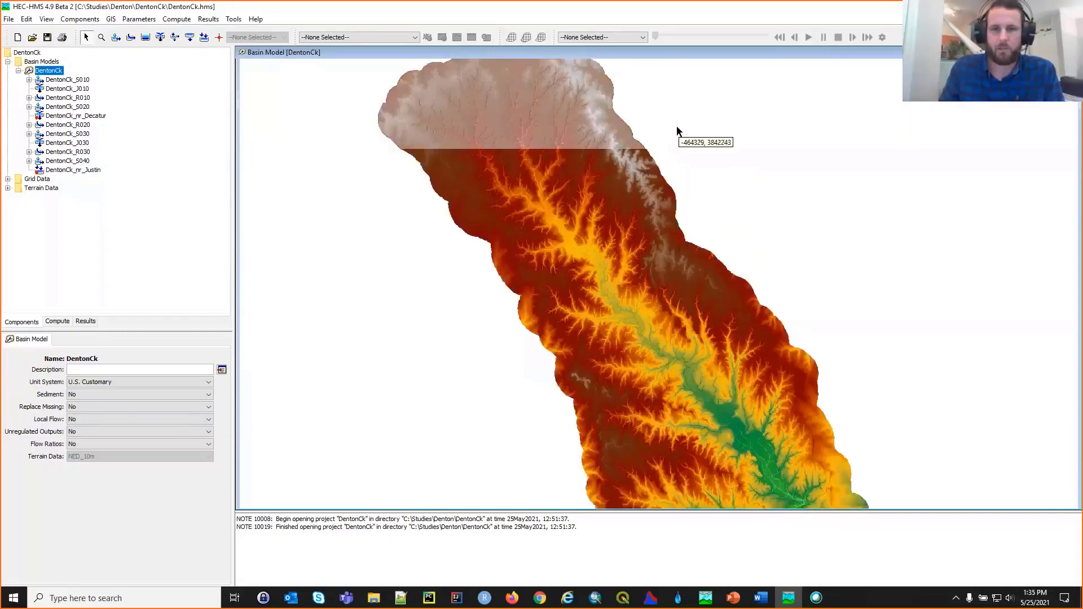
scroll(654, 113, "up", 1)
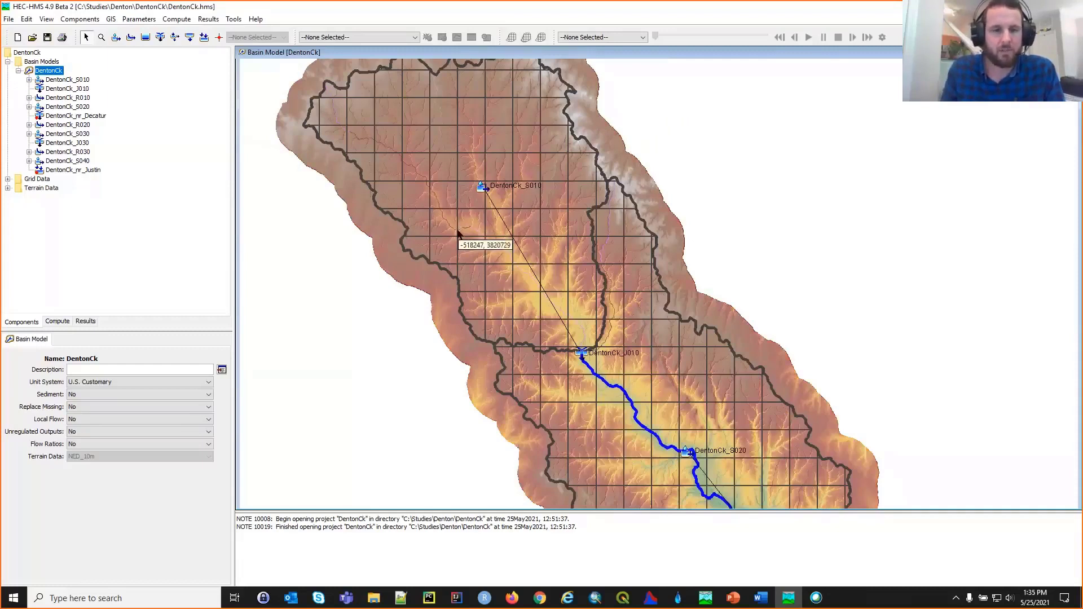
right_click(740, 175)
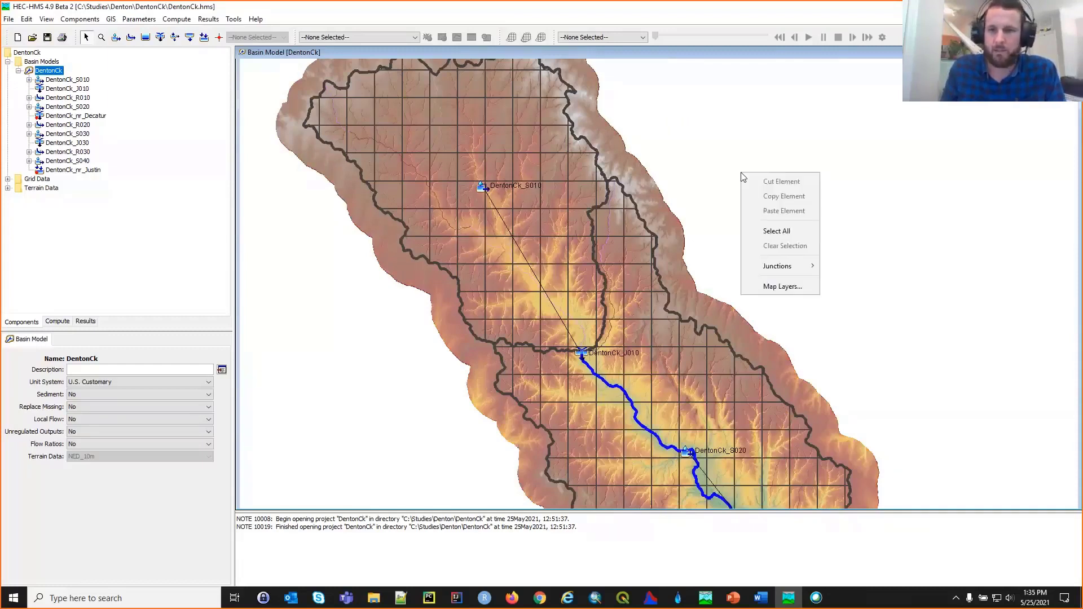
left_click(784, 286)
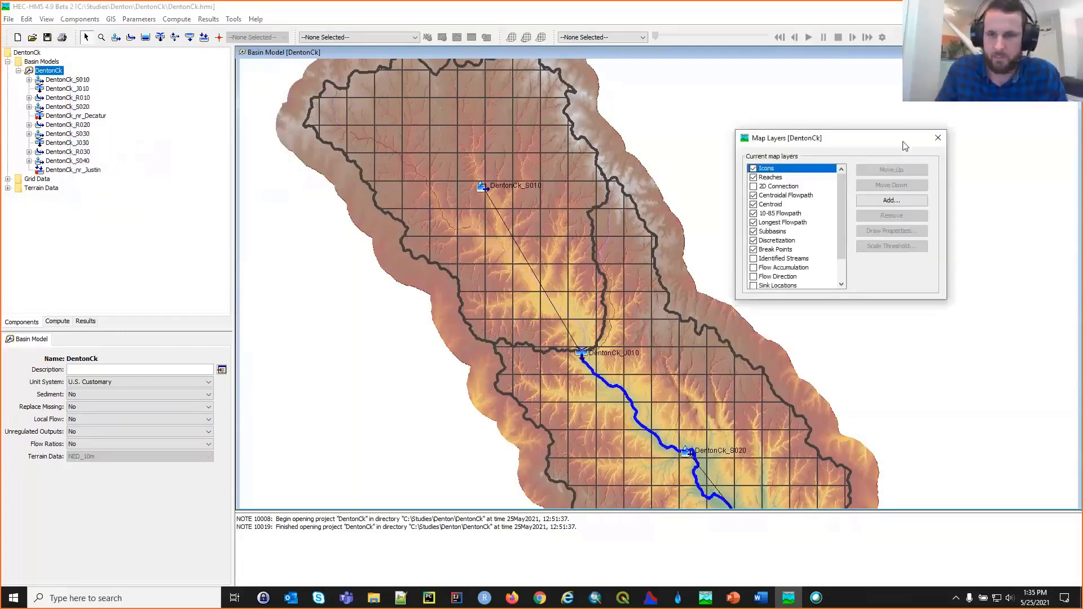
left_click(753, 197)
left_click(754, 196)
left_click(754, 204)
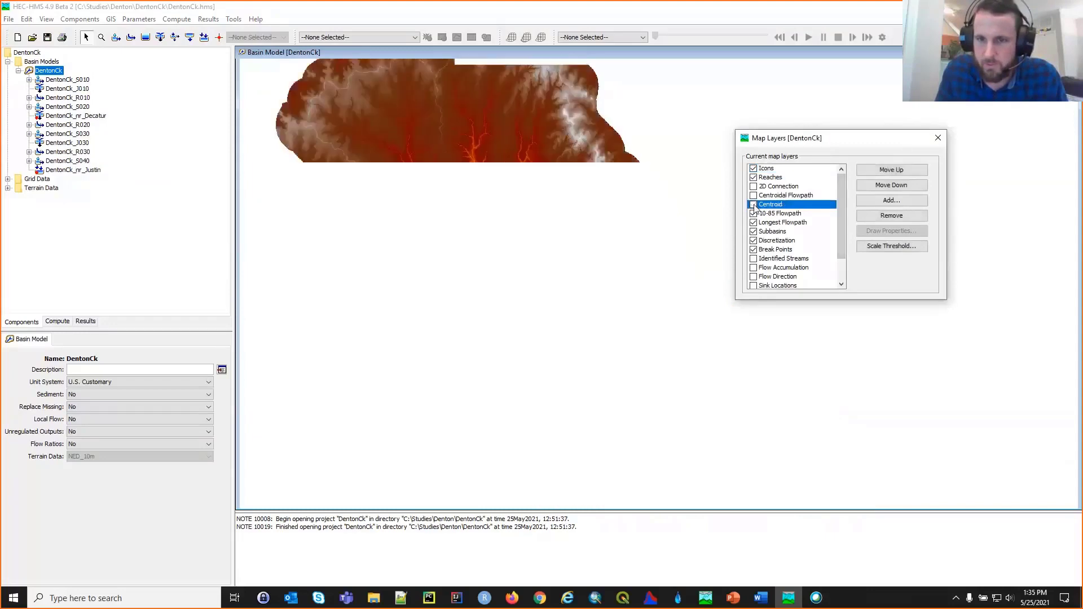
left_click(753, 213)
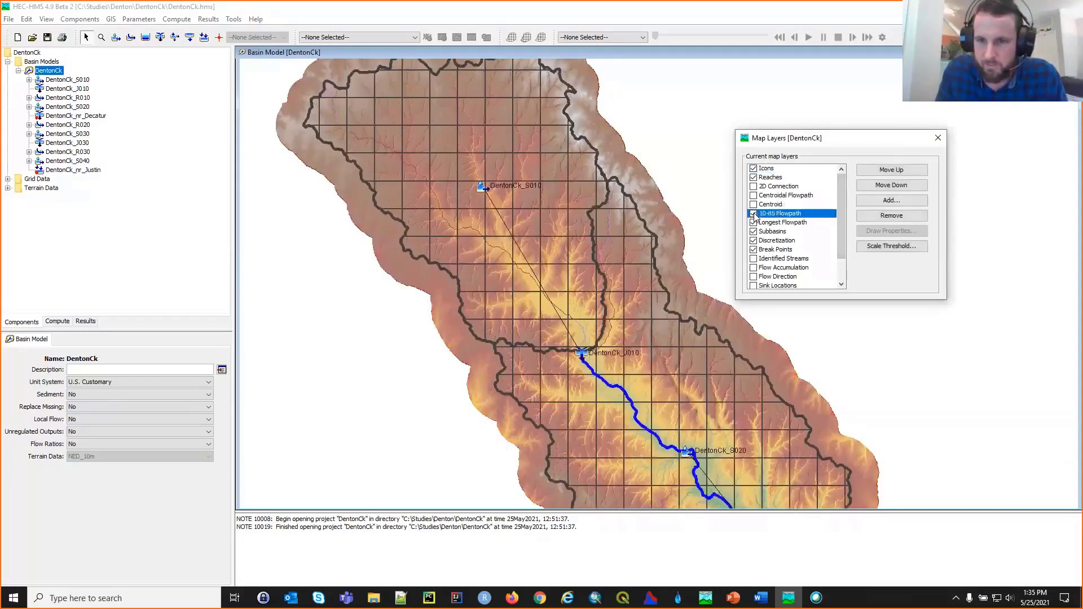
left_click(754, 240)
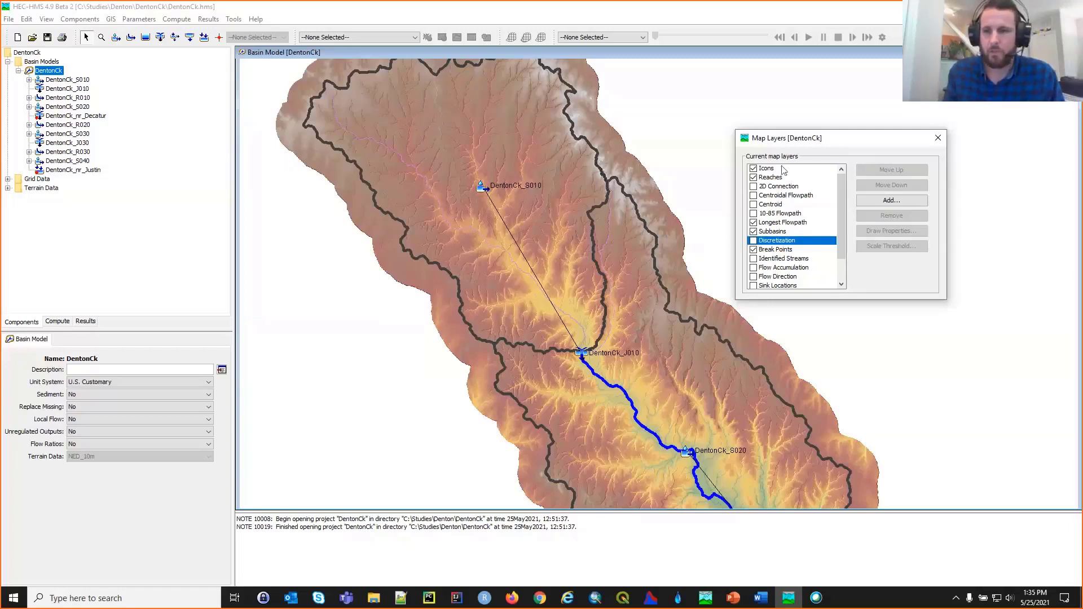
left_click(938, 138)
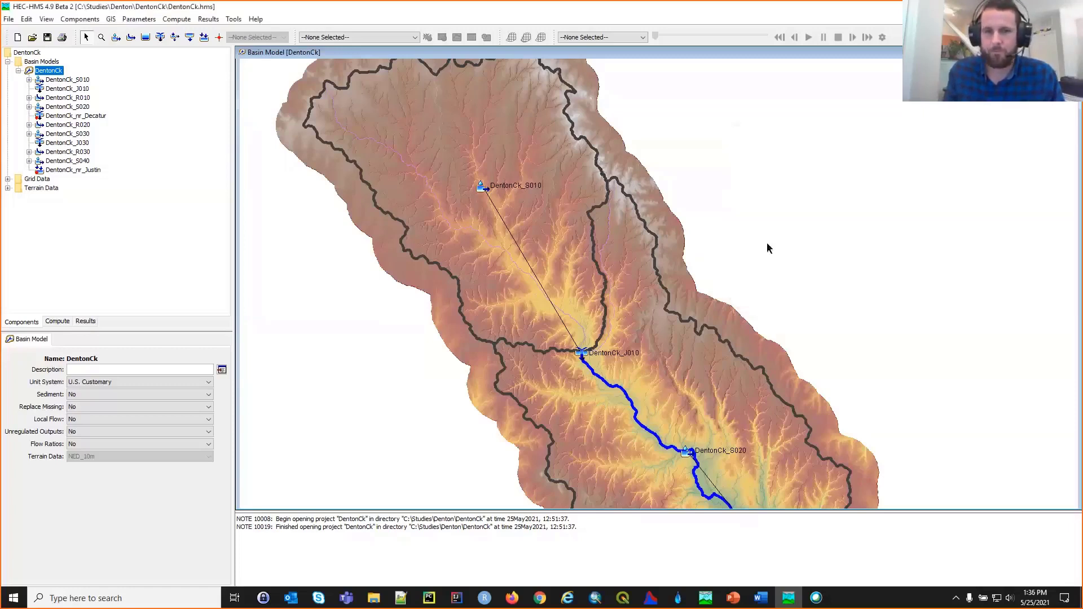
Review the layer types available for export from the DentonCk basin model.
left_click(111, 19)
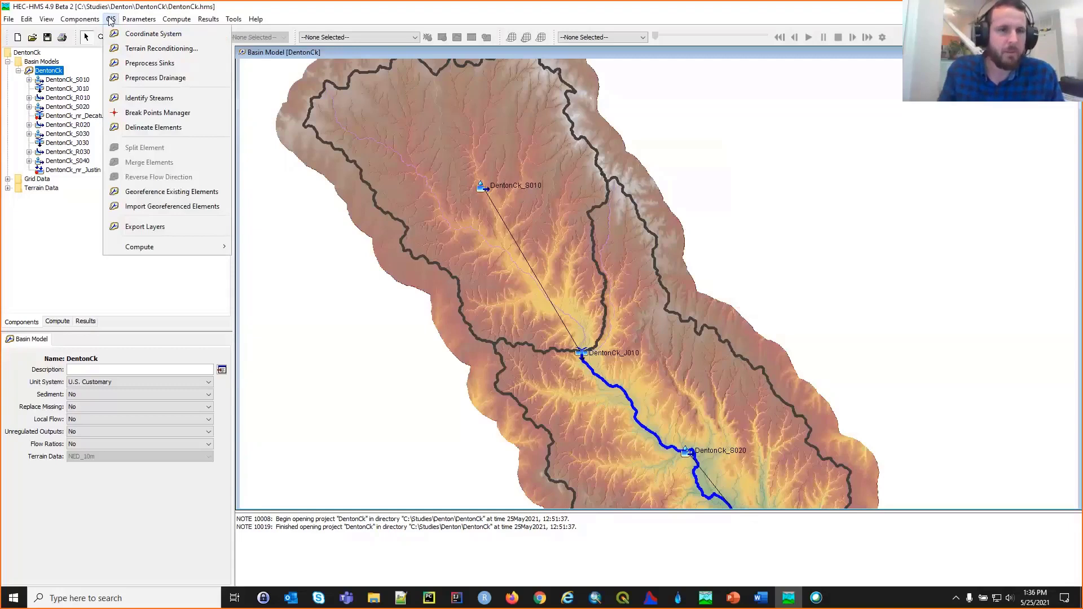
left_click(147, 227)
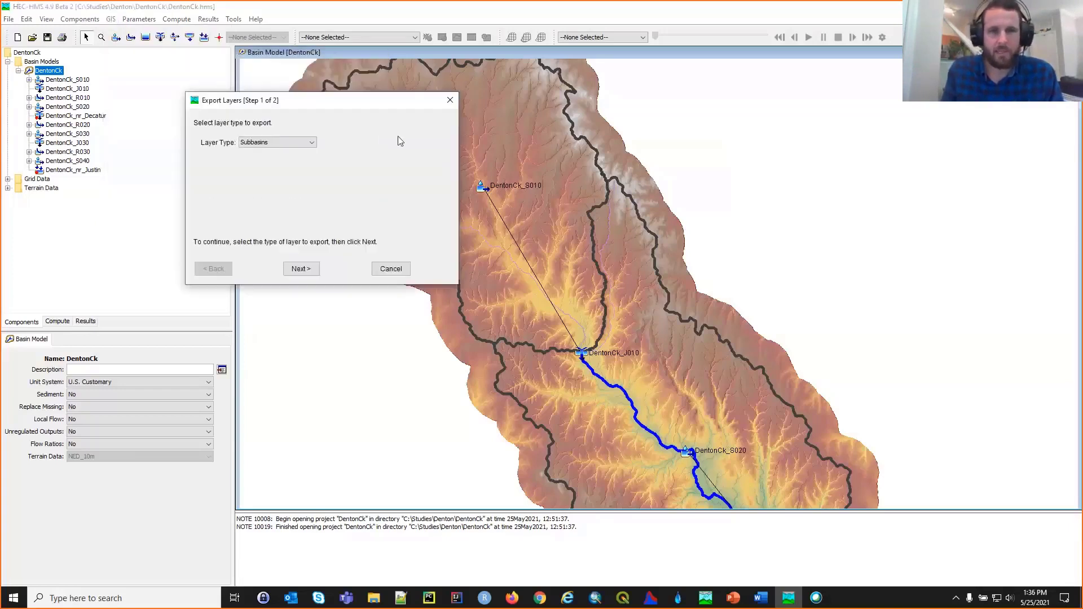
left_click(392, 177)
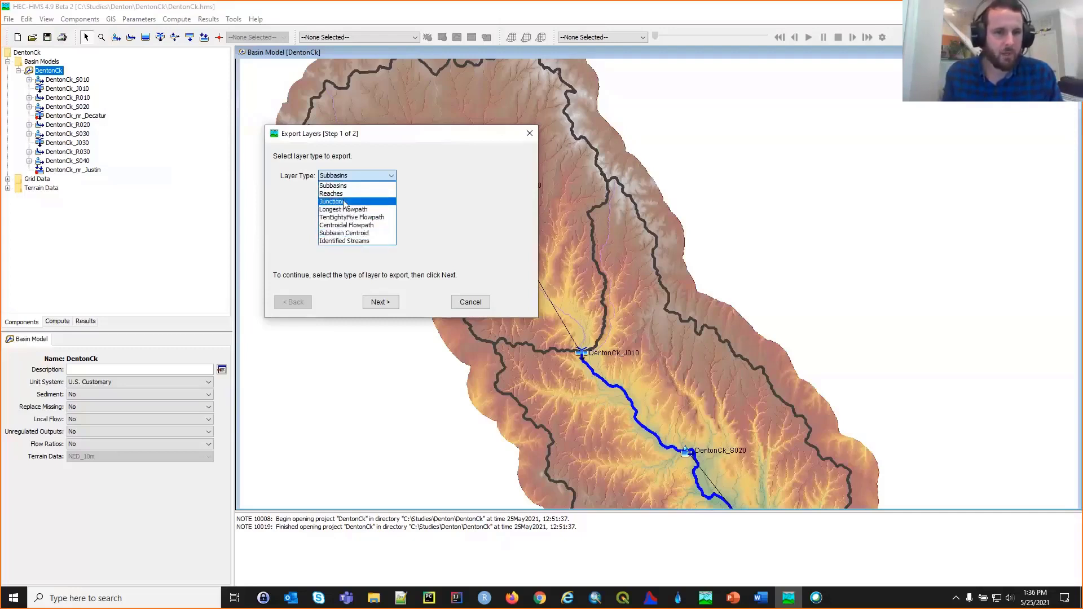
left_click(530, 133)
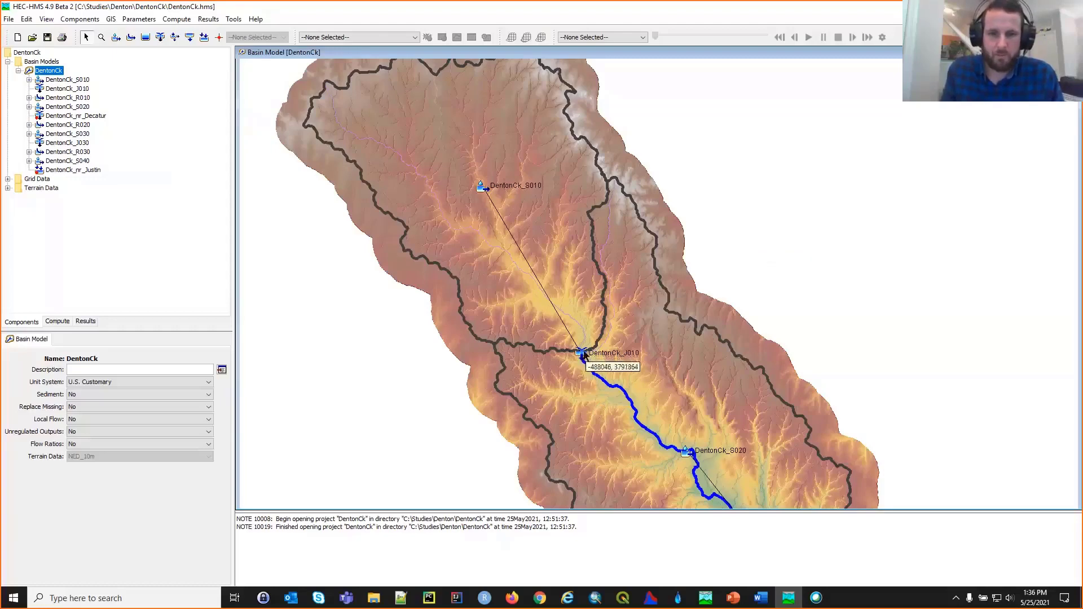
Move junction DentonCk_J010 off the stream and snap the junctions to downstream.
scroll(550, 351, "down", 1)
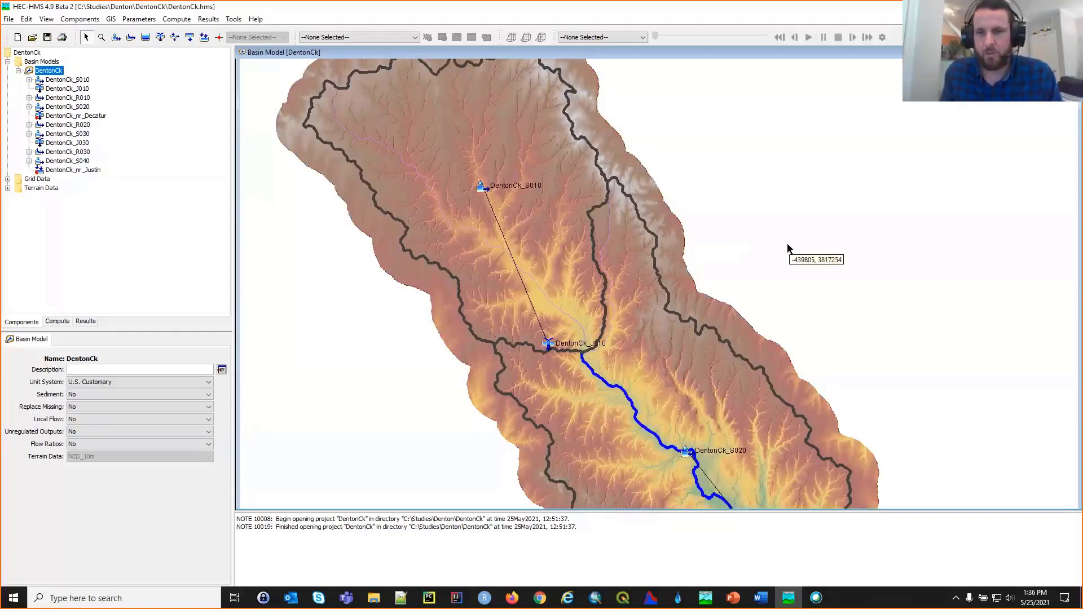
right_click(782, 214)
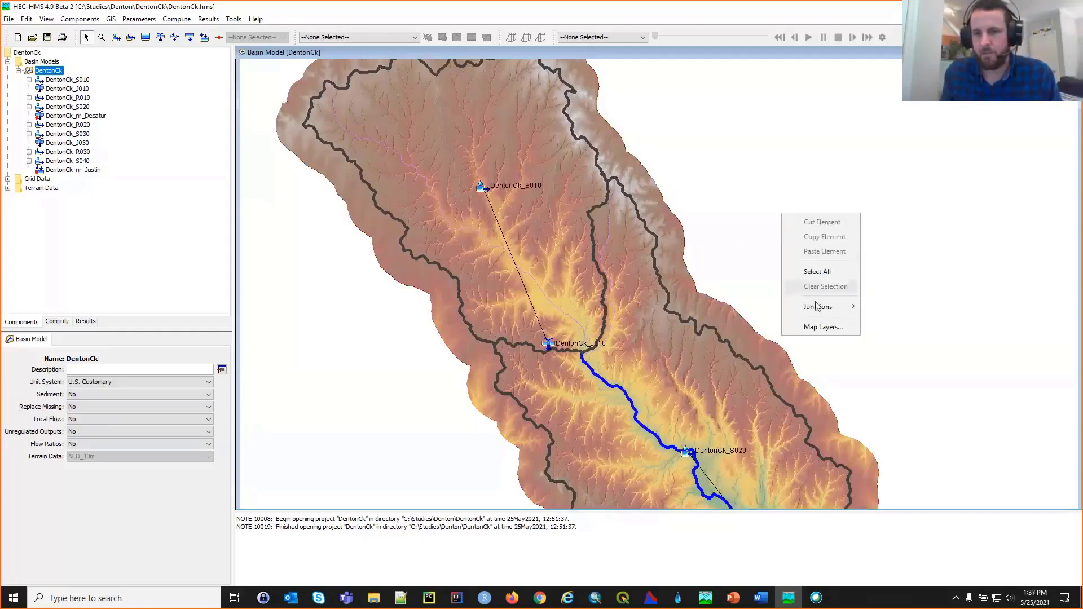
mouse_move(817, 307)
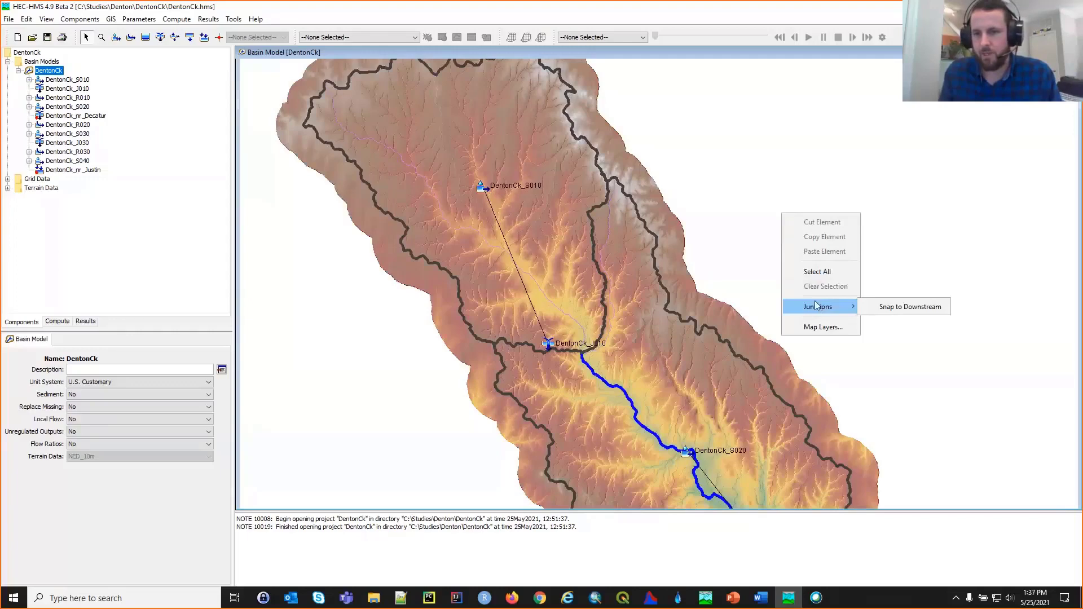
left_click(876, 308)
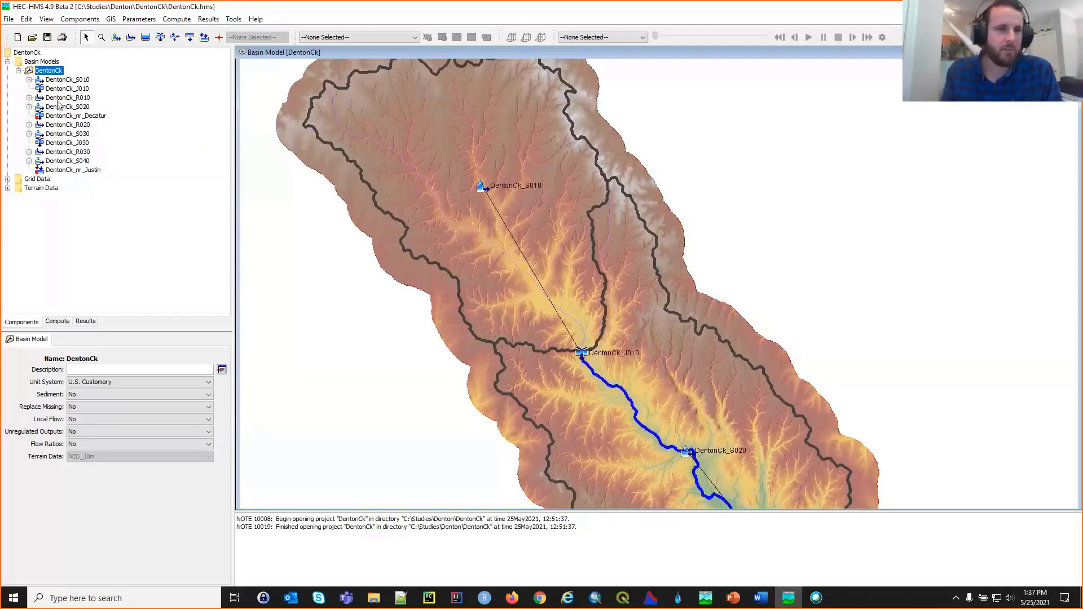
Lock the element locations of the DentonCk basin model.
right_click(55, 71)
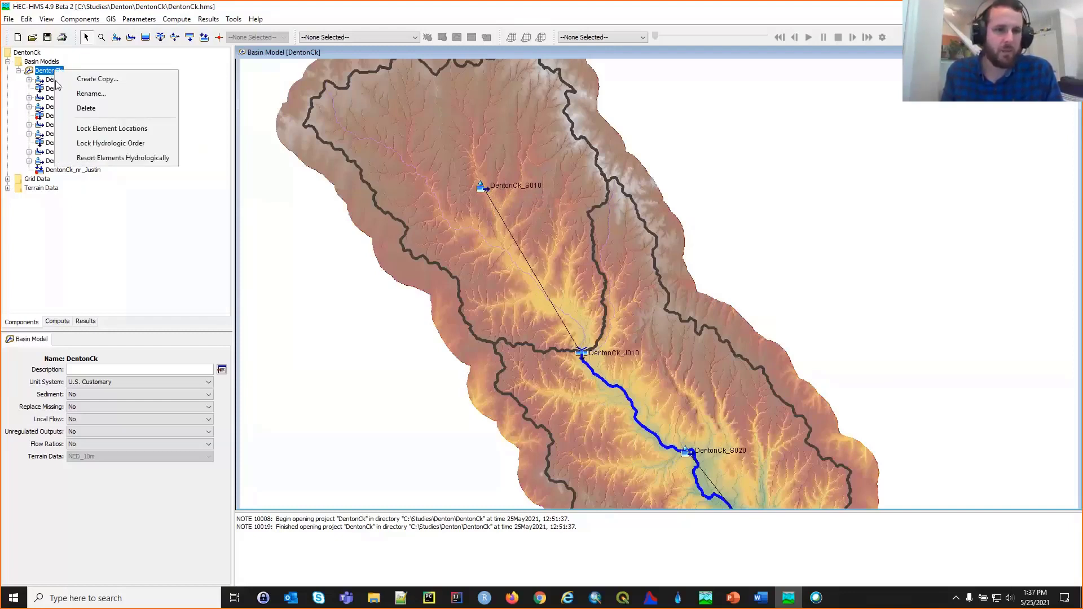
left_click(87, 130)
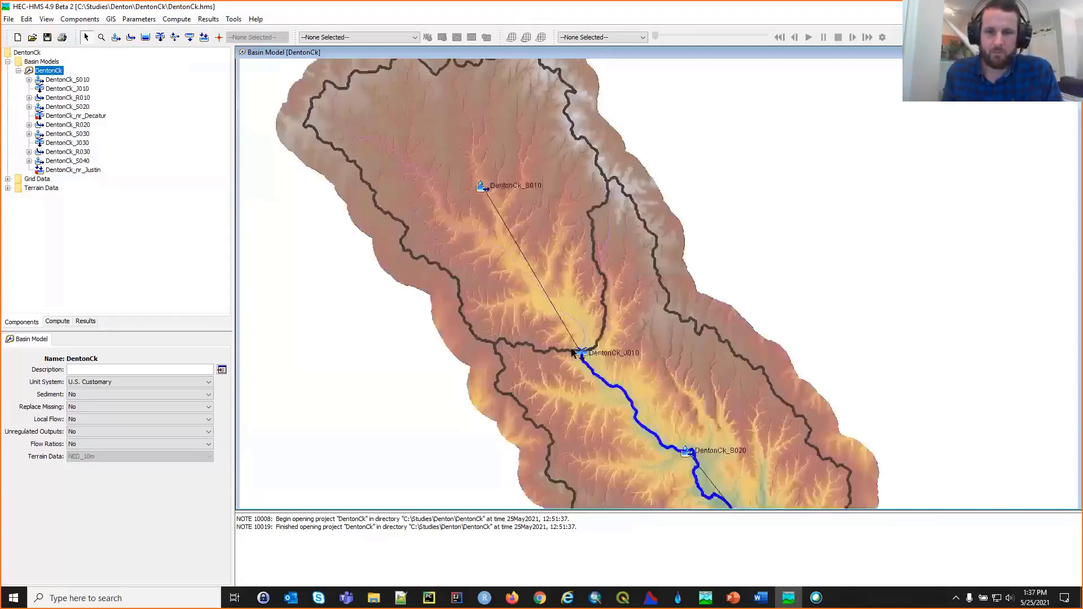
left_click(111, 19)
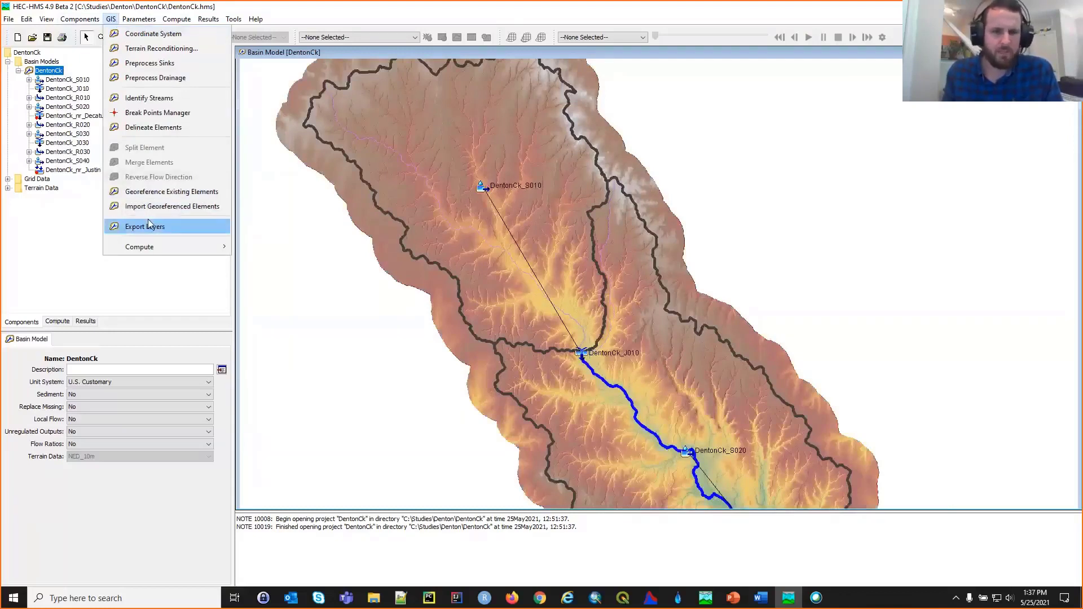
left_click(303, 256)
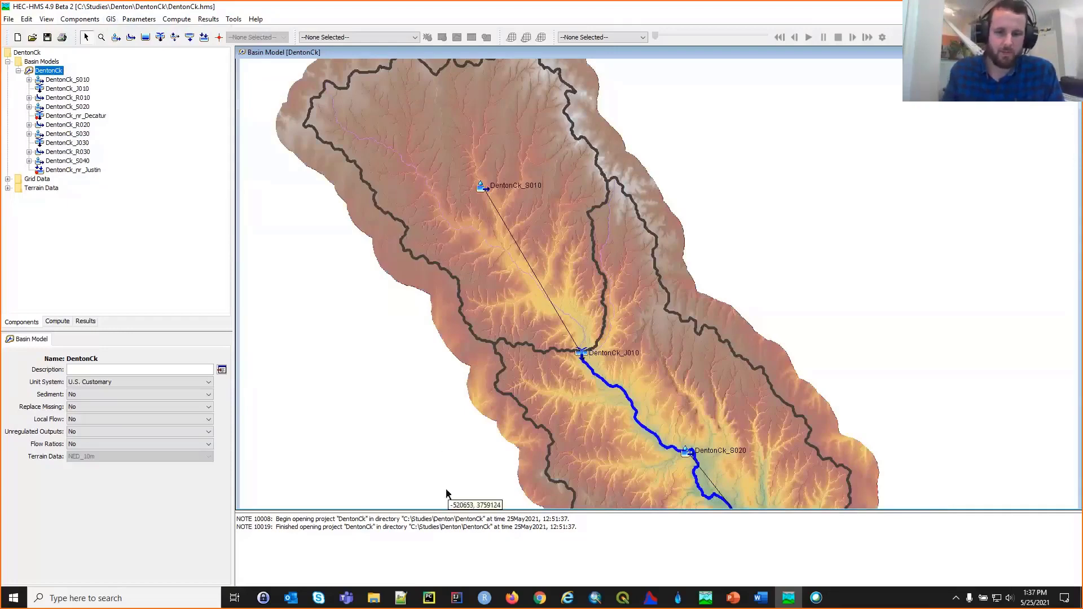
Switch to QGIS and add the centroid, centroidal flowpath and subbasin2d layers from the project's DentonCk.sqlite file to the map.
left_click(374, 598)
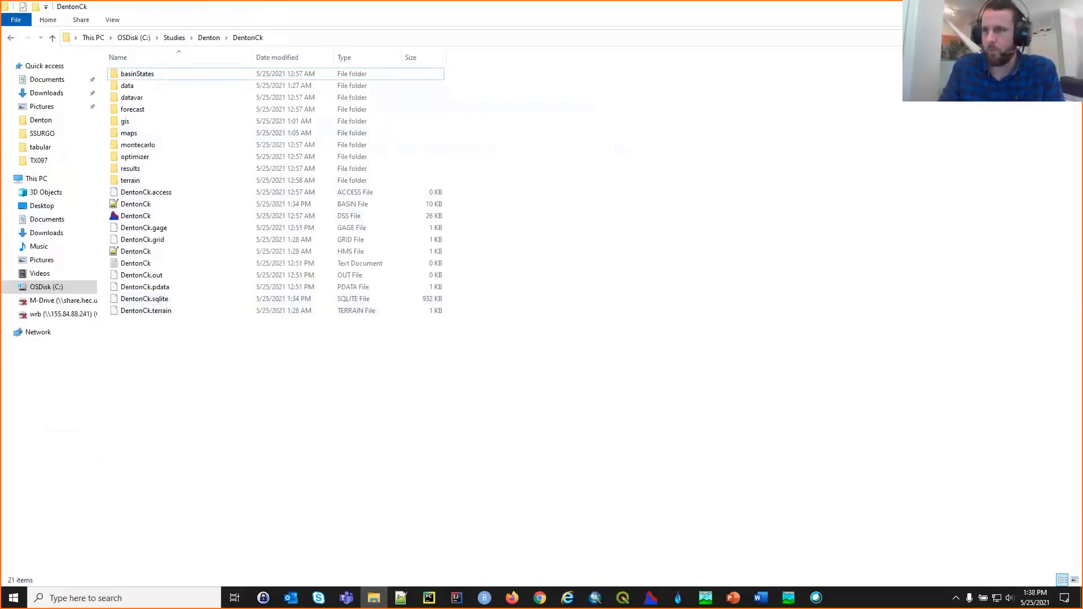
key("alt+Tab")
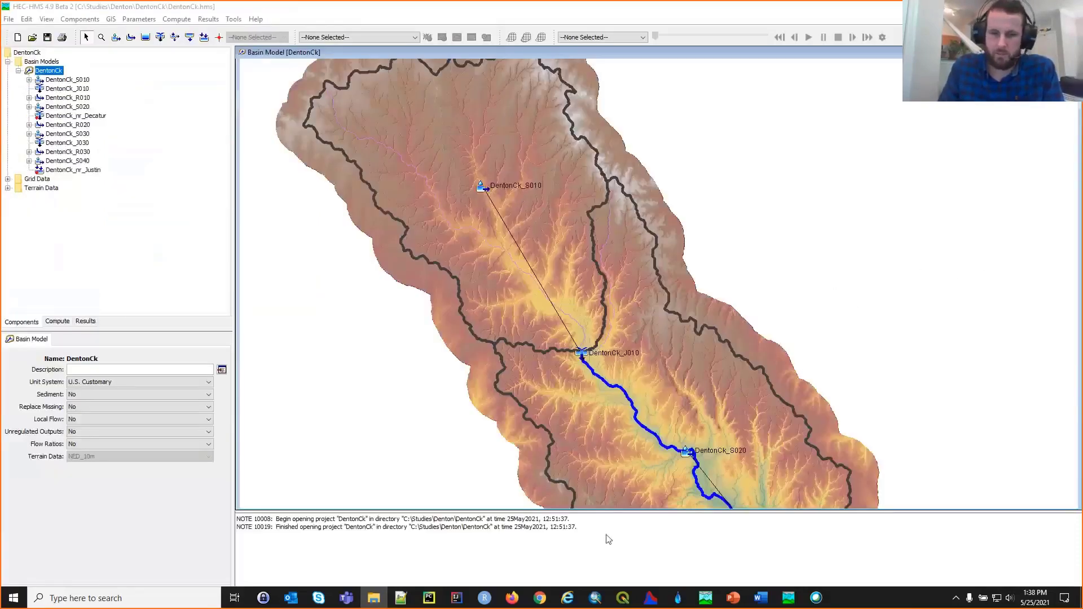
left_click(624, 599)
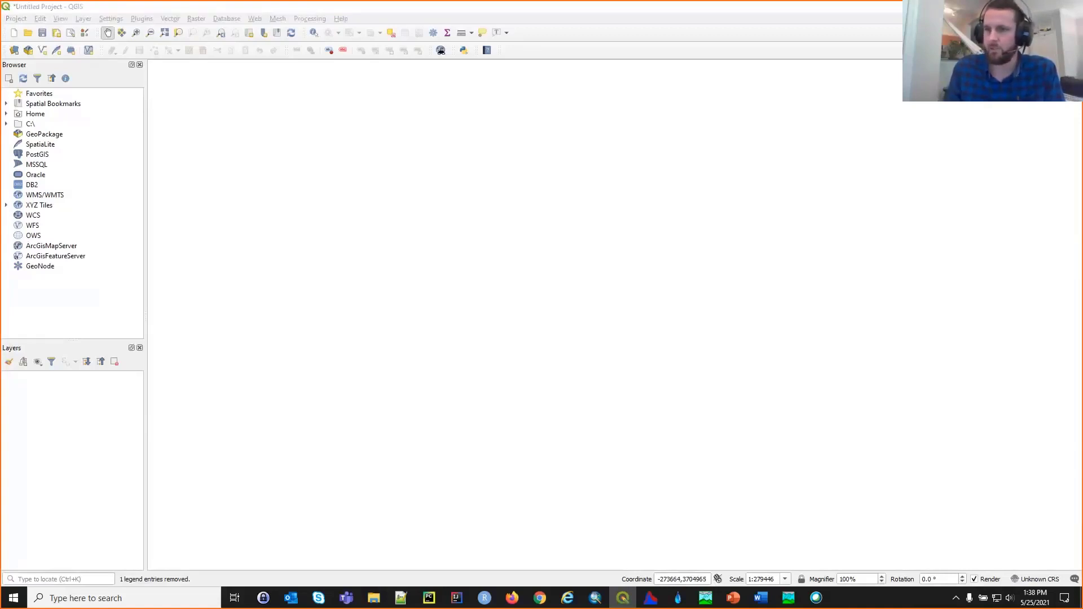
left_click_drag(1082, 522, 576, 435)
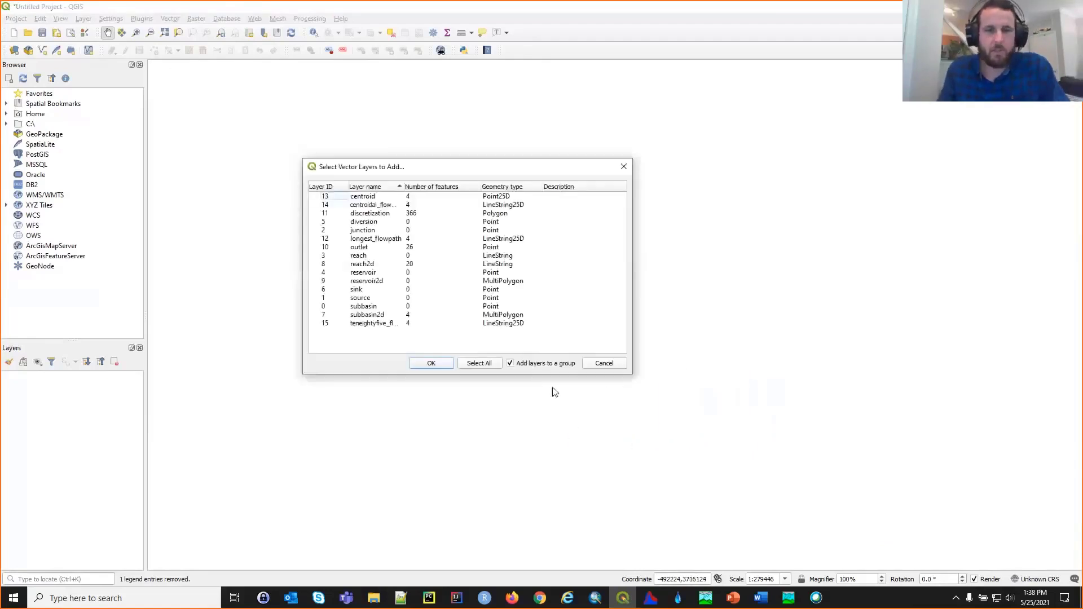
left_click(351, 197)
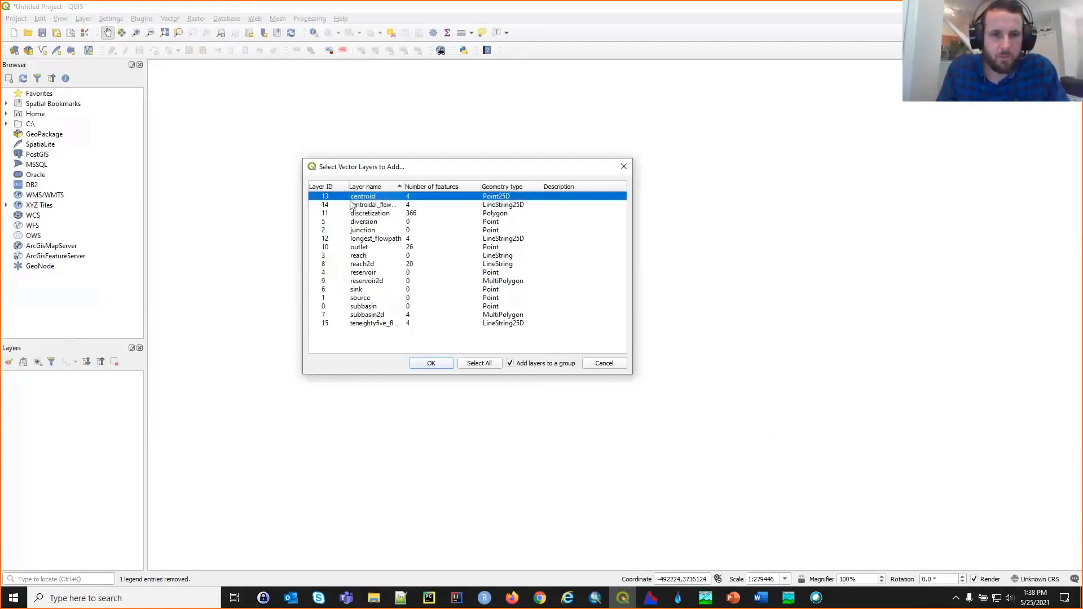
left_click(350, 206, "ctrl")
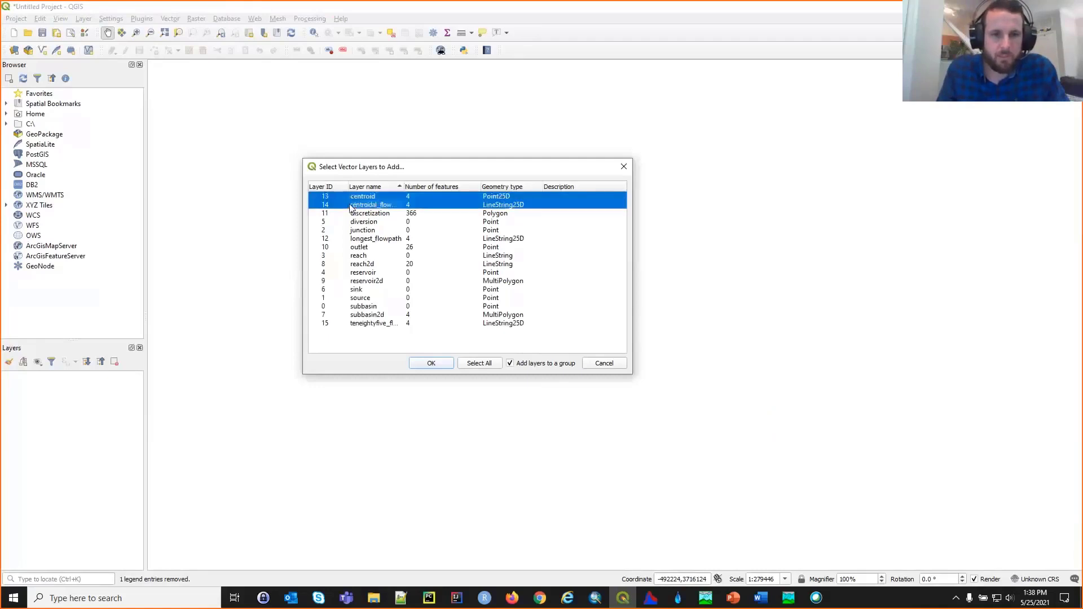
left_click(366, 315, "ctrl")
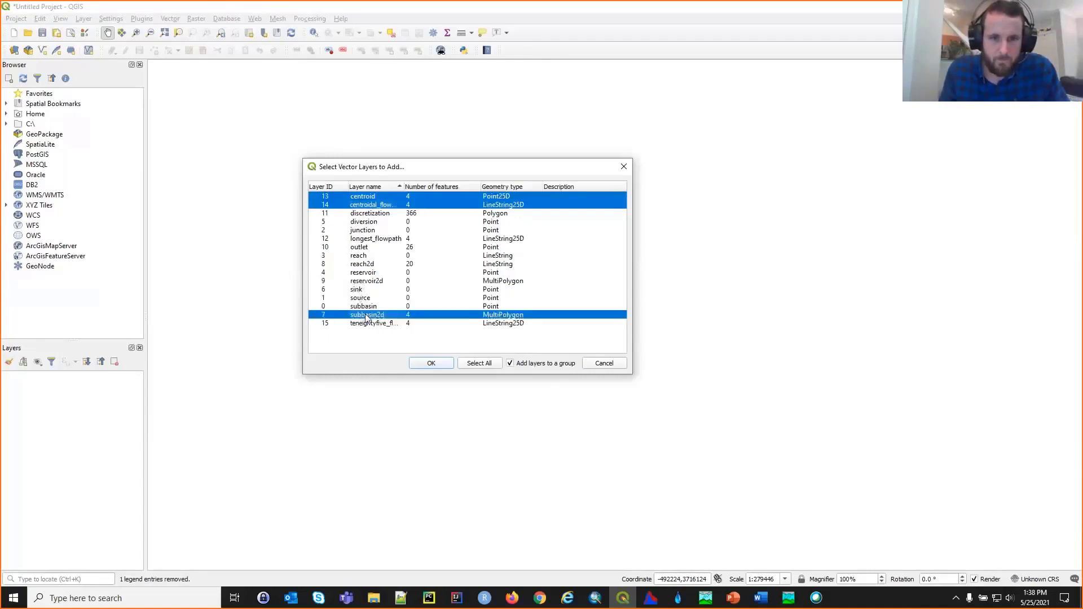
left_click(426, 364)
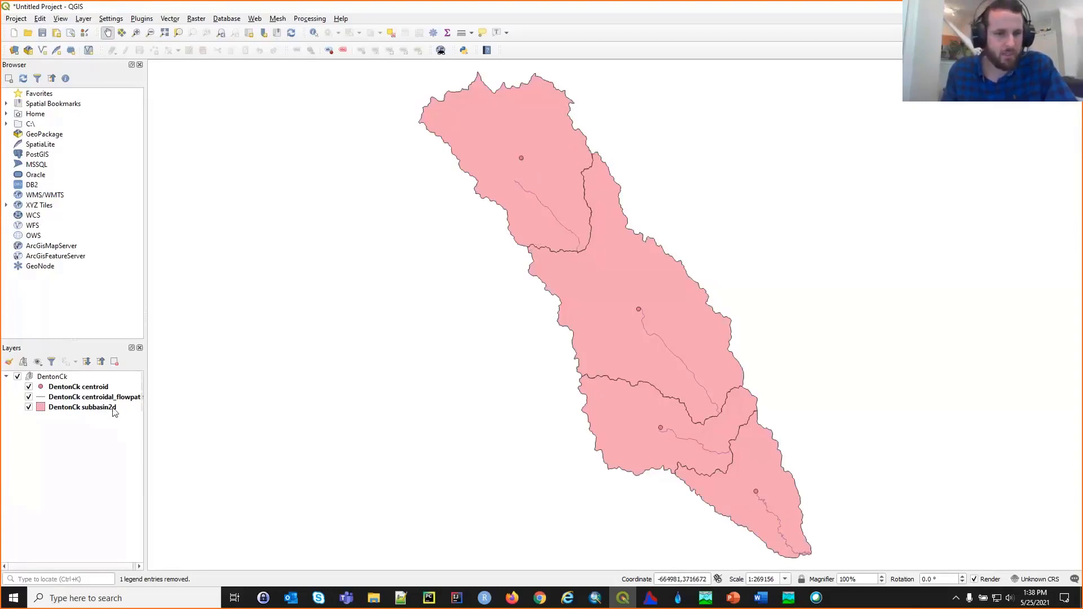
mouse_move(113, 411)
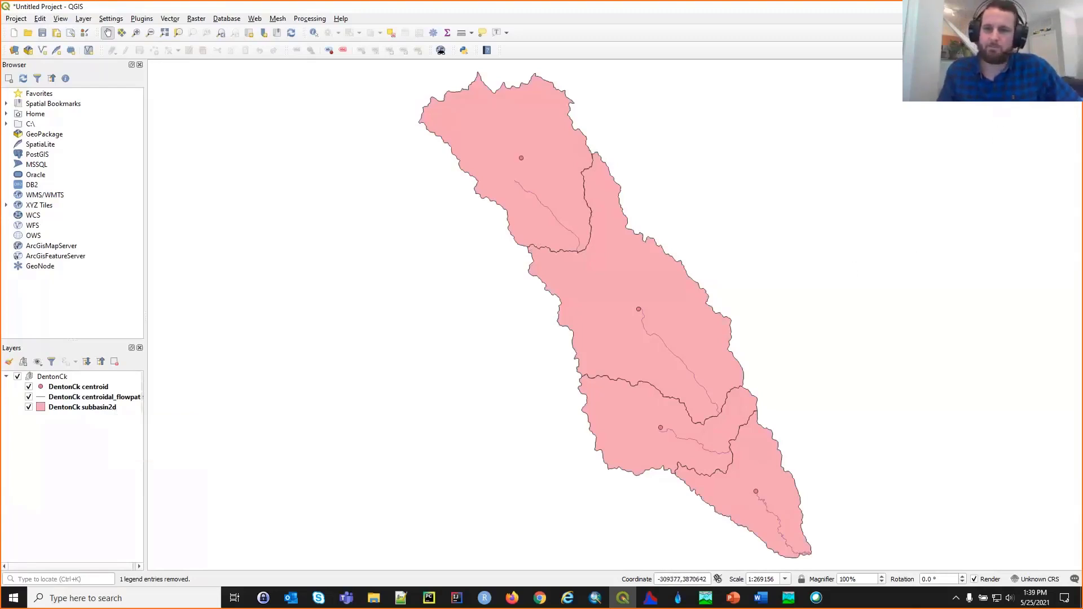
Switch back to HEC-HMS and open the Simple Canopy parameters for the subbasins of the DentonCk basin model.
key("alt+Tab")
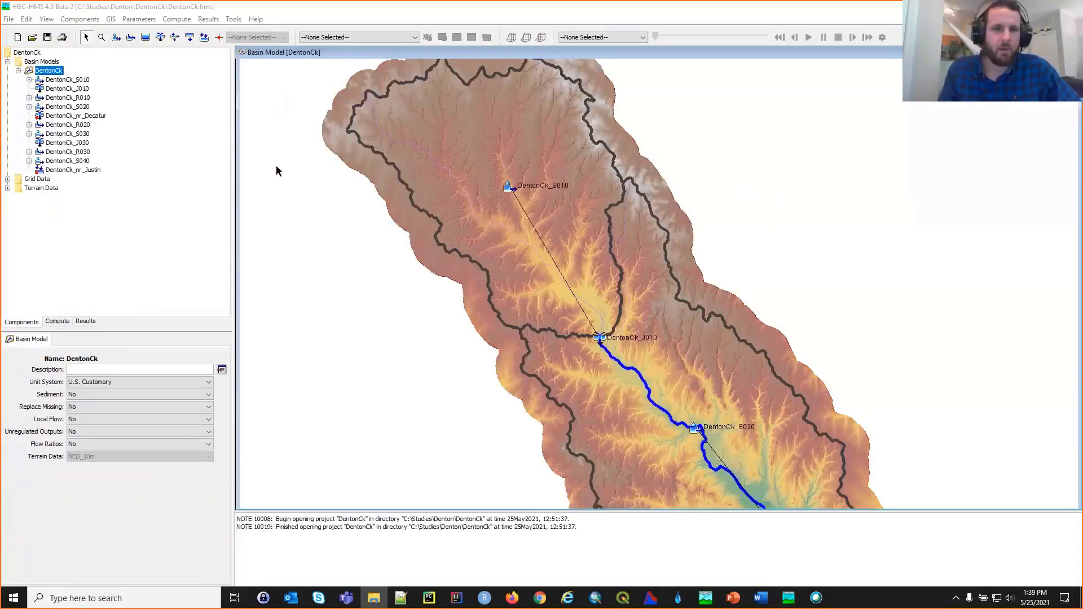
left_click(150, 22)
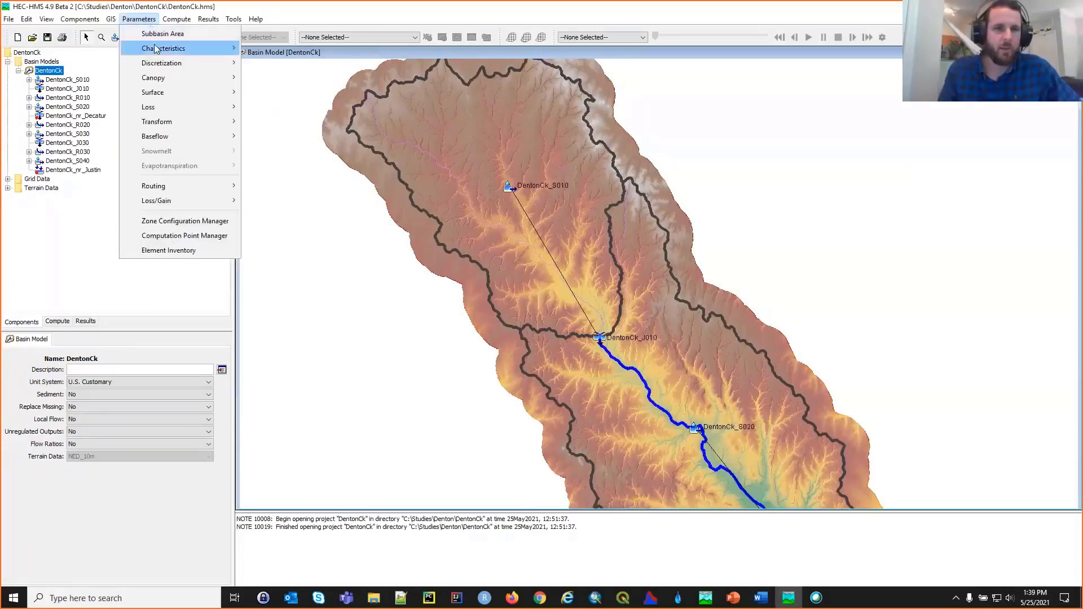
mouse_move(164, 82)
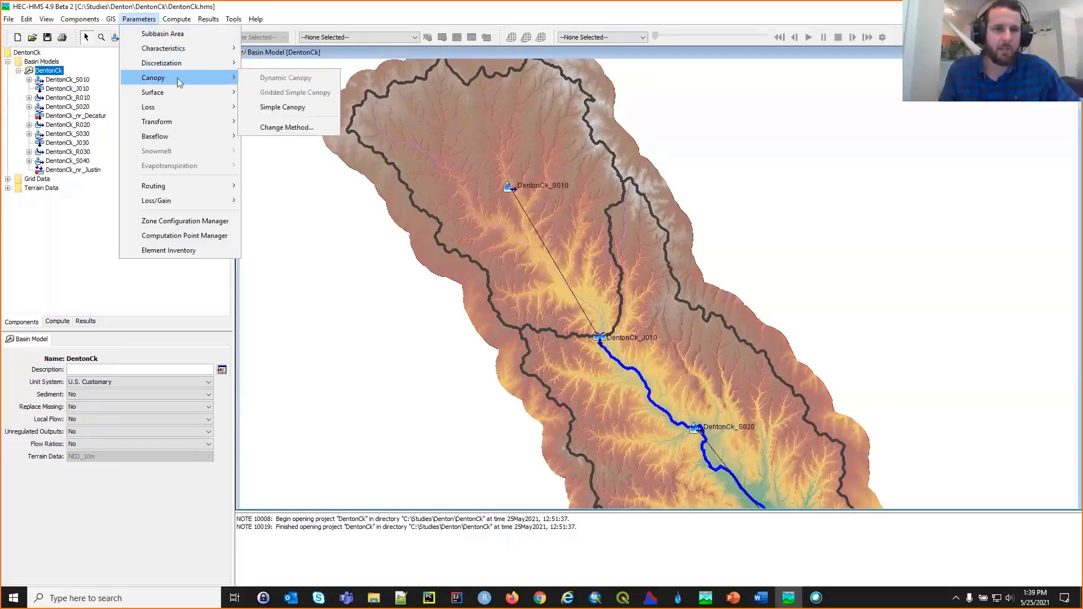
left_click(269, 109)
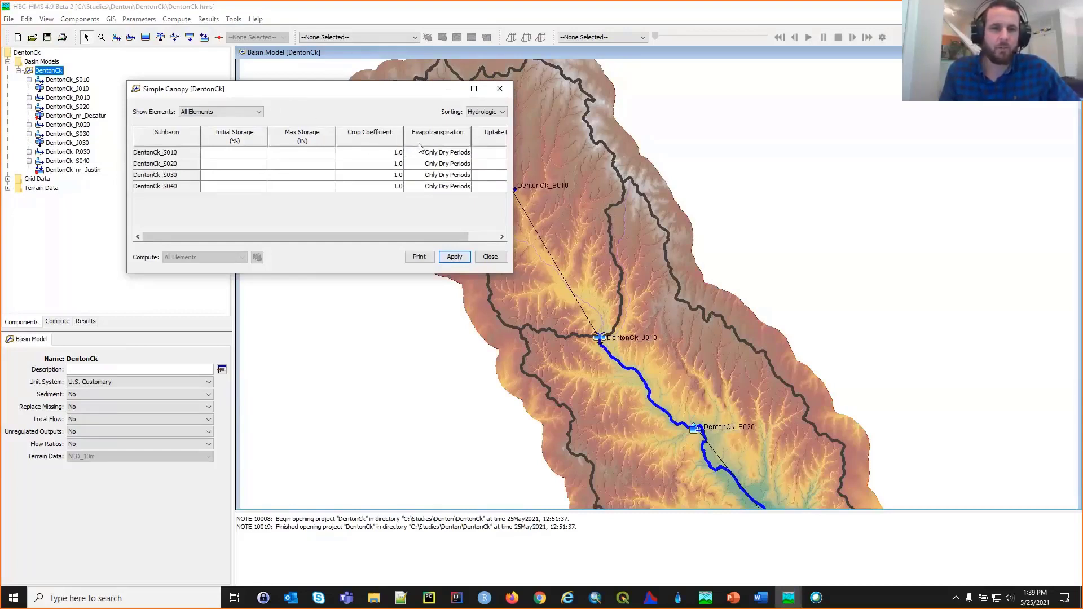
left_click_drag(279, 95, 420, 145)
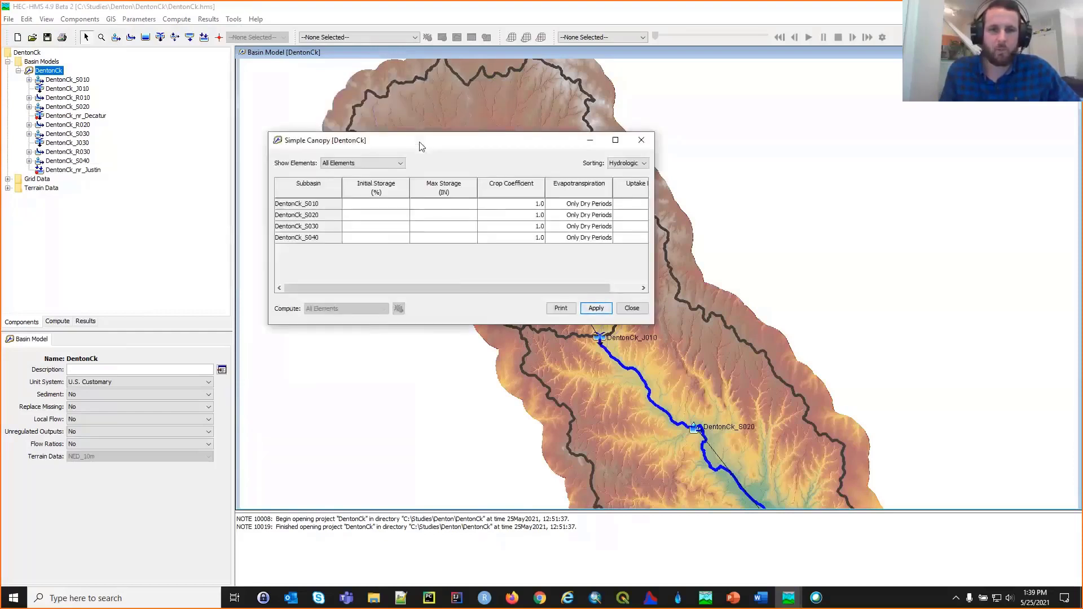
left_click_drag(420, 146, 423, 145)
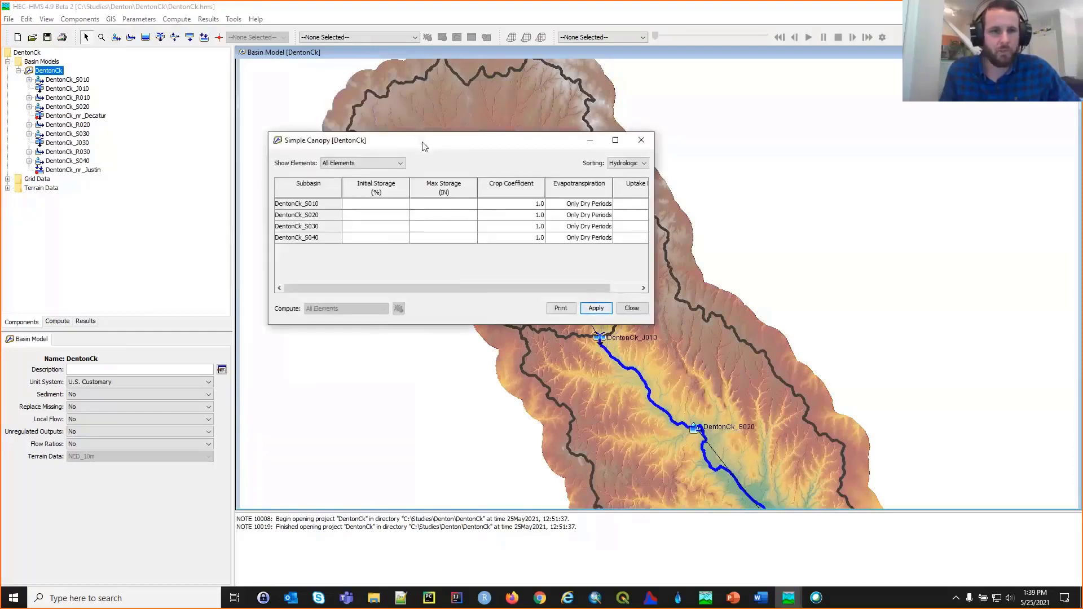
Set the canopy of subbasin DentonCk_S010 to 0% initial storage, 0.1 in maximum storage and the Simple uptake method.
double_click(393, 204)
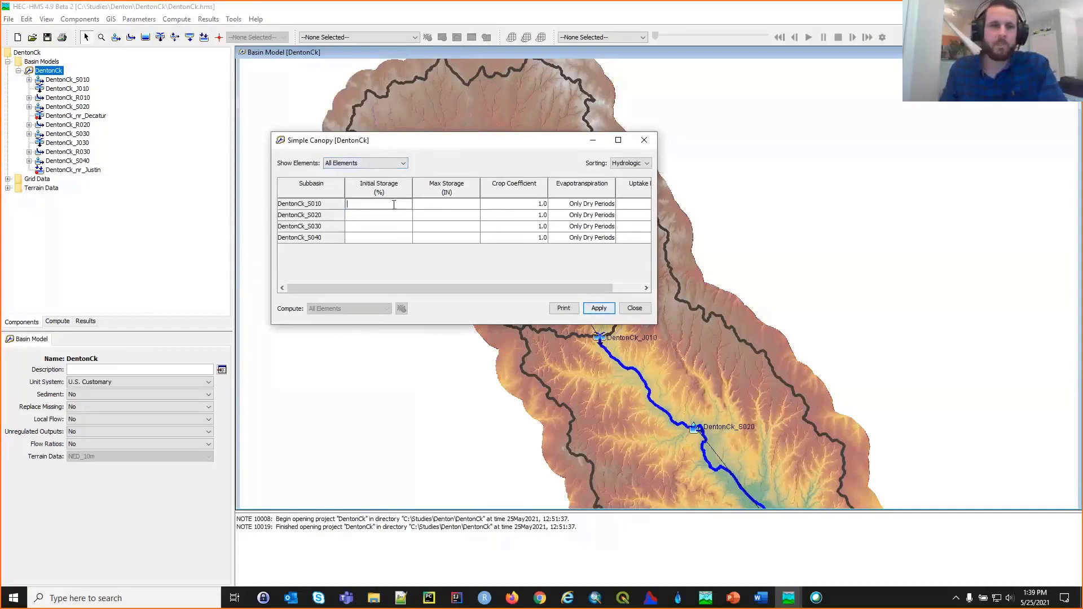
type("0")
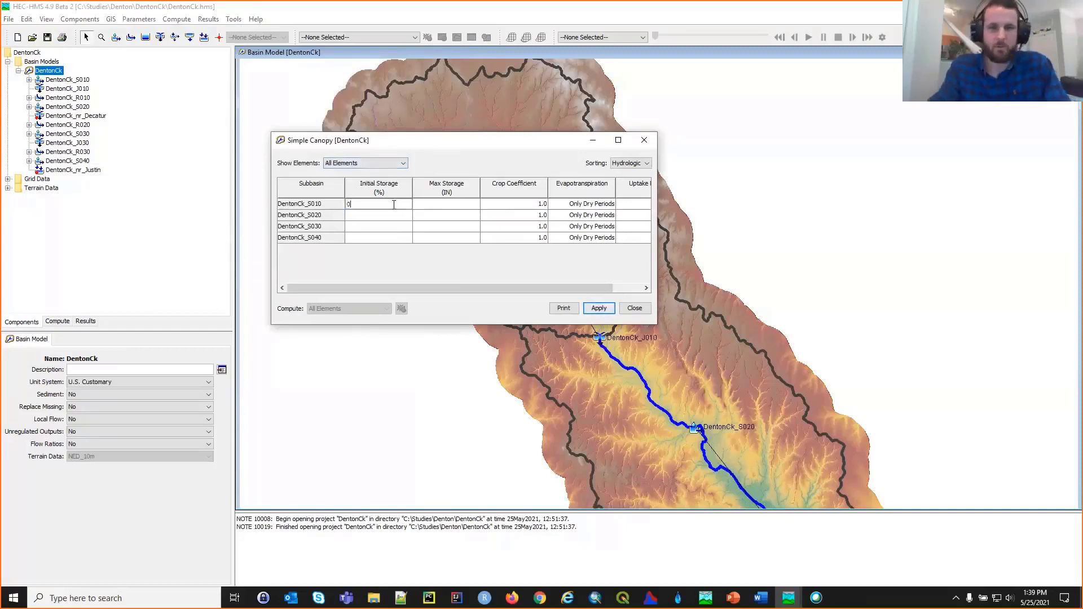
key("Tab")
type("0")
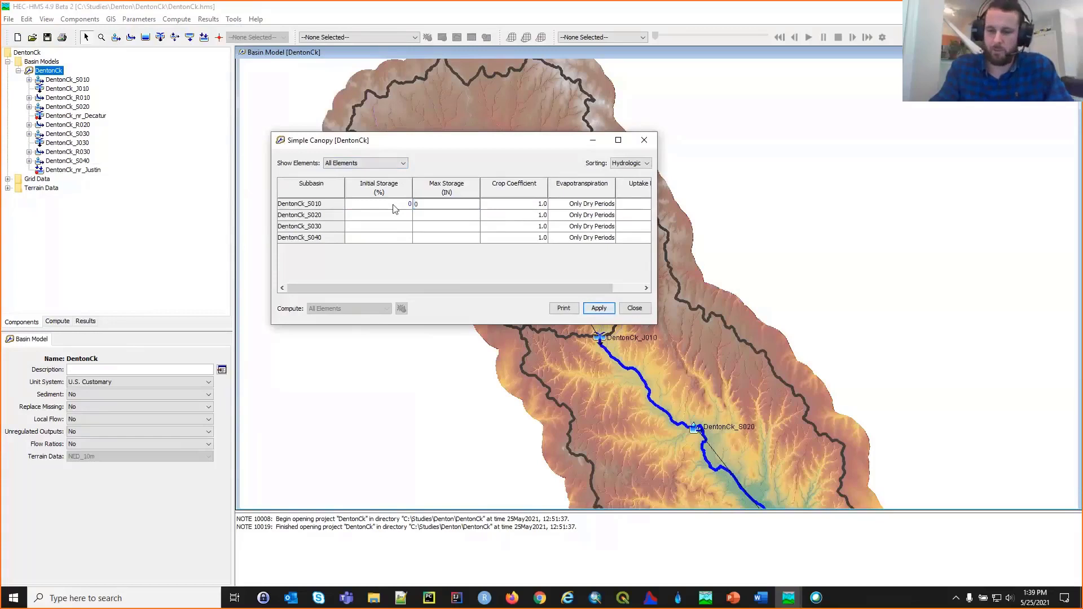
key("Tab")
key("Tab")
key("Tab")
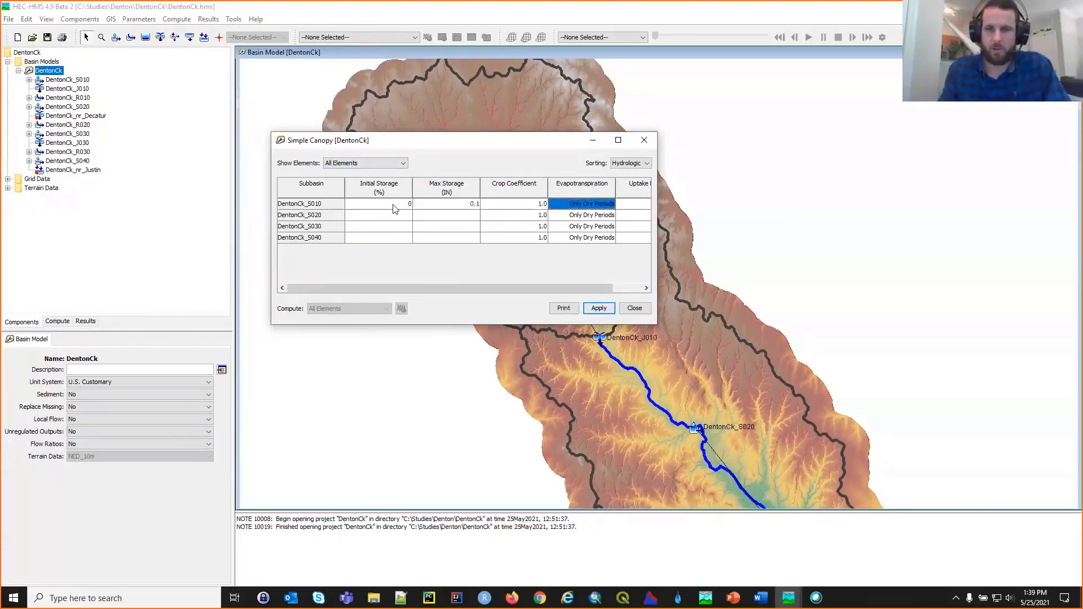
left_click(620, 205)
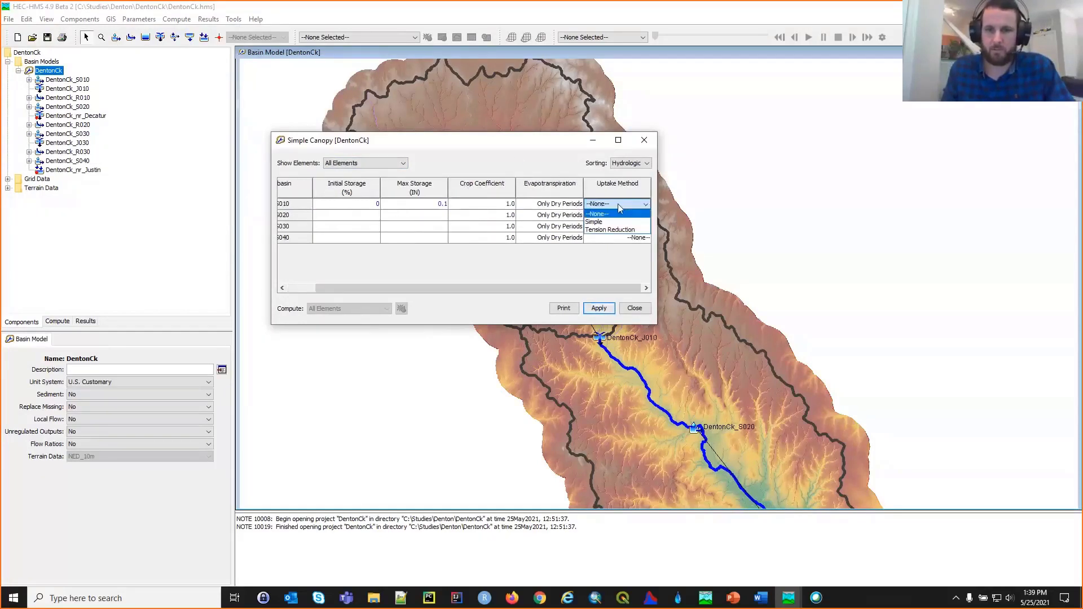
left_click(616, 222)
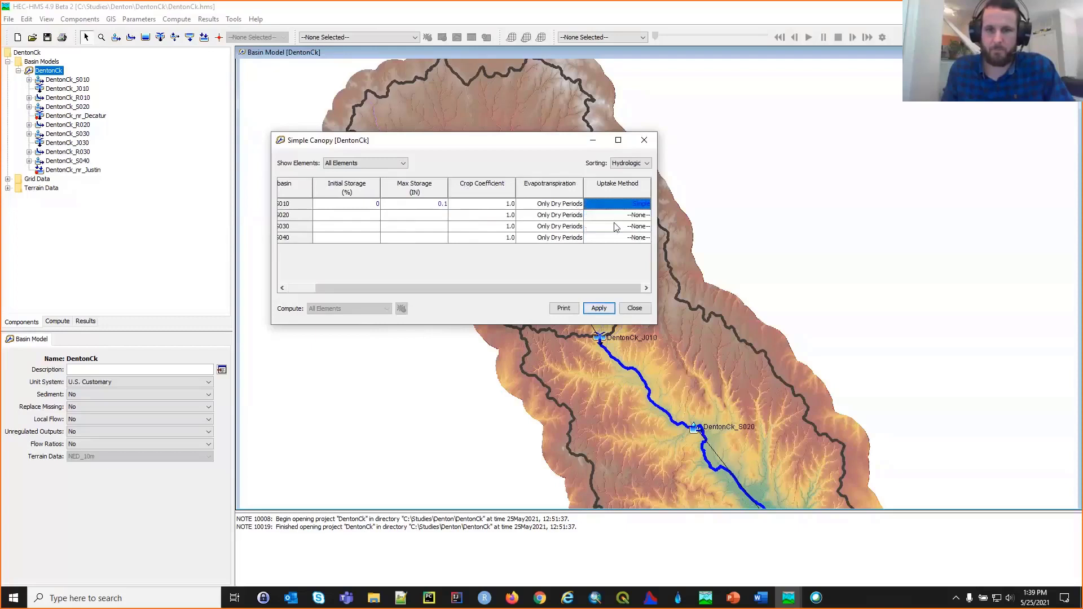
Fill the initial and maximum canopy storage of all the subbasins by repeating the first value.
left_click(377, 219)
left_click_drag(377, 206, 412, 243)
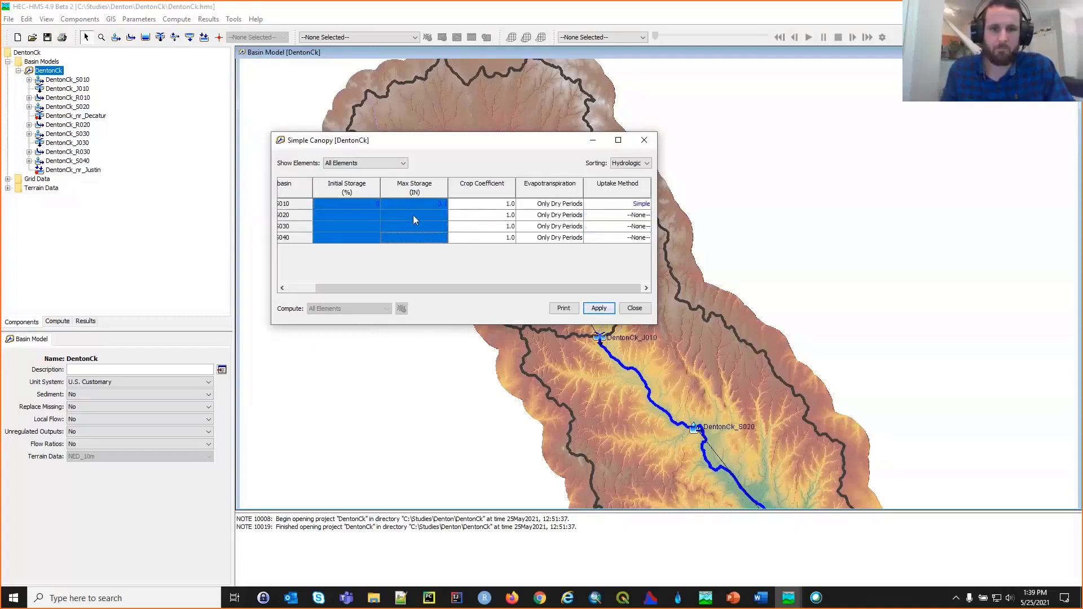
right_click(413, 215)
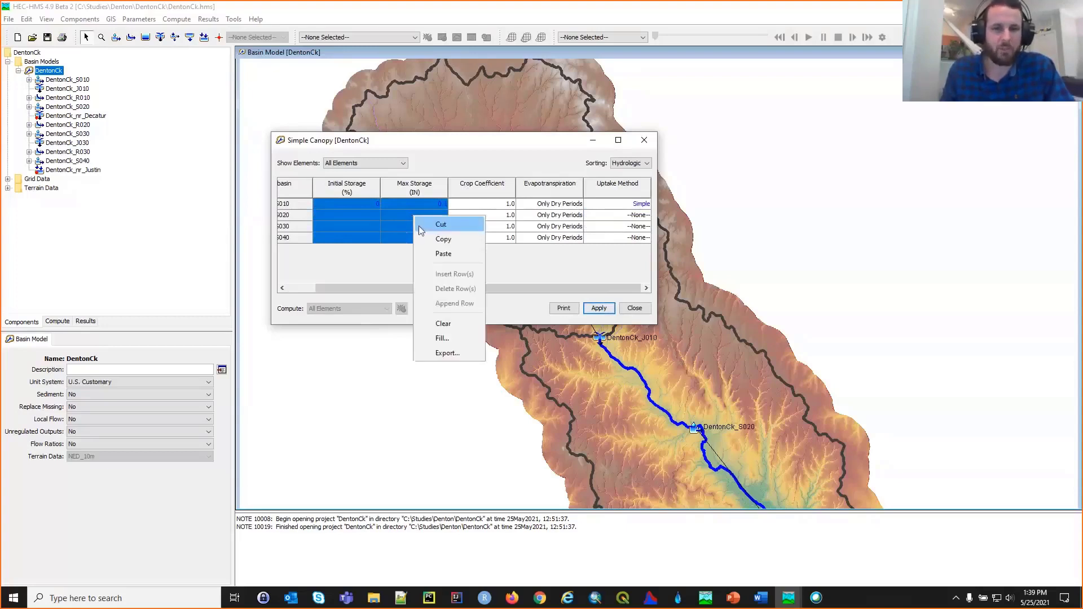
left_click(443, 338)
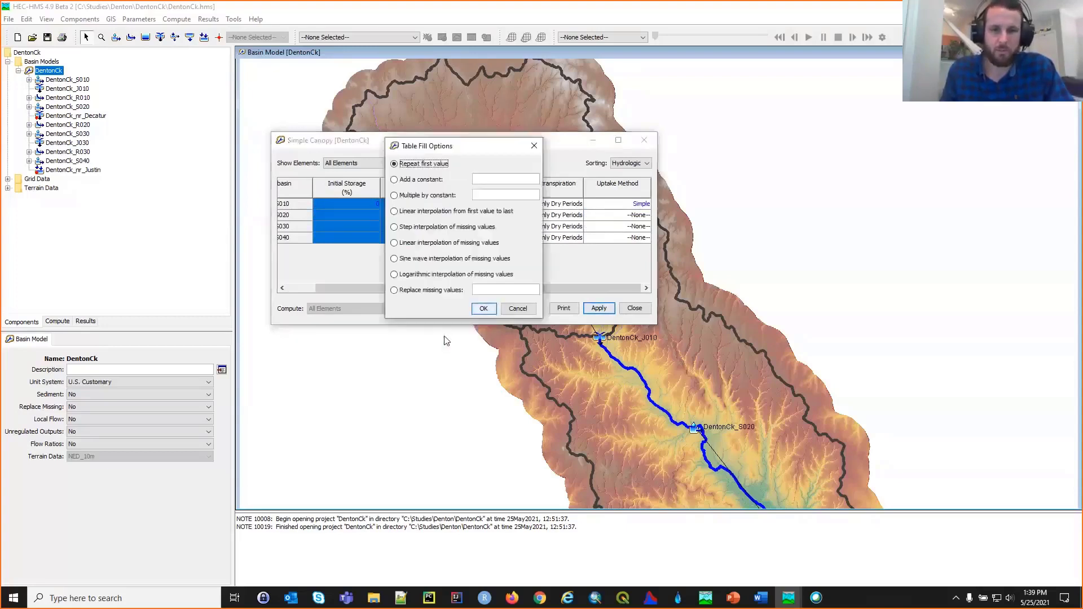
left_click(484, 308)
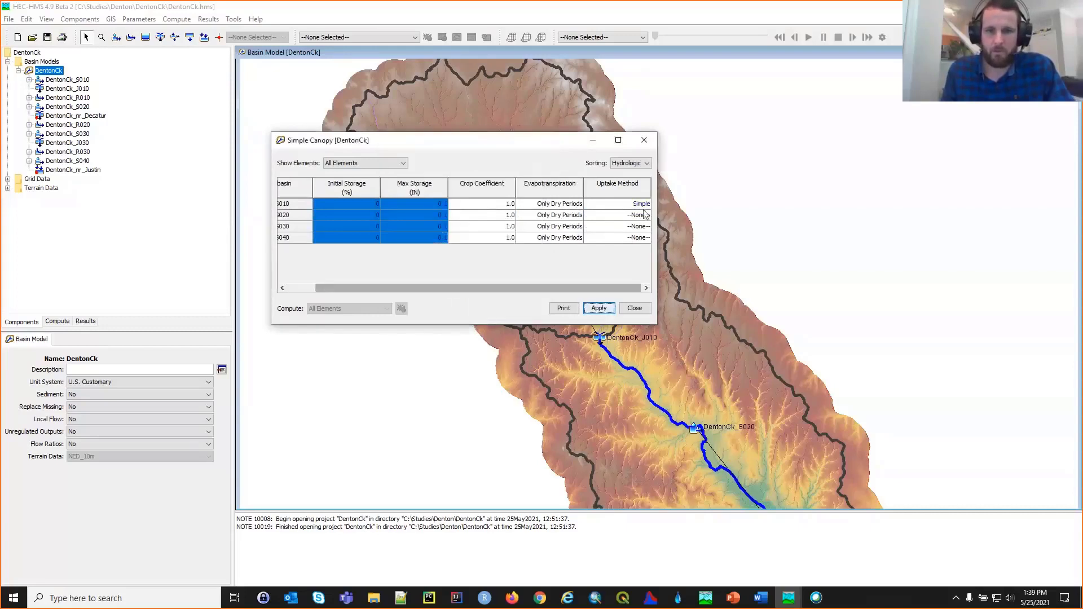
Set the uptake method of subbasins DentonCk_S020, S030 and S040 to Simple, and apply the canopy parameters.
left_click(643, 215)
left_click(640, 233)
left_click(641, 226)
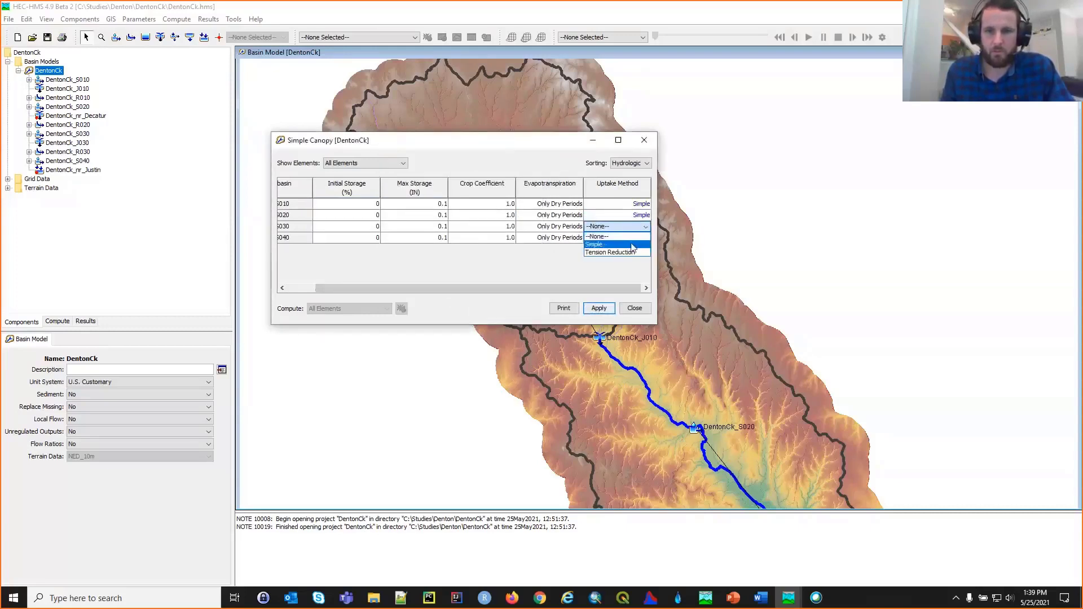
left_click(633, 245)
left_click(634, 237)
left_click(627, 255)
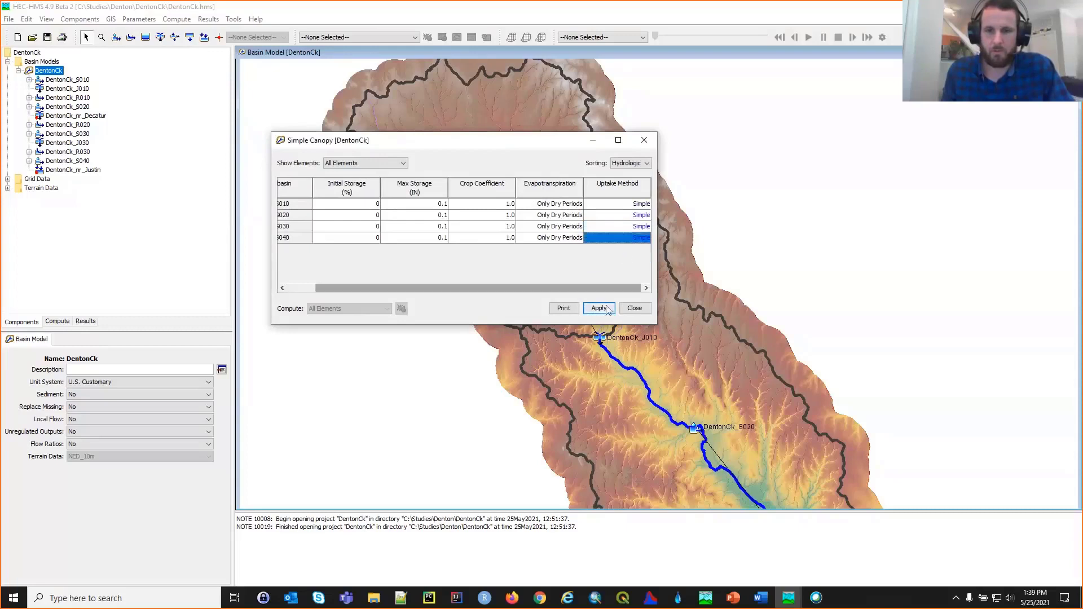
left_click(599, 307)
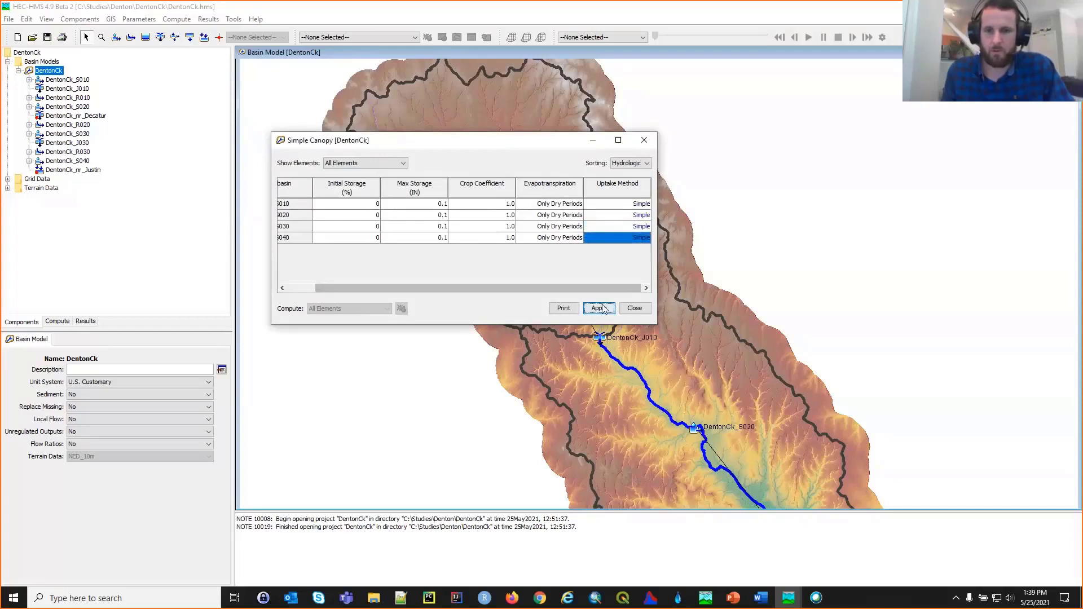
left_click(634, 307)
Open the Deficit and Constant loss parameters for the DentonCk subbasins and bring up the Expression Calculator.
left_click(141, 19)
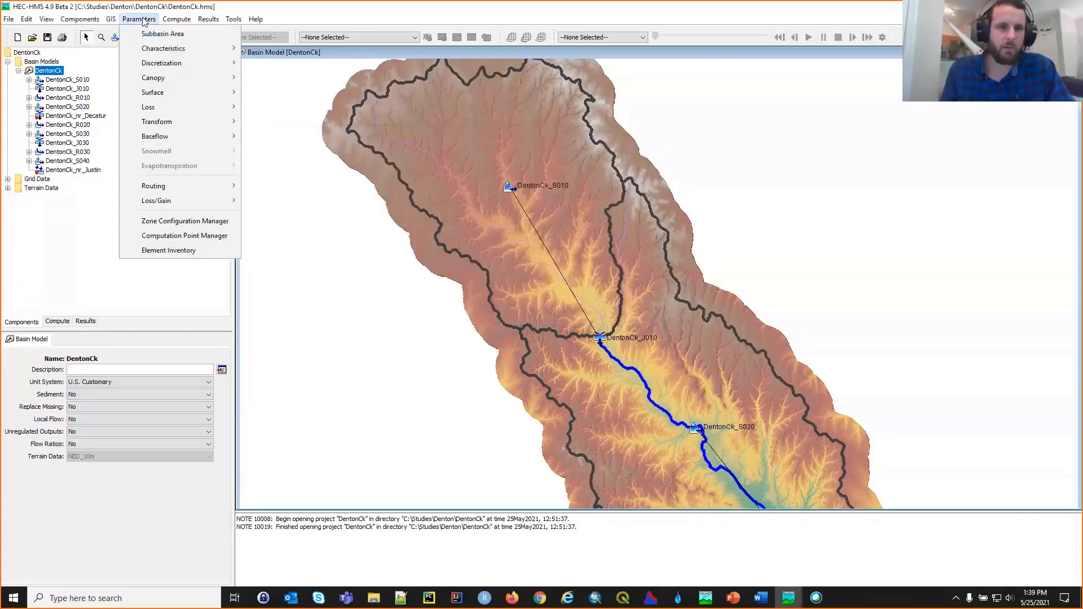
mouse_move(177, 108)
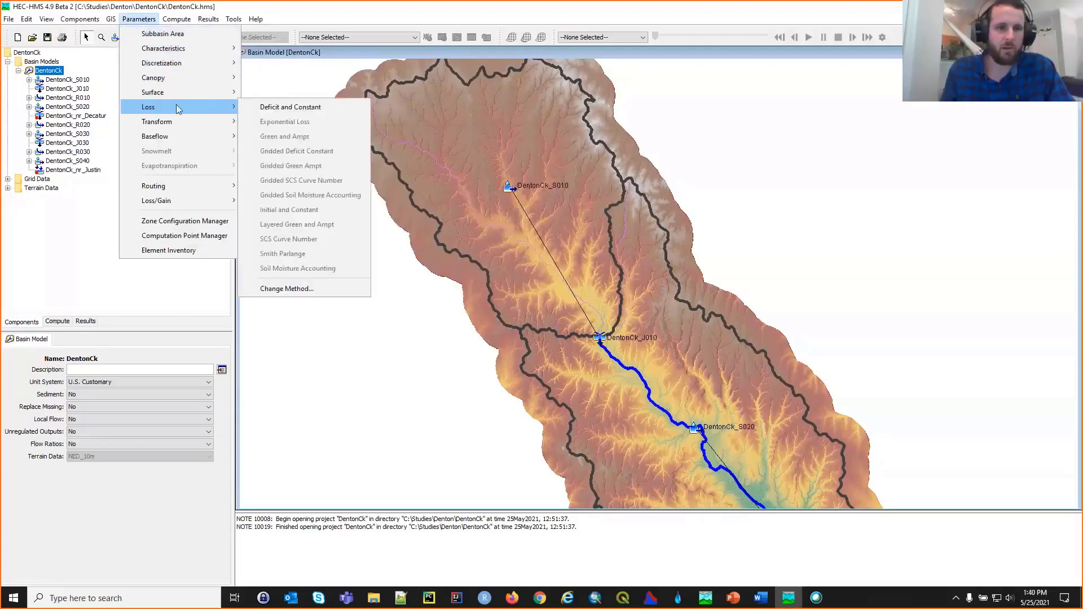
left_click(257, 109)
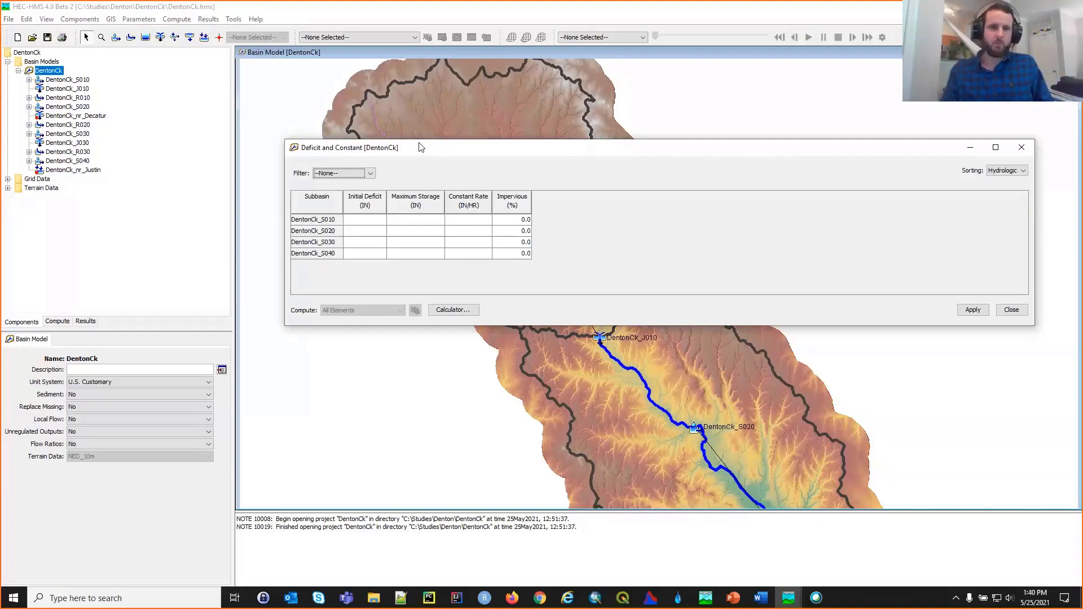
left_click_drag(332, 140, 303, 132)
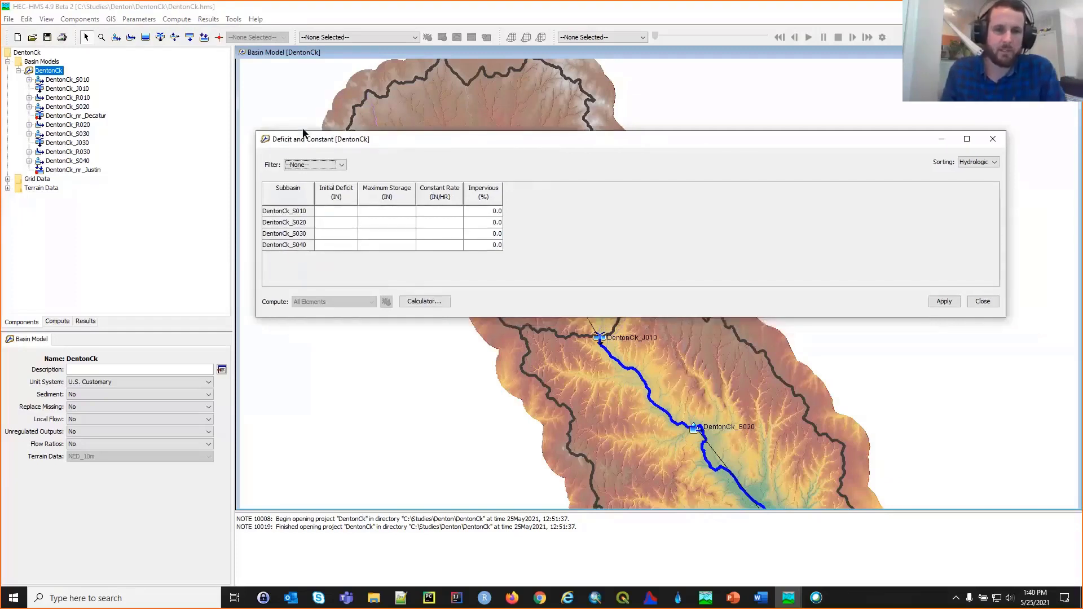
left_click(437, 306)
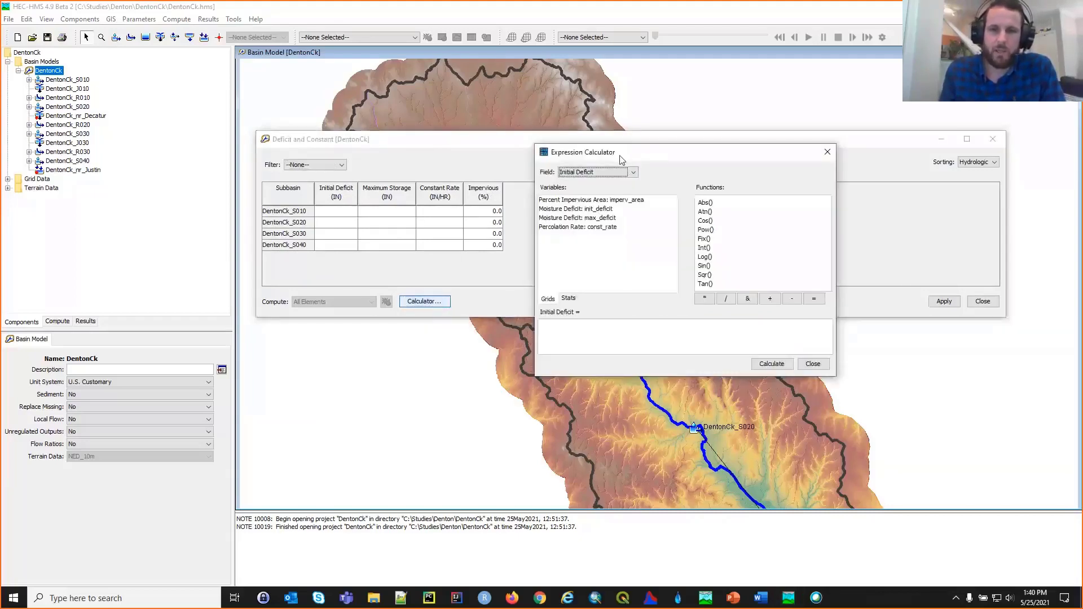
left_click_drag(620, 158, 621, 156)
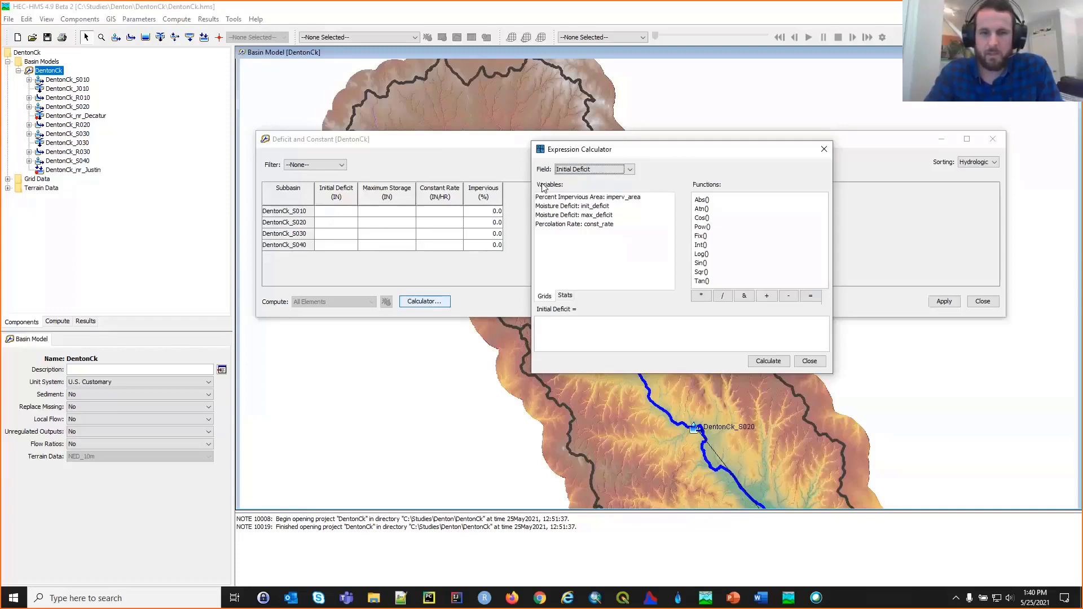
Review the calculator's statistics and grid variables, and view the gSSURGO database description page in Chrome before returning to HEC-HMS.
left_click(565, 296)
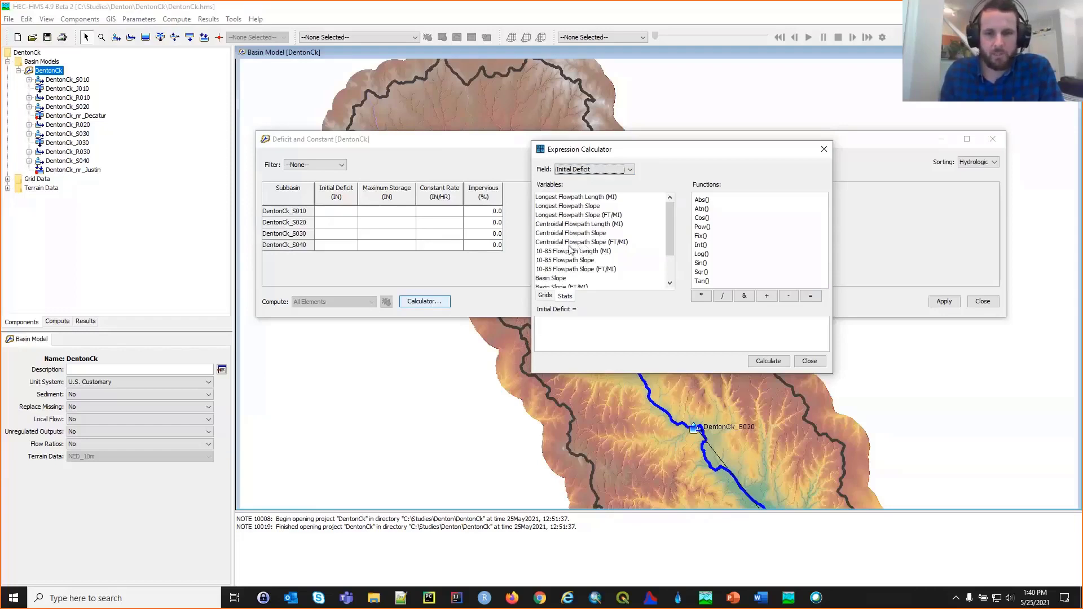
left_click(545, 296)
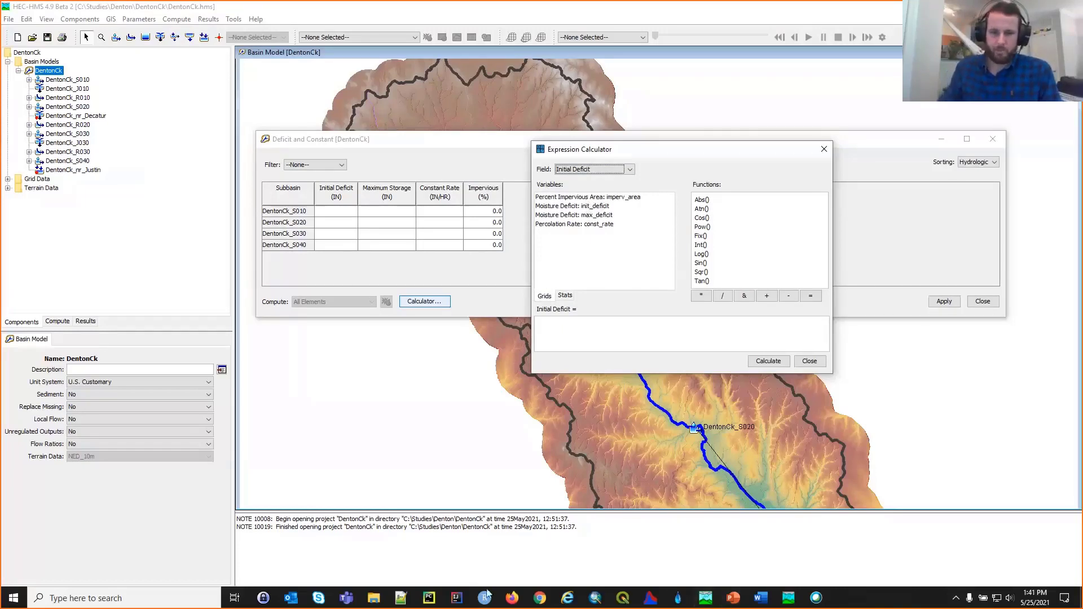
left_click(540, 598)
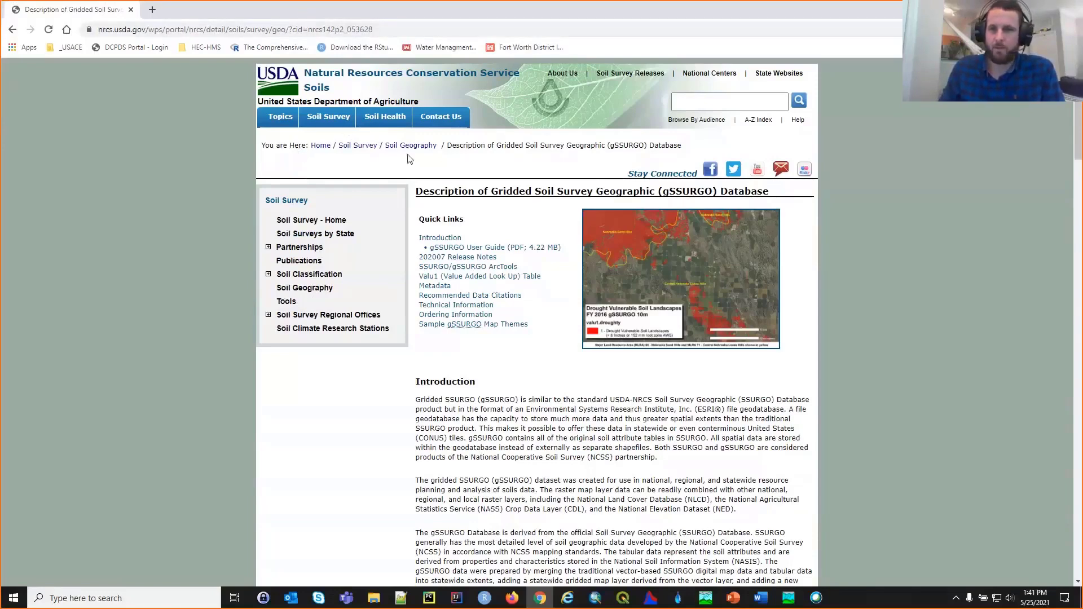
left_click(1044, 8)
left_click(1000, 144)
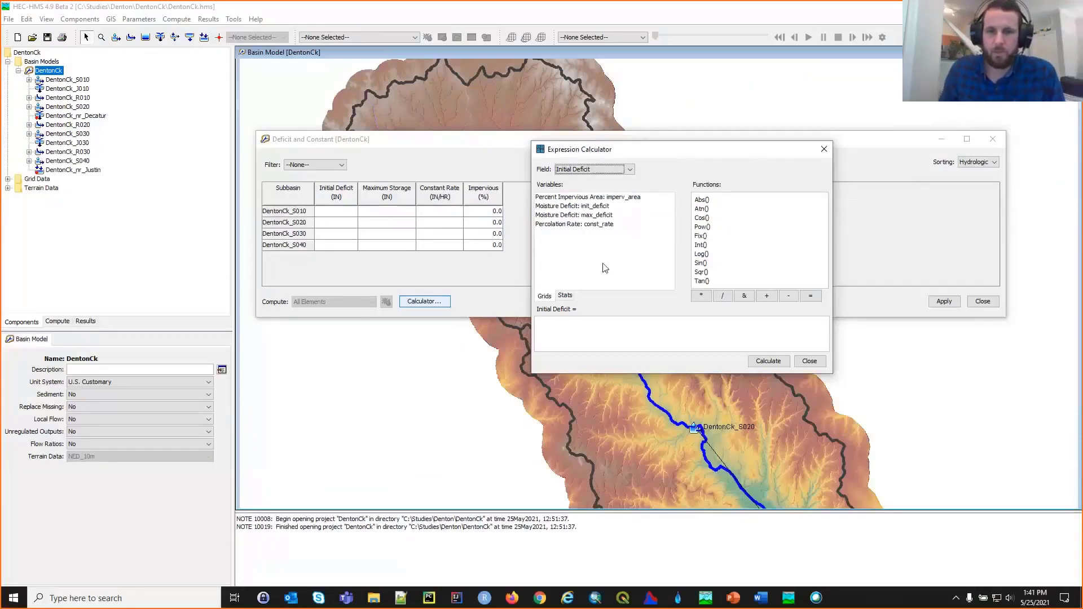
Calculate the Initial Deficit of all the subbasins from the Moisture Deficit: init_deficit grid.
left_click(618, 170)
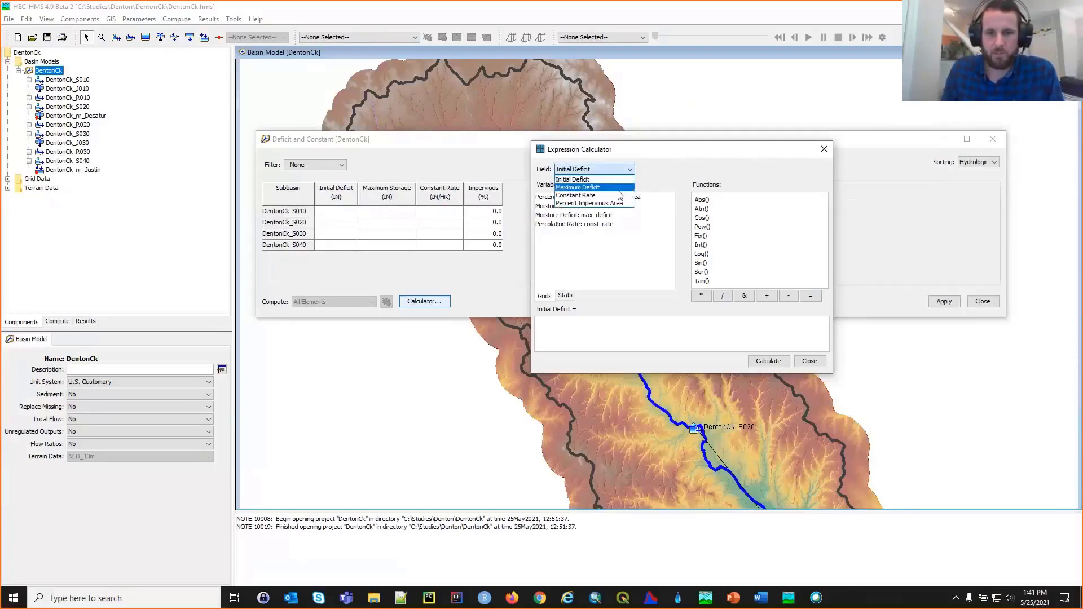
left_click(615, 181)
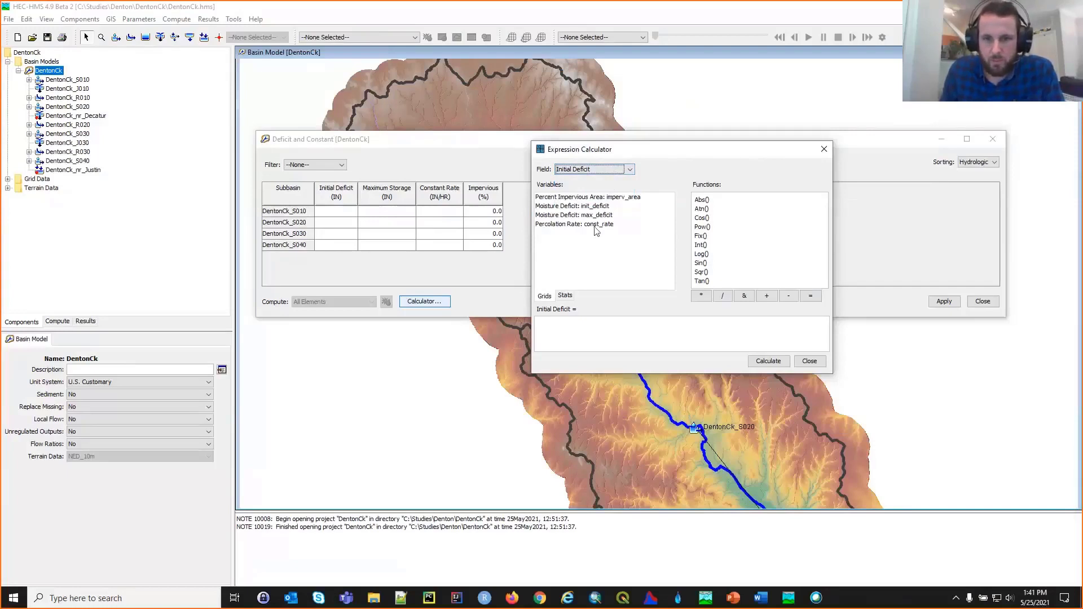
left_click(594, 207)
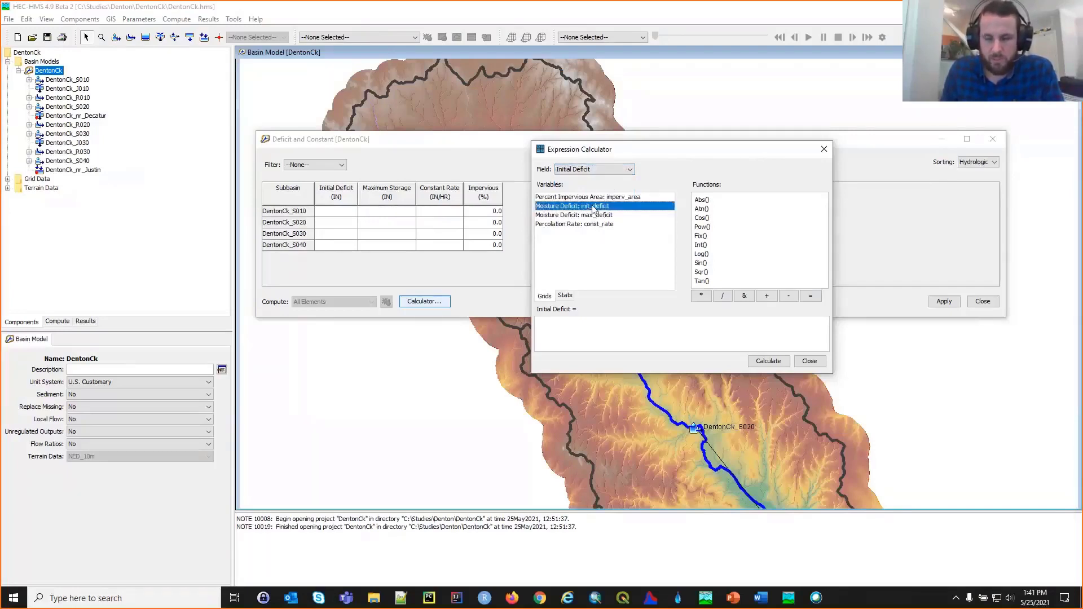
double_click(594, 207)
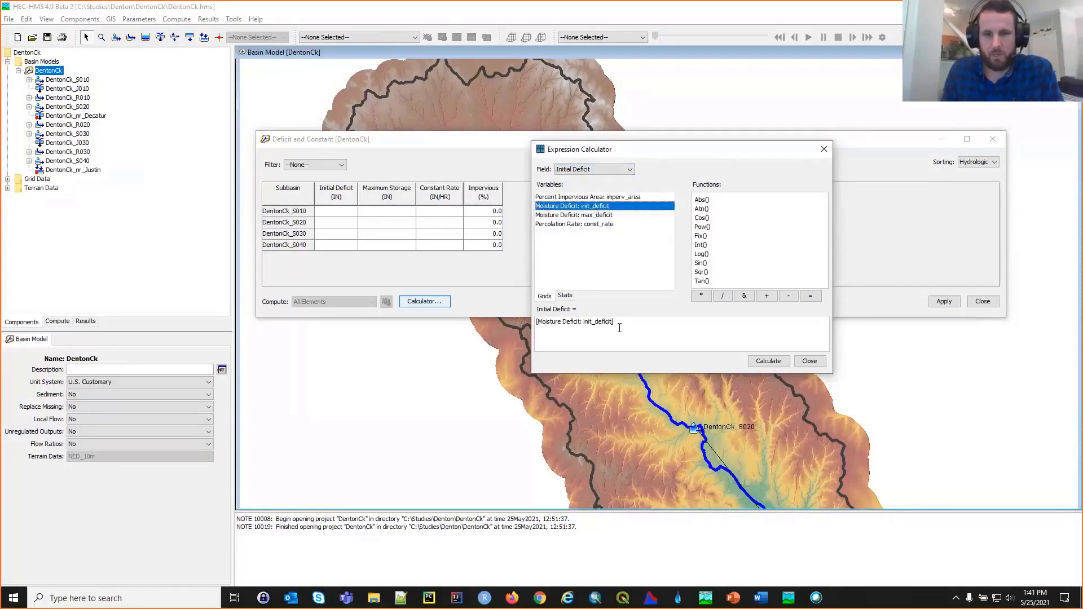
left_click(766, 363)
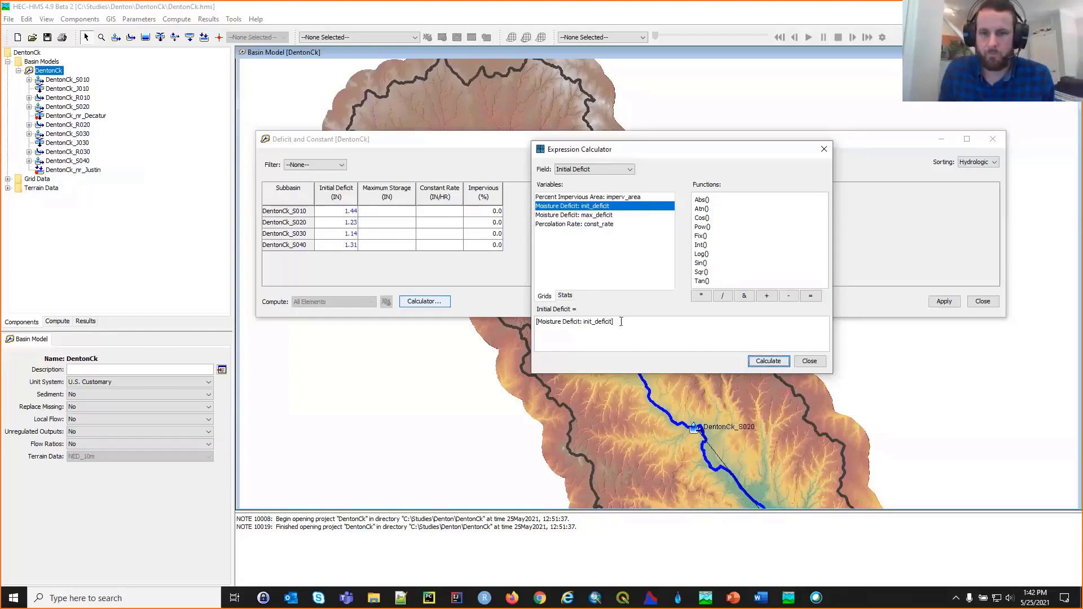
Clear the expression and calculate the Maximum Deficit of all the subbasins from the Moisture Deficit: max_deficit grid.
triple_click(570, 321)
type("[M")
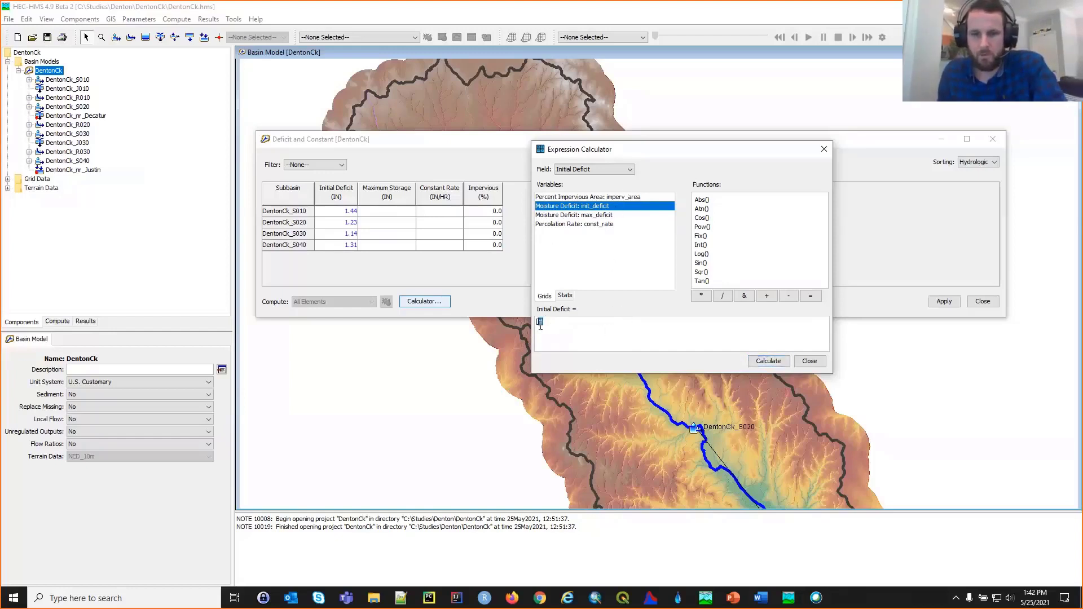
key("BackSpace")
key("BackSpace")
left_click(626, 170)
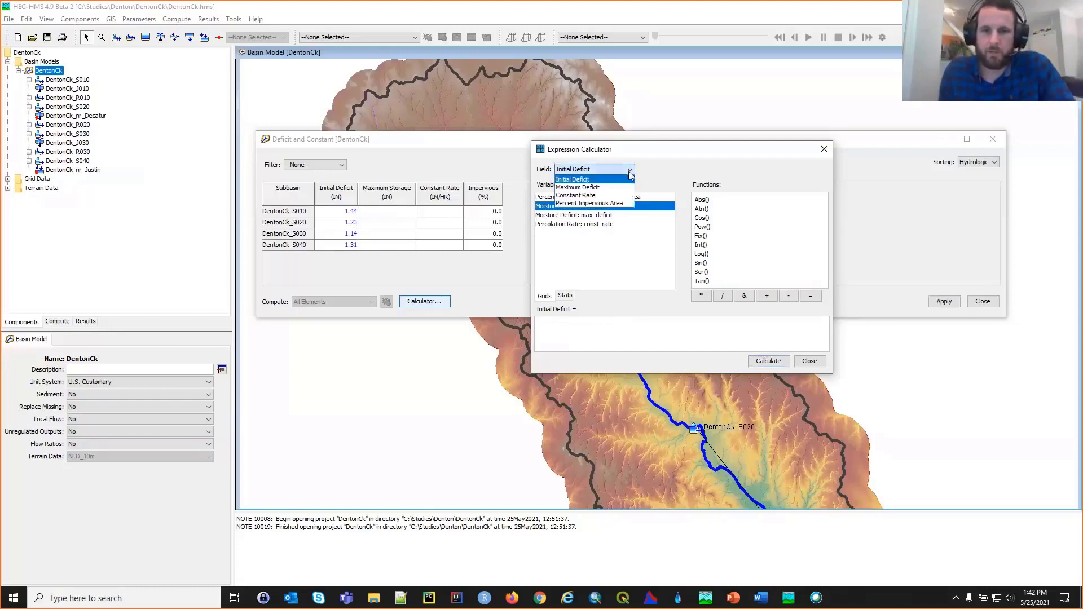
left_click(578, 187)
double_click(600, 215)
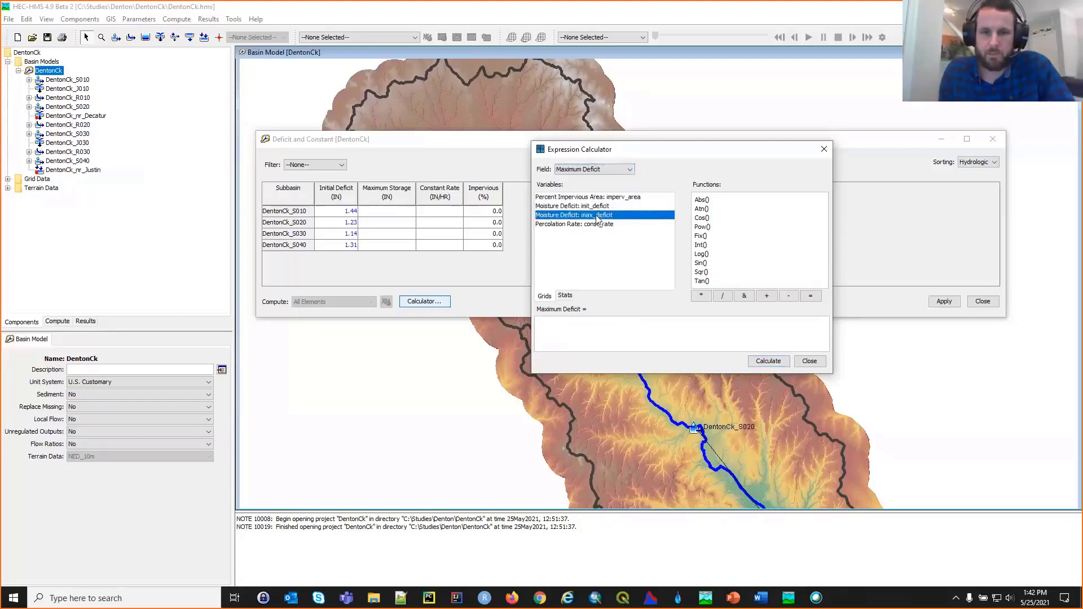
left_click(768, 361)
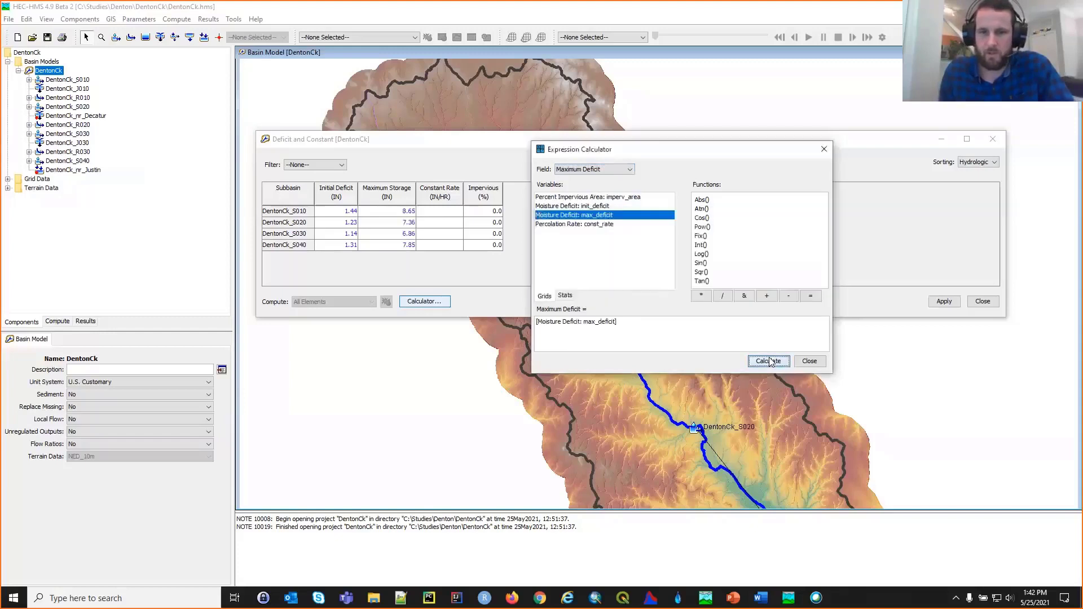
Replace the expression and calculate the Constant Rate of all the subbasins from the Percolation Rate: const_rate grid.
triple_click(630, 319)
key("BackSpace")
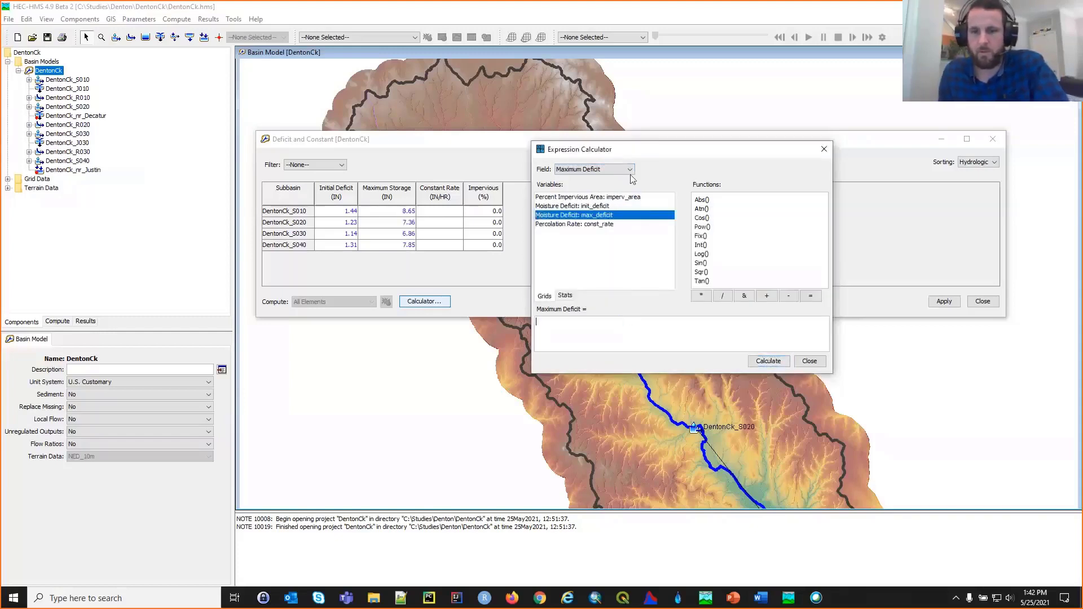
left_click(630, 169)
left_click(611, 196)
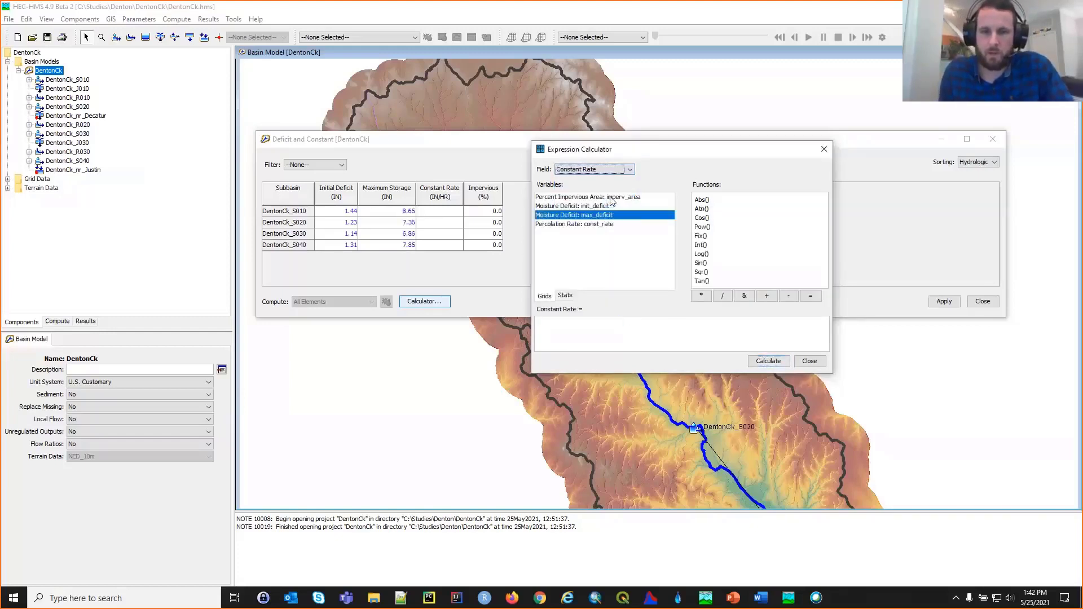
double_click(610, 224)
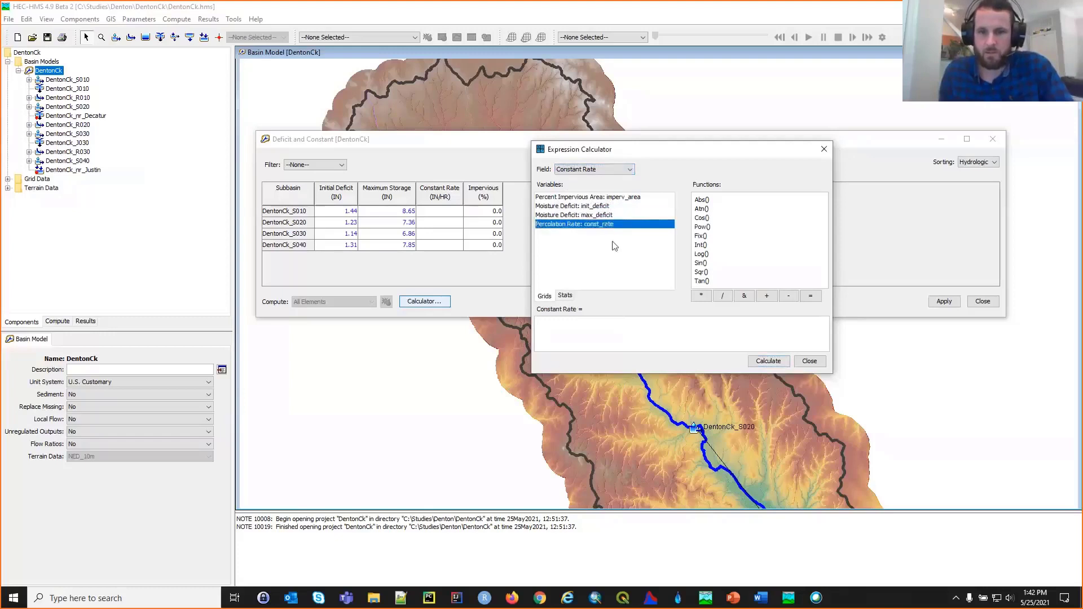
left_click(756, 360)
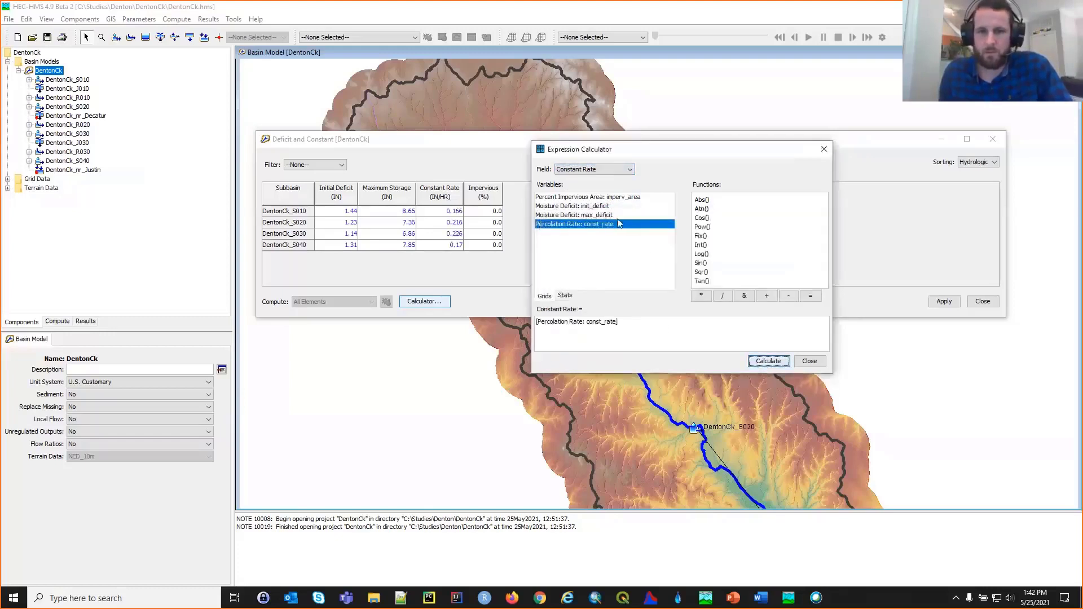
Replace the expression and calculate the Percent Impervious Area of all the subbasins from the Percent Impervious Area: imperv_area grid.
triple_click(630, 325)
key("BackSpace")
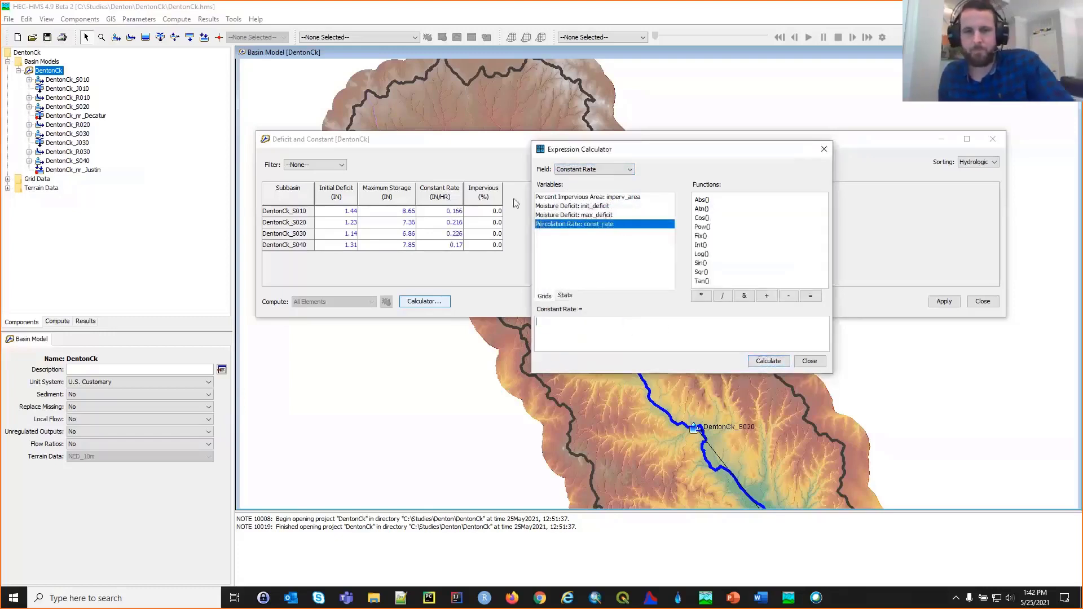
left_click(624, 170)
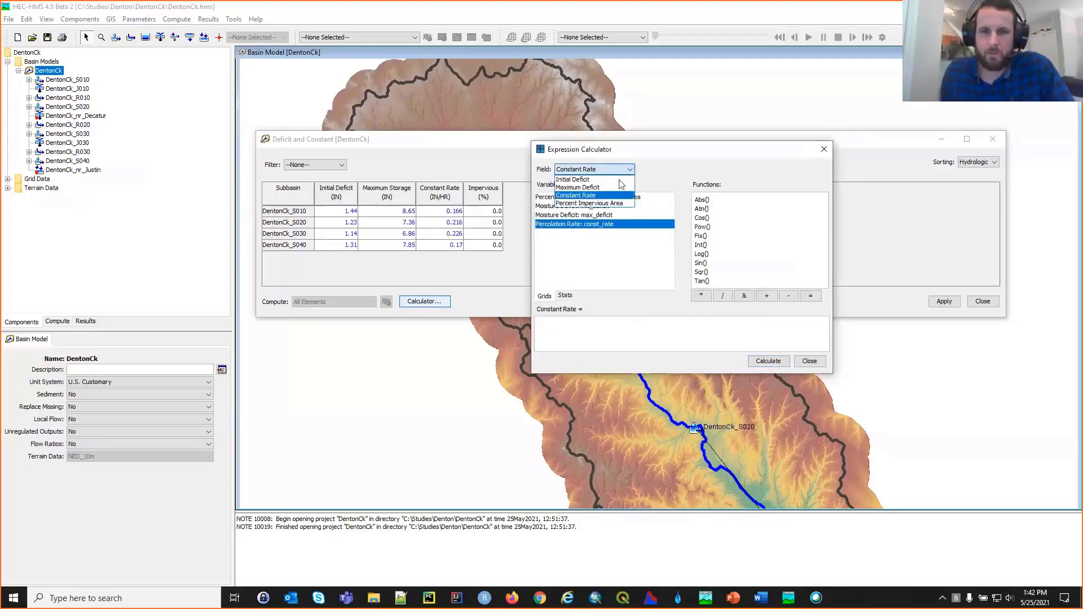
left_click(619, 204)
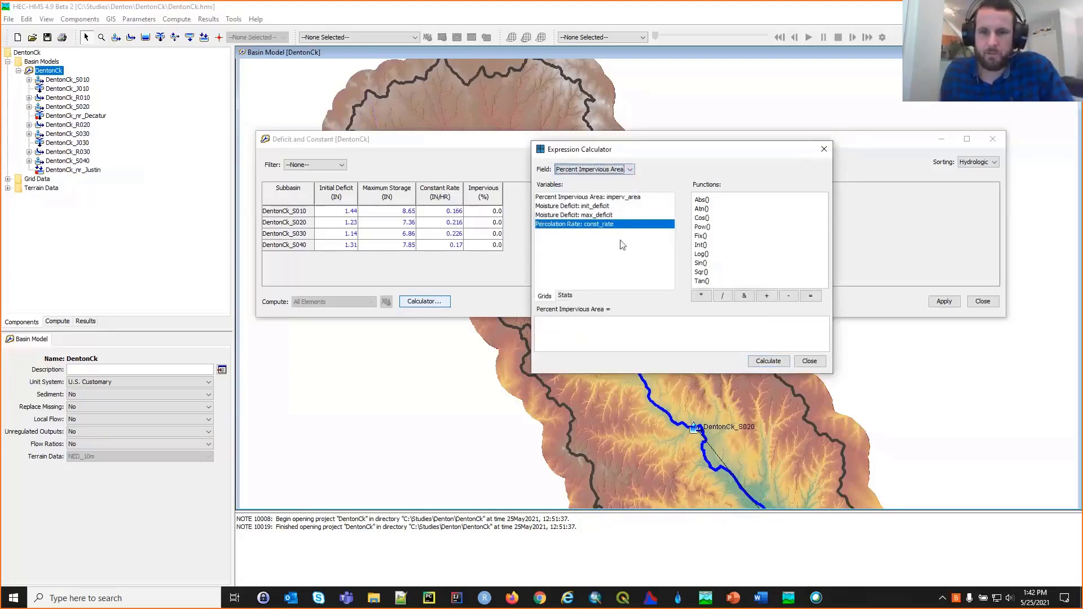
double_click(623, 198)
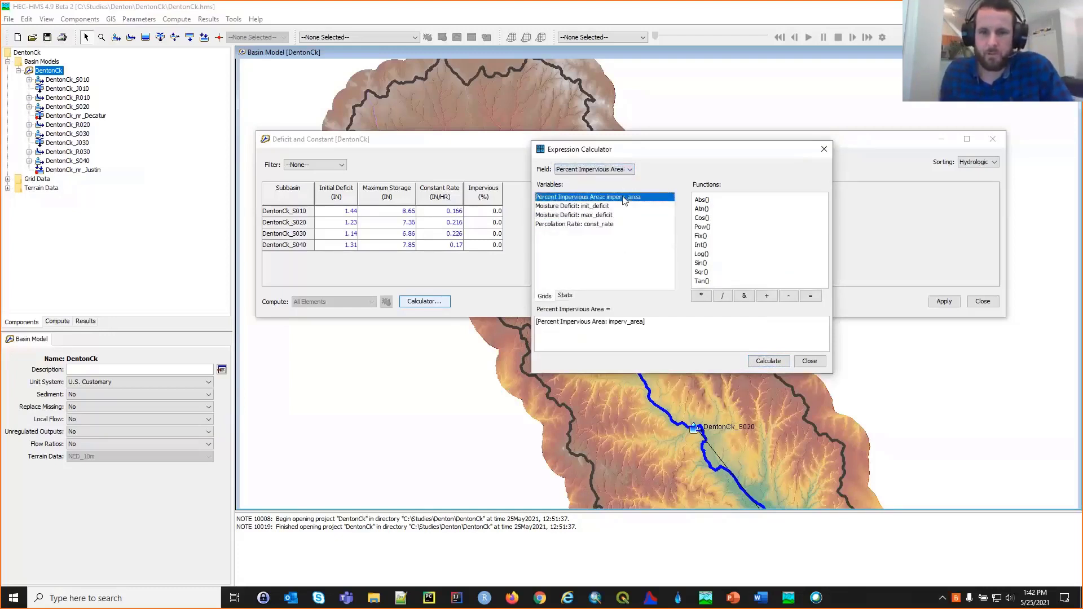
left_click(776, 366)
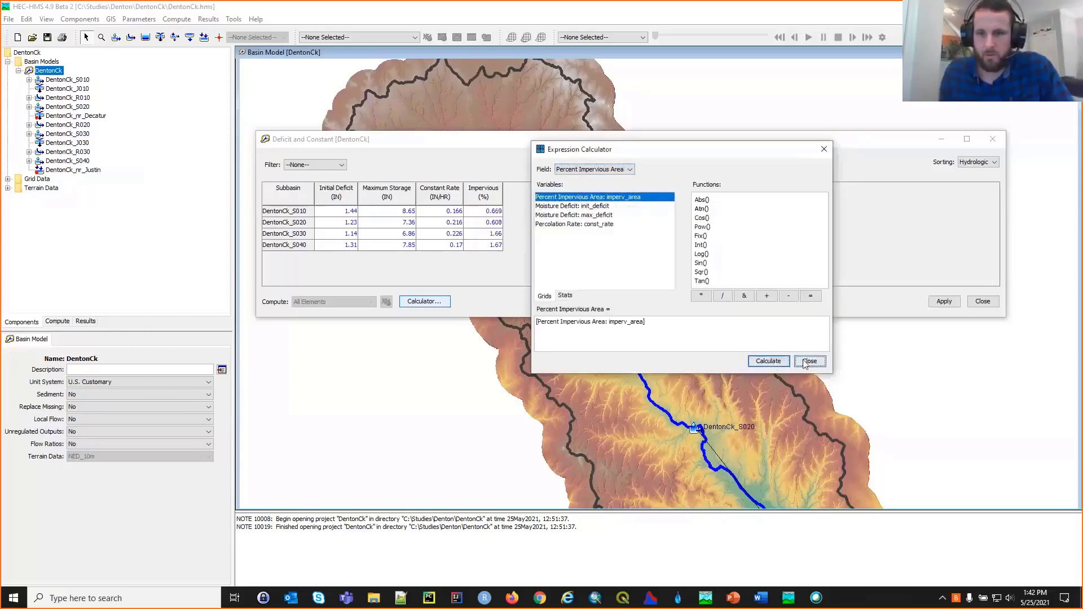
Close the calculator, then apply the Deficit and Constant loss parameters and close their table.
left_click(808, 361)
left_click(943, 301)
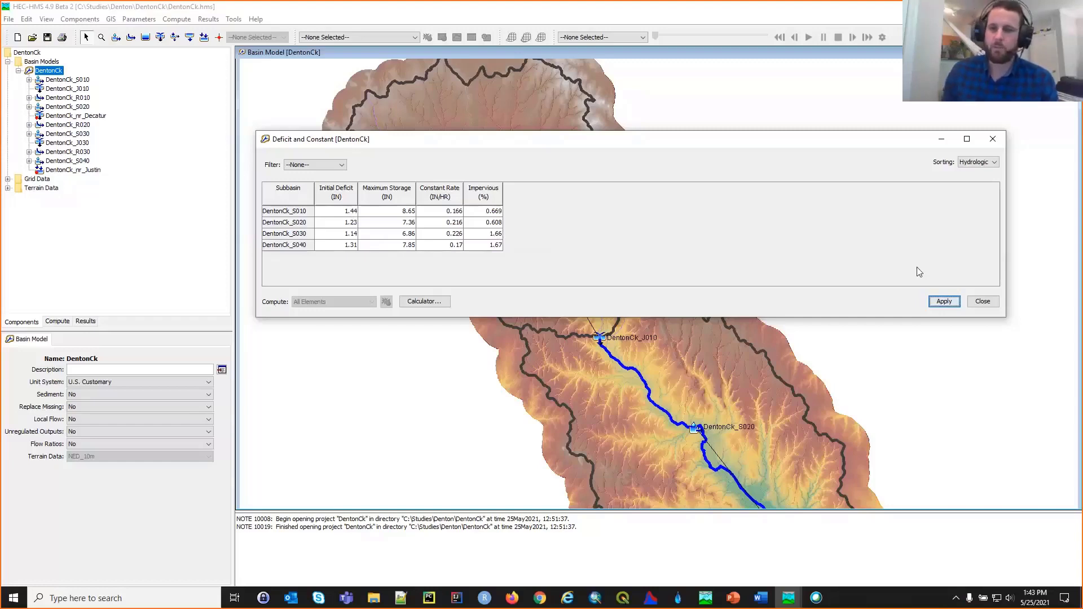
left_click(944, 302)
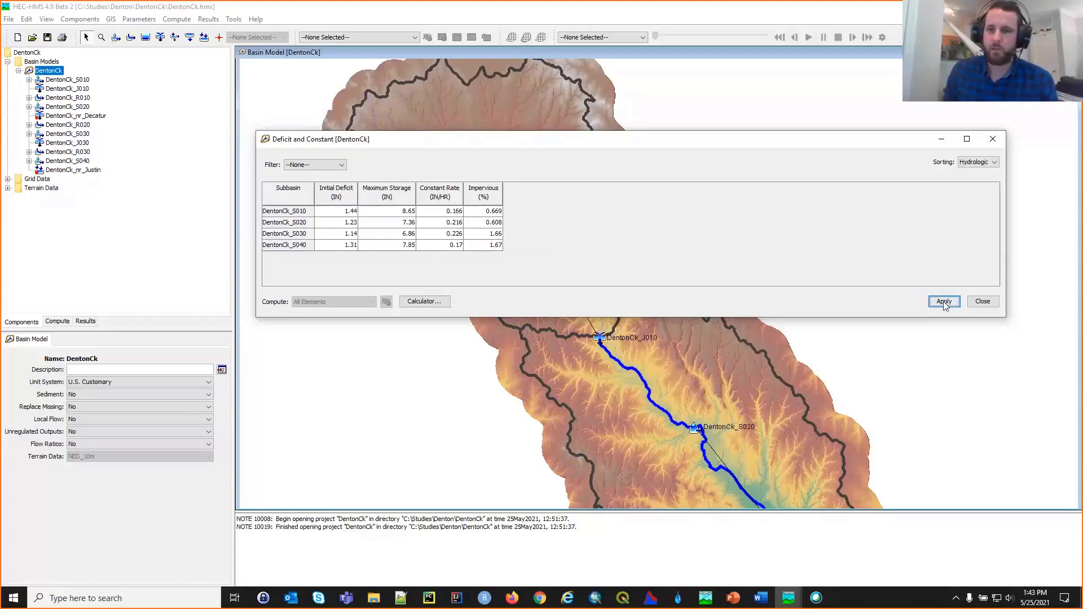
left_click(985, 302)
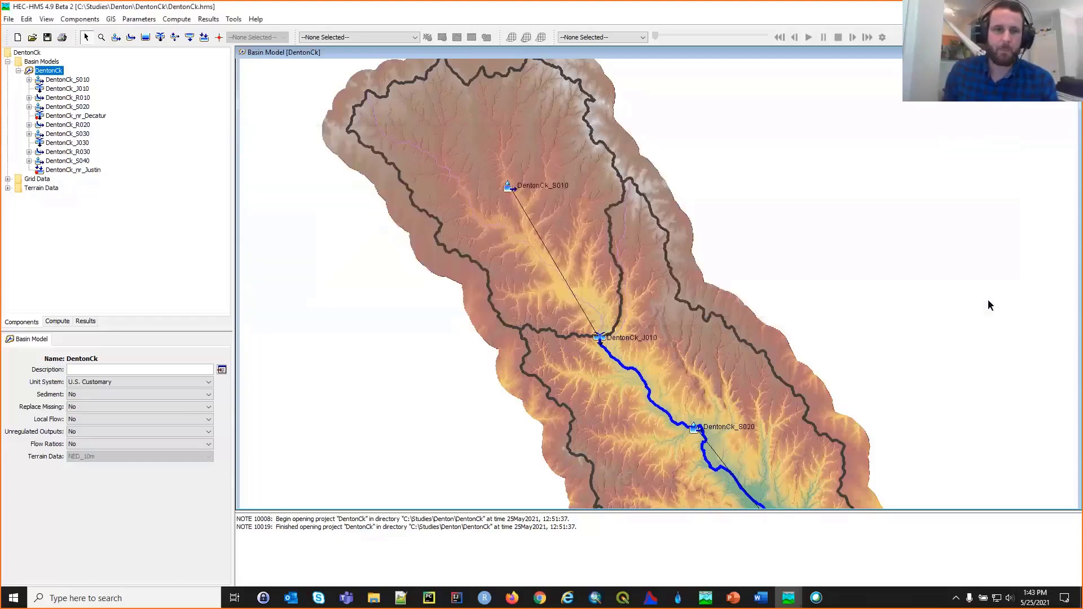
Open the ModClark transform parameters for the DentonCk subbasins and bring up the Expression Calculator for Time of Concentration.
left_click(176, 19)
mouse_move(146, 25)
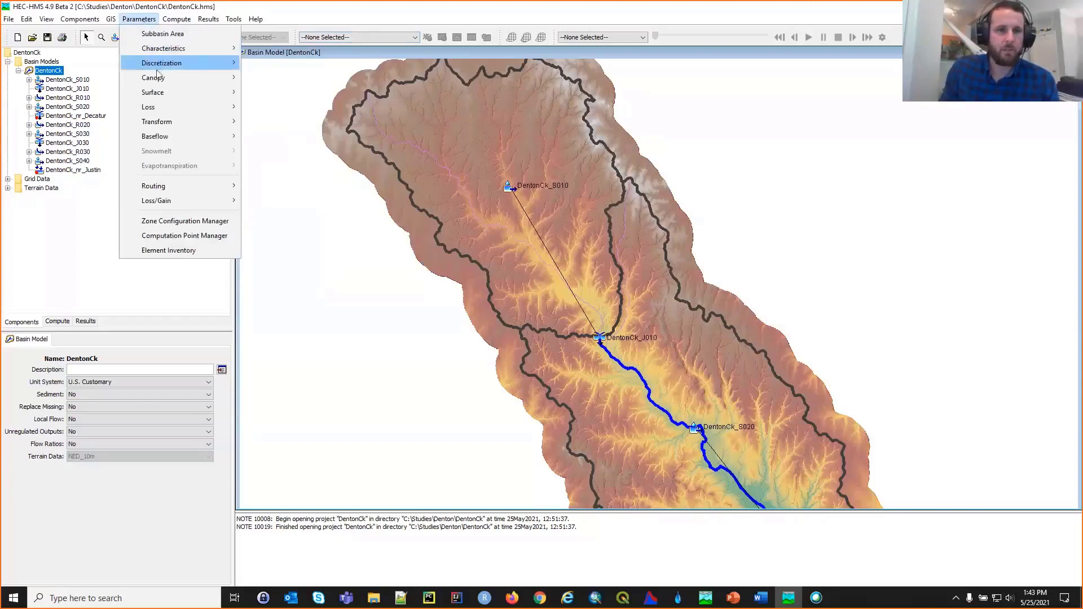
mouse_move(171, 124)
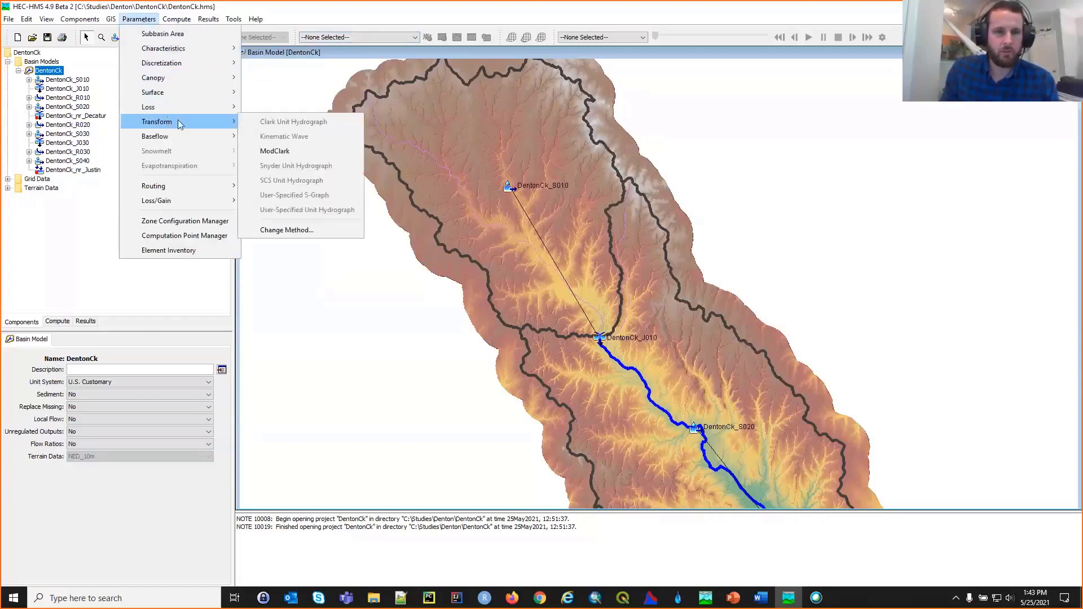
left_click(266, 151)
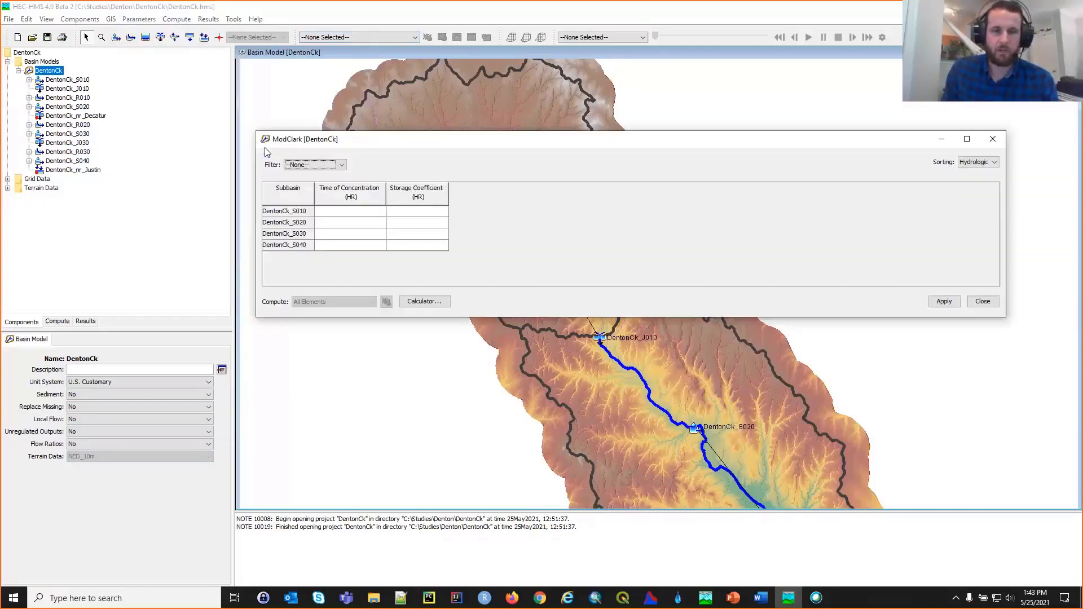
left_click(439, 303)
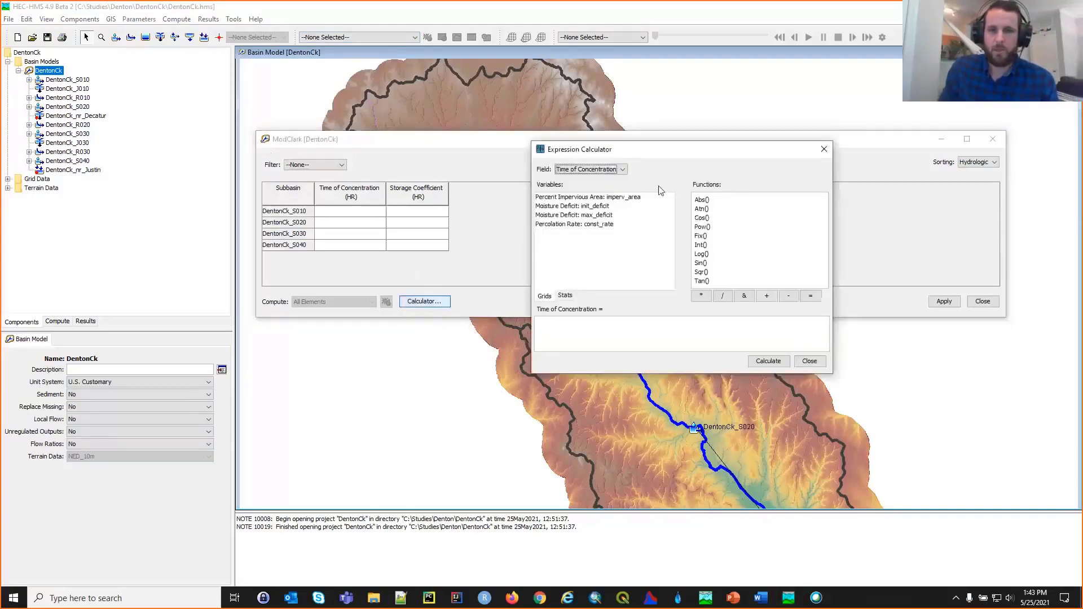
List the subbasin statistics as the available variables in the Expression Calculator.
left_click(570, 297)
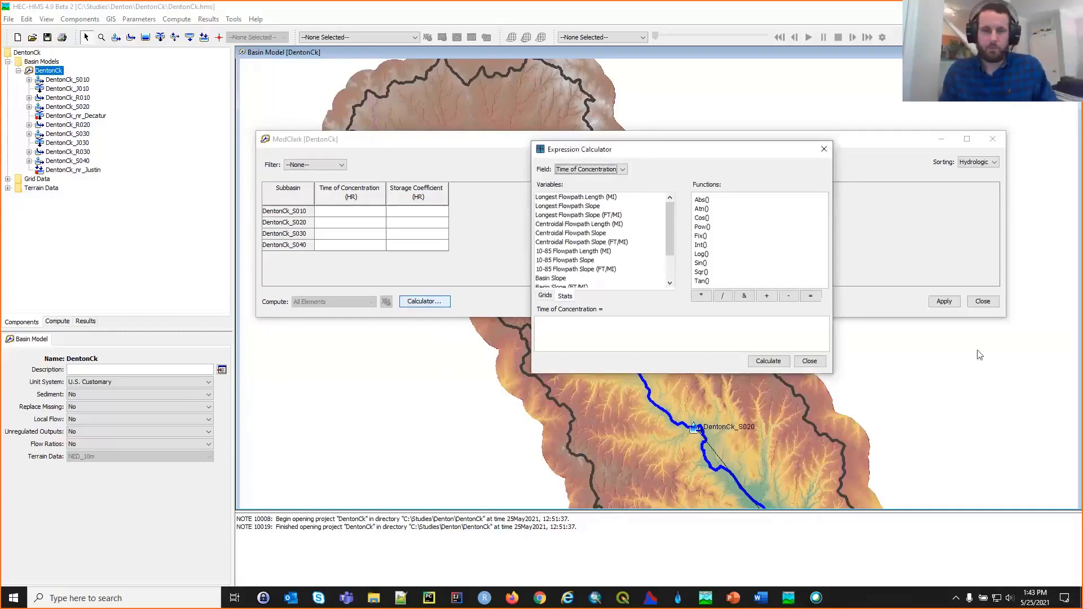
left_click(576, 198)
double_click(575, 197)
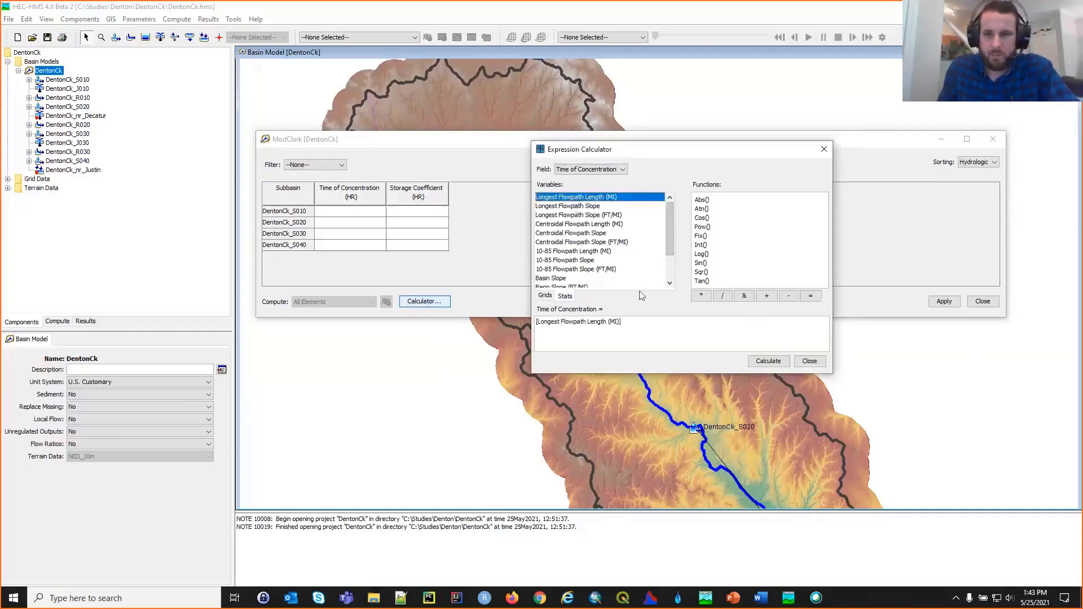
left_click(702, 297)
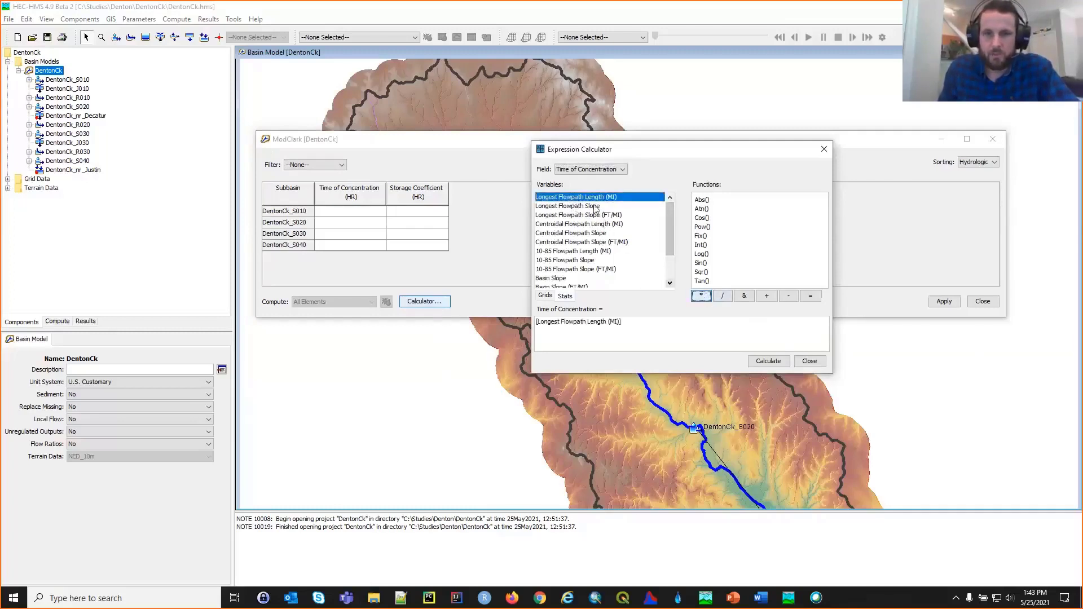
double_click(593, 225)
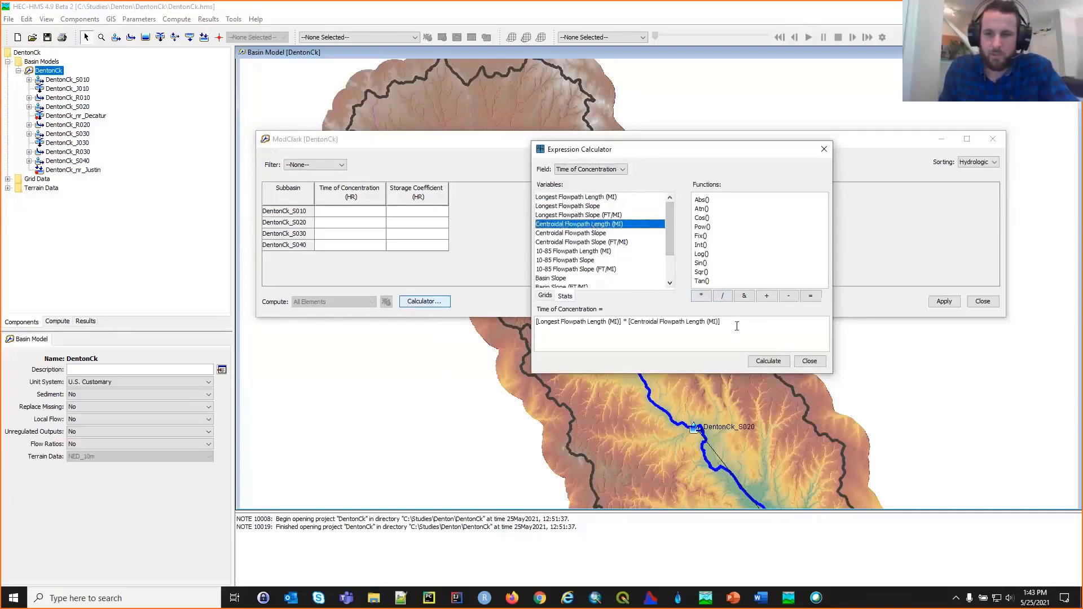
left_click_drag(735, 326, 589, 322)
triple_click(536, 323)
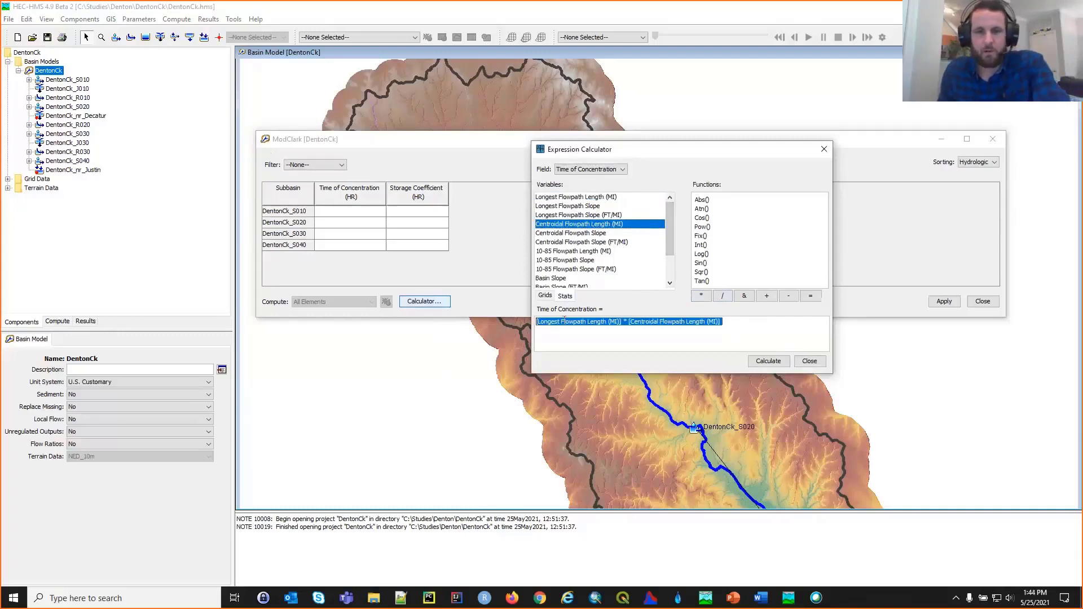
key("BackSpace")
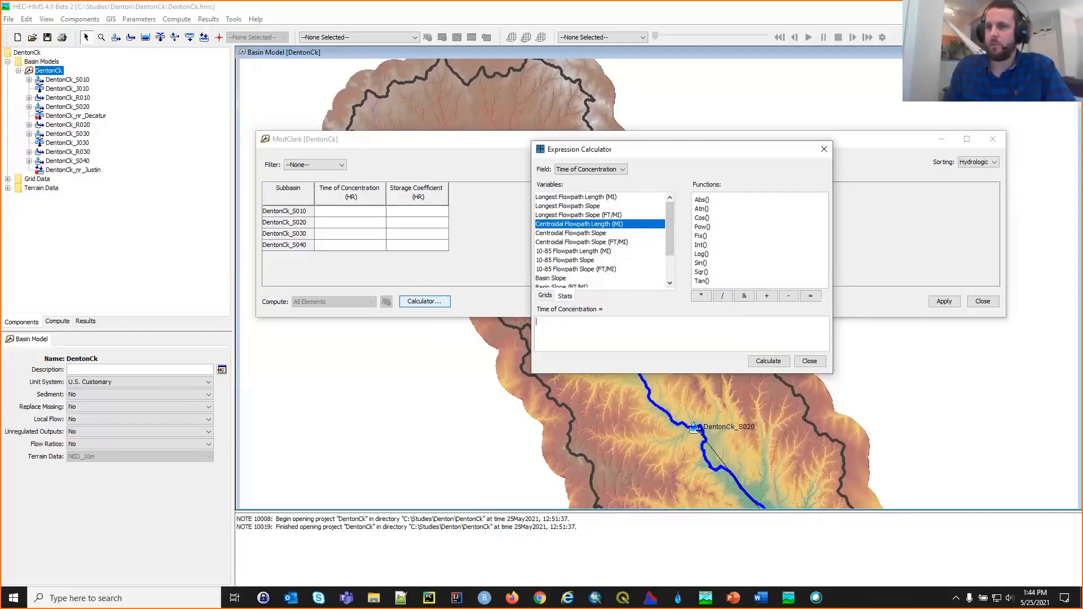
key("alt+Tab")
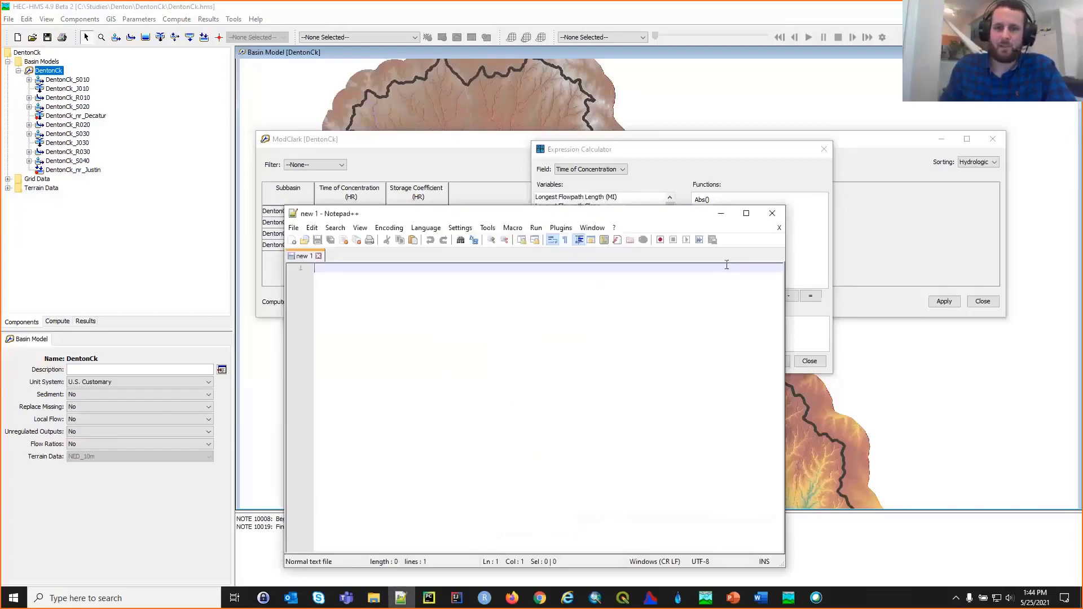
left_click(721, 213)
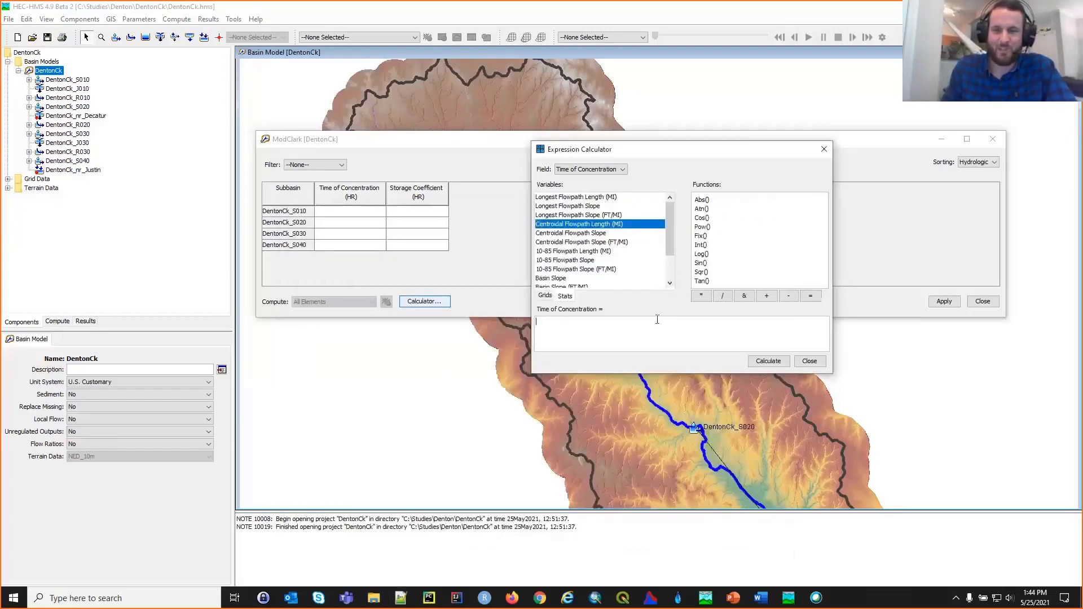
Calculate the Time of Concentration of all the subbasins as Longest Flowpath Length (MI) divided by 2.
left_click(563, 331)
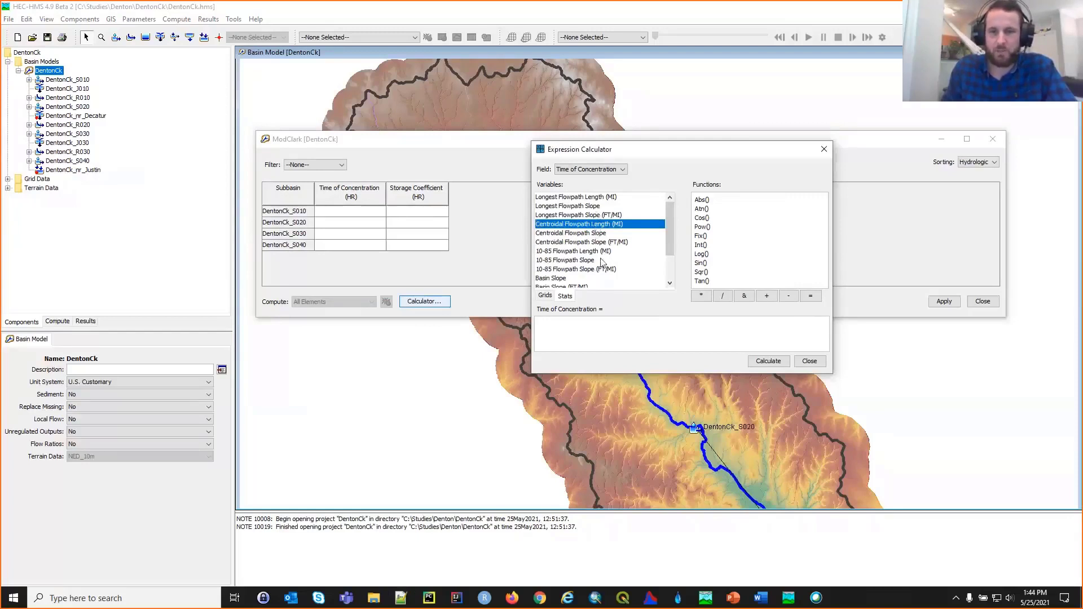
double_click(586, 197)
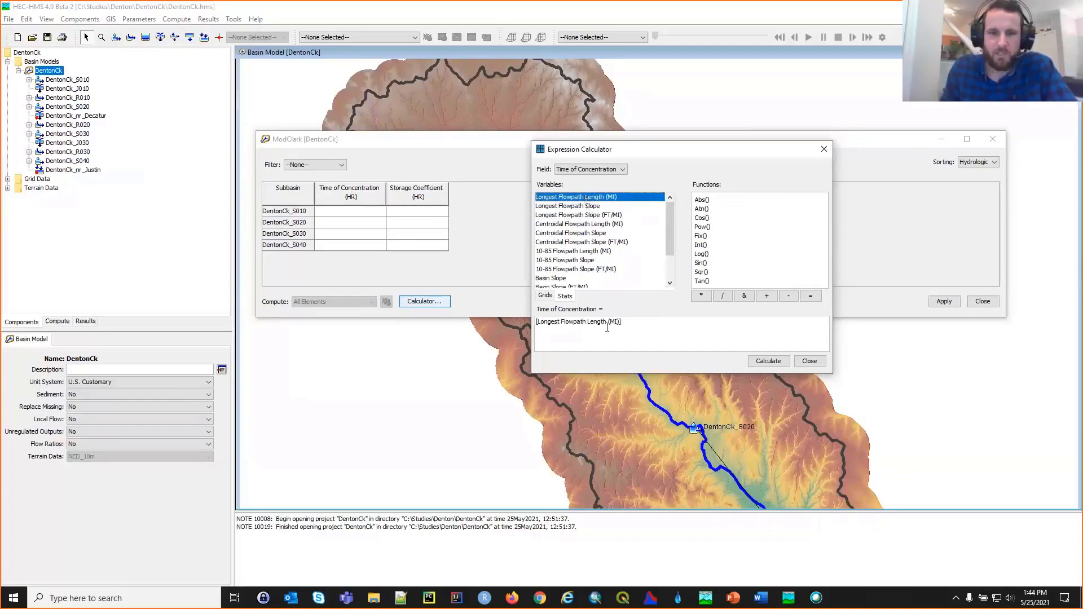
left_click(723, 296)
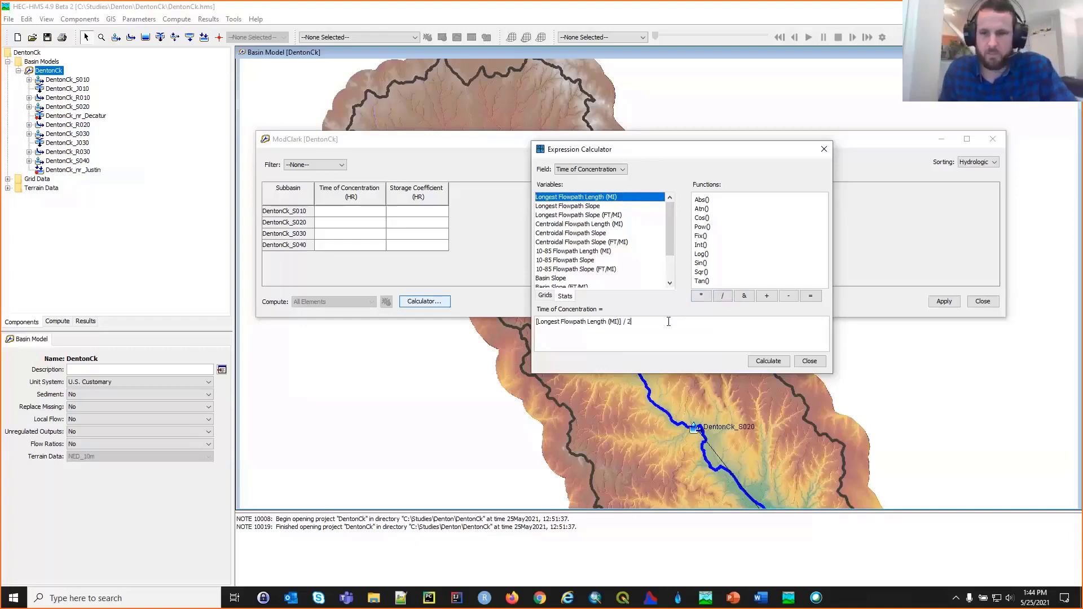
left_click(774, 362)
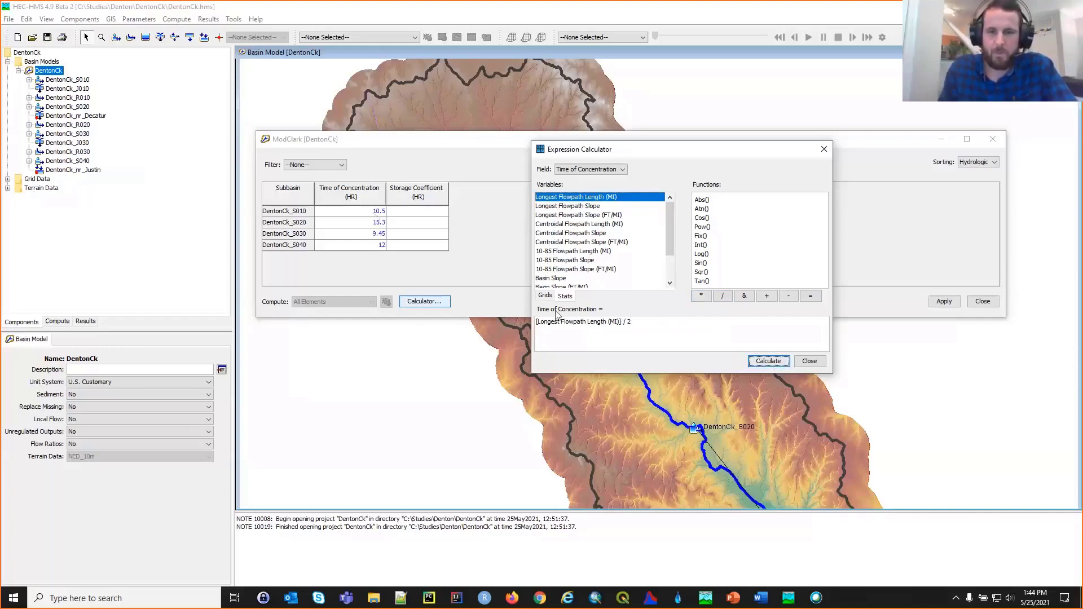
Calculate the Storage Coefficient of all the subbasins as the undivided Longest Flowpath Length (MI).
left_click(622, 170)
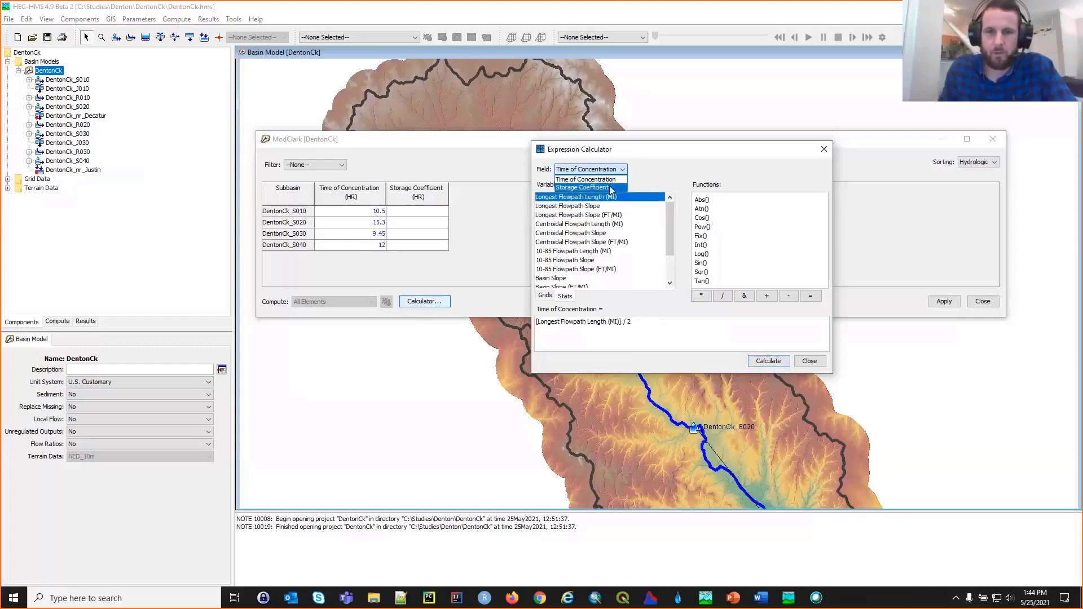
left_click(611, 188)
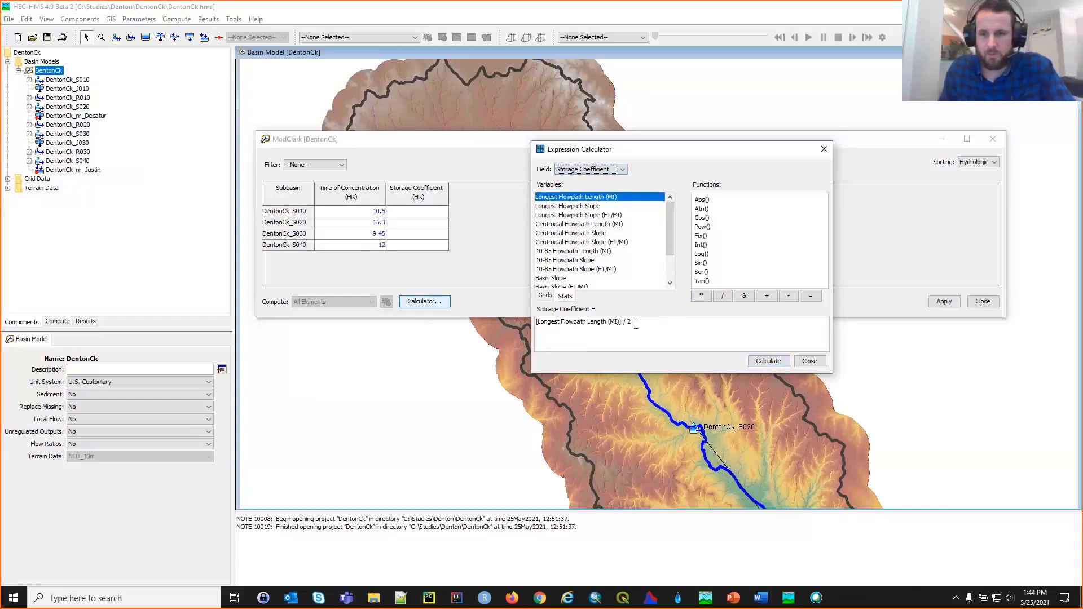
key("BackSpace")
key("BackSpace")
key("BackSpace")
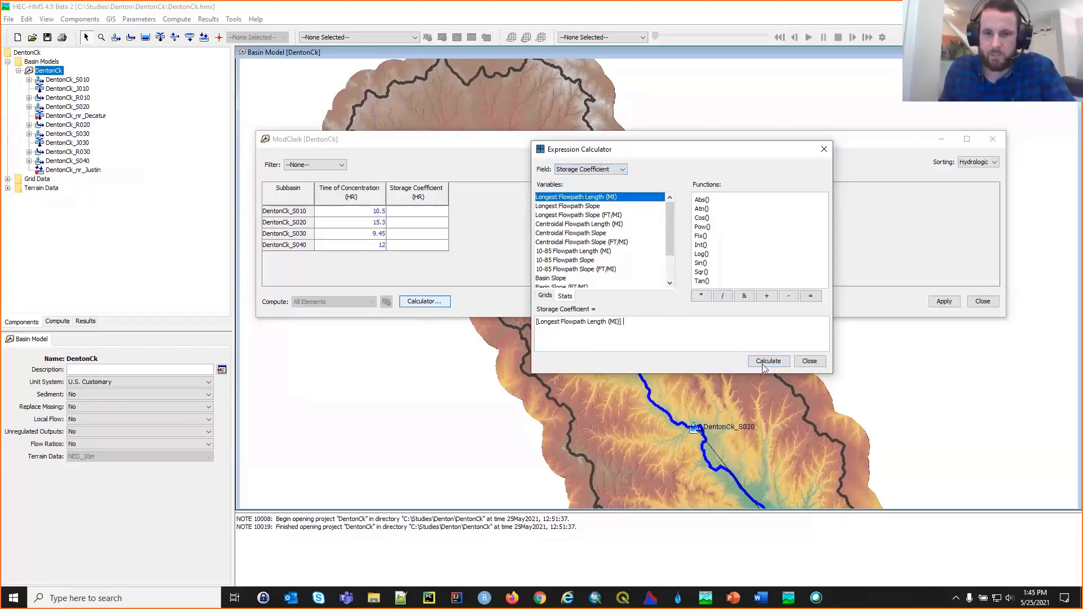
left_click(767, 363)
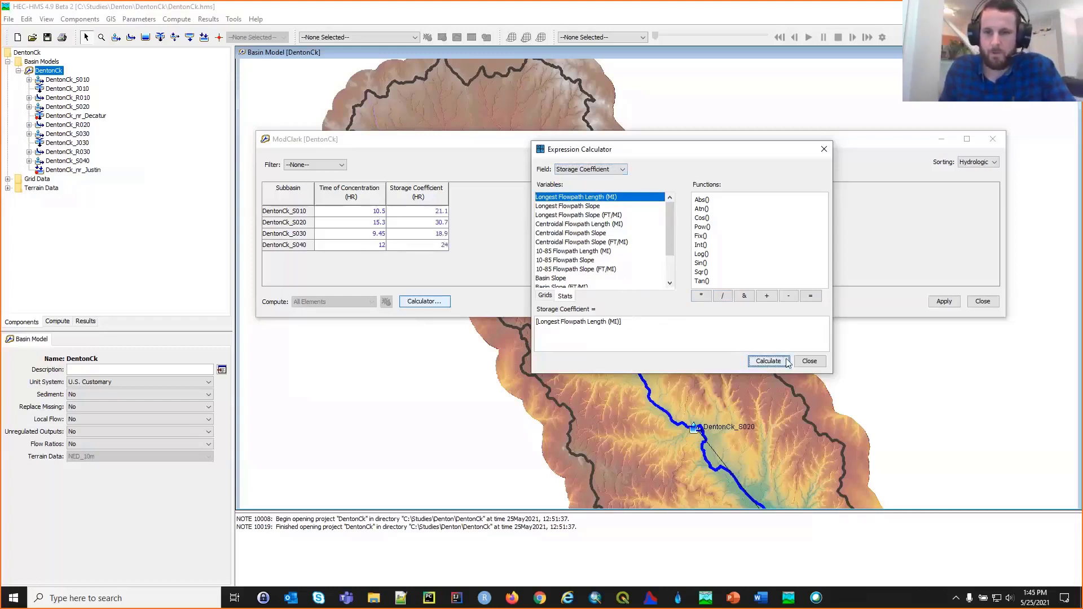
Close the calculator, then apply the ModClark transform parameters and close their table.
left_click(811, 362)
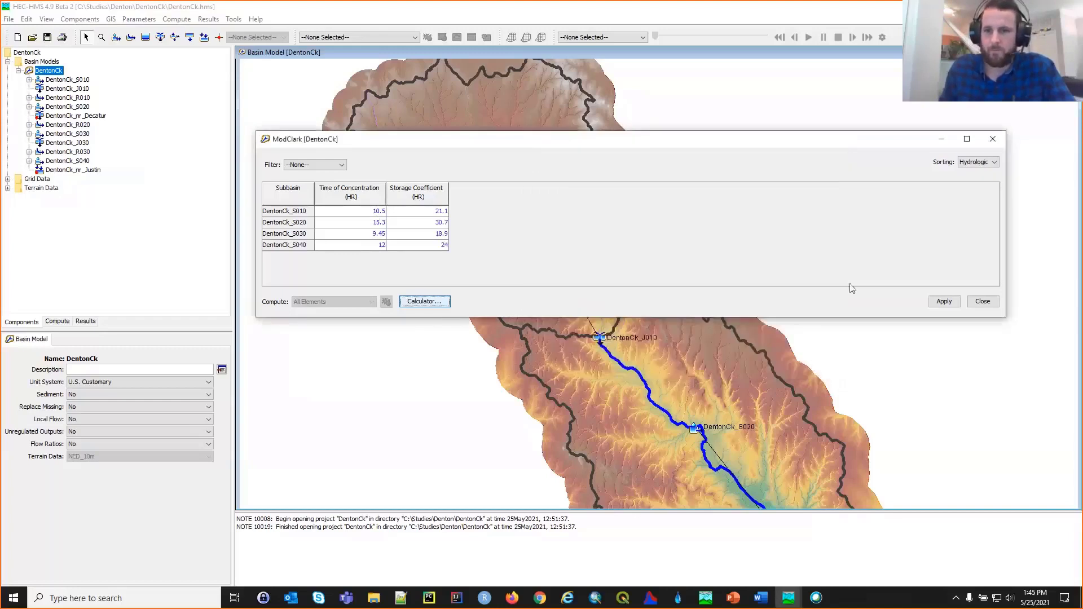
left_click(943, 301)
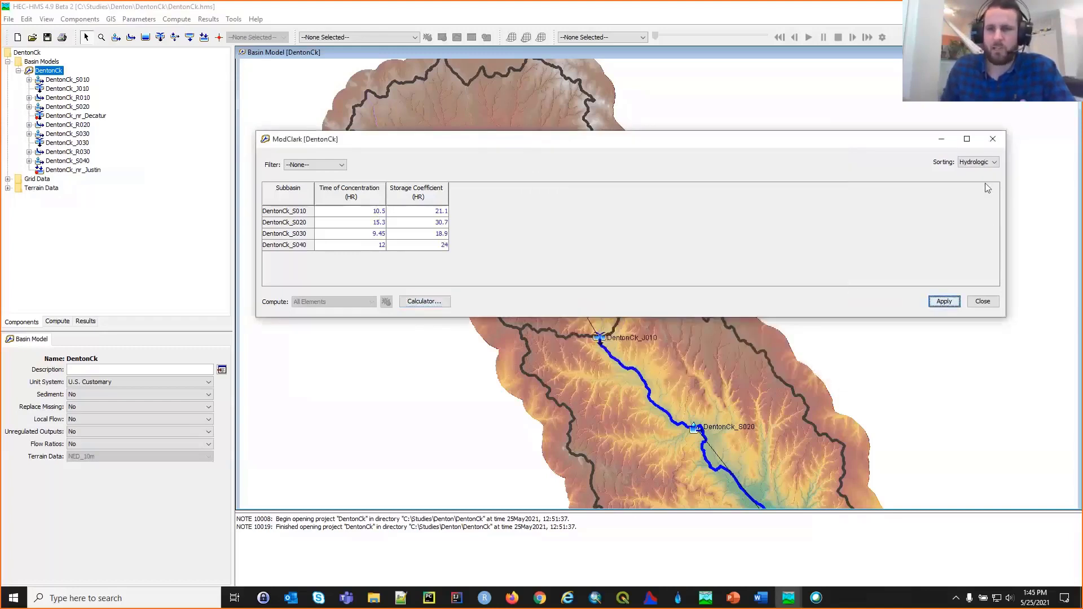
left_click(992, 139)
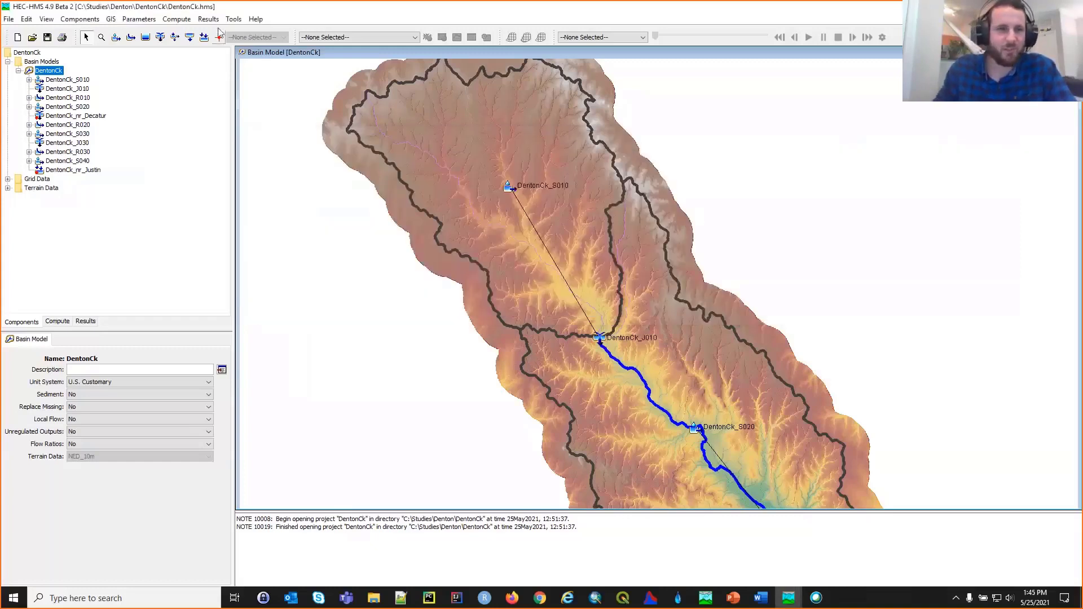
Open the Linear Reservoir baseflow parameters for the DentonCk subbasins.
left_click(172, 20)
mouse_move(142, 20)
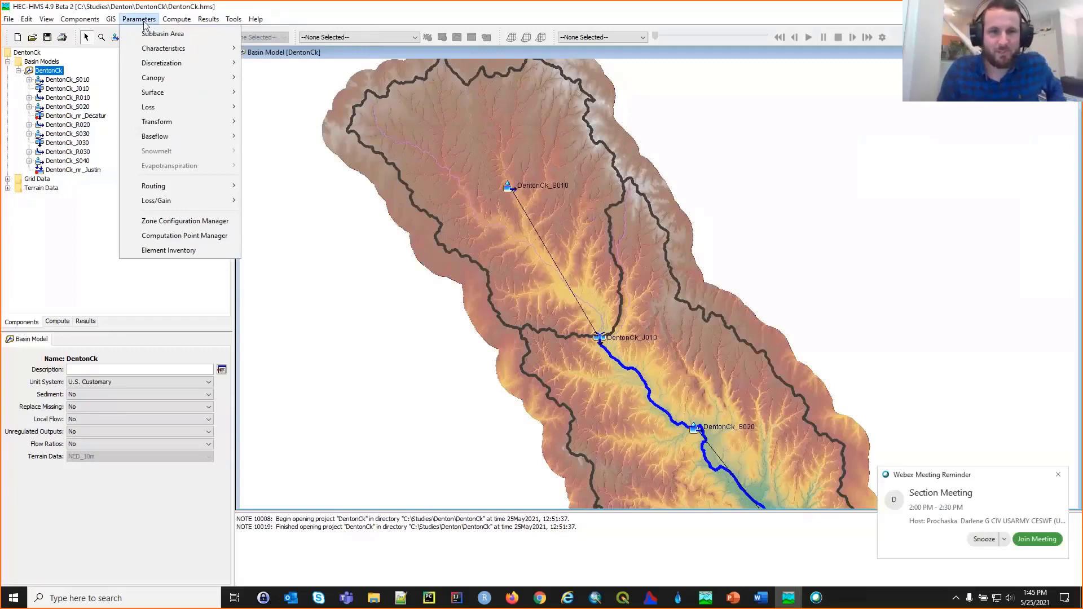
mouse_move(165, 113)
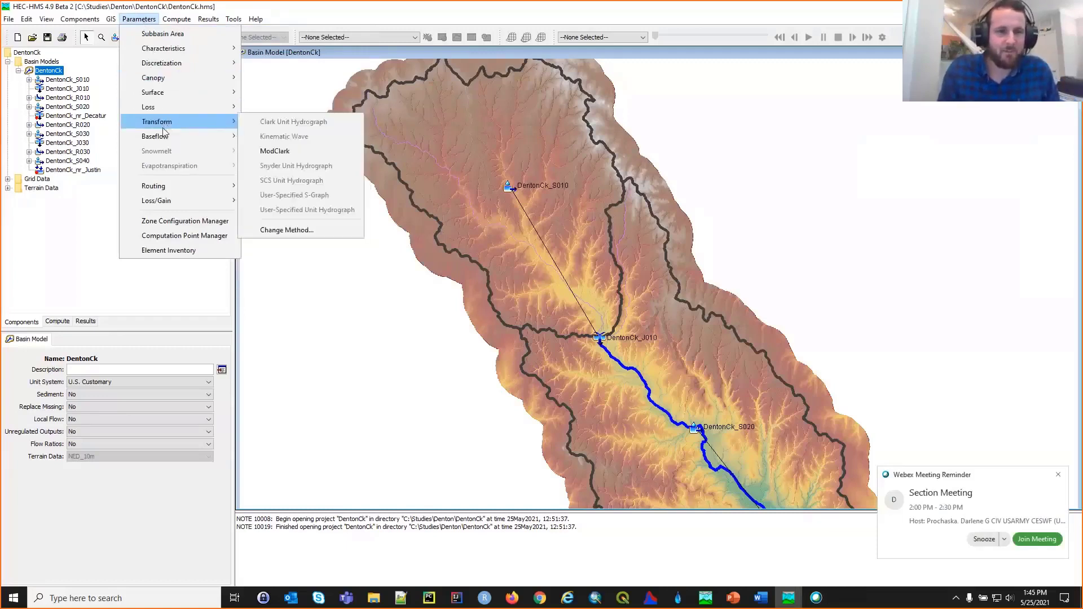
mouse_move(167, 145)
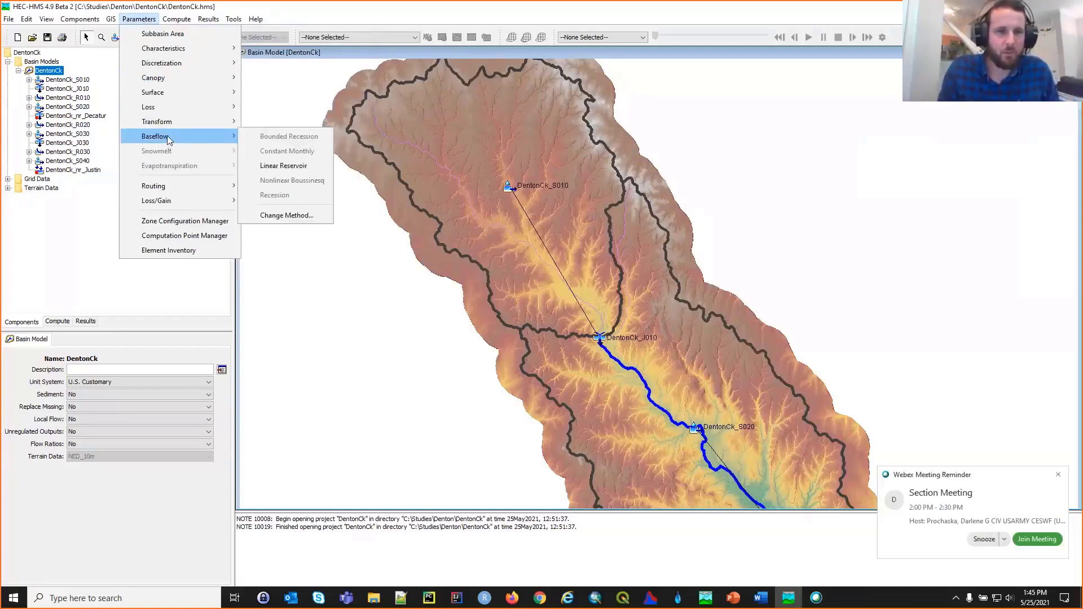
left_click(280, 166)
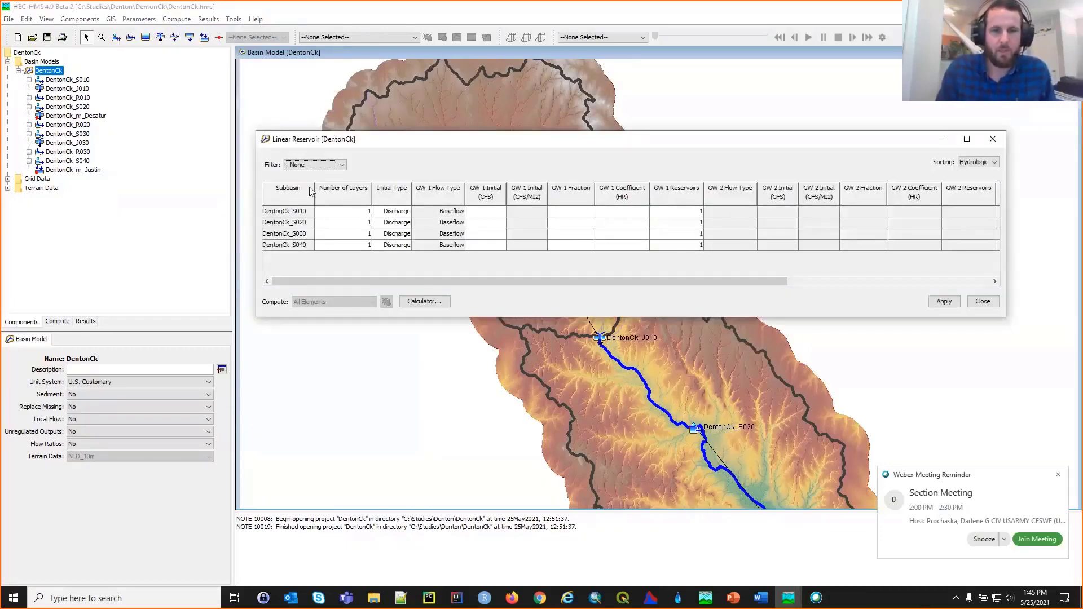
Set the number of groundwater layers to 2 for subbasins DentonCk_S010, S020, S030 and S040.
left_click(366, 214)
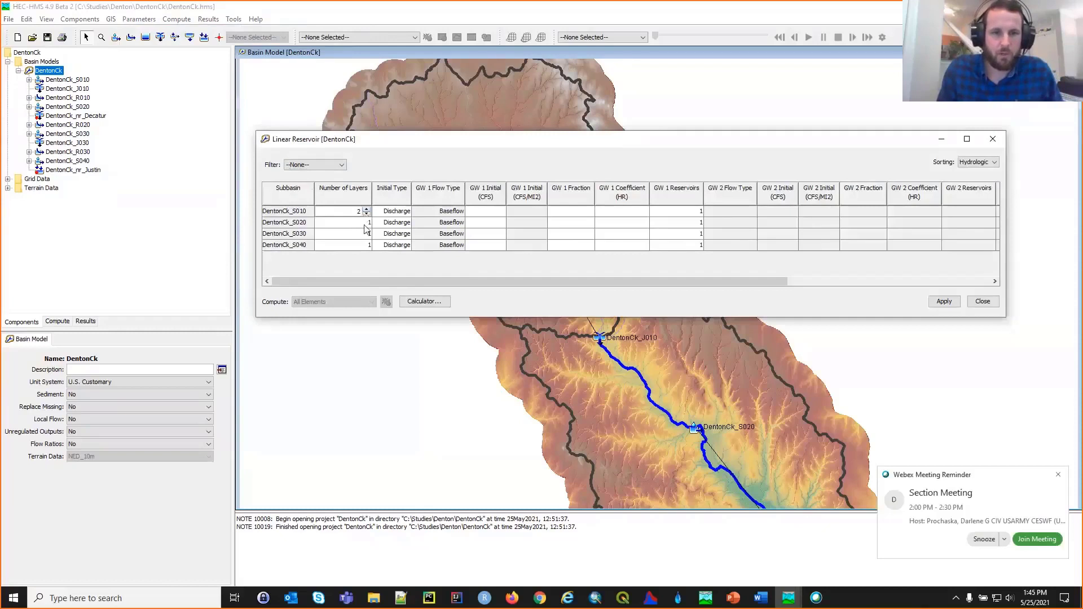
left_click(366, 223)
left_click(366, 220)
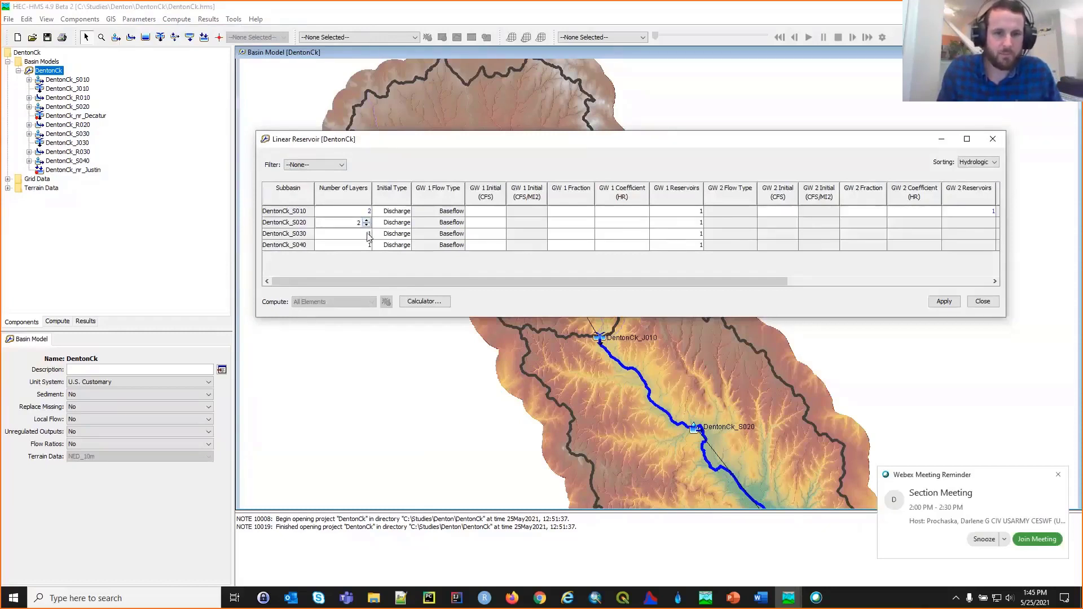
left_click(367, 235)
left_click(367, 231)
left_click(367, 246)
left_click(367, 243)
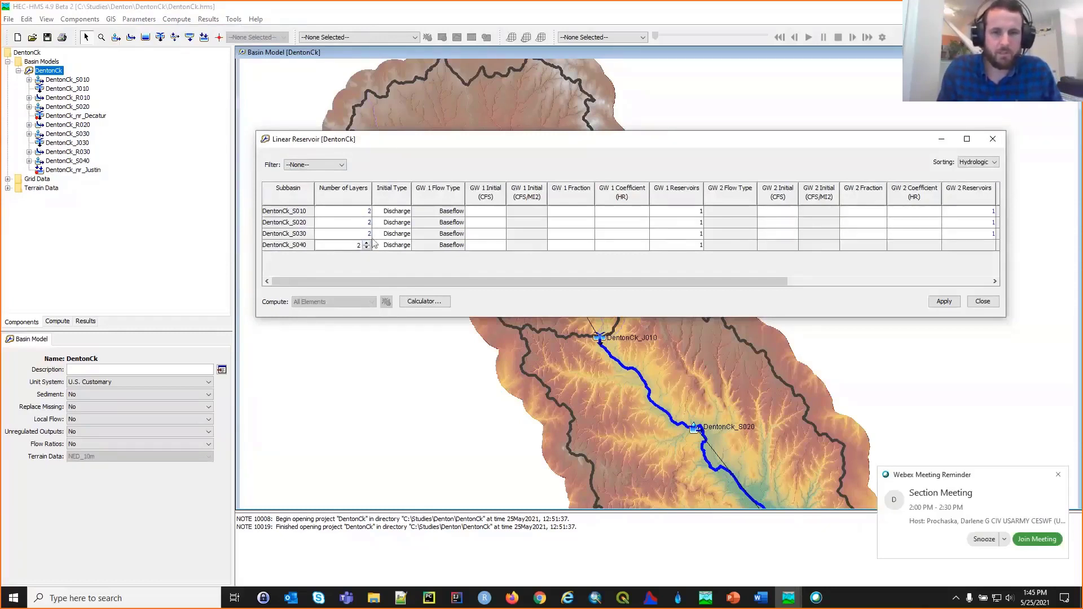
Change the baseflow Initial Type of all four subbasins to discharge per area.
left_click(403, 213)
left_click(404, 223)
left_click(404, 223)
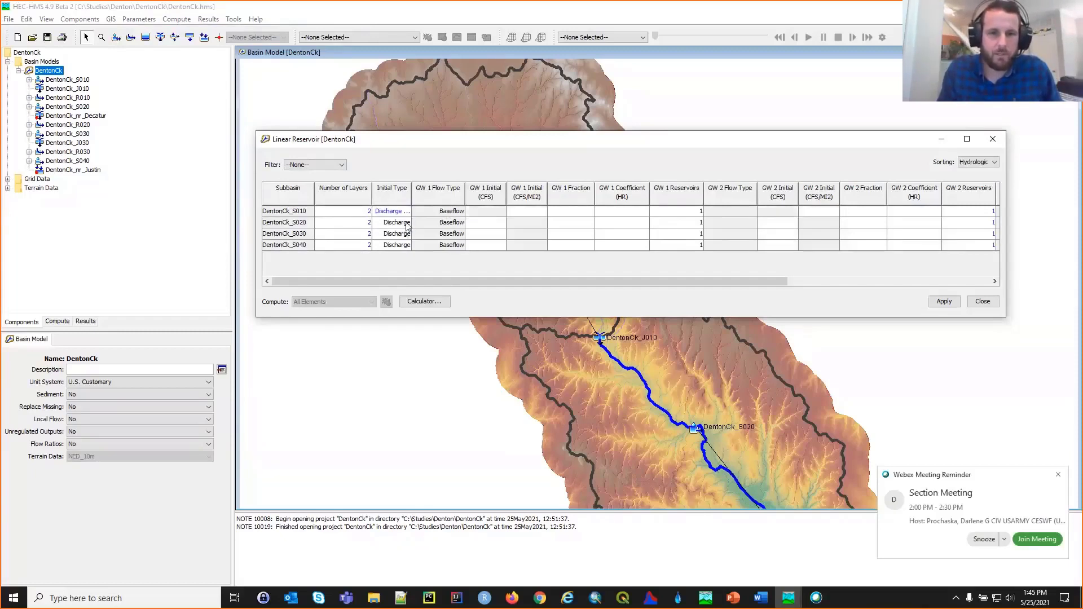
left_click(406, 223)
left_click(406, 241)
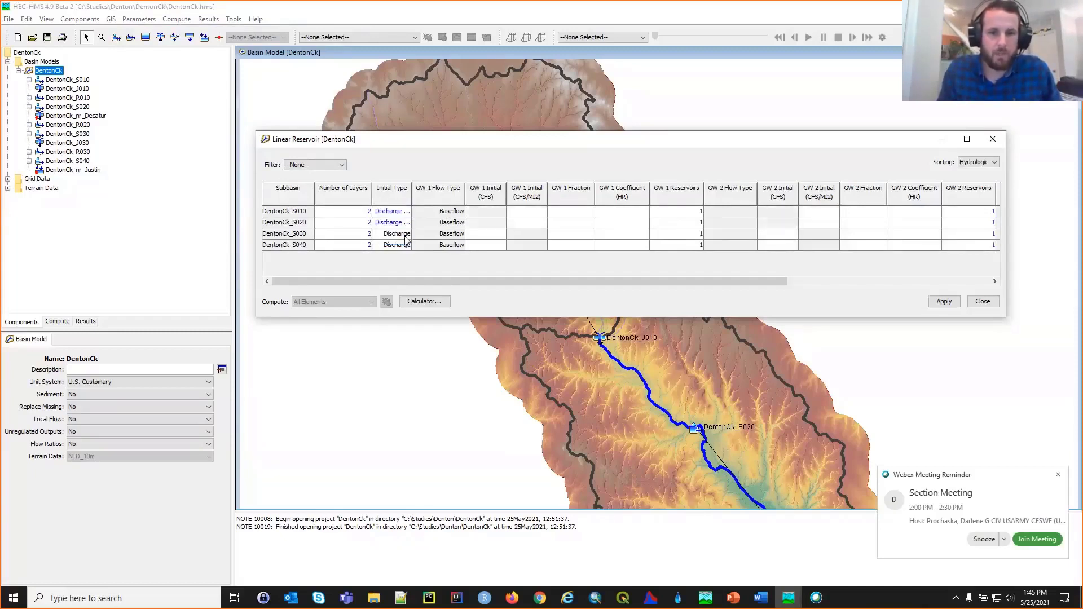
left_click(405, 234)
left_click(406, 253)
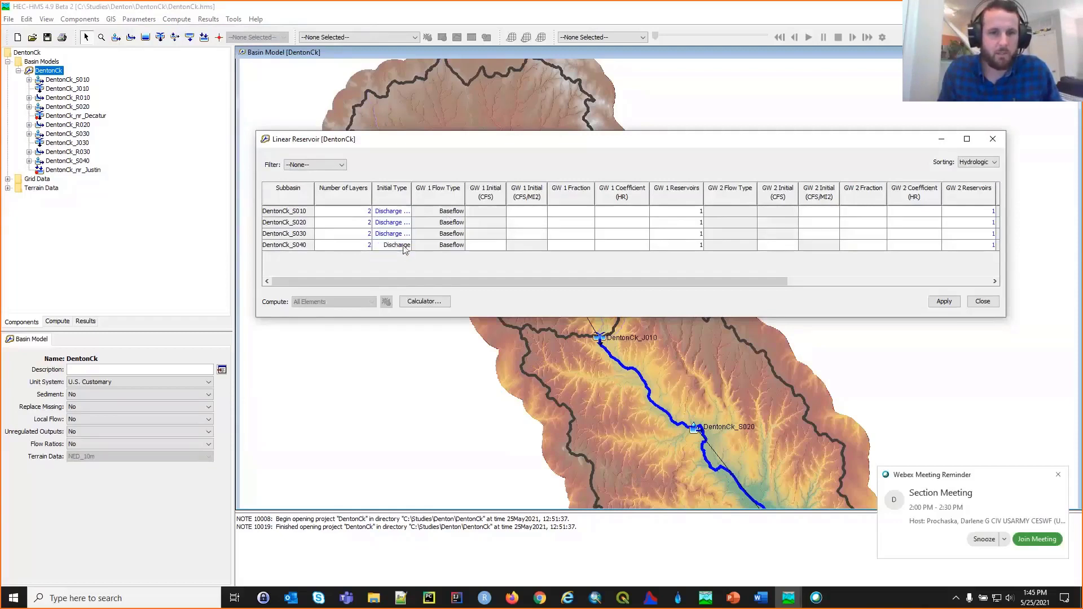
left_click(405, 245)
left_click(406, 261)
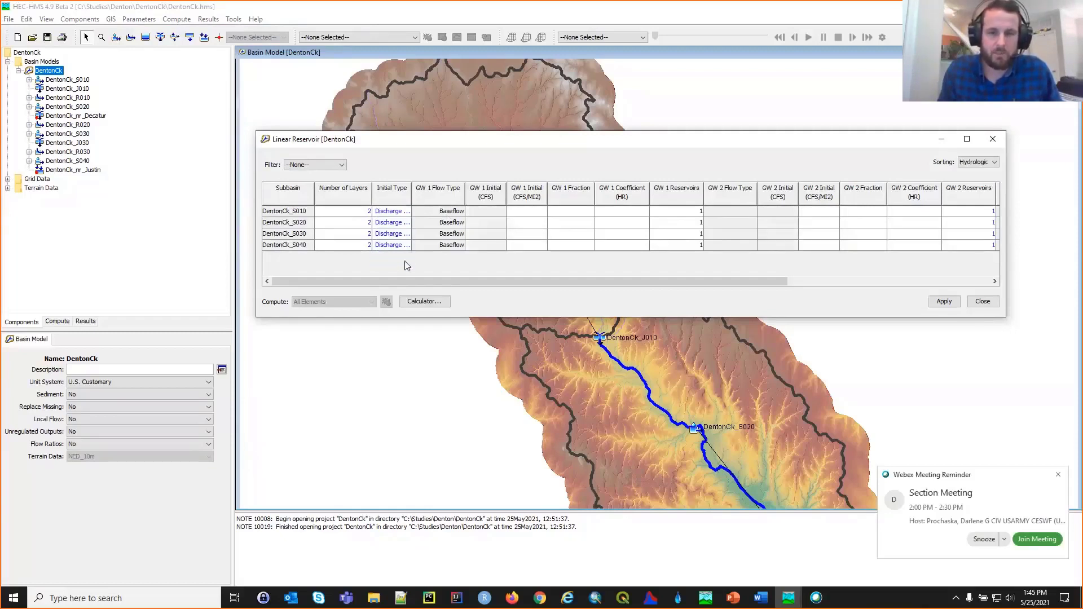
For DentonCk_S010, set GW 1 Initial to 0 CFS/MI2 and GW 1 Fraction to 0.1.
left_click(538, 213)
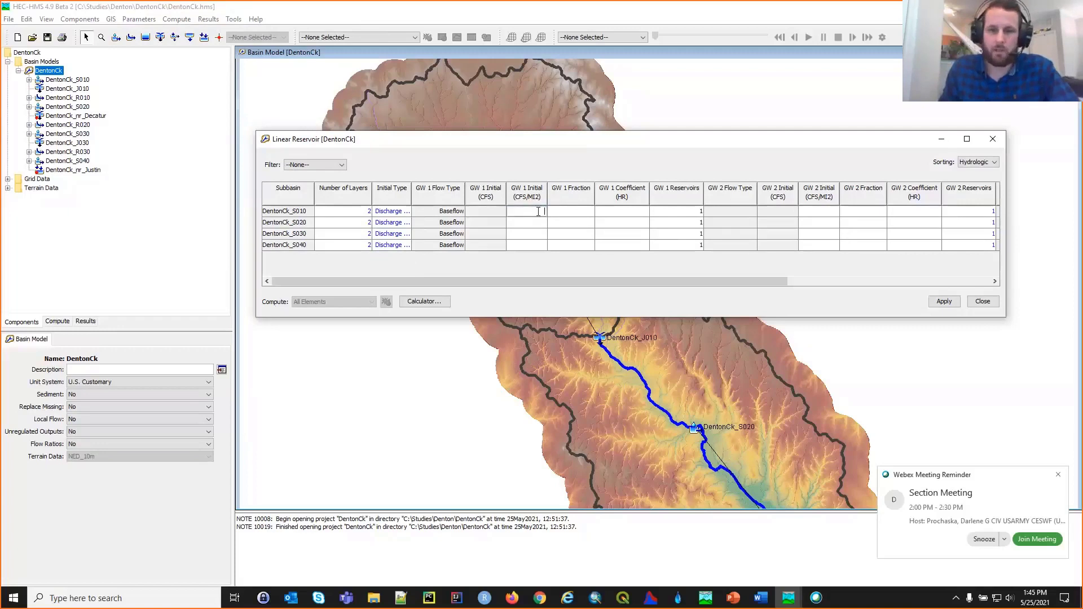
key("Tab")
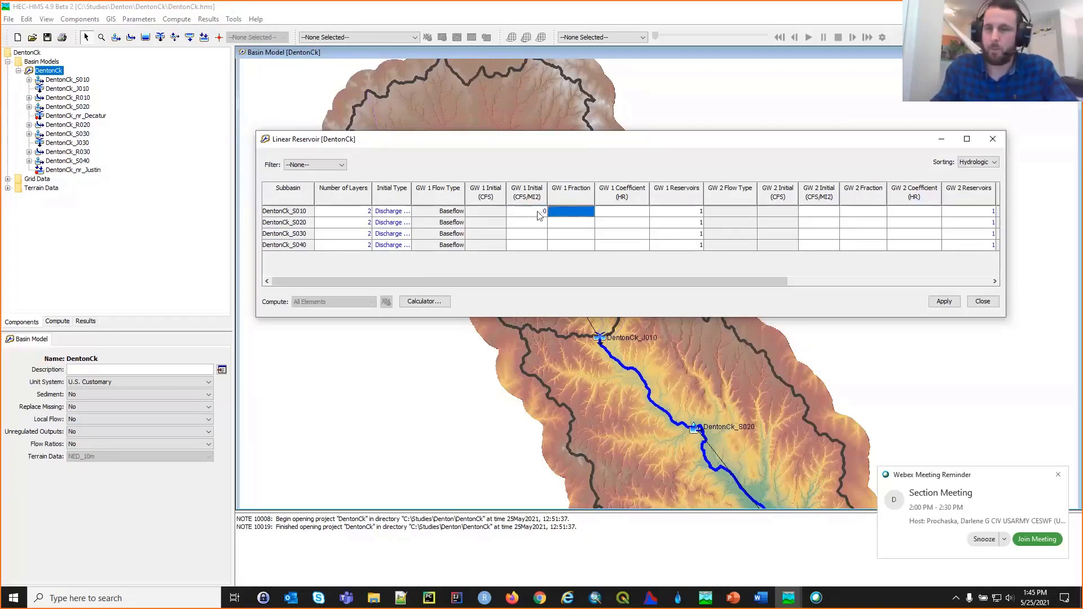
type("0")
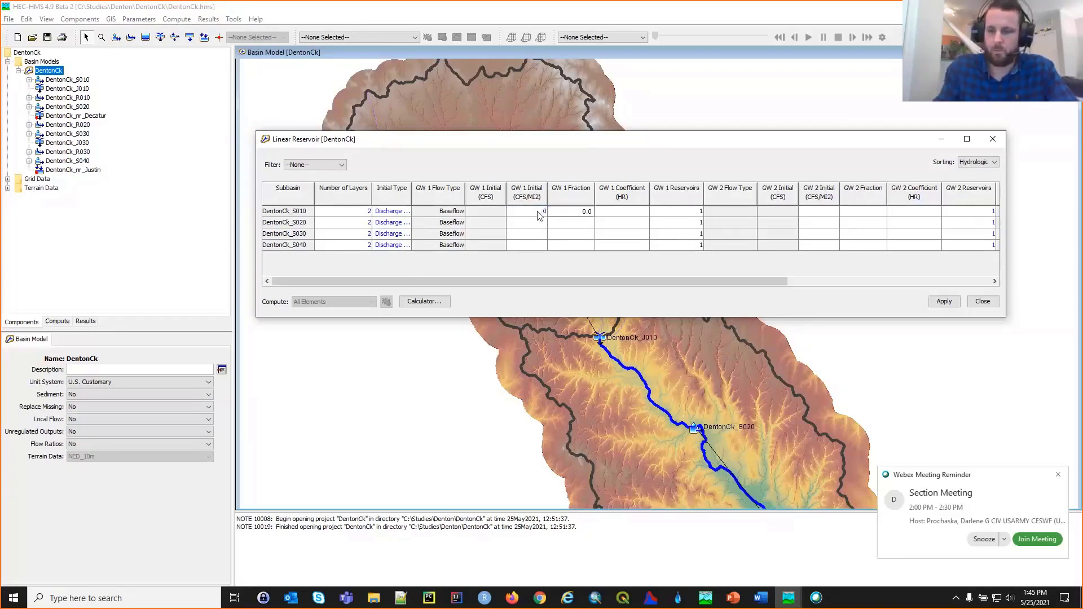
double_click(587, 211)
type("0.")
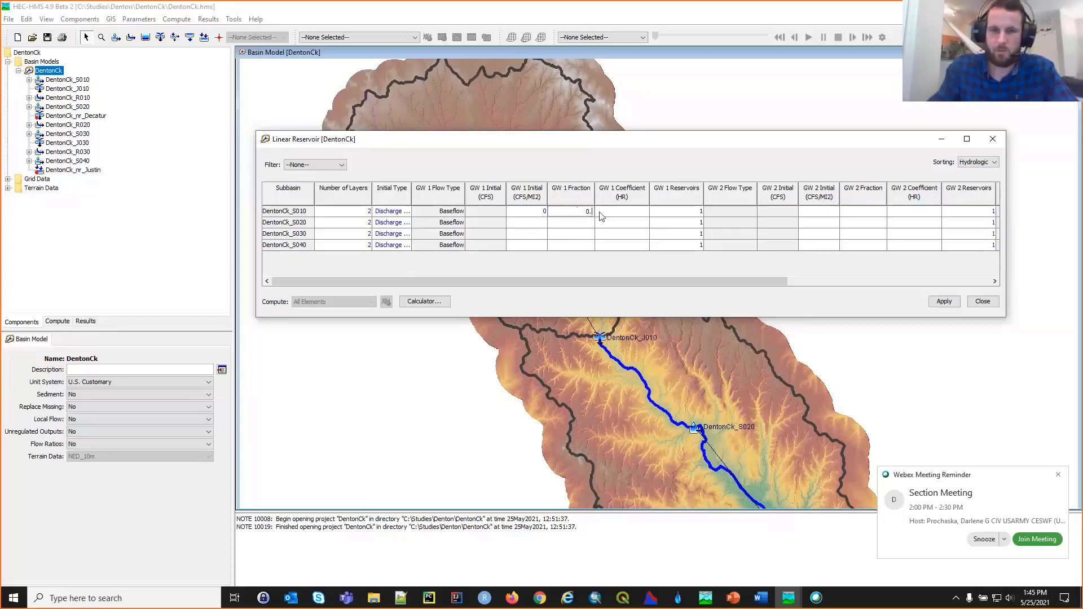
type("1")
key("Tab")
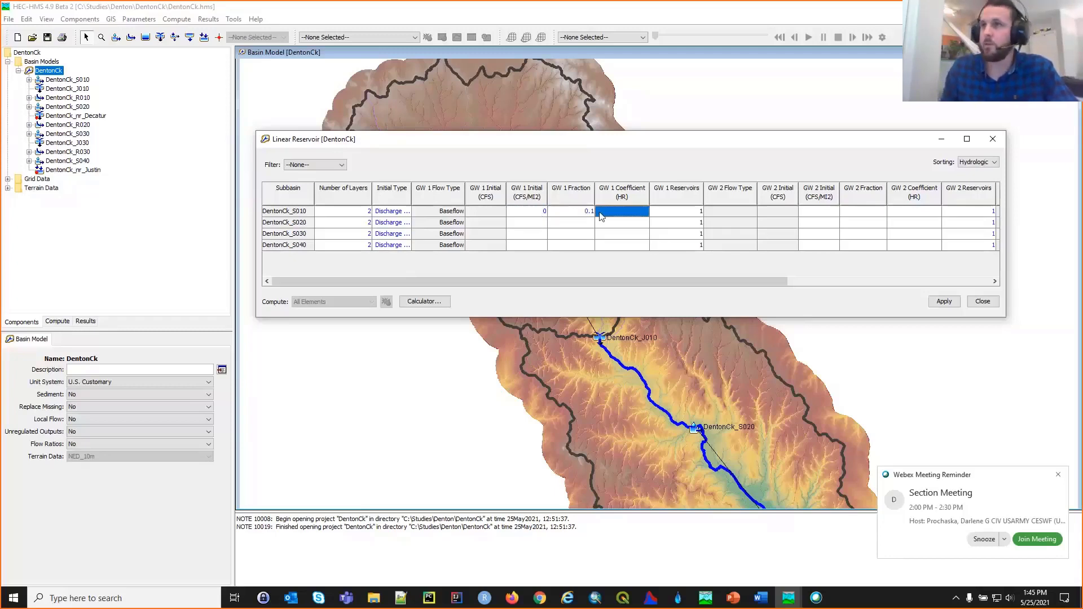
For DentonCk_S010, set GW 1 Coefficient to 1.0 HR, GW 2 Initial and GW 2 Fraction to 0.1, and GW 2 Coefficient to 72 HR.
double_click(600, 211)
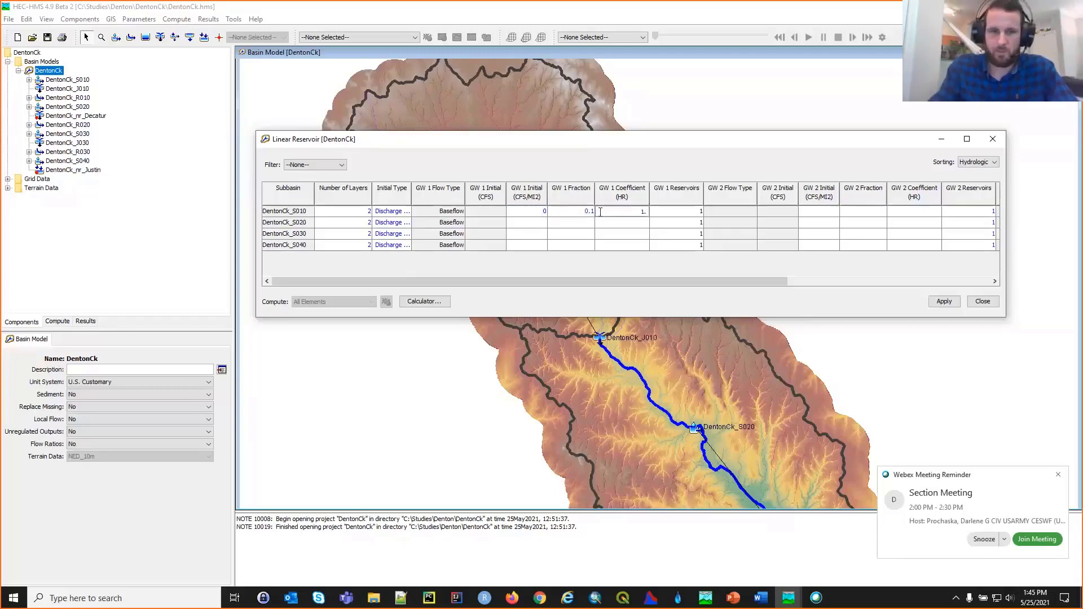
type("1.0")
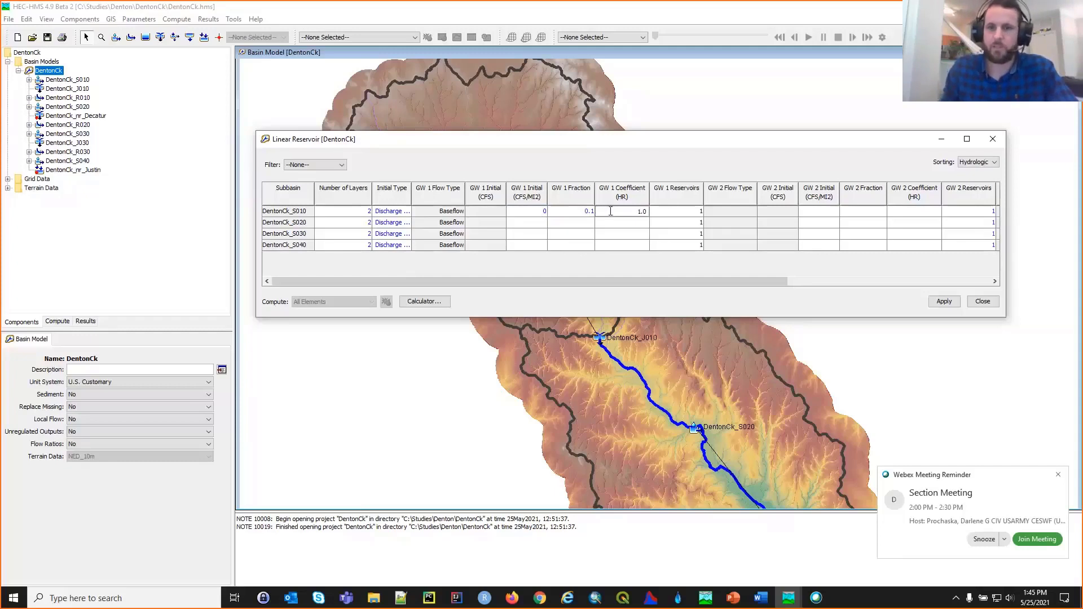
double_click(831, 211)
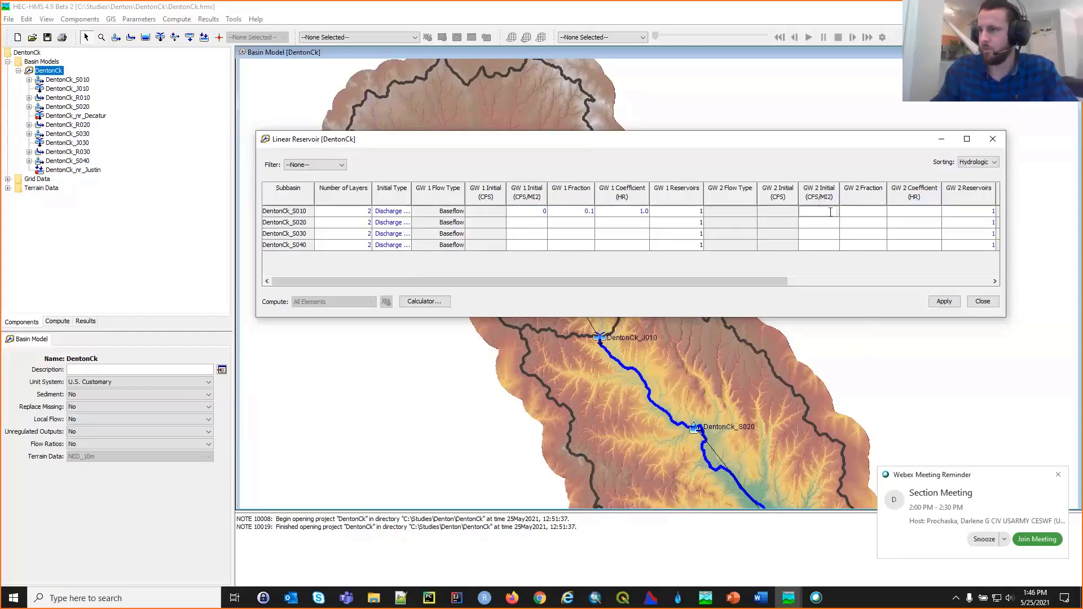
type(".1")
key("Tab")
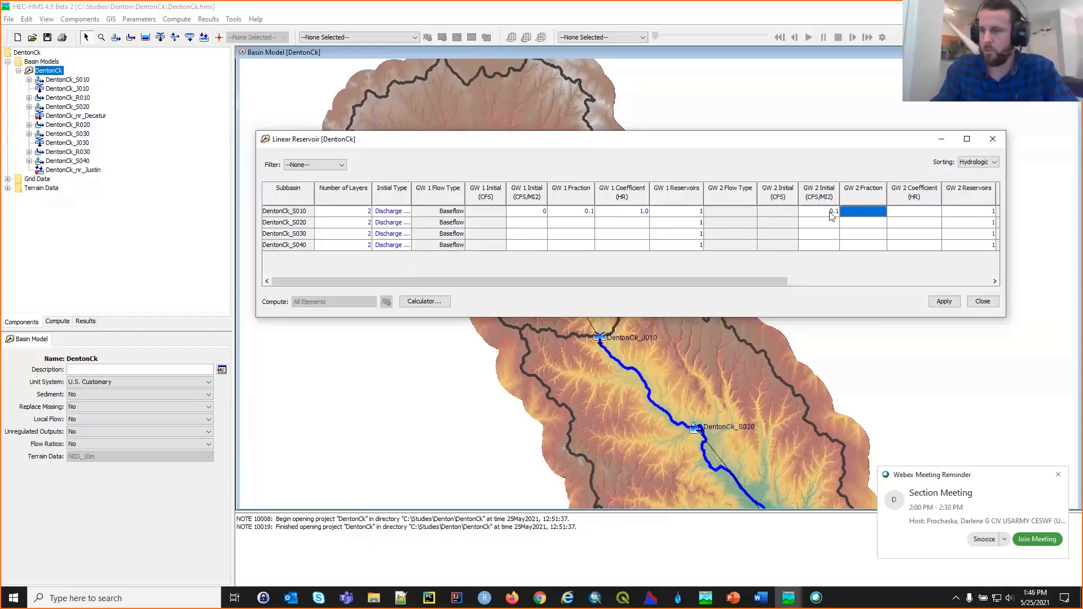
type("0.1")
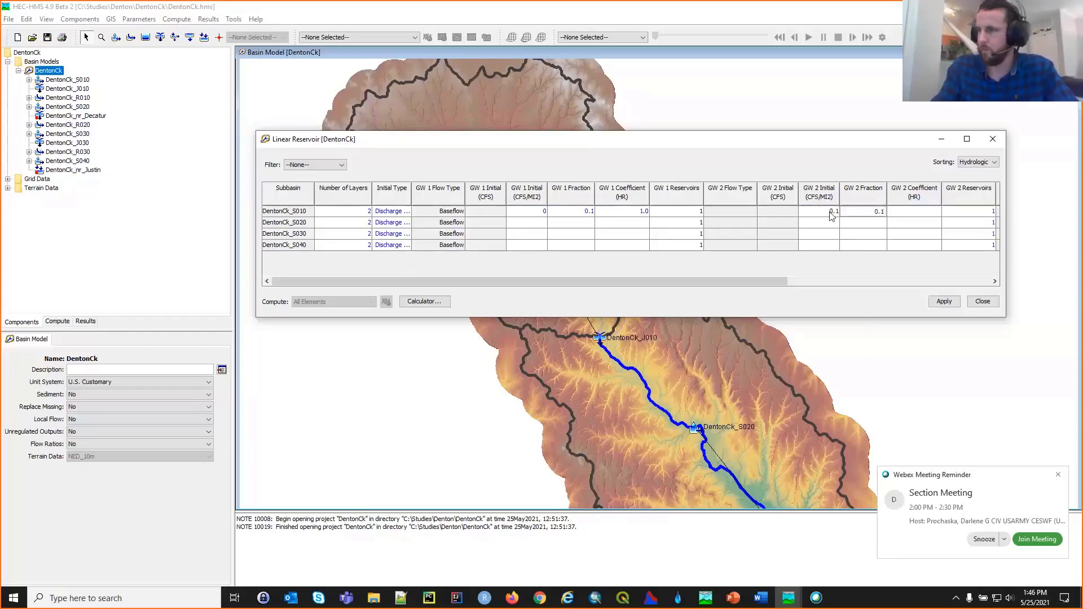
key("Tab")
type("72")
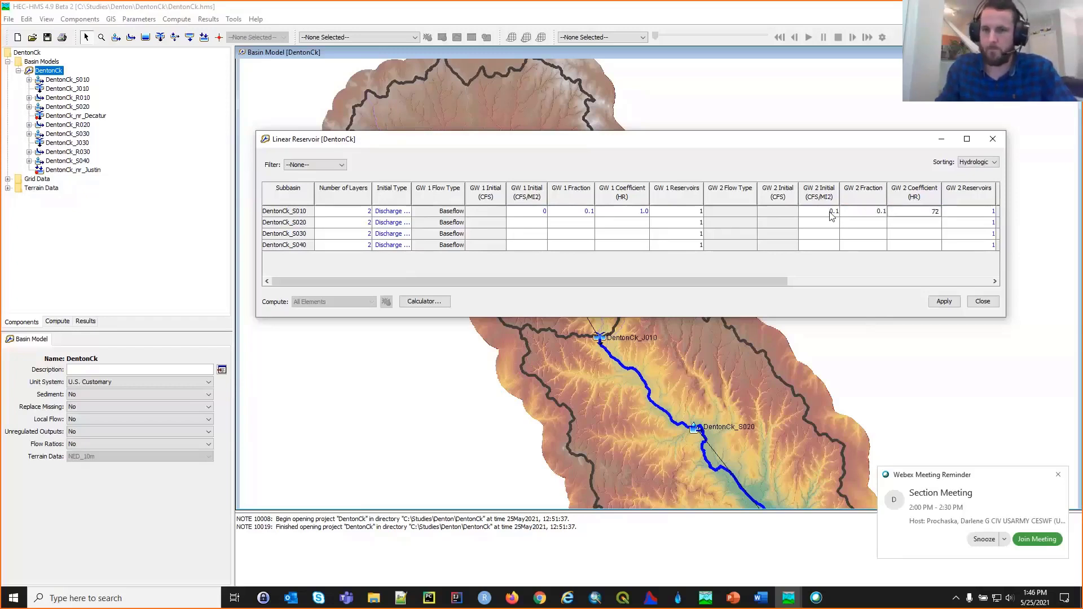
Fill the GW 2 Initial, Fraction and Coefficient values of DentonCk_S010 down to all four subbasins by repeating the first value.
left_click_drag(832, 216, 910, 251)
right_click(909, 235)
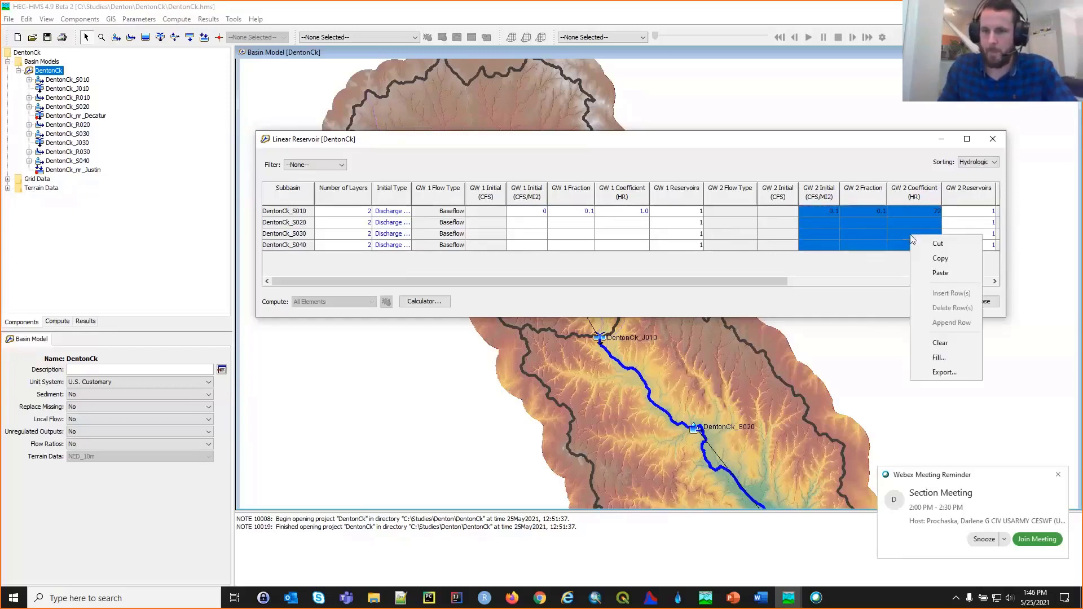
left_click(943, 359)
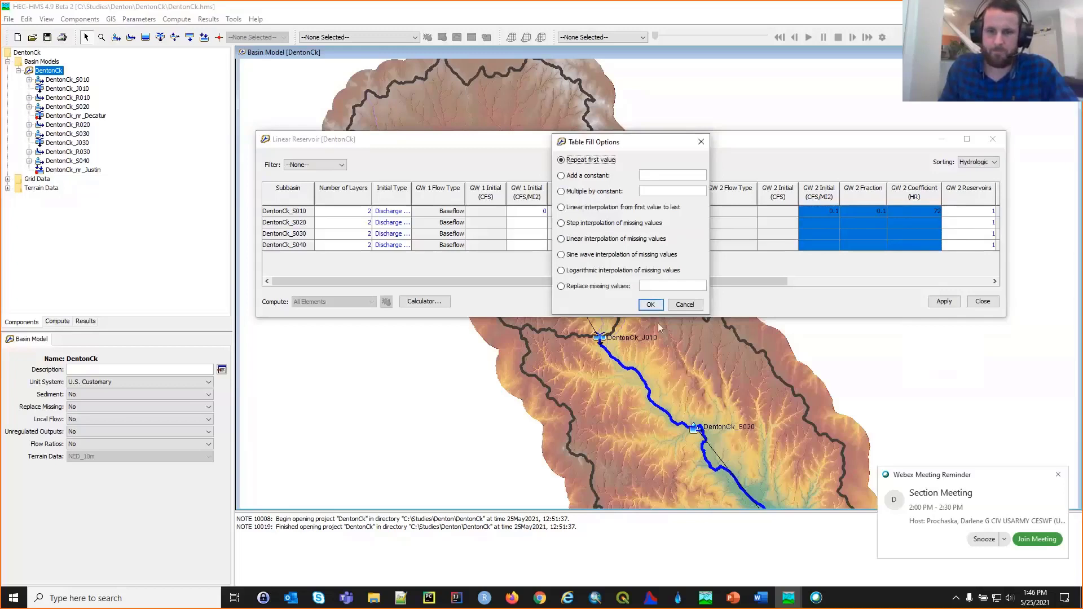
left_click(651, 305)
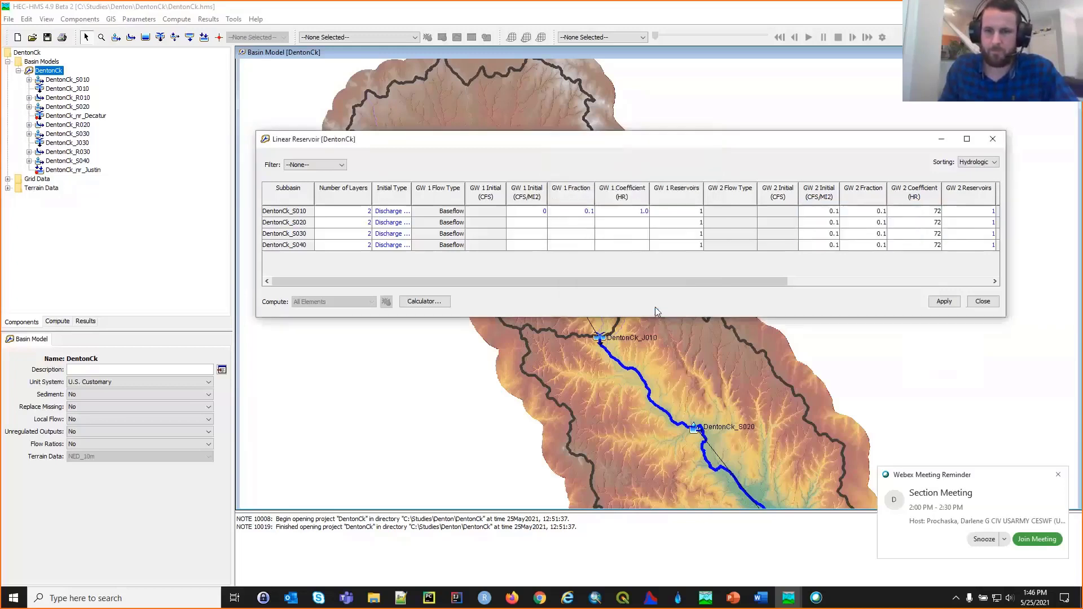
Repeat the GW 1 Initial, Fraction and Coefficient values of DentonCk_S010 for all subbasins, then apply and close the baseflow editor.
double_click(538, 211)
left_click_drag(568, 226, 605, 247)
right_click(614, 226)
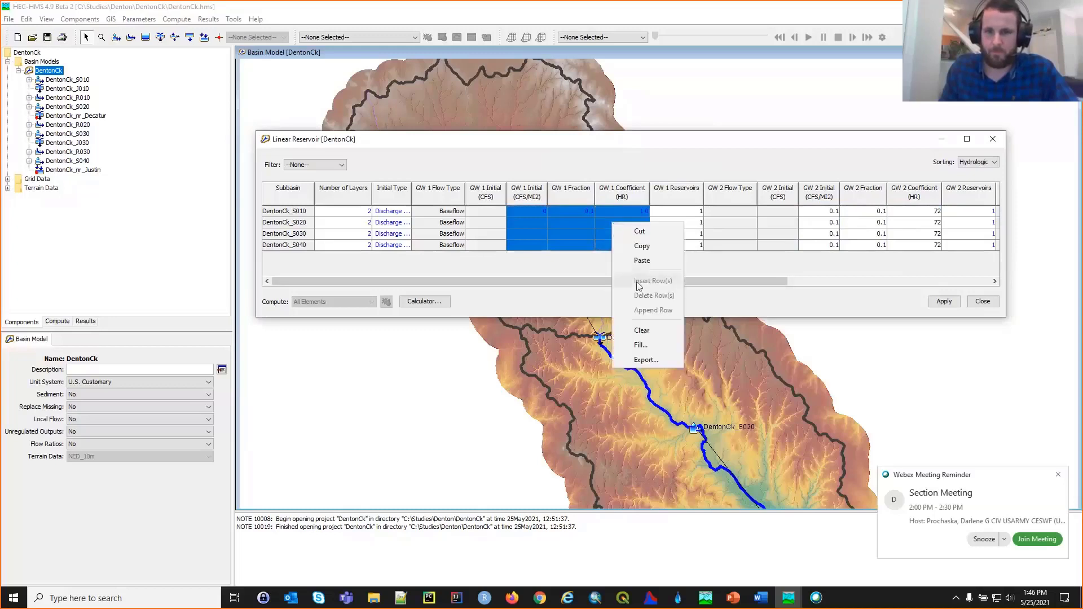
left_click(637, 343)
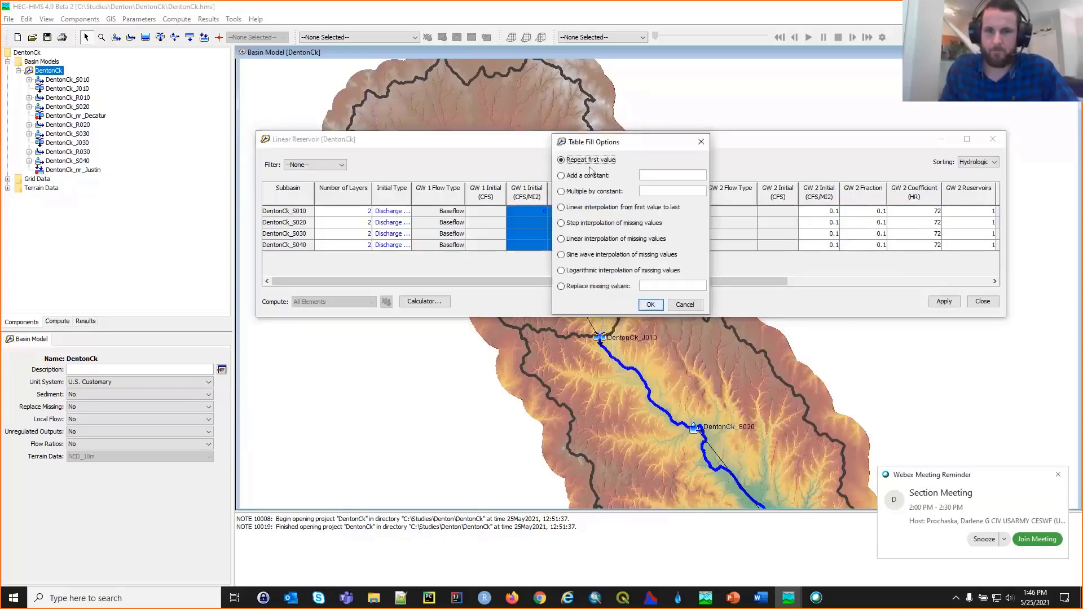
left_click(650, 304)
left_click(941, 303)
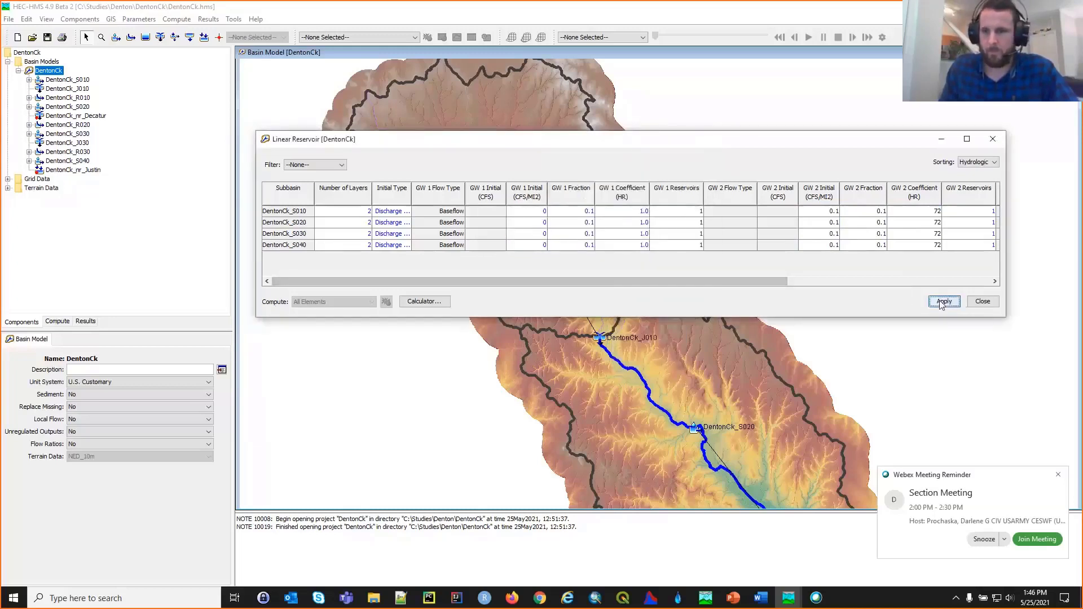
left_click(984, 301)
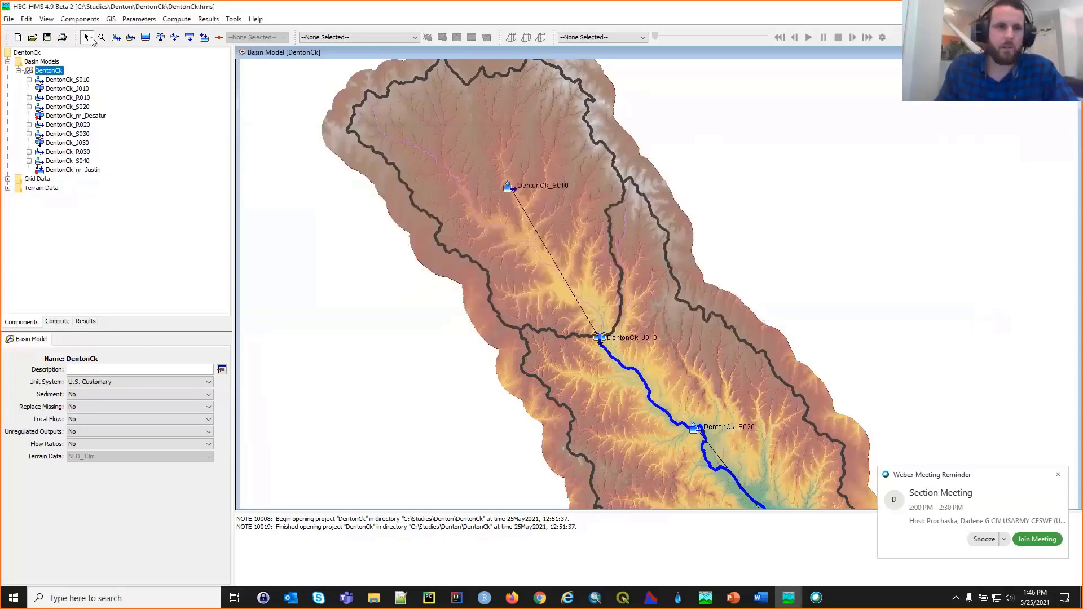
Open the Lag routing parameters for the reaches and set the lag time of DentonCk_R010 to 180 minutes.
left_click(144, 22)
mouse_move(161, 140)
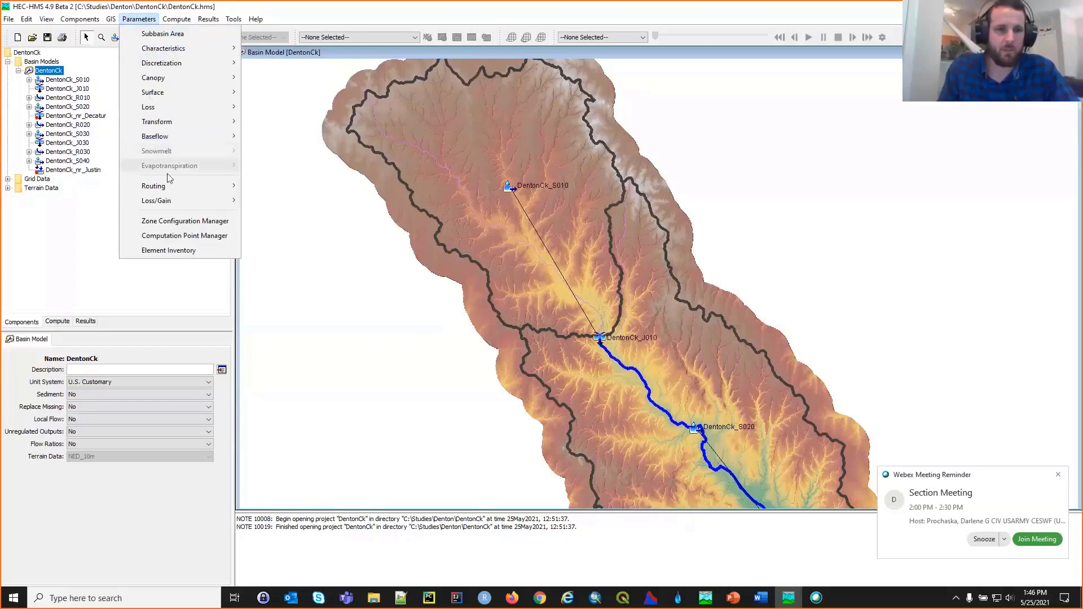
mouse_move(168, 187)
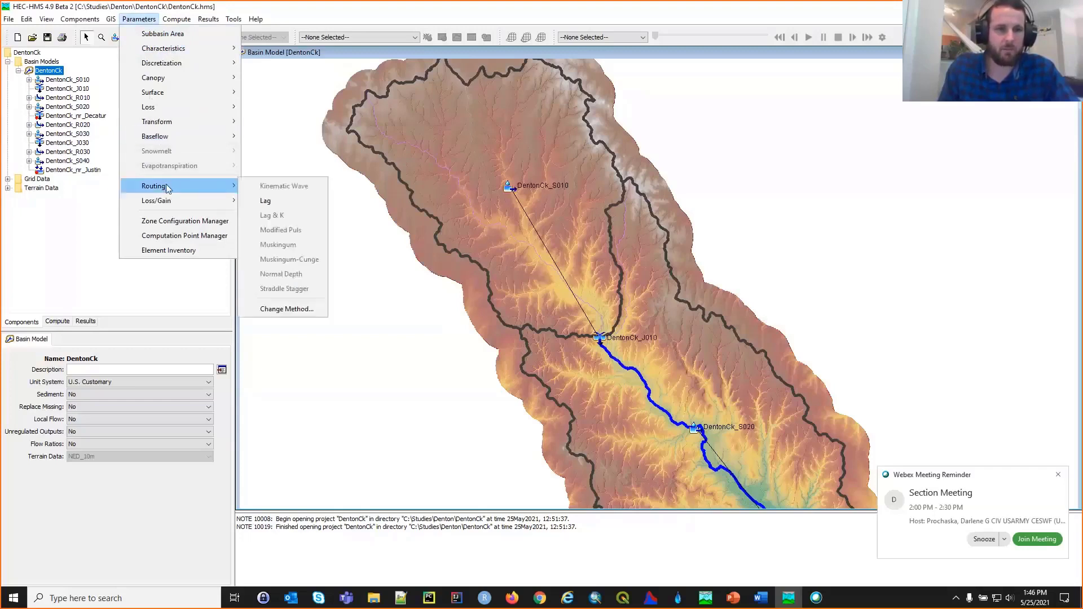
left_click(264, 203)
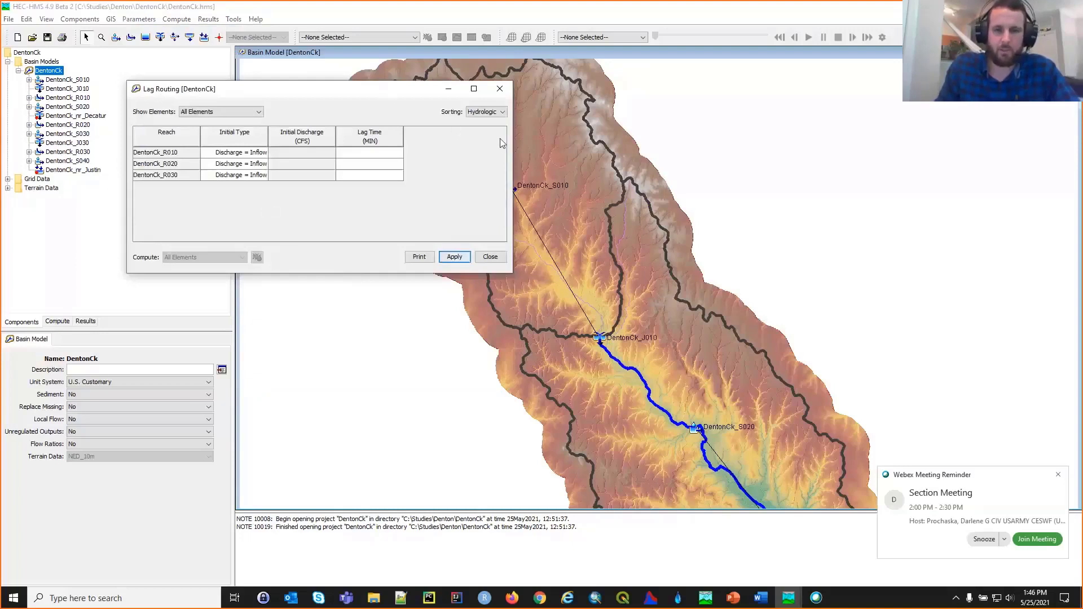
left_click(497, 205)
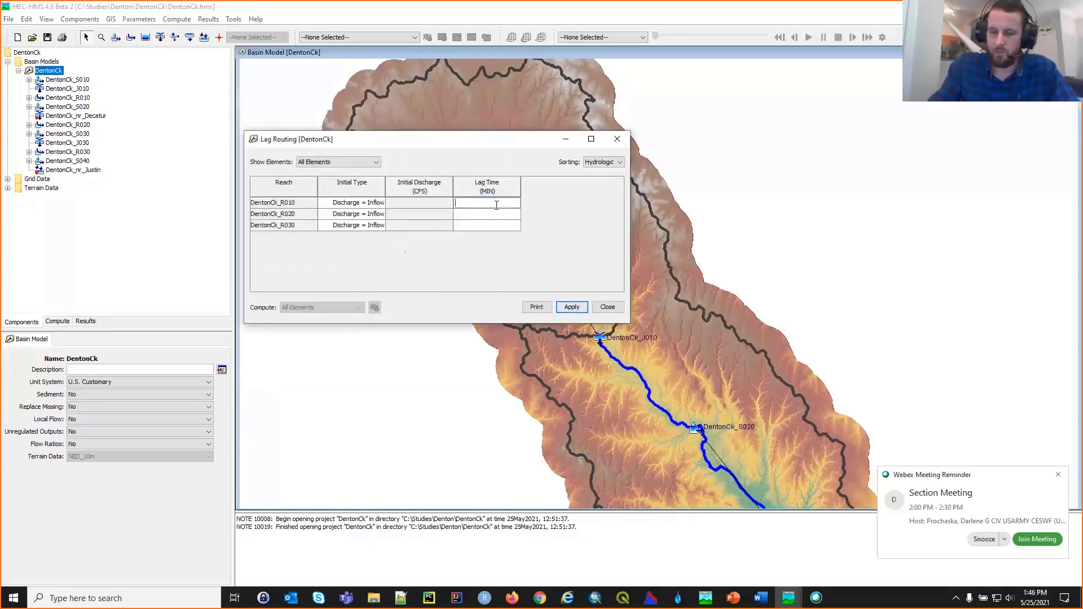
type("180")
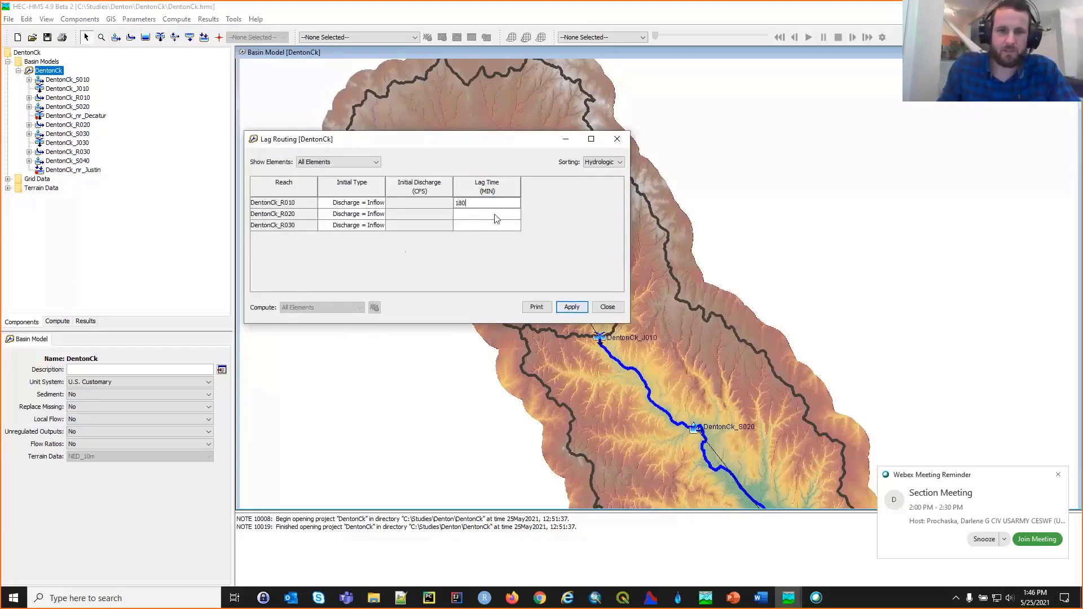
Set the lag time to 60 minutes for DentonCk_R020 and 120 minutes for DentonCk_R030, then apply and close the Lag routing editor.
left_click(495, 215)
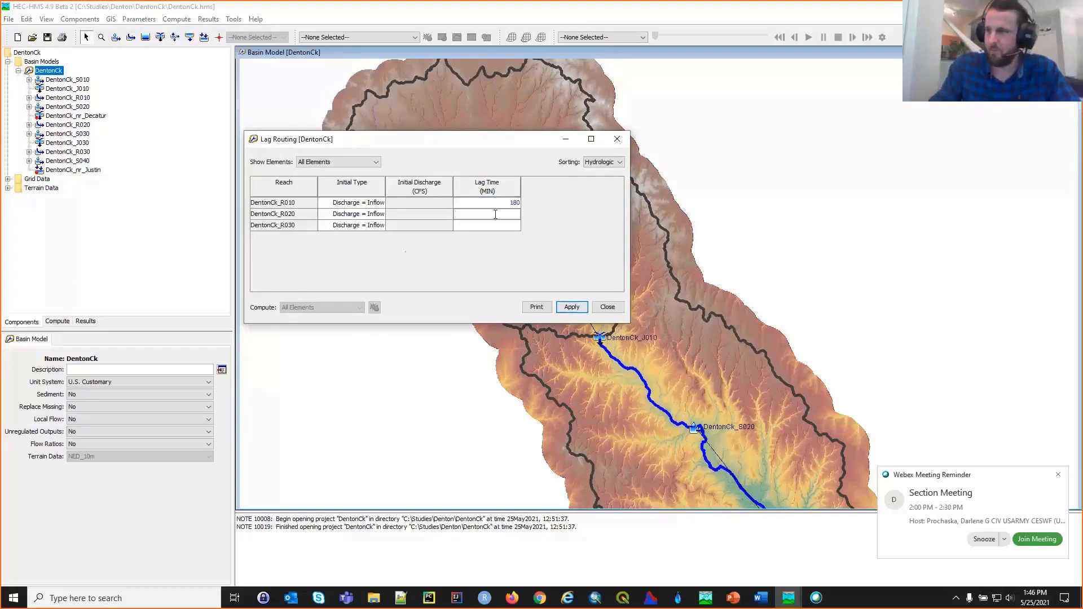
type("60")
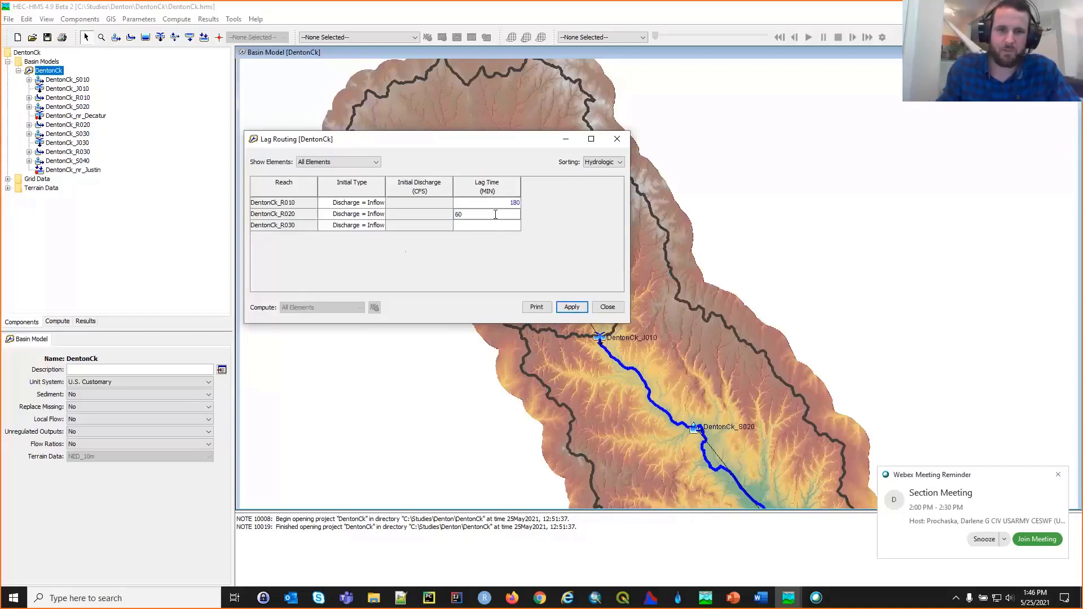
left_click(513, 227)
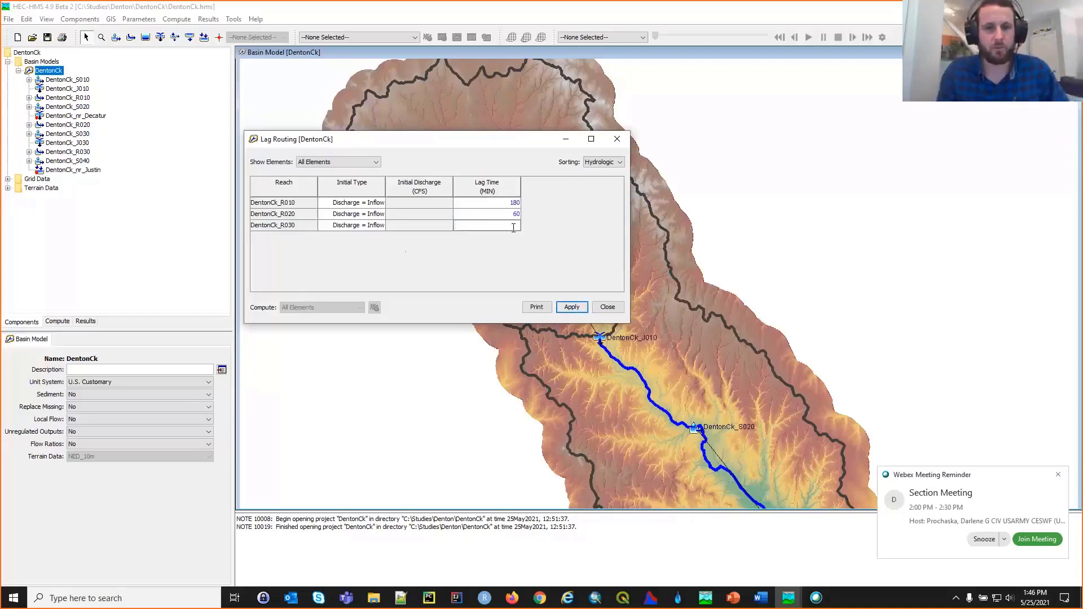
type("1")
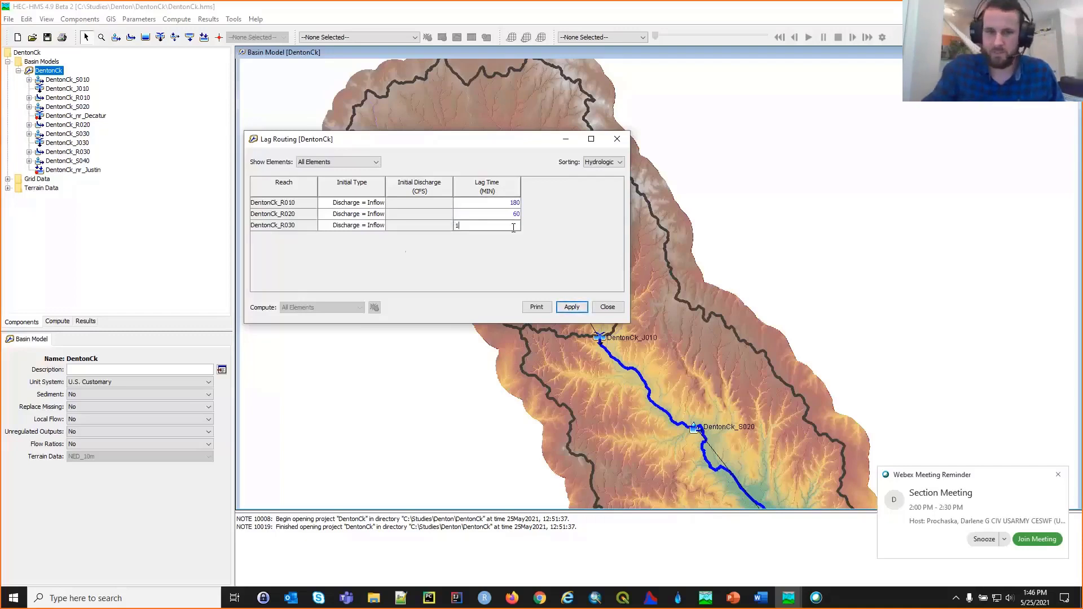
type("20")
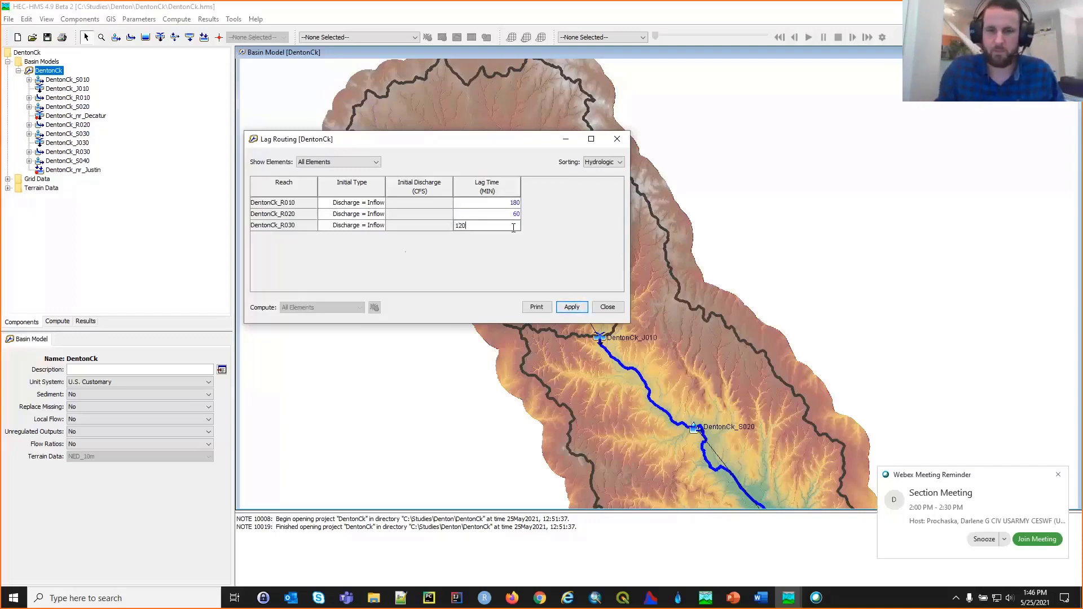
left_click(567, 308)
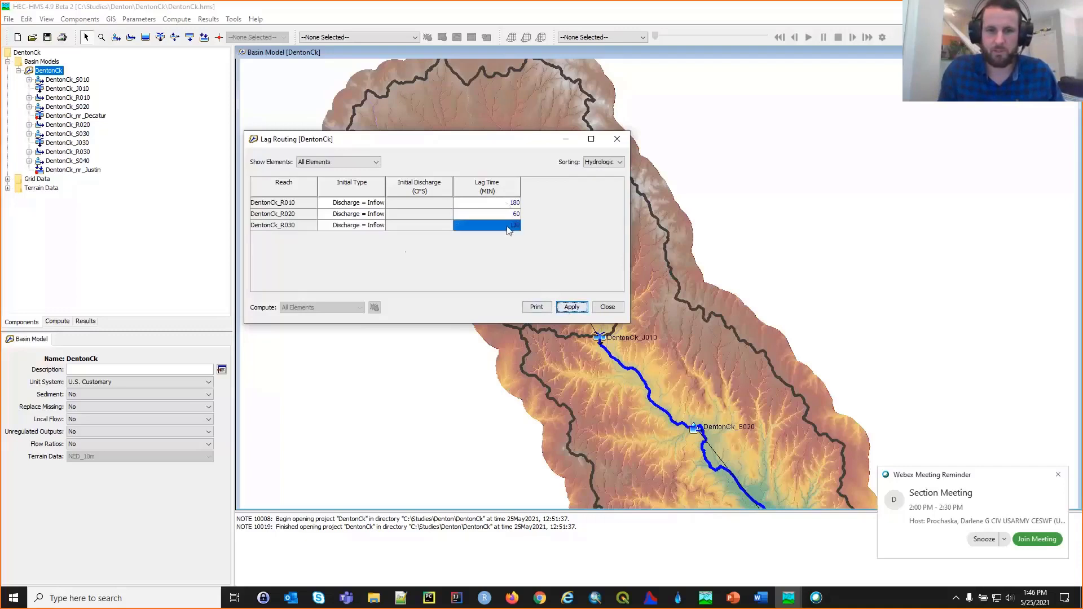
left_click(607, 308)
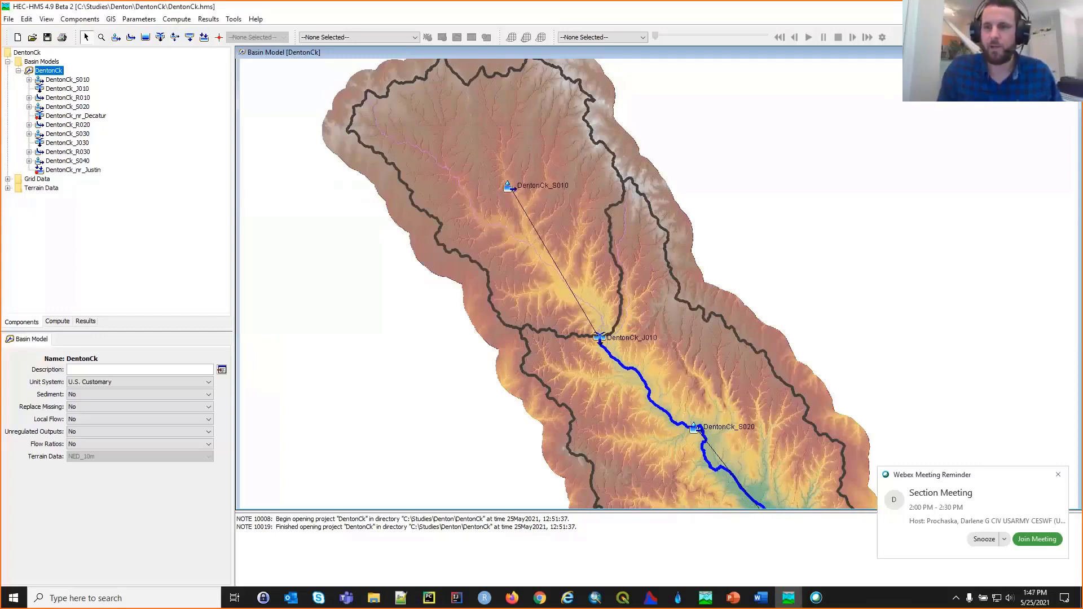
Switch to the PowerPoint training presentation, show the Key Points slide 28 and dismiss the Webex meeting reminder.
key("alt+Tab")
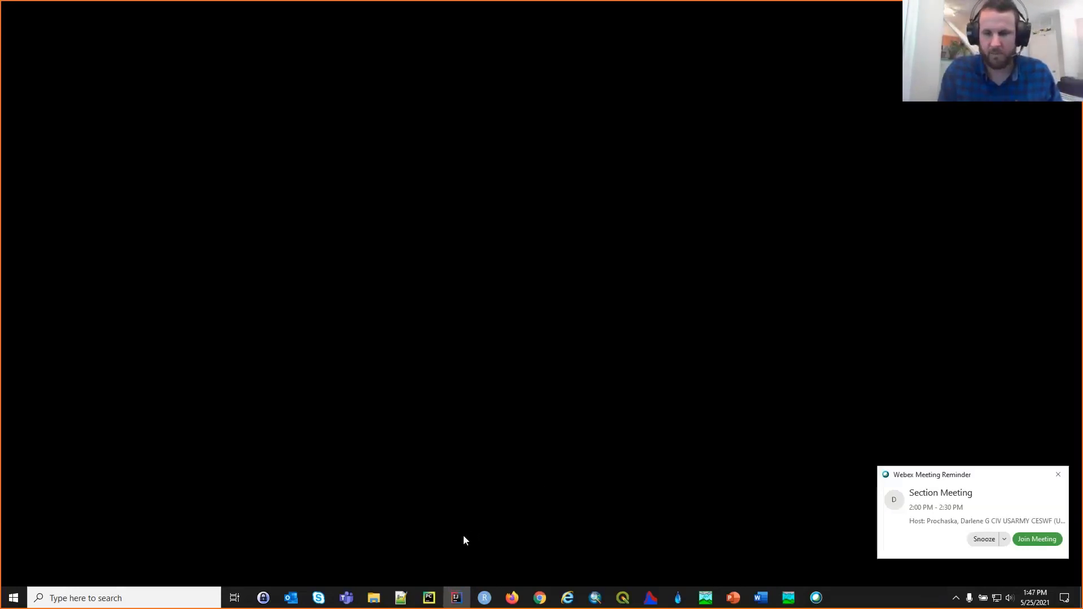
left_click(734, 598)
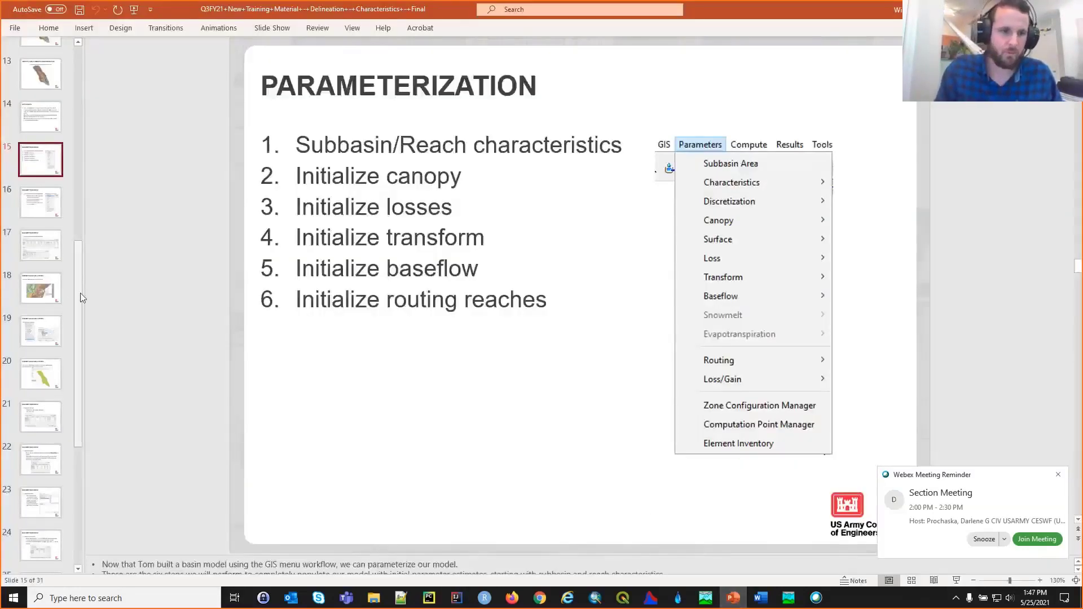
scroll(80, 327, "down", 1)
scroll(80, 327, "down", 5)
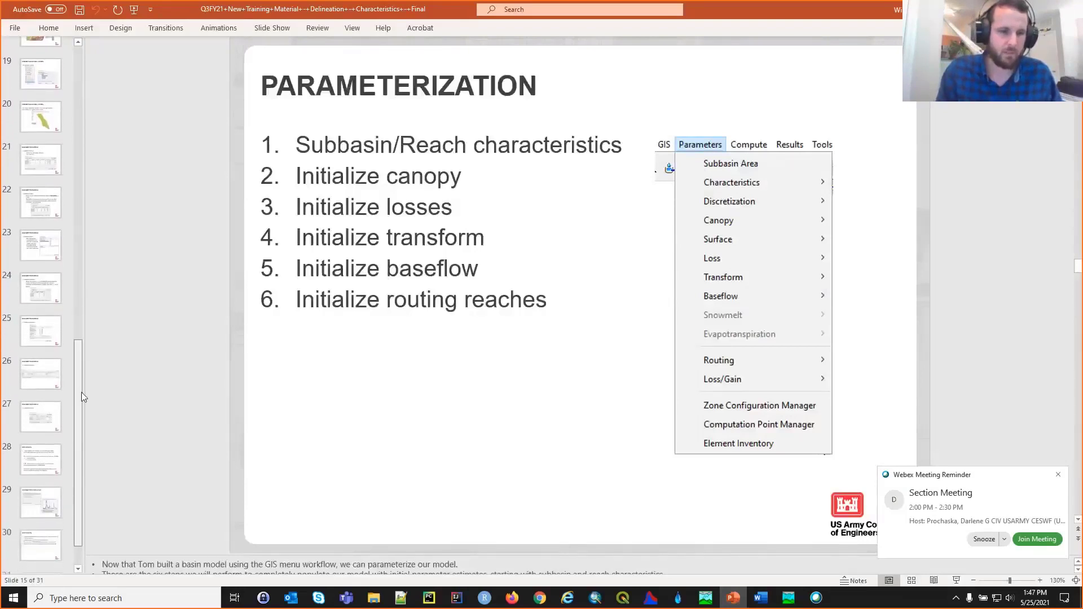
left_click(46, 446)
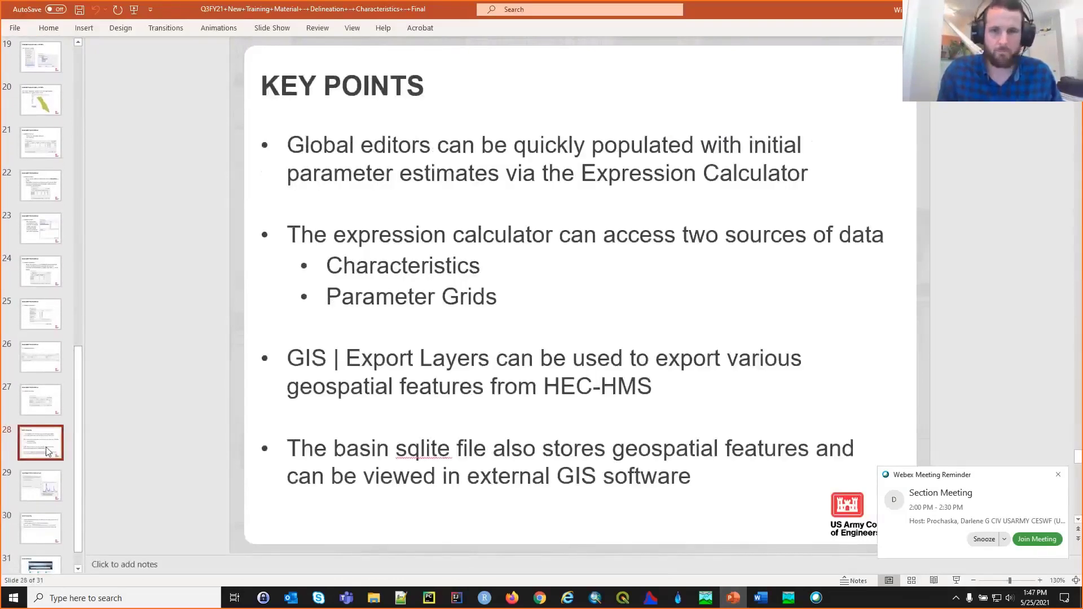
left_click(1058, 475)
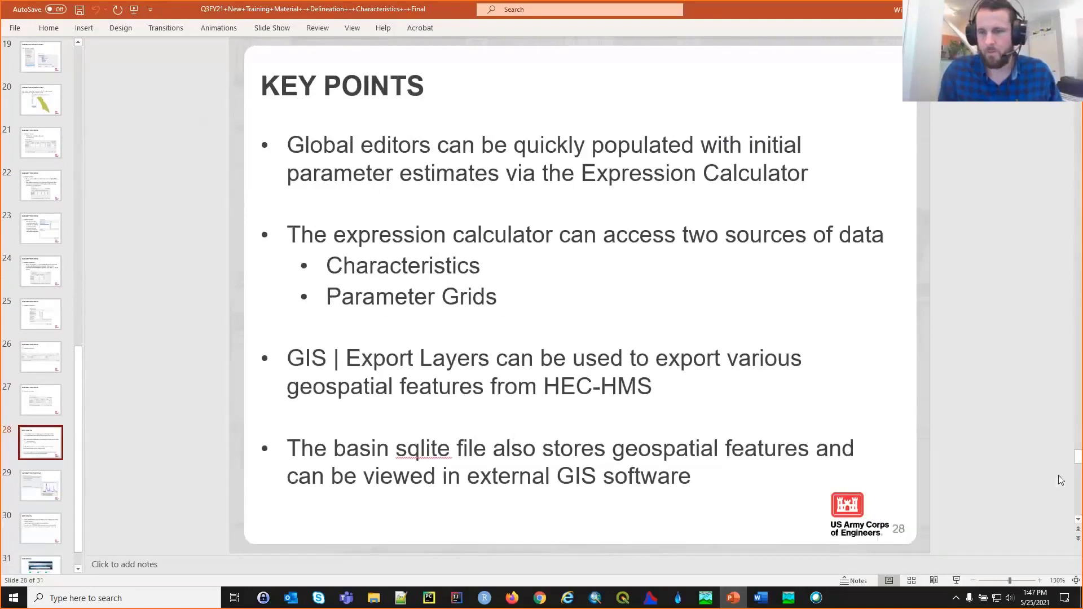
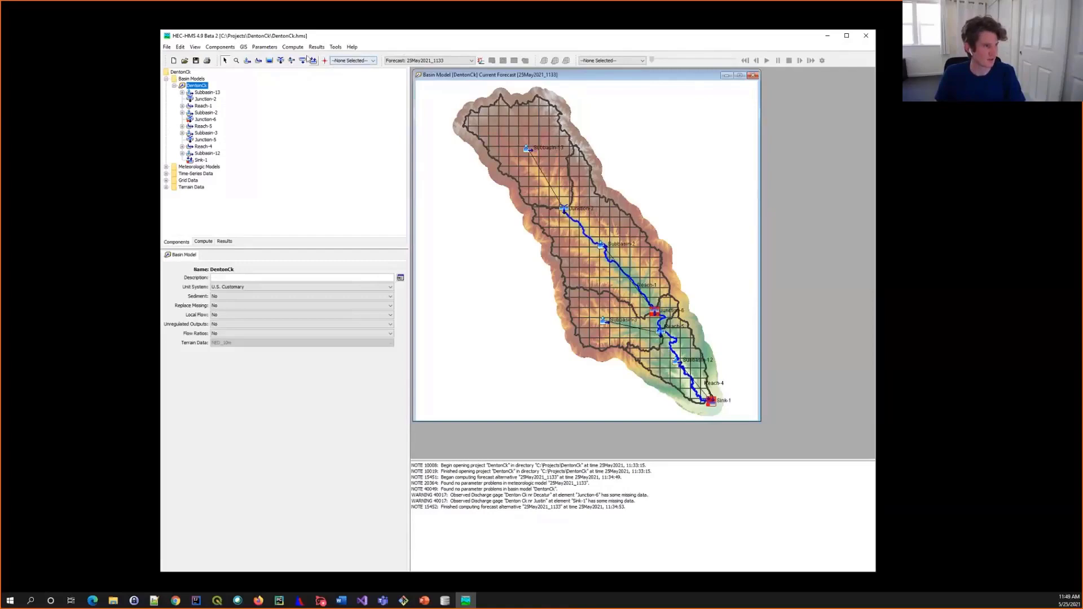
Start an automatic forecast alternative from the Forecast Alternative Manager, keeping the proposed name and using the DentonCk basin model.
left_click(293, 47)
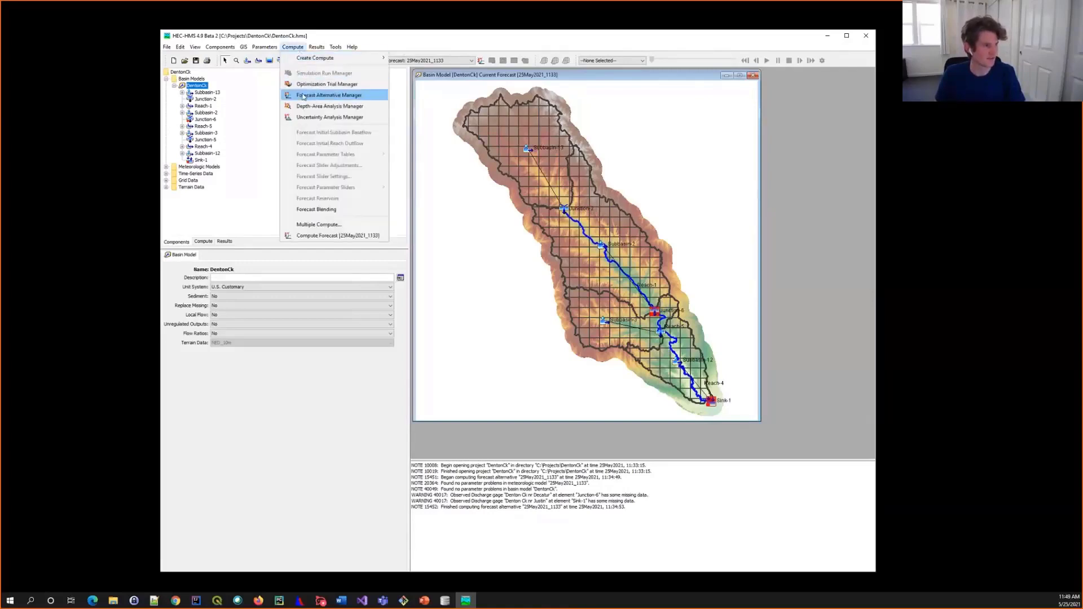
left_click(303, 96)
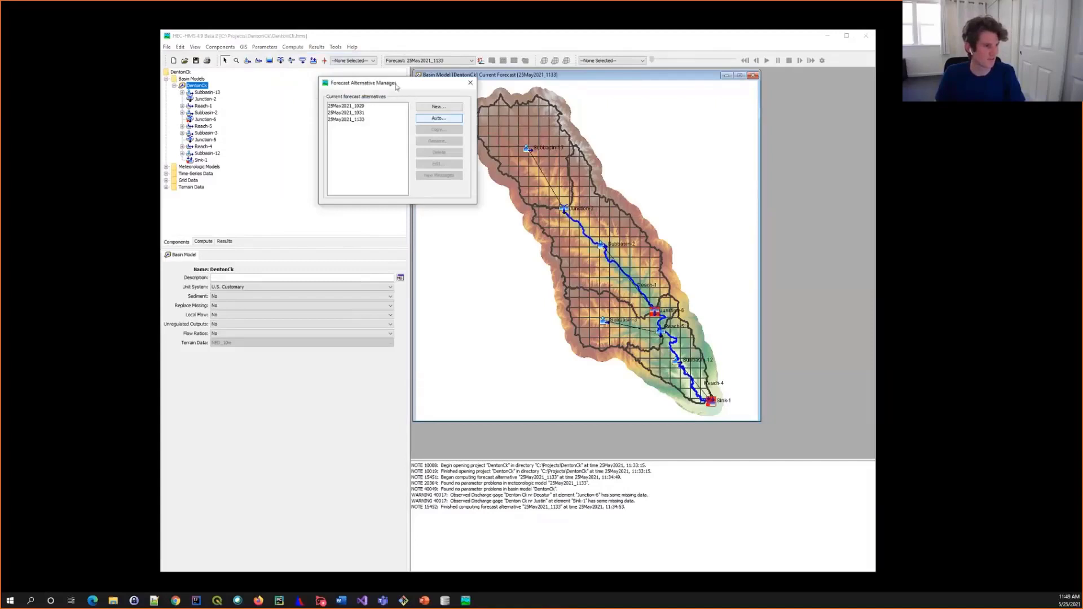
left_click(431, 120)
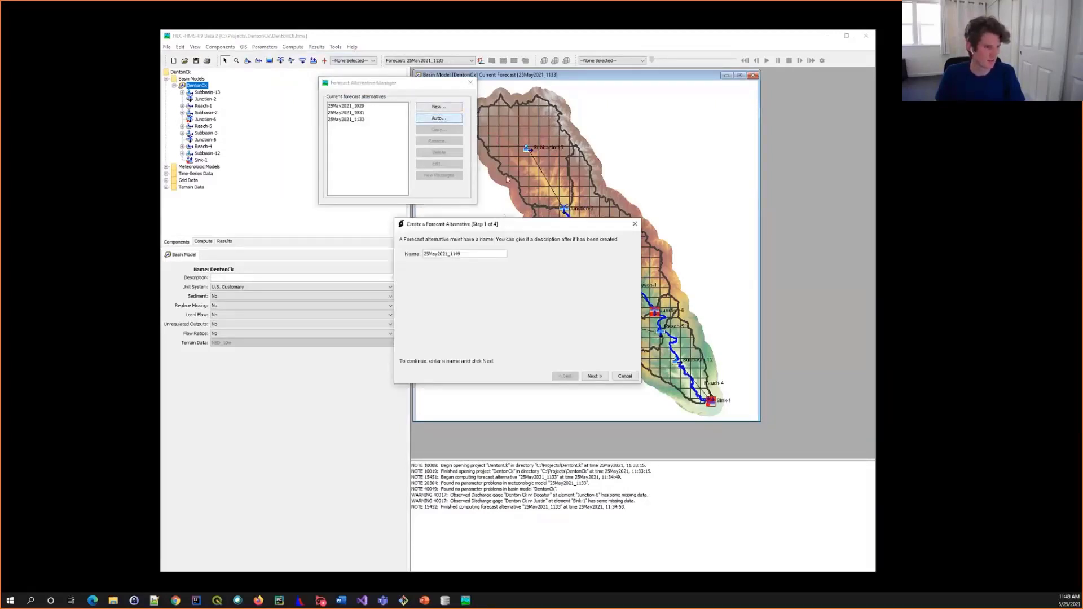
left_click_drag(505, 225, 504, 149)
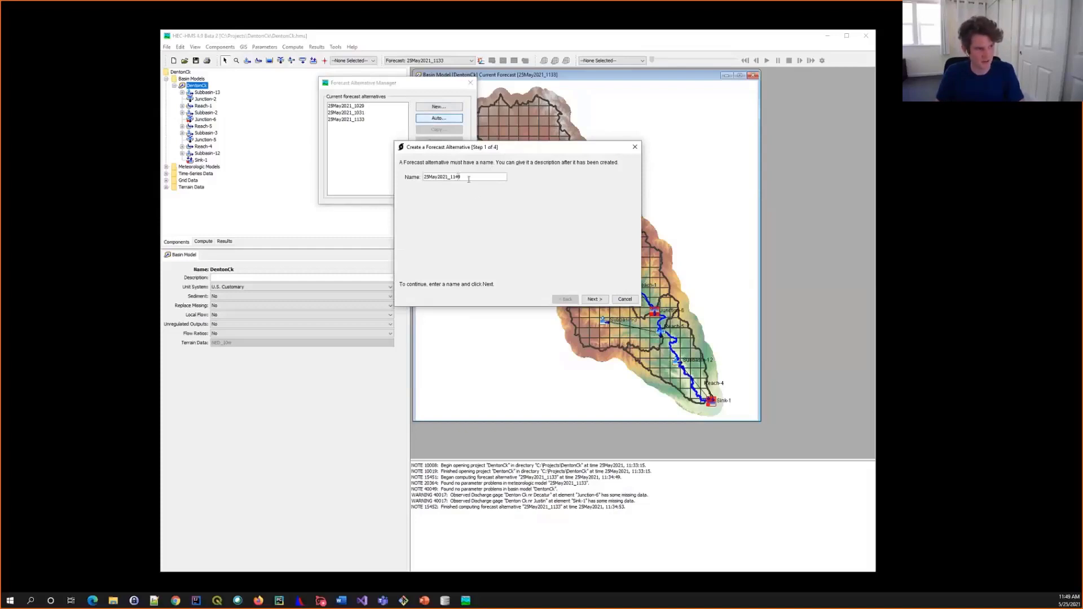
left_click(599, 302)
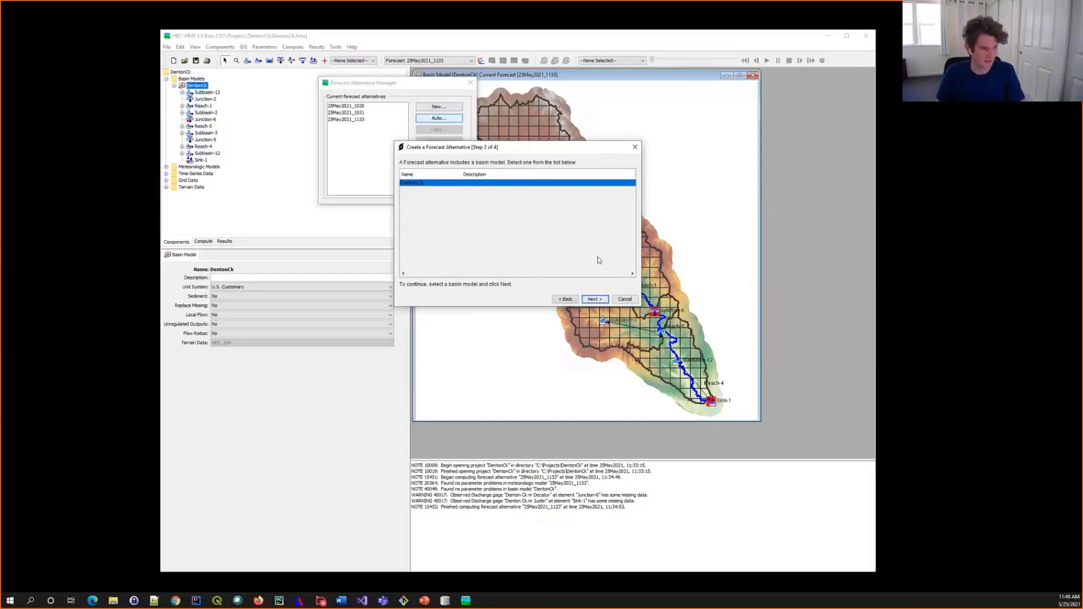
left_click(595, 299)
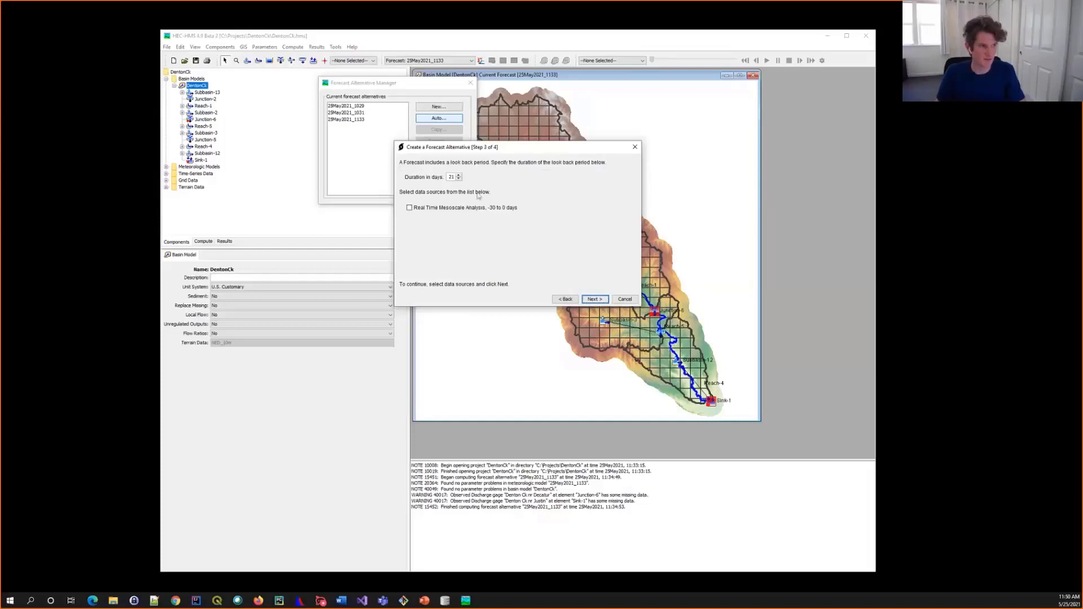
Set the look back period to 14 days with Real Time Mesoscale Analysis as its data source.
double_click(450, 177)
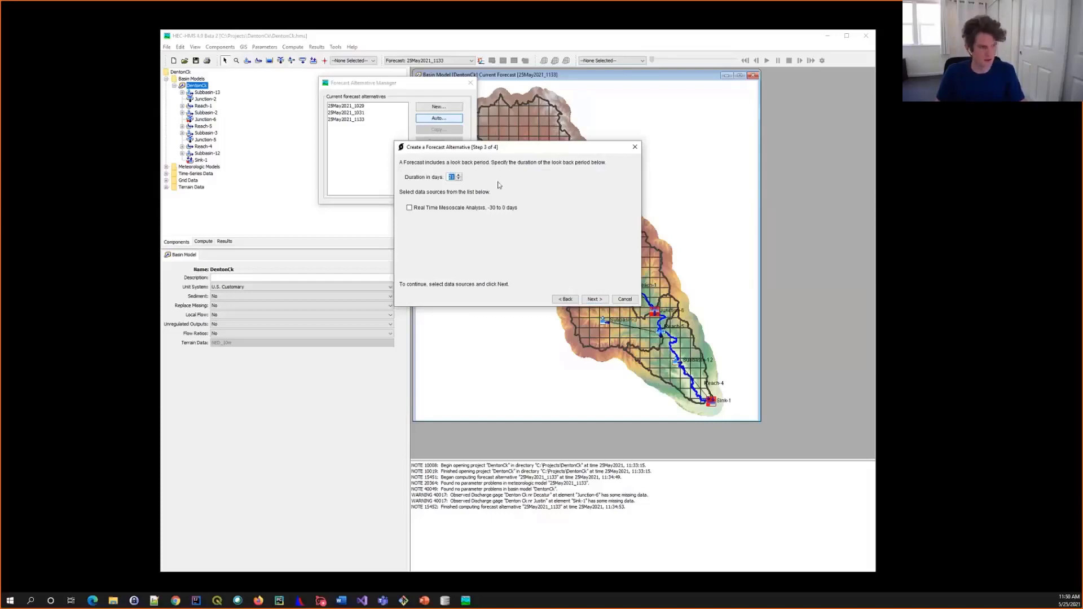
type("1")
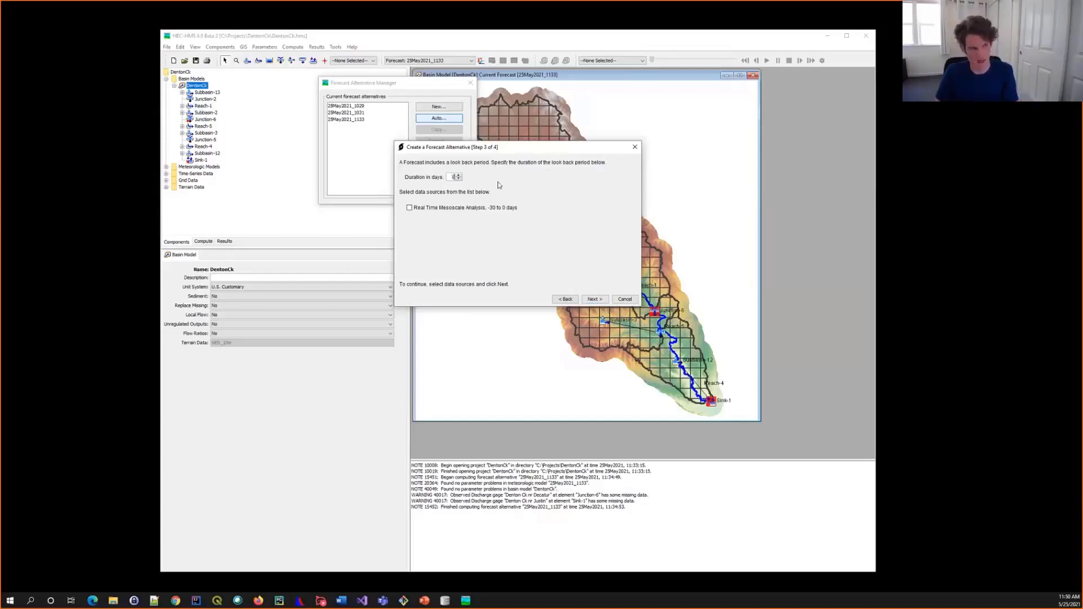
left_click(458, 208)
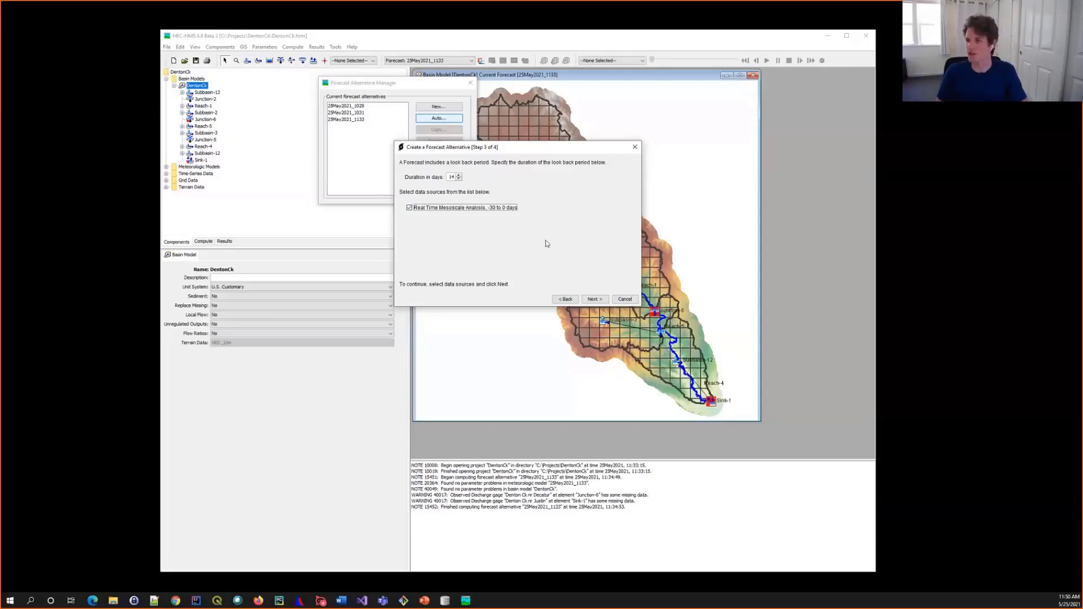
left_click(597, 300)
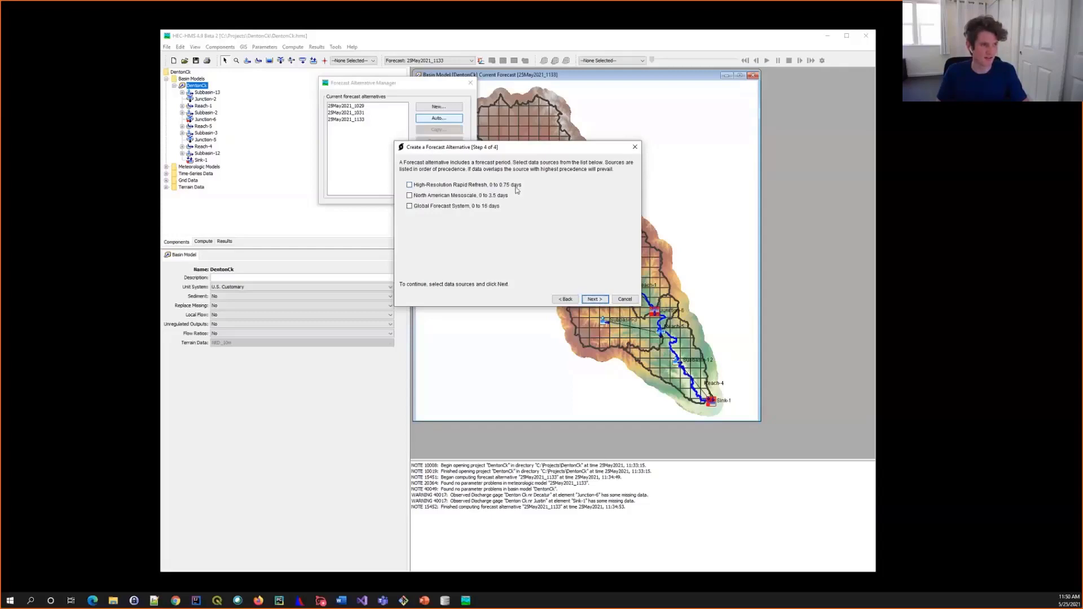
Include High-Resolution Rapid Refresh, North American Mesoscale and Global Forecast System as forecast sources, run the automatic forecast and close the finished compute window.
left_click(514, 187)
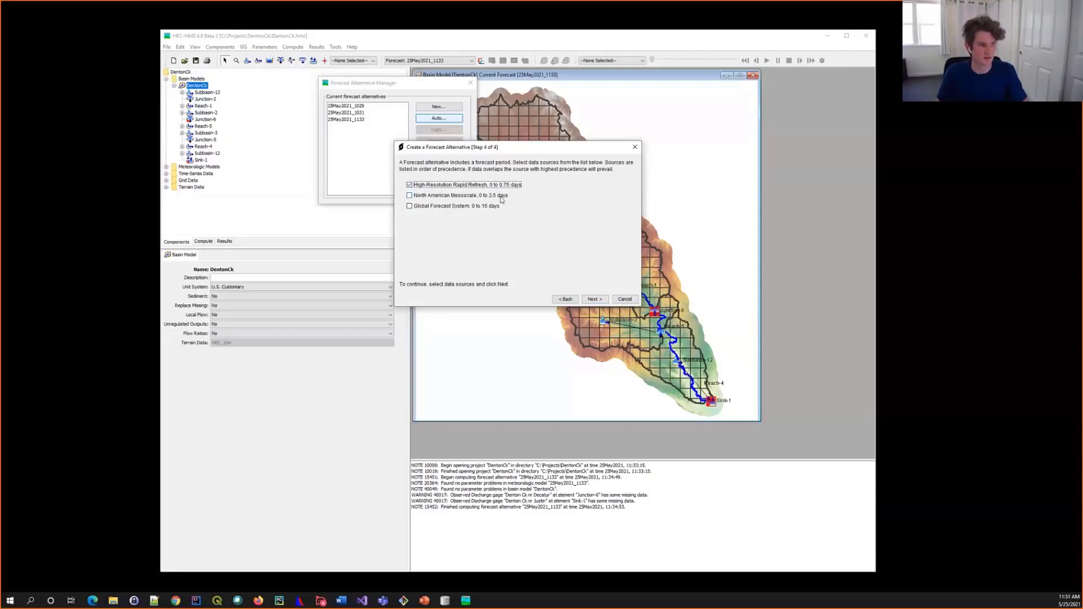
left_click(500, 197)
left_click(488, 208)
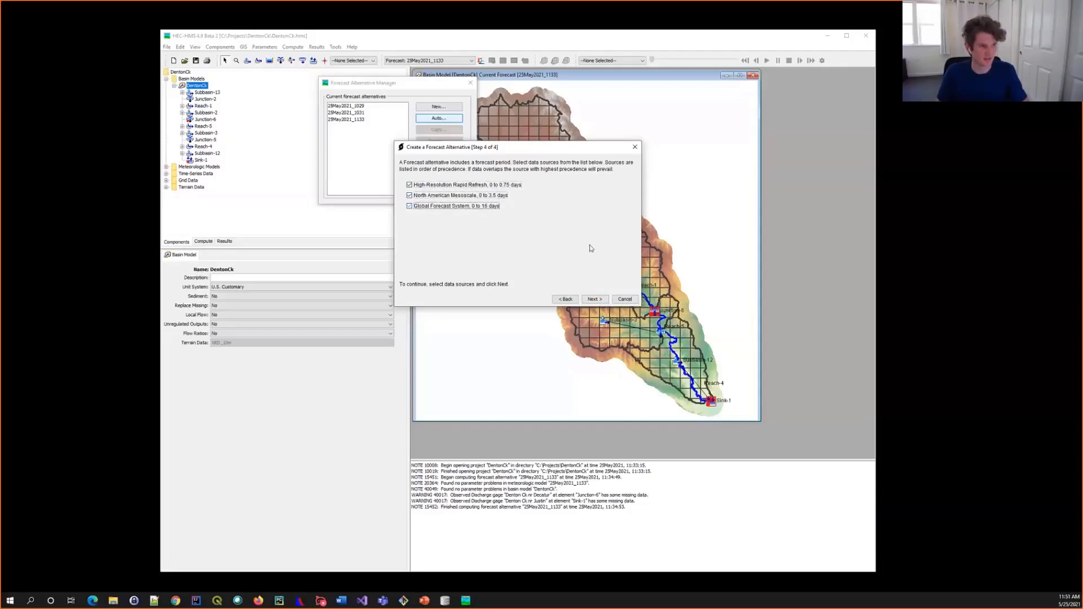
left_click(597, 300)
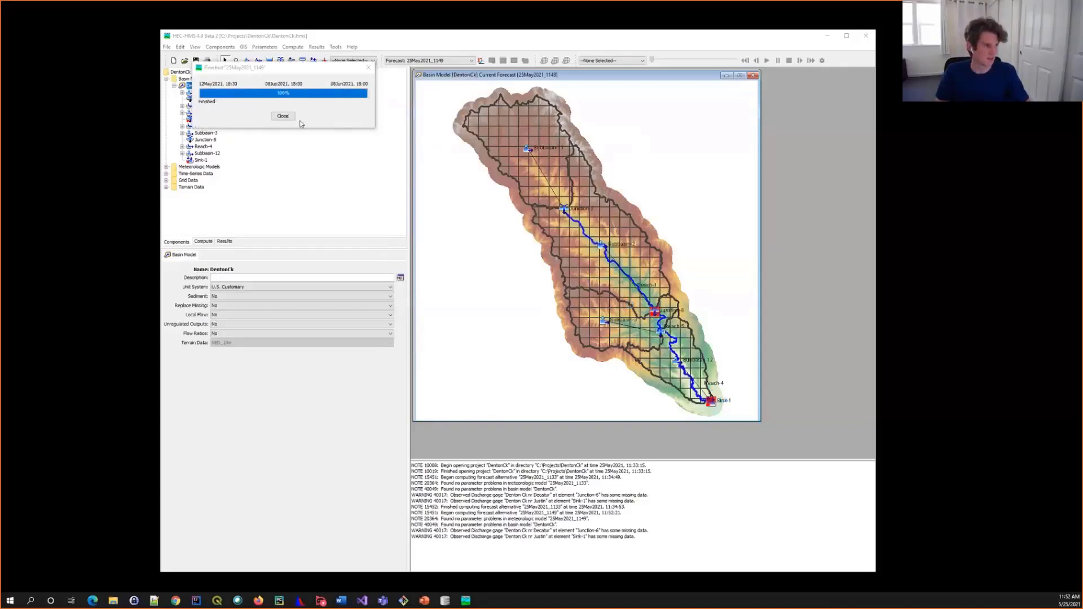
left_click(293, 116)
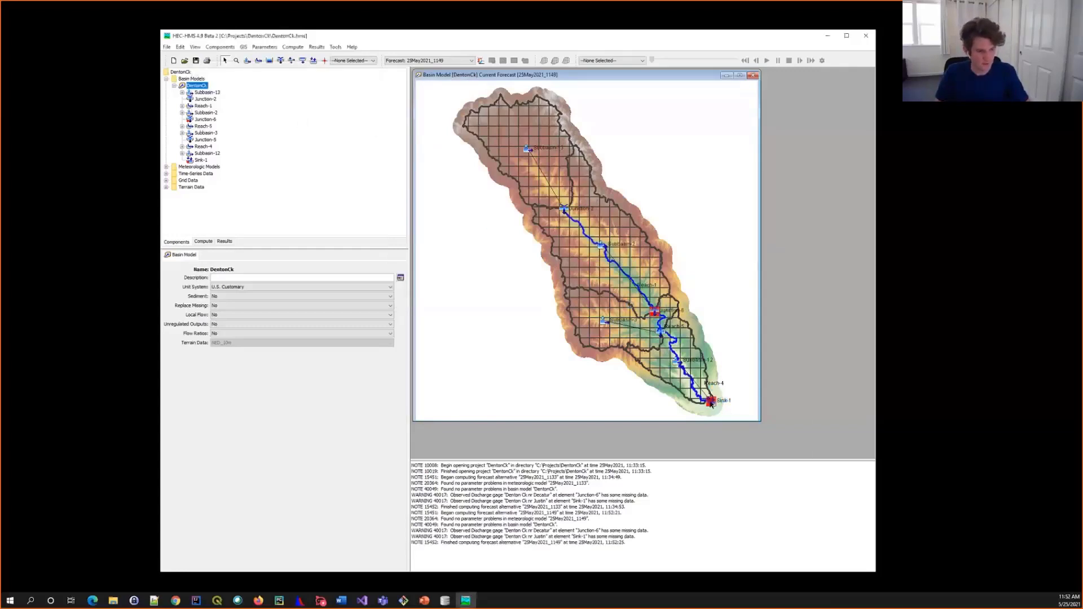
View the Sink-1 results graph for the 25May2021_1149 forecast in an enlarged window beside the basin map, then close it.
right_click(711, 402)
mouse_move(741, 442)
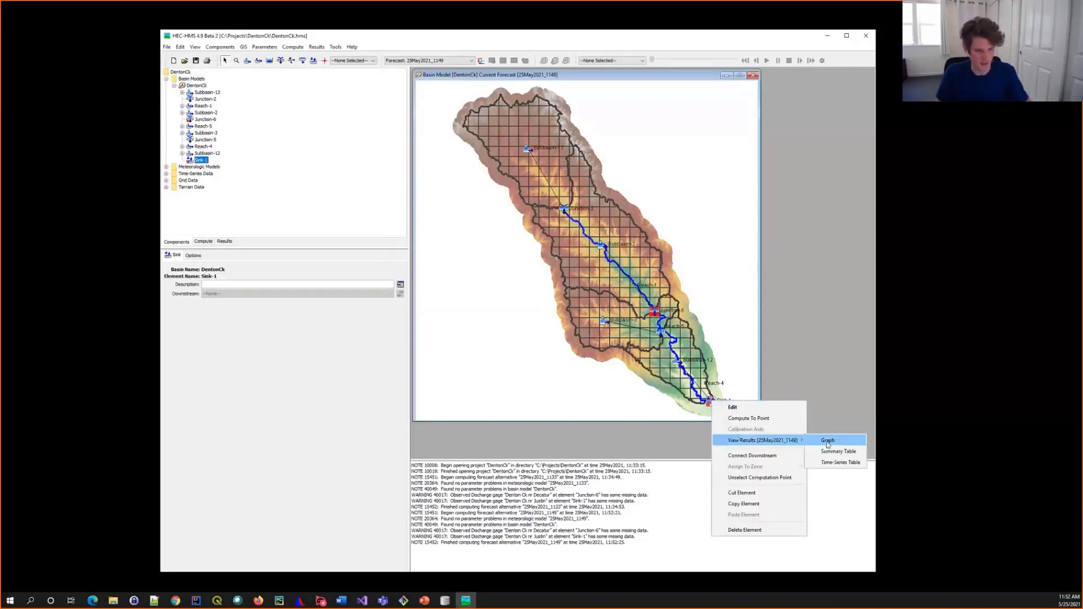
left_click(828, 441)
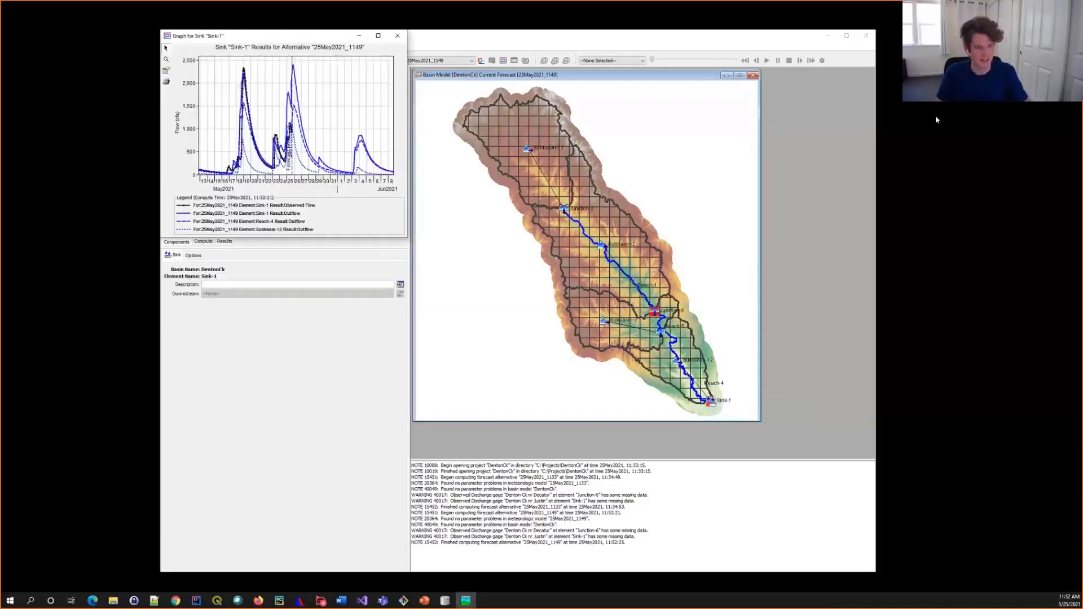
left_click_drag(951, 104, 951, 104)
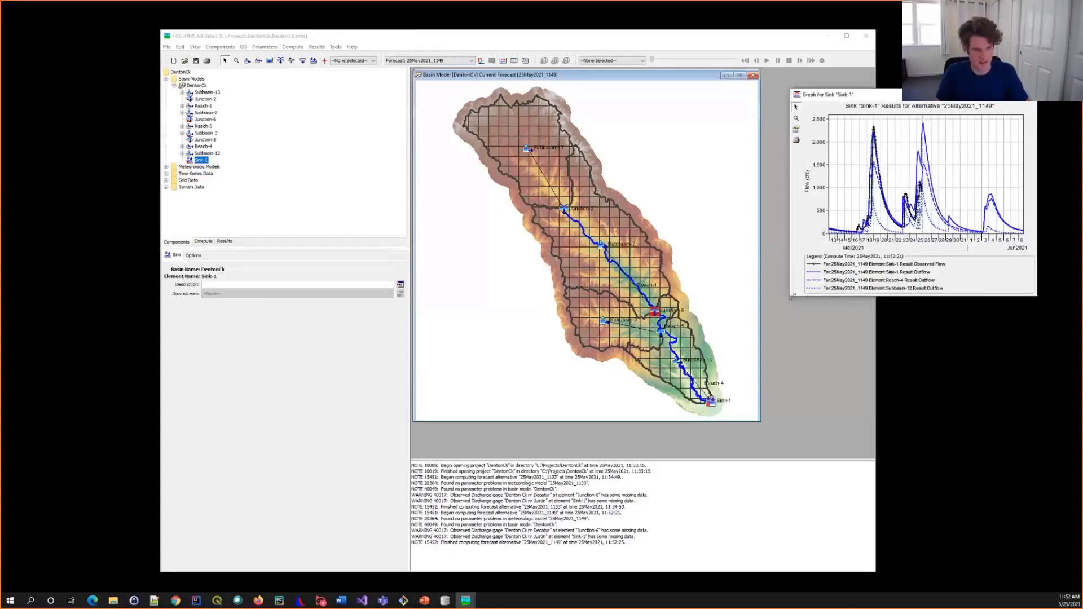
left_click_drag(790, 296, 686, 349)
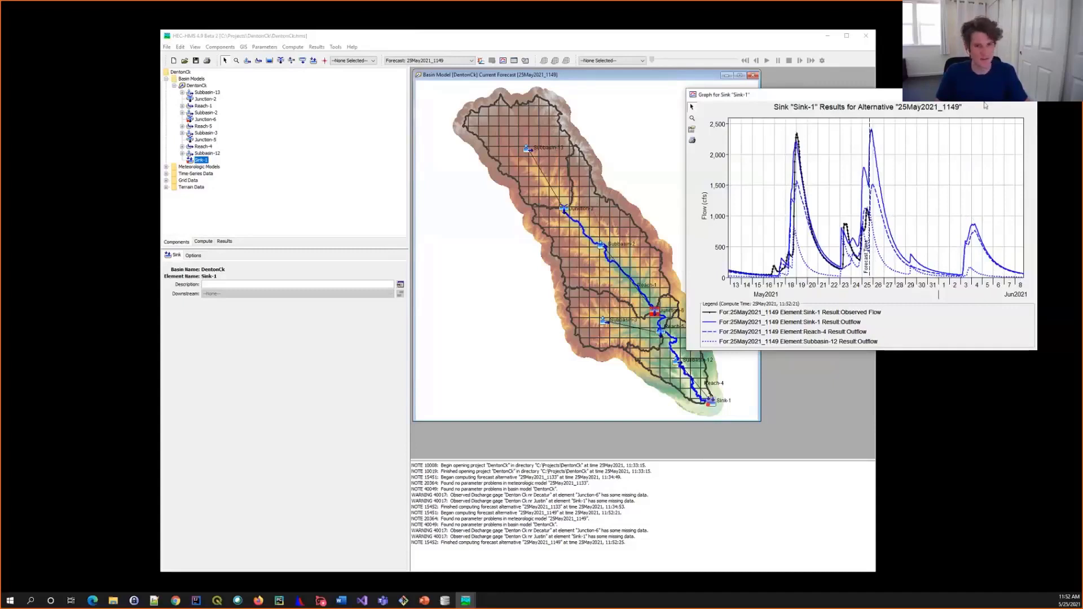
left_click(1029, 94)
Minimize HEC-HMS and switch to the PowerPoint presentation to show the Key Points slide 30 on automated forecasts.
left_click(825, 36)
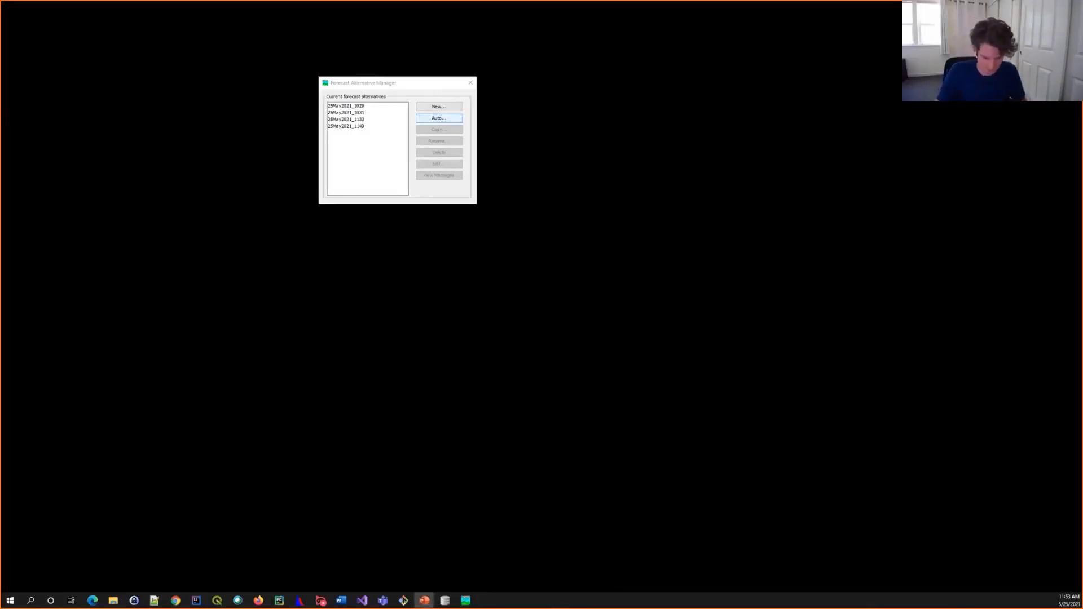
left_click(424, 600)
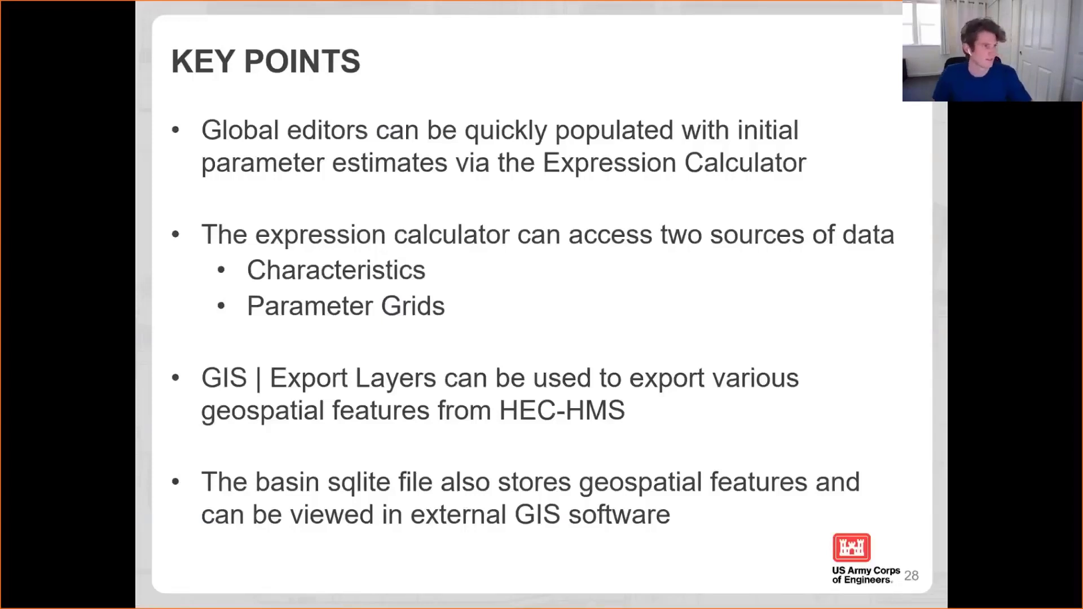
key("alt+Tab")
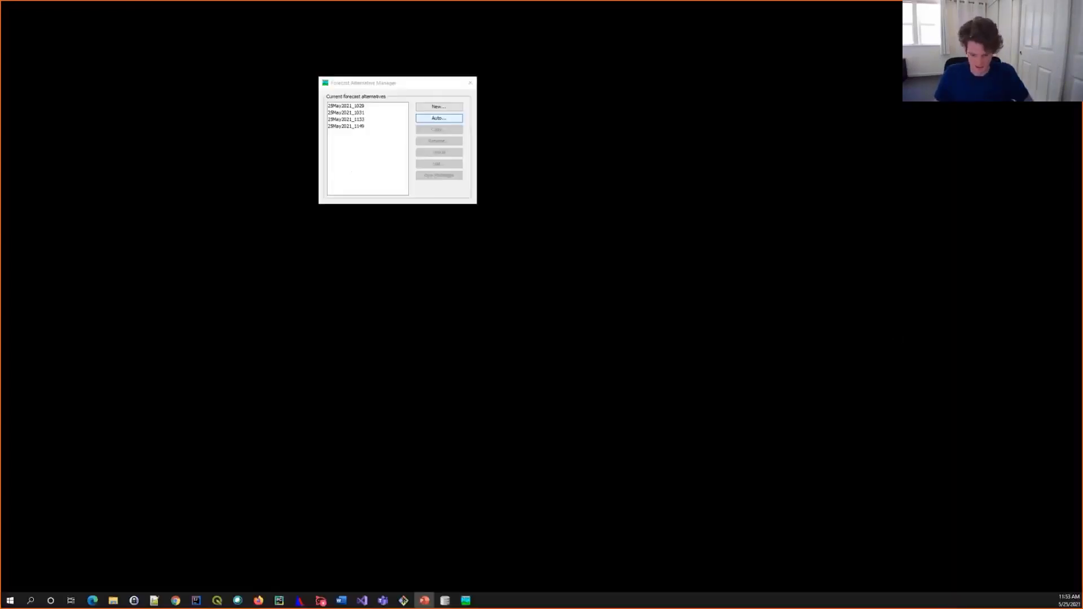
key("alt+Tab")
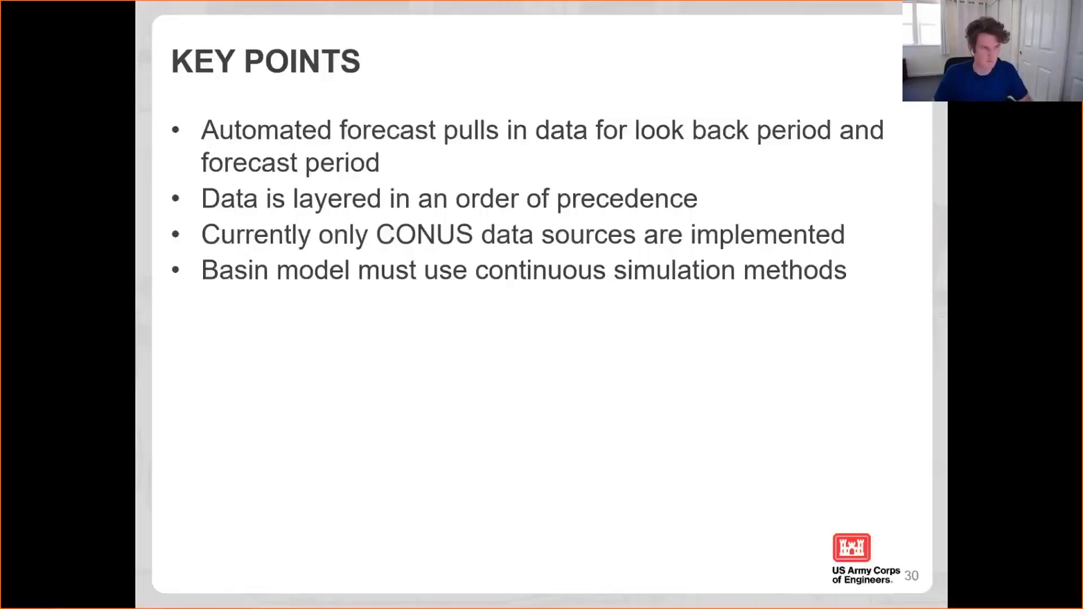